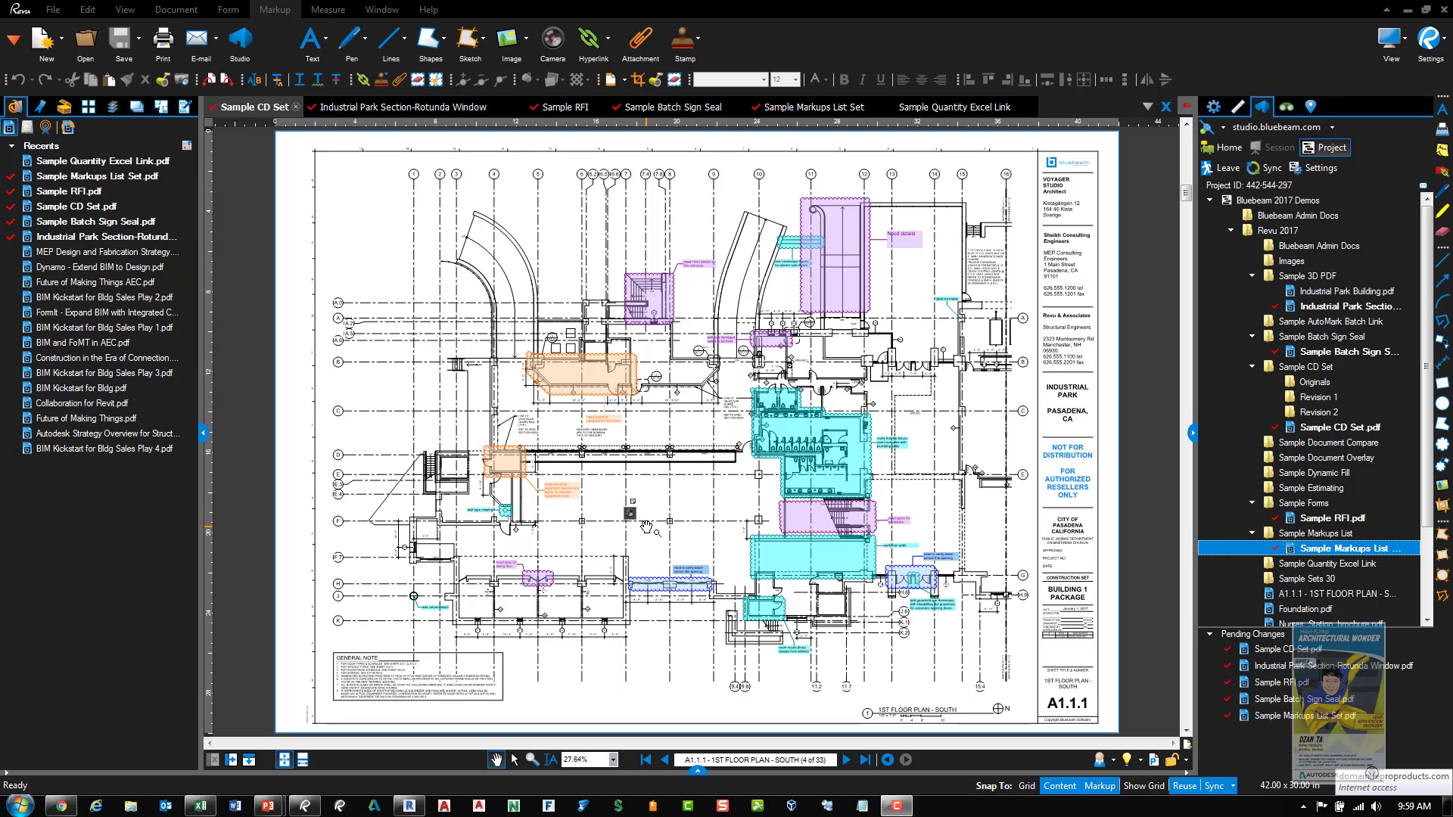
# Zoom the Sample CD Set plan to about 99% around grids 145D–145G and the electrical callout
pyautogui.scroll(7, 647, 533)
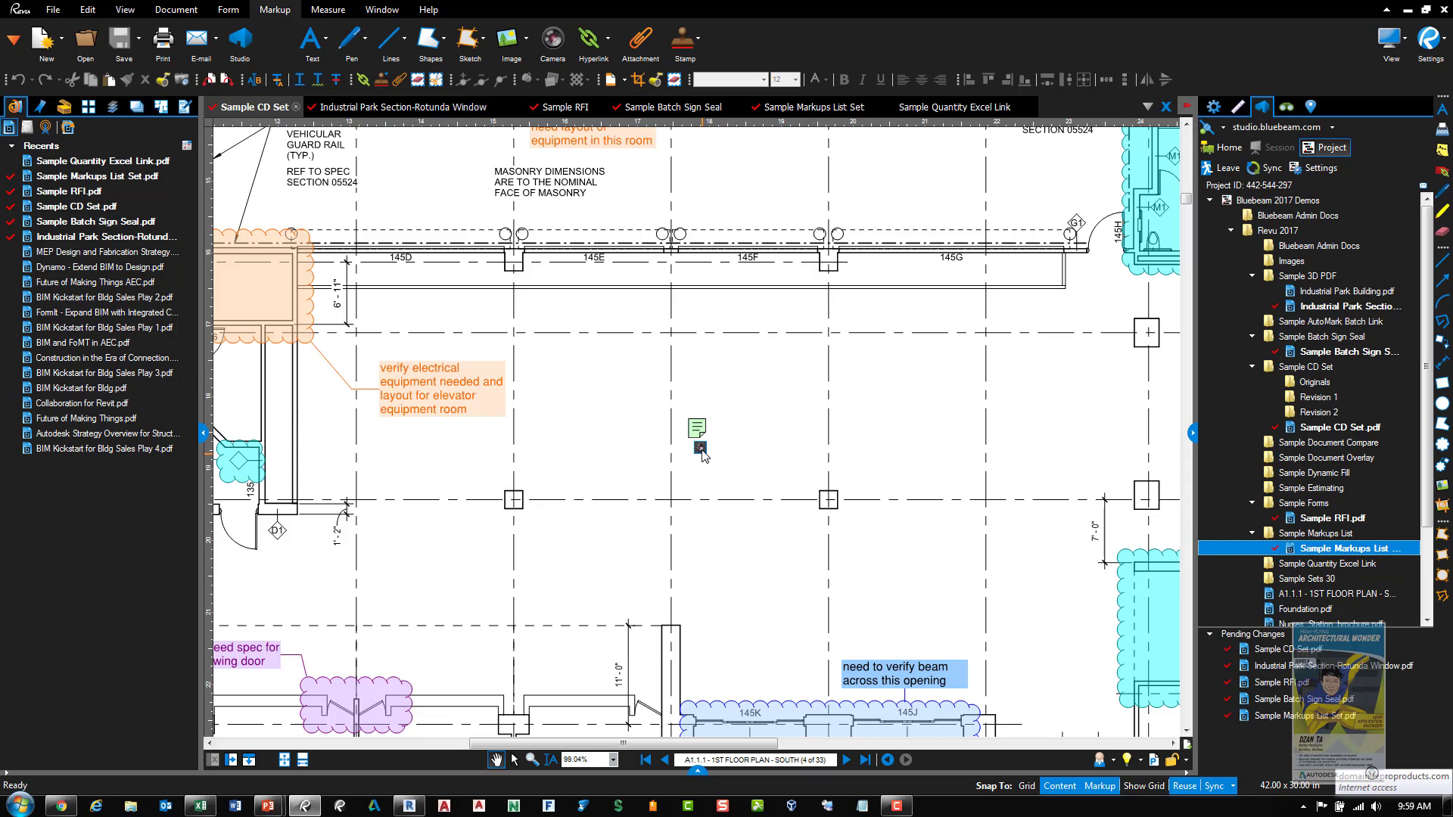
pyautogui.click(702, 450)
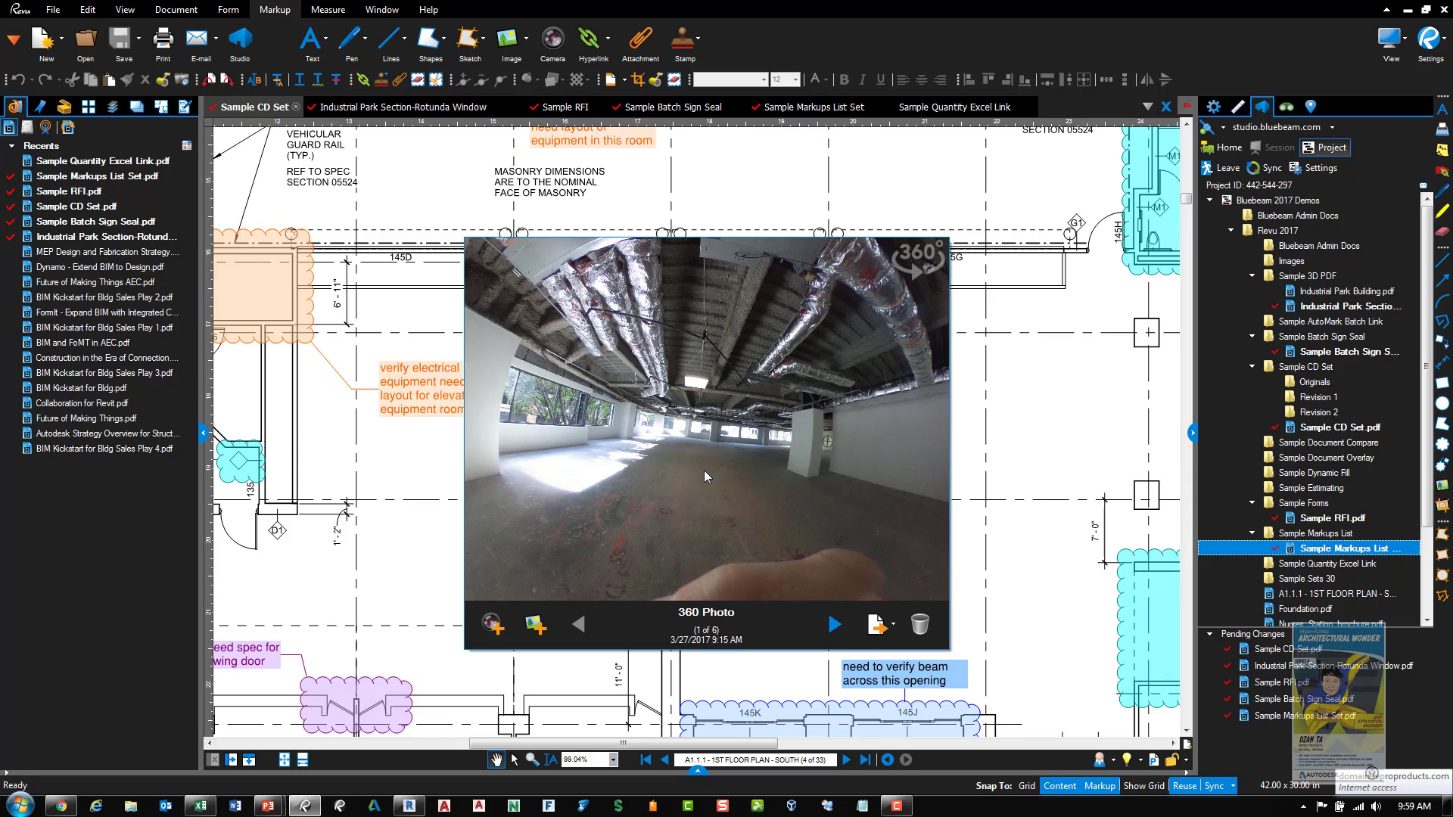
pyautogui.moveTo(703, 474); pyautogui.dragTo(678, 453)
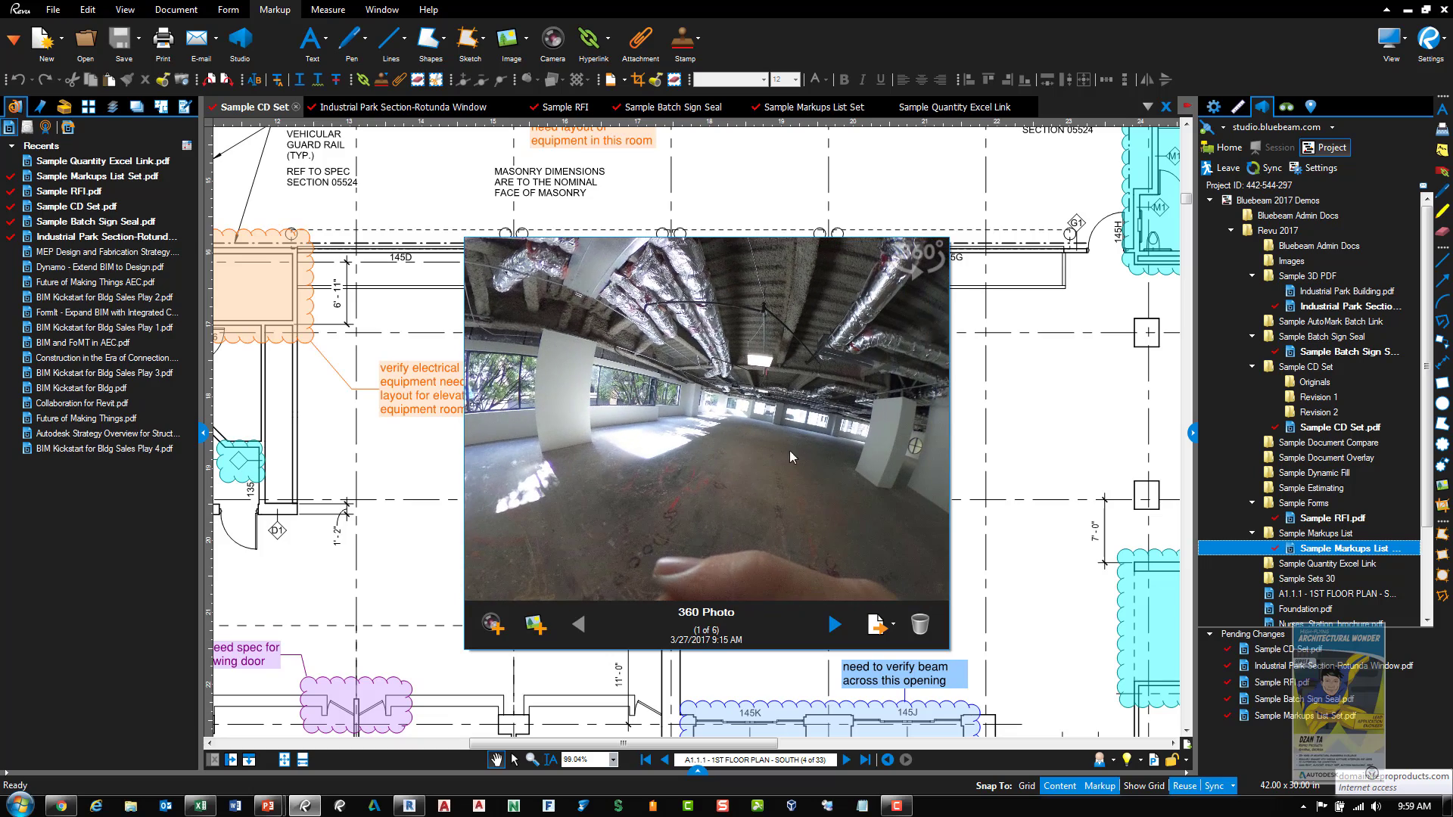
pyautogui.moveTo(873, 447)
pyautogui.mouseDown()
pyautogui.moveTo(562, 443)
pyautogui.moveTo(866, 434)
pyautogui.mouseUp()
pyautogui.moveTo(668, 435); pyautogui.dragTo(856, 442)
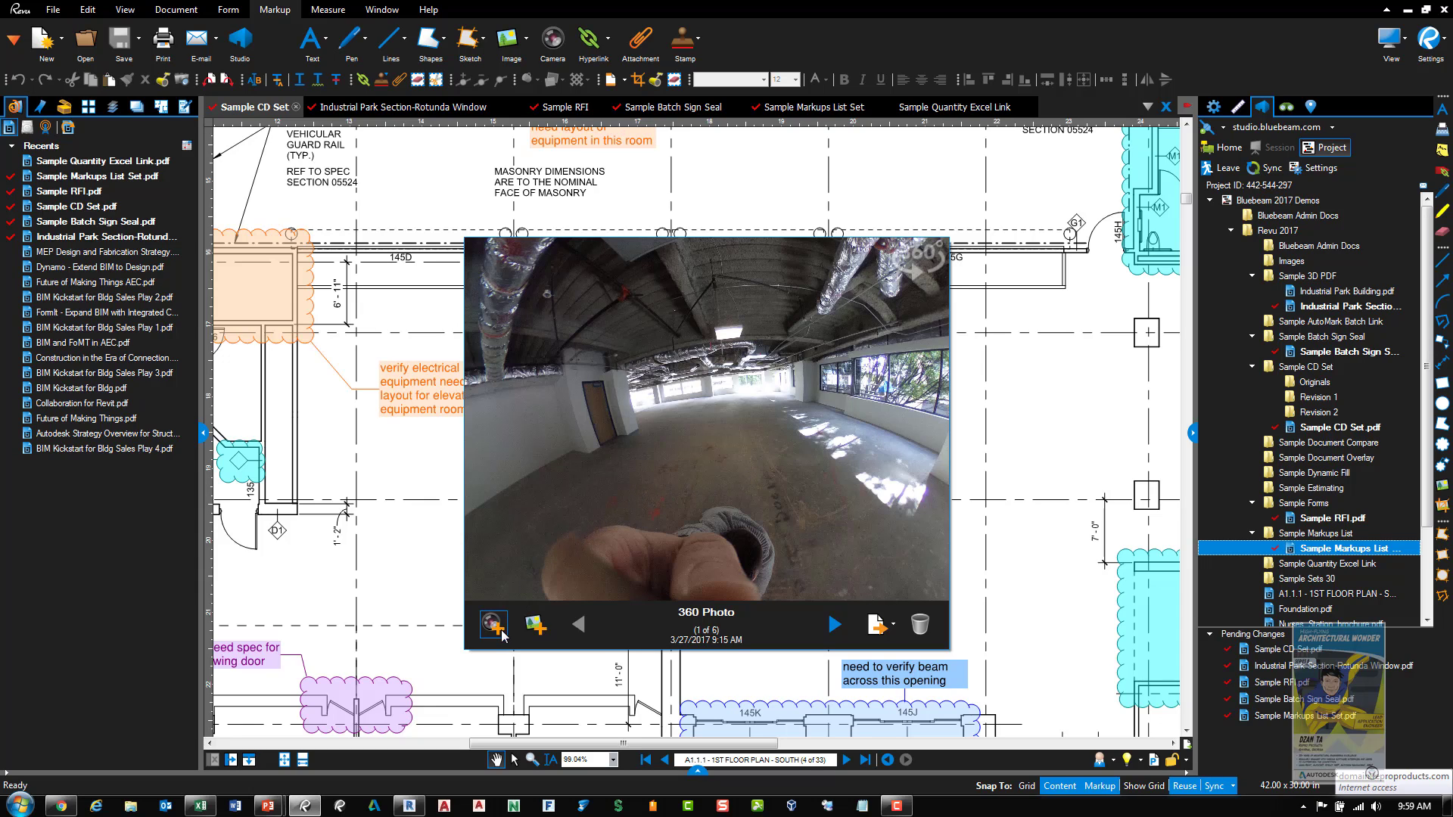
pyautogui.click(1057, 470)
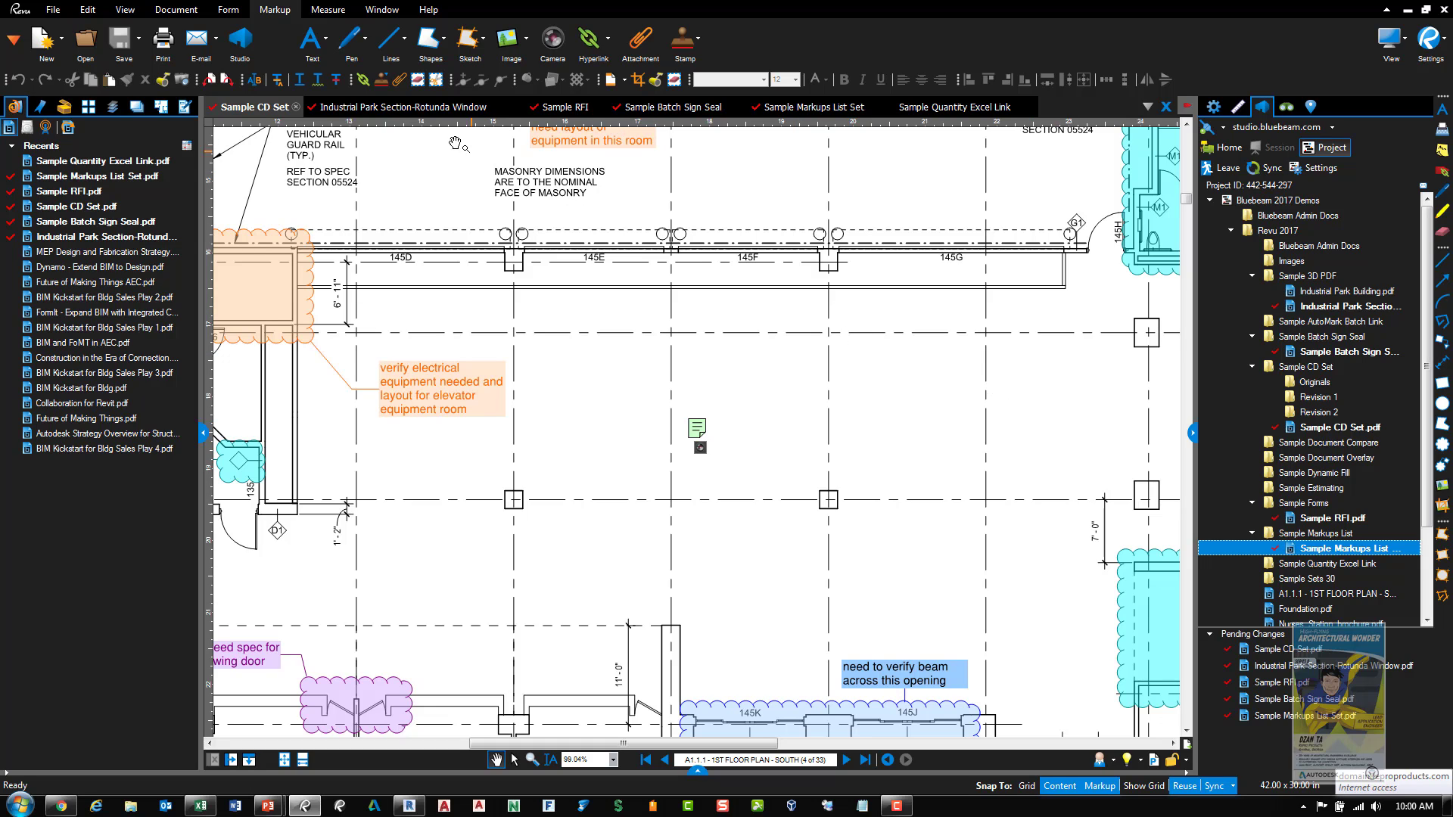
# Switch to the Industrial Park Section-Rotunda Window model, show its 3D Model Tree, and orbit it
pyautogui.click(403, 111)
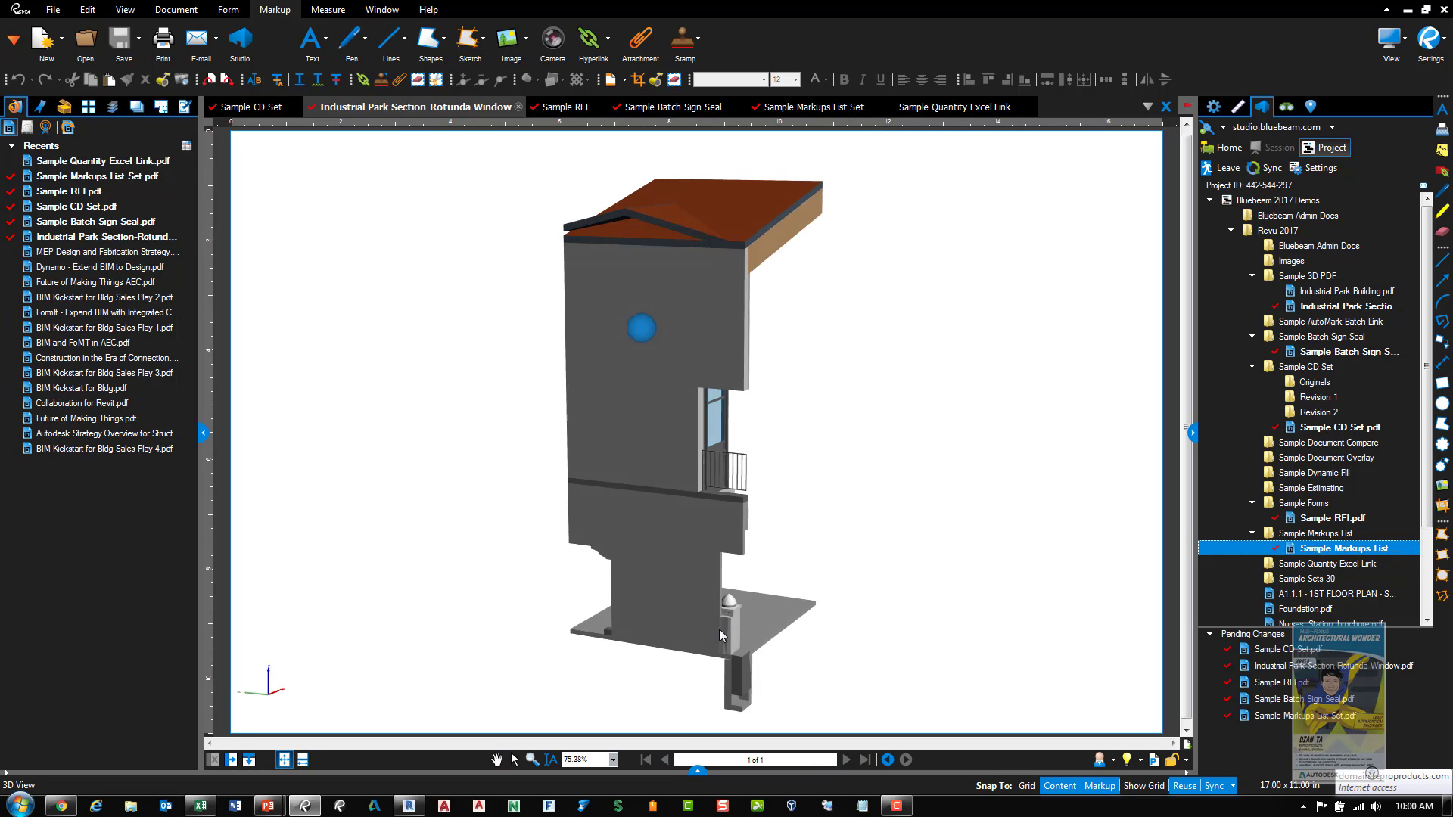
pyautogui.click(697, 773)
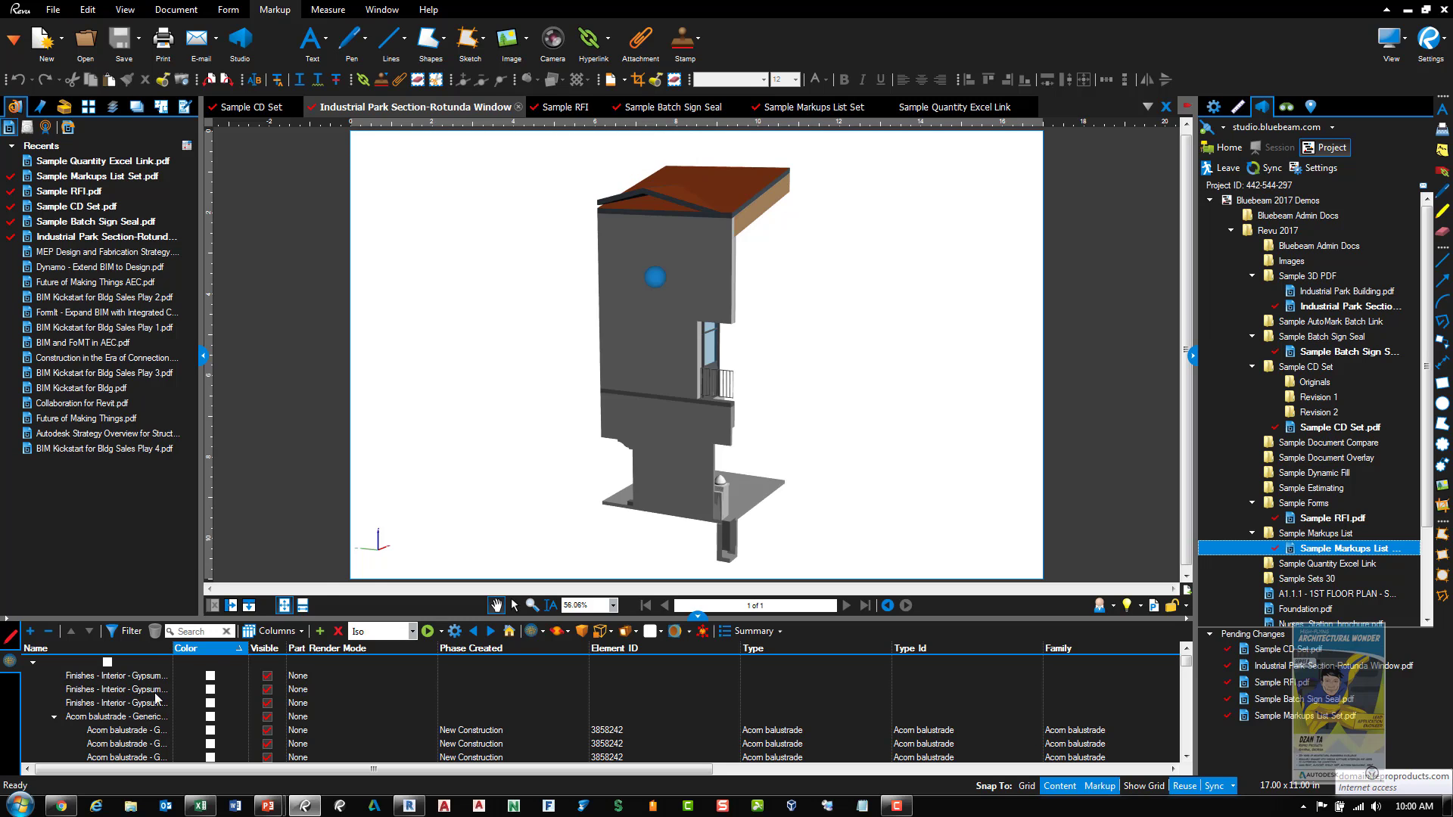
pyautogui.moveTo(627, 462); pyautogui.dragTo(610, 386)
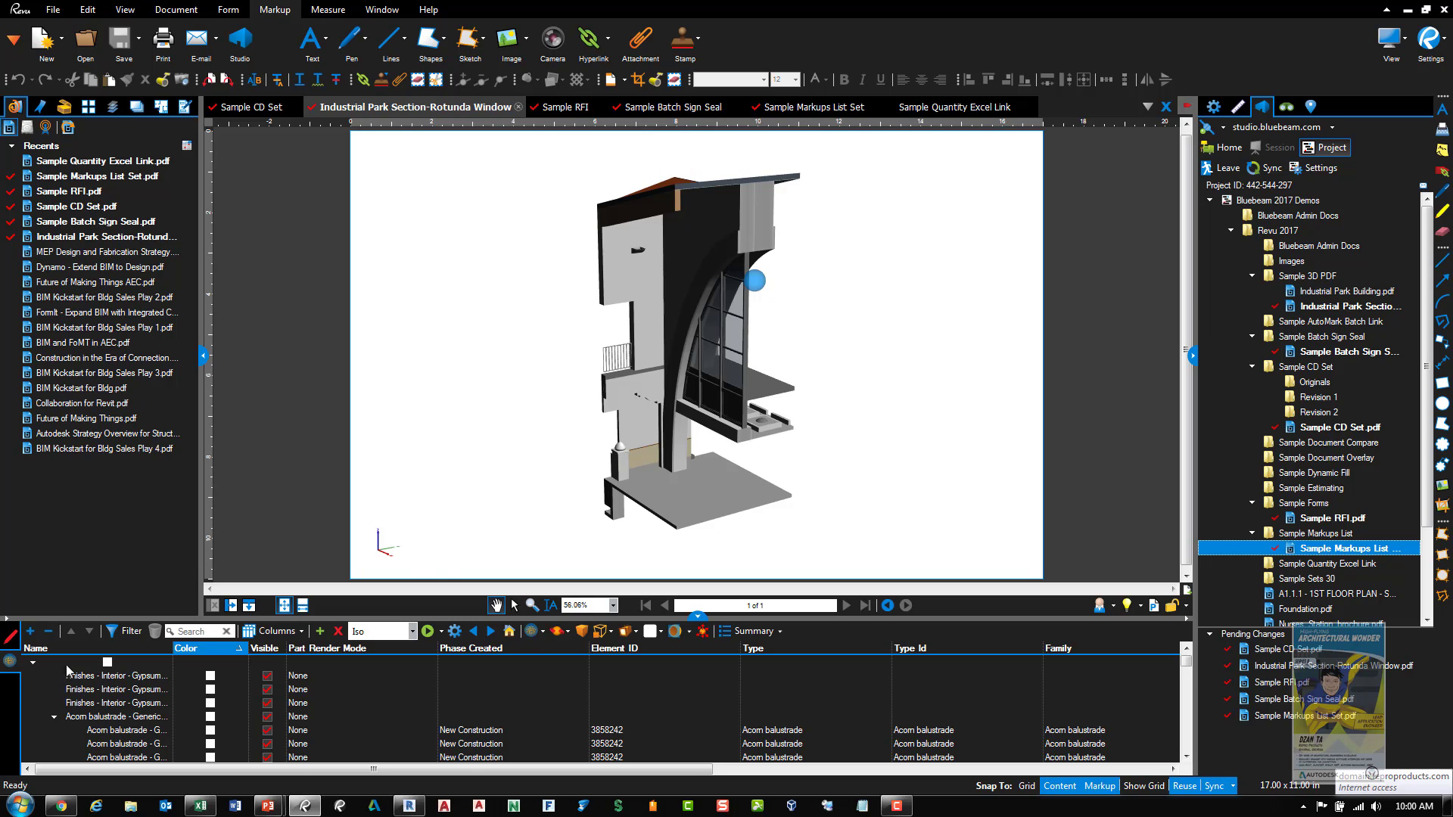
# Select the gypsum finish, Acorn balustrade and SB_RCP Interior partition parts in the tree to zoom to them
pyautogui.click(11, 638)
pyautogui.click(9, 662)
pyautogui.click(121, 702)
pyautogui.click(127, 744)
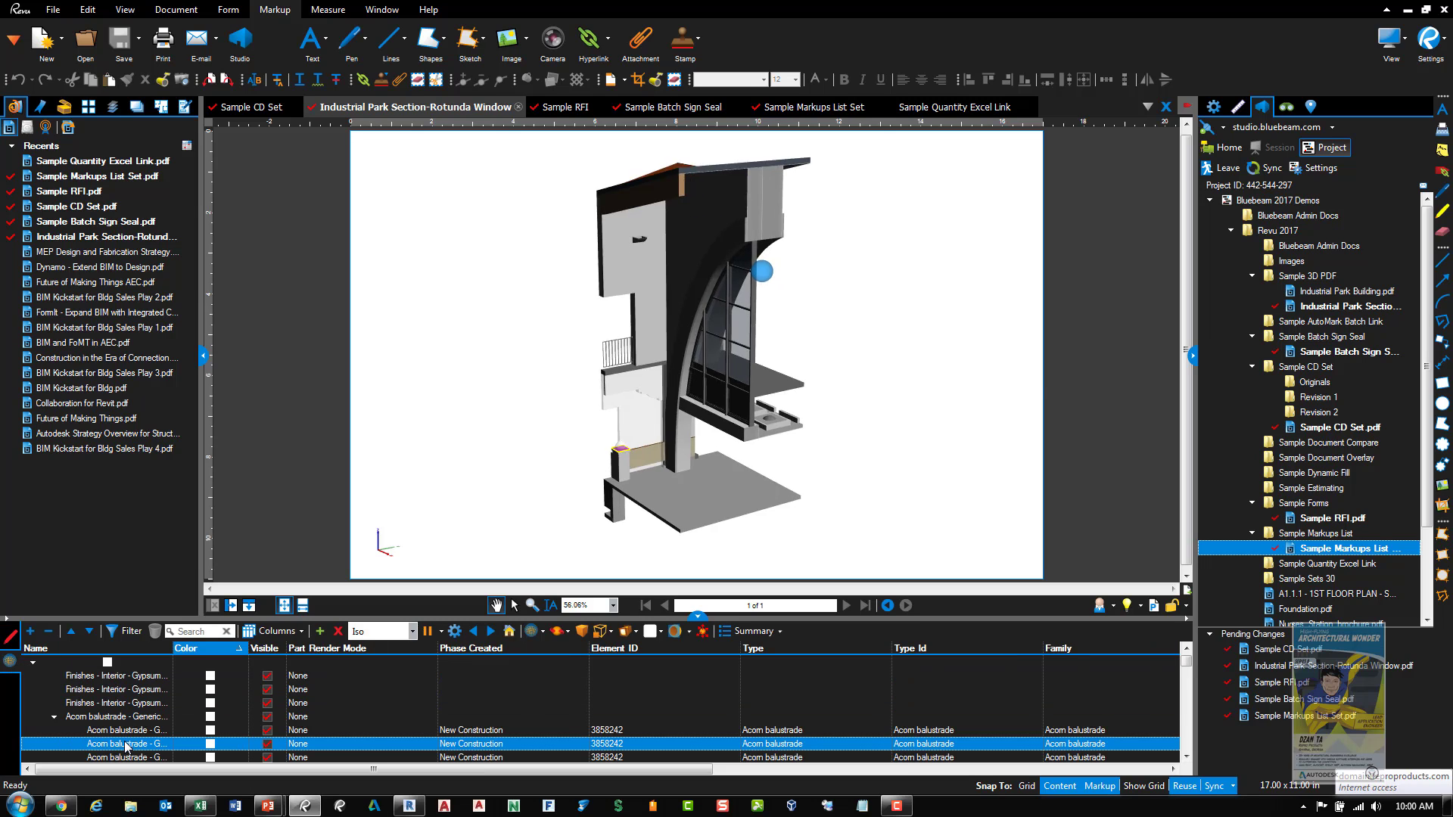
pyautogui.scroll(3, 126, 742)
pyautogui.click(132, 717)
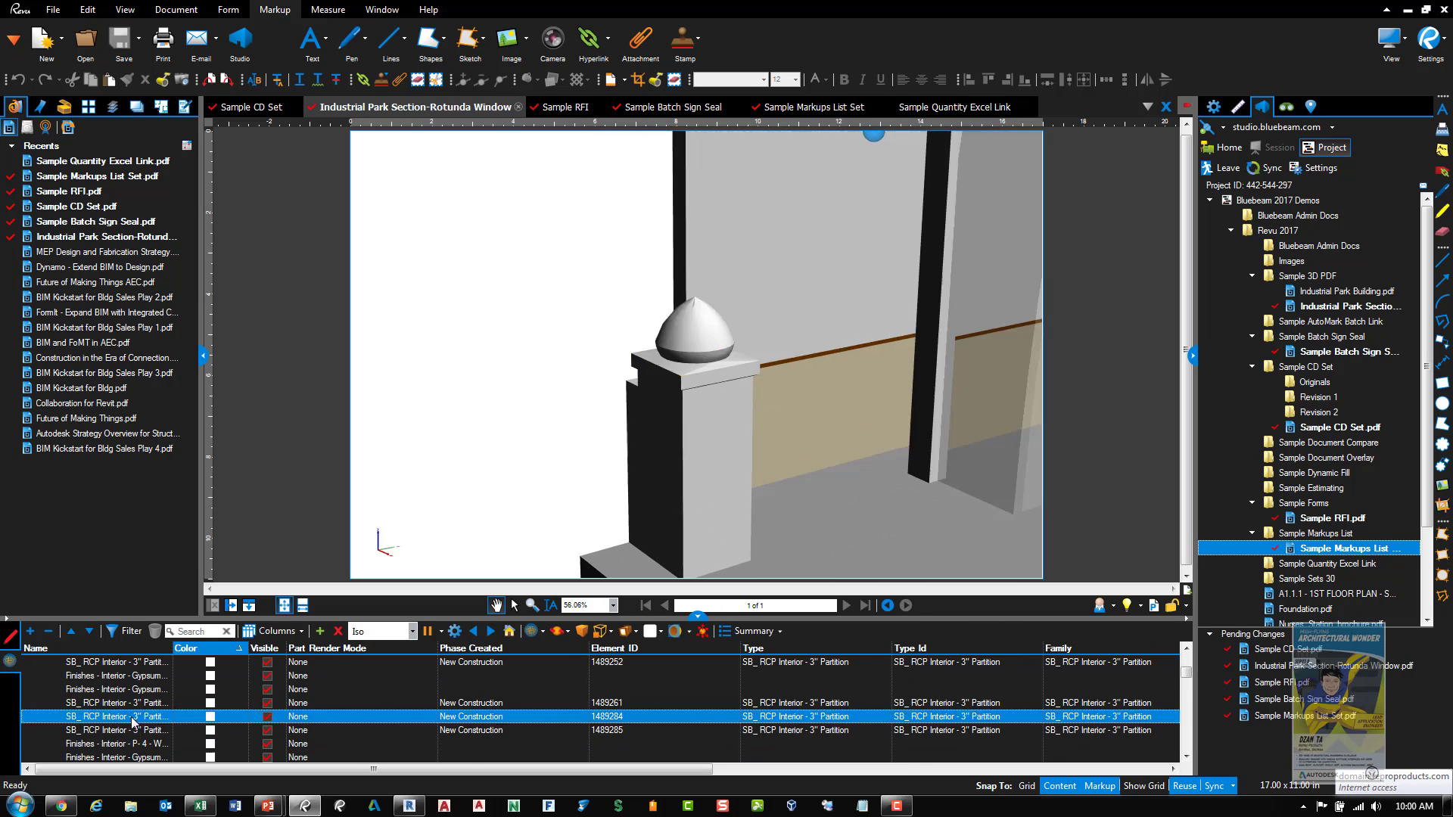
pyautogui.click(132, 691)
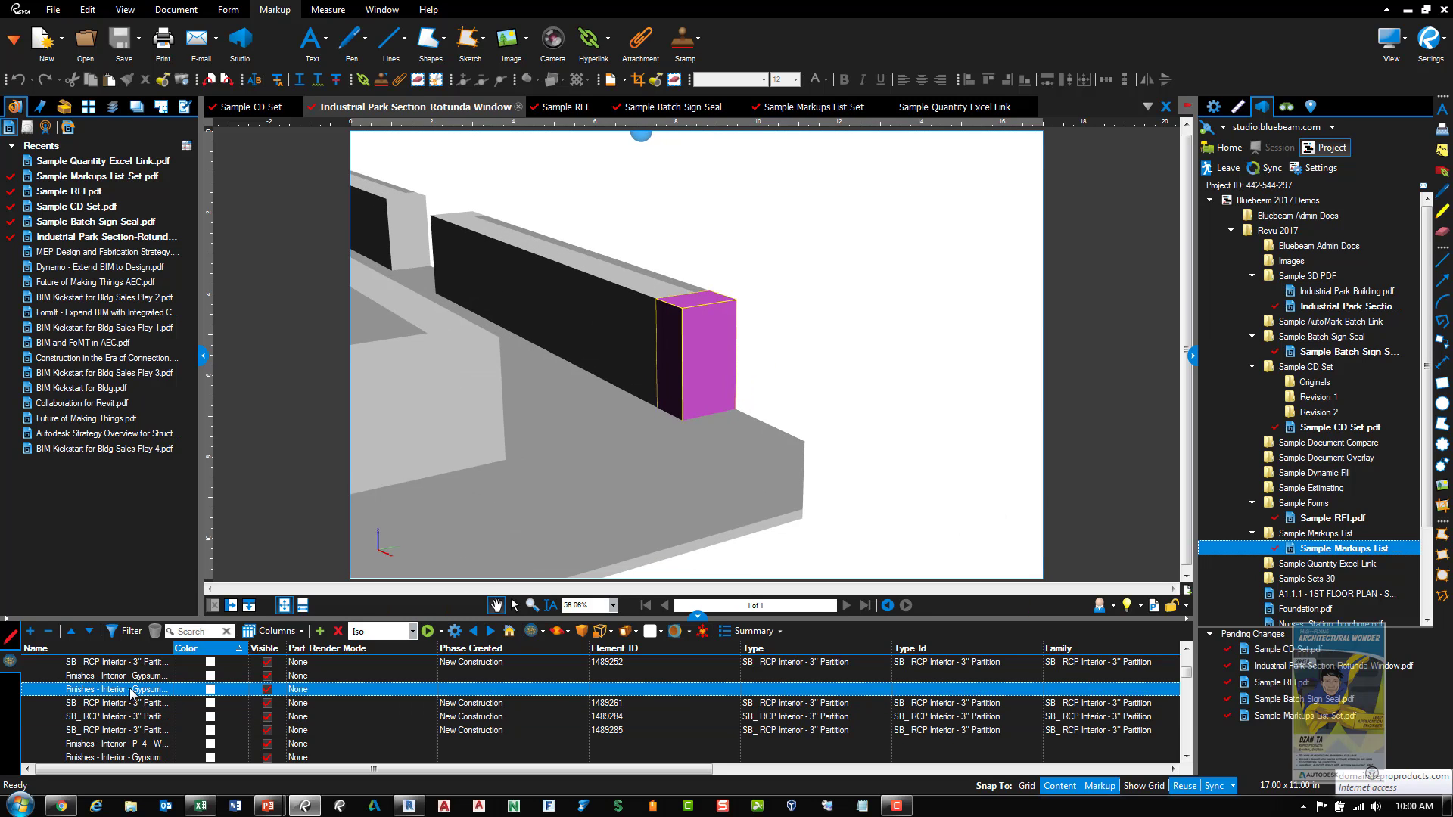
# Select SB_RCP Interior partition 1489284 and give it a new colour from the palette
pyautogui.click(132, 744)
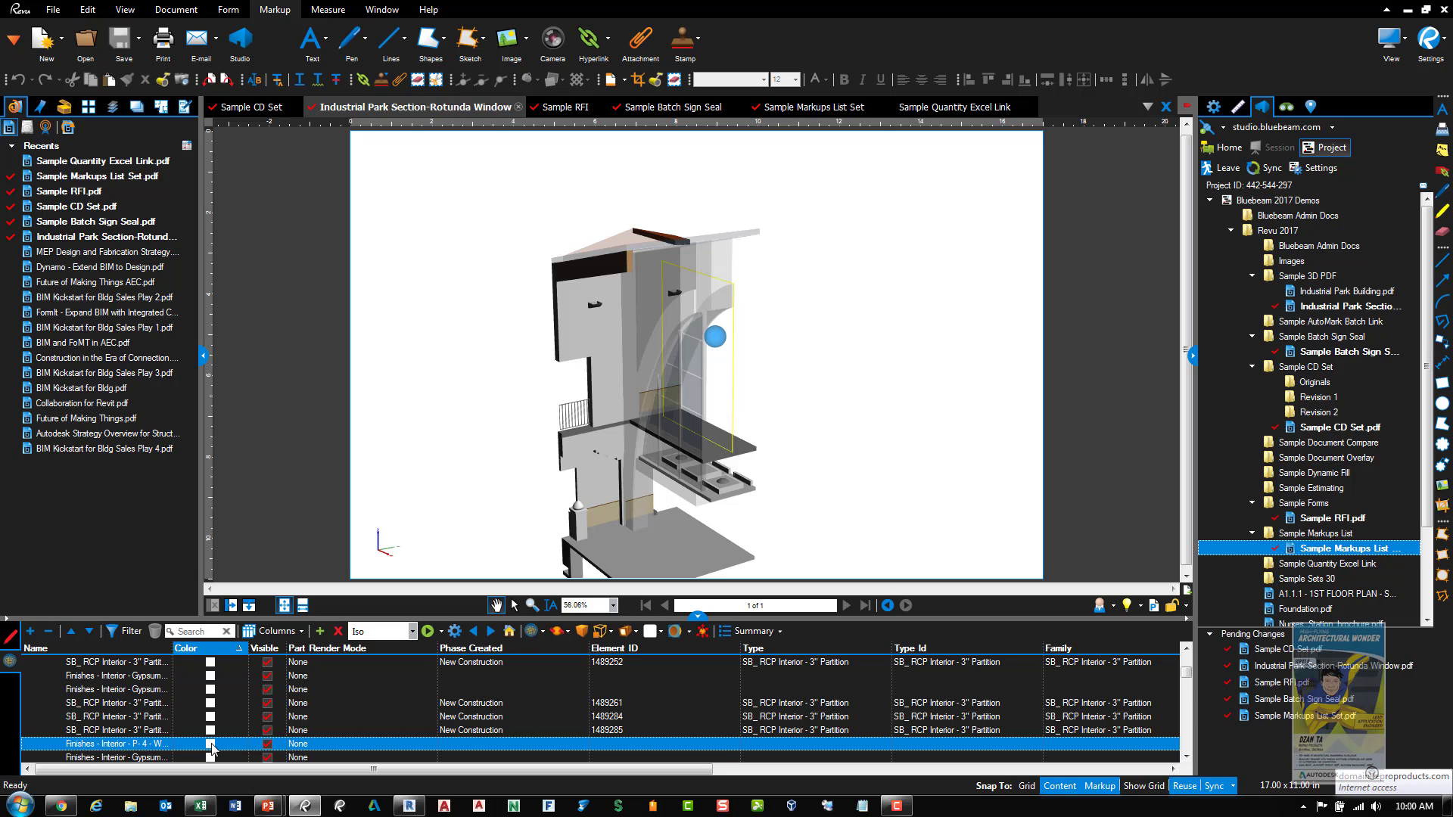
pyautogui.click(131, 717)
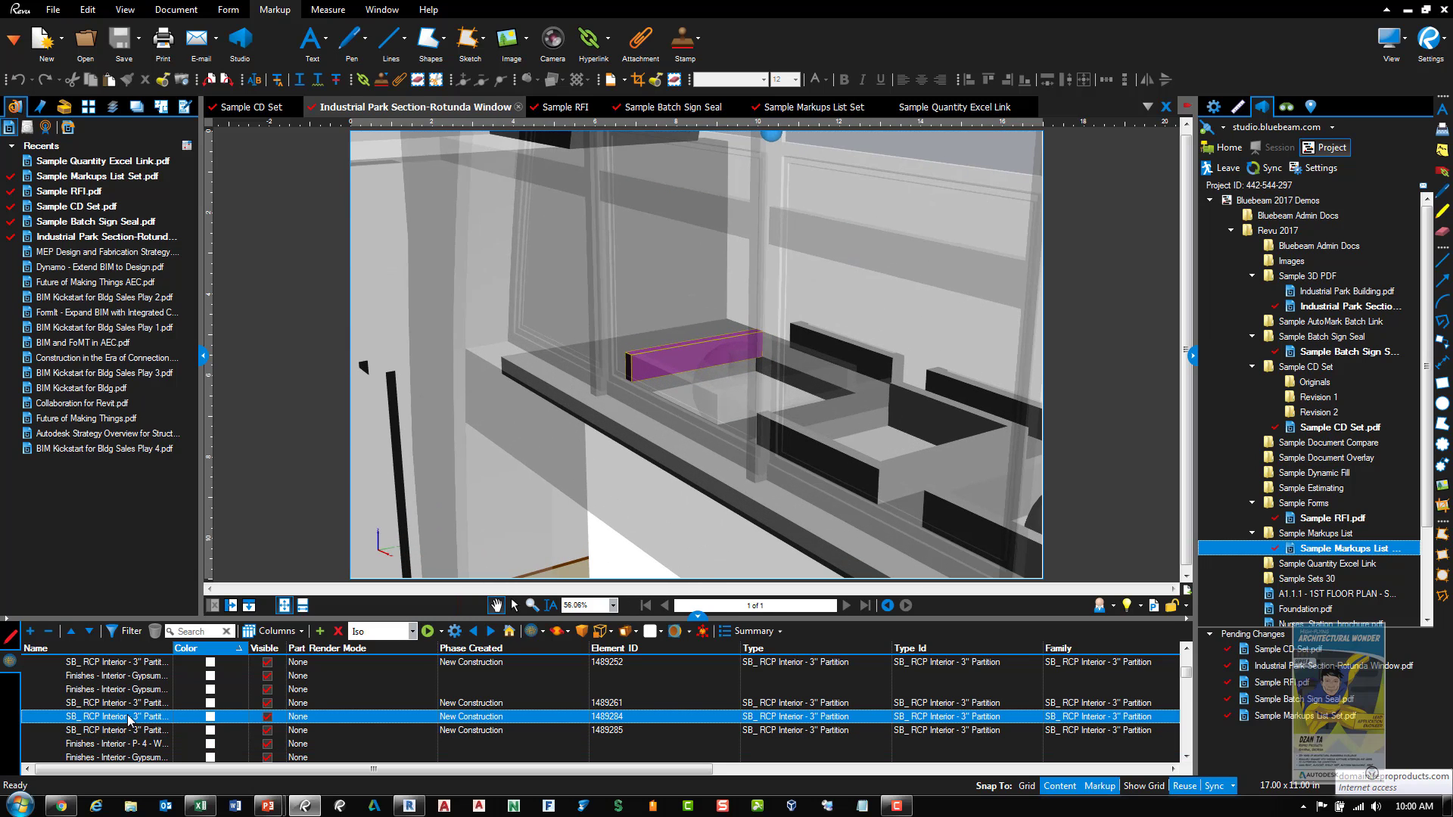
pyautogui.click(211, 721)
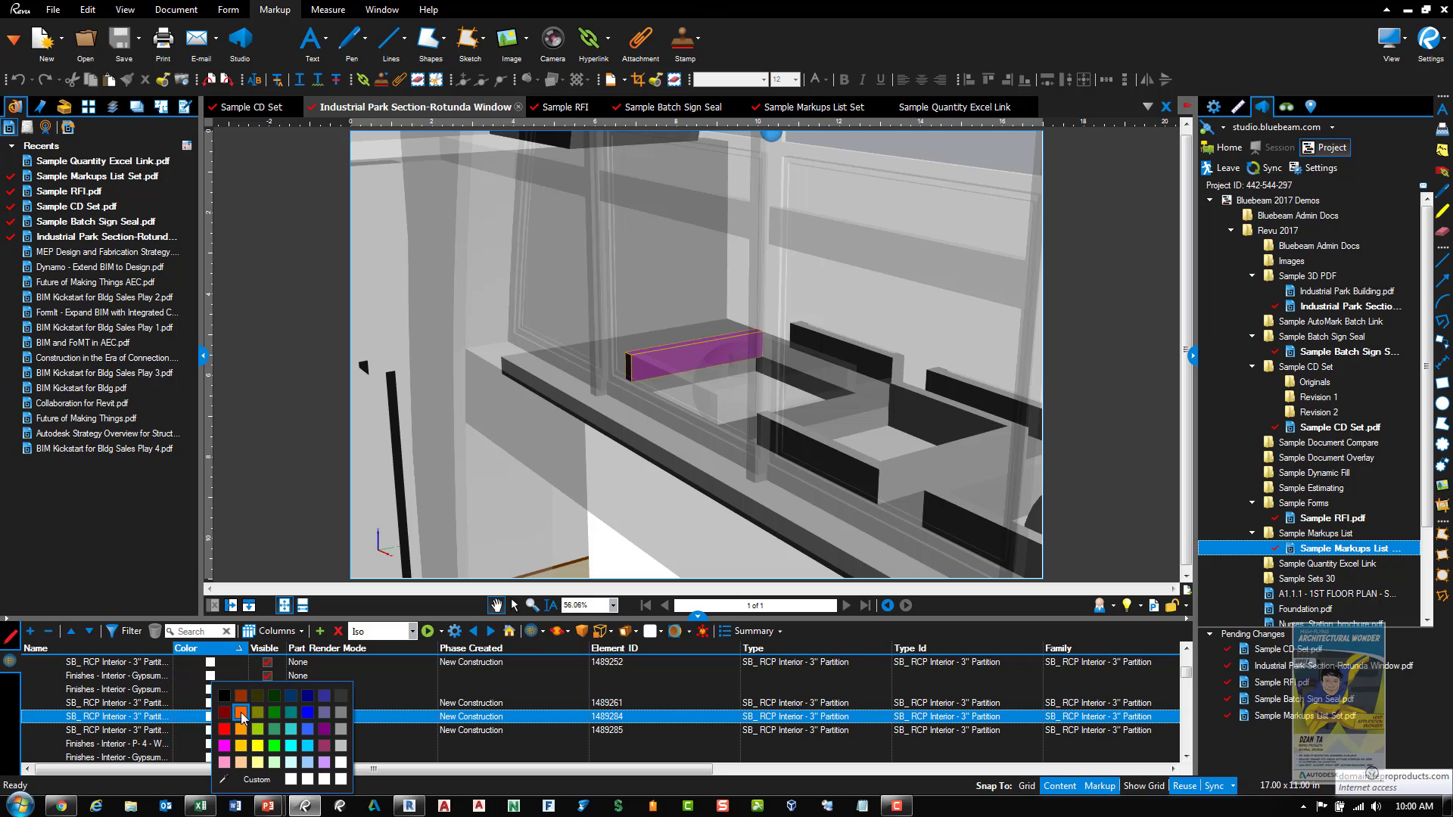
pyautogui.click(242, 718)
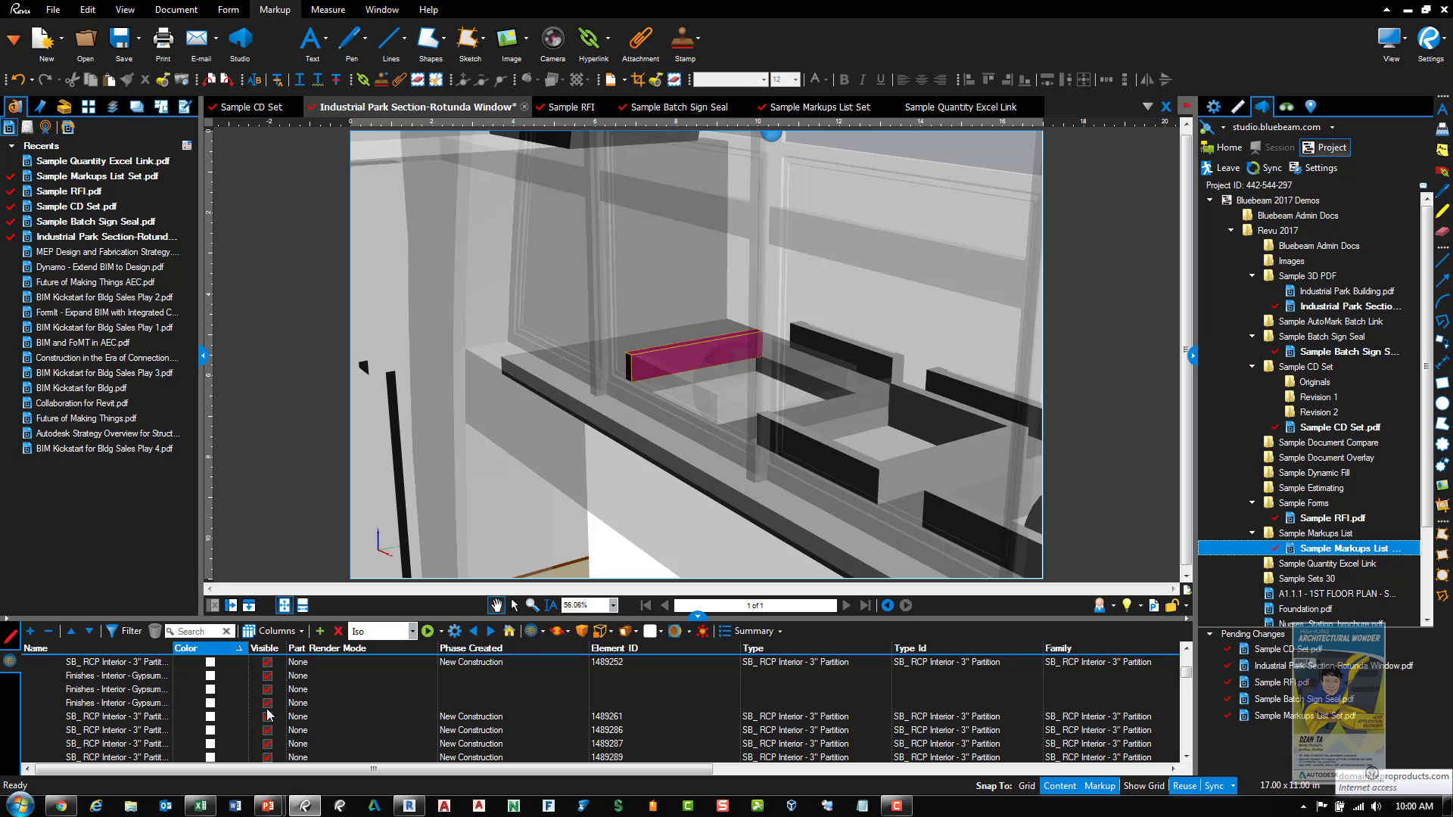
pyautogui.click(267, 705)
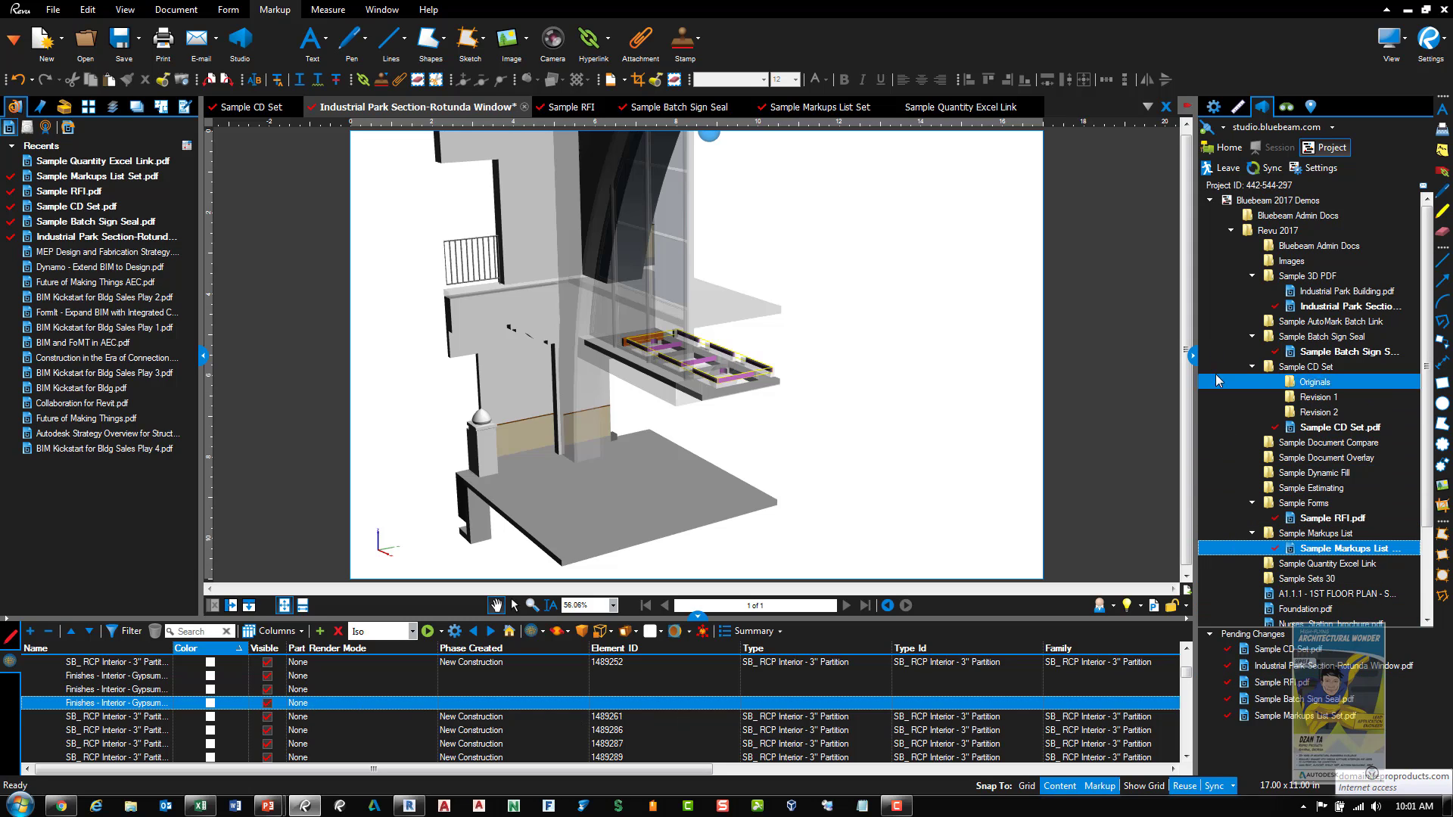
# Show the Properties for partition 1489261 and widen the model tree's Name column
pyautogui.click(1214, 107)
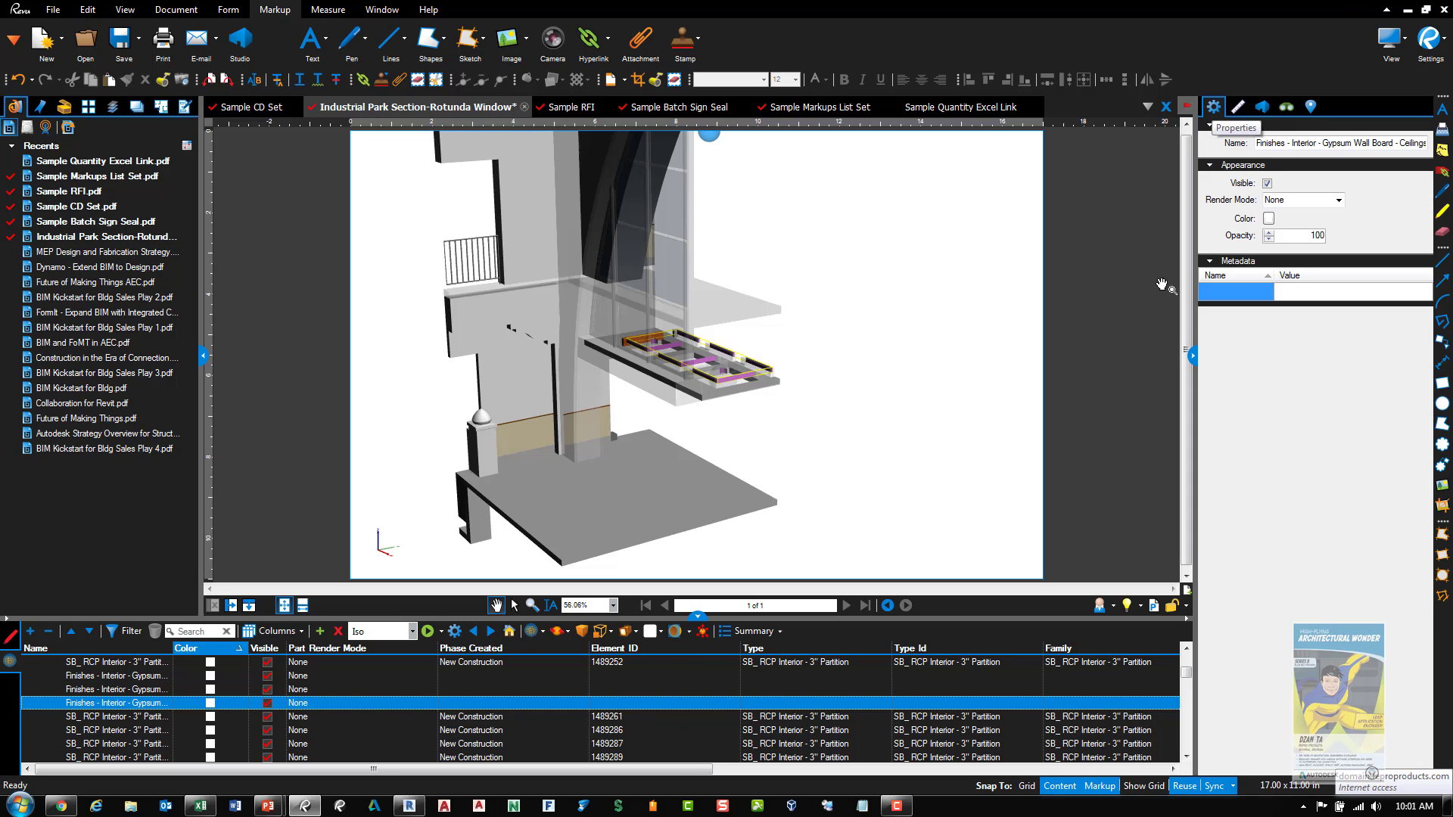
pyautogui.click(141, 716)
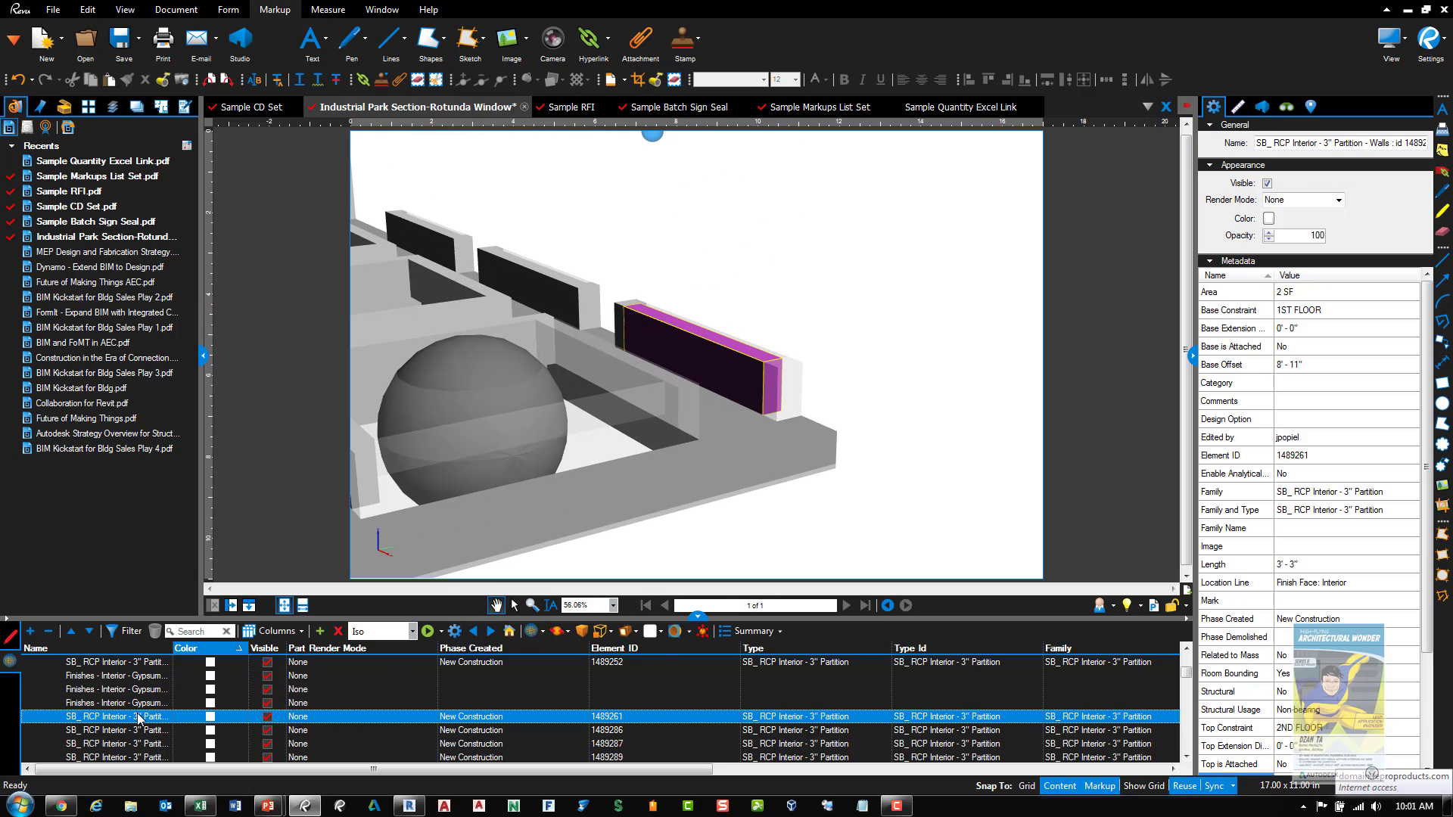
pyautogui.moveTo(837, 416)
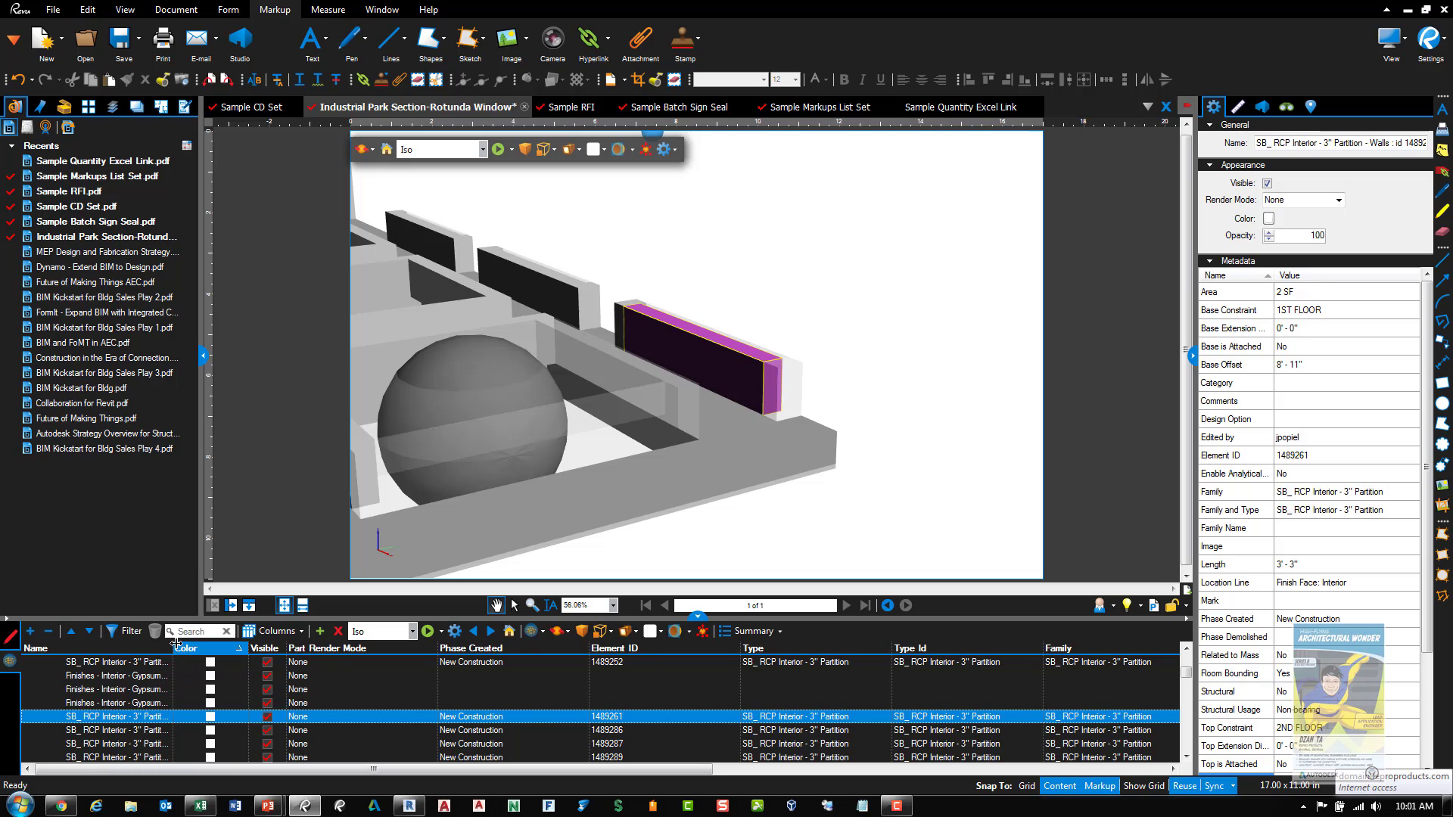
pyautogui.moveTo(173, 649); pyautogui.dragTo(219, 644)
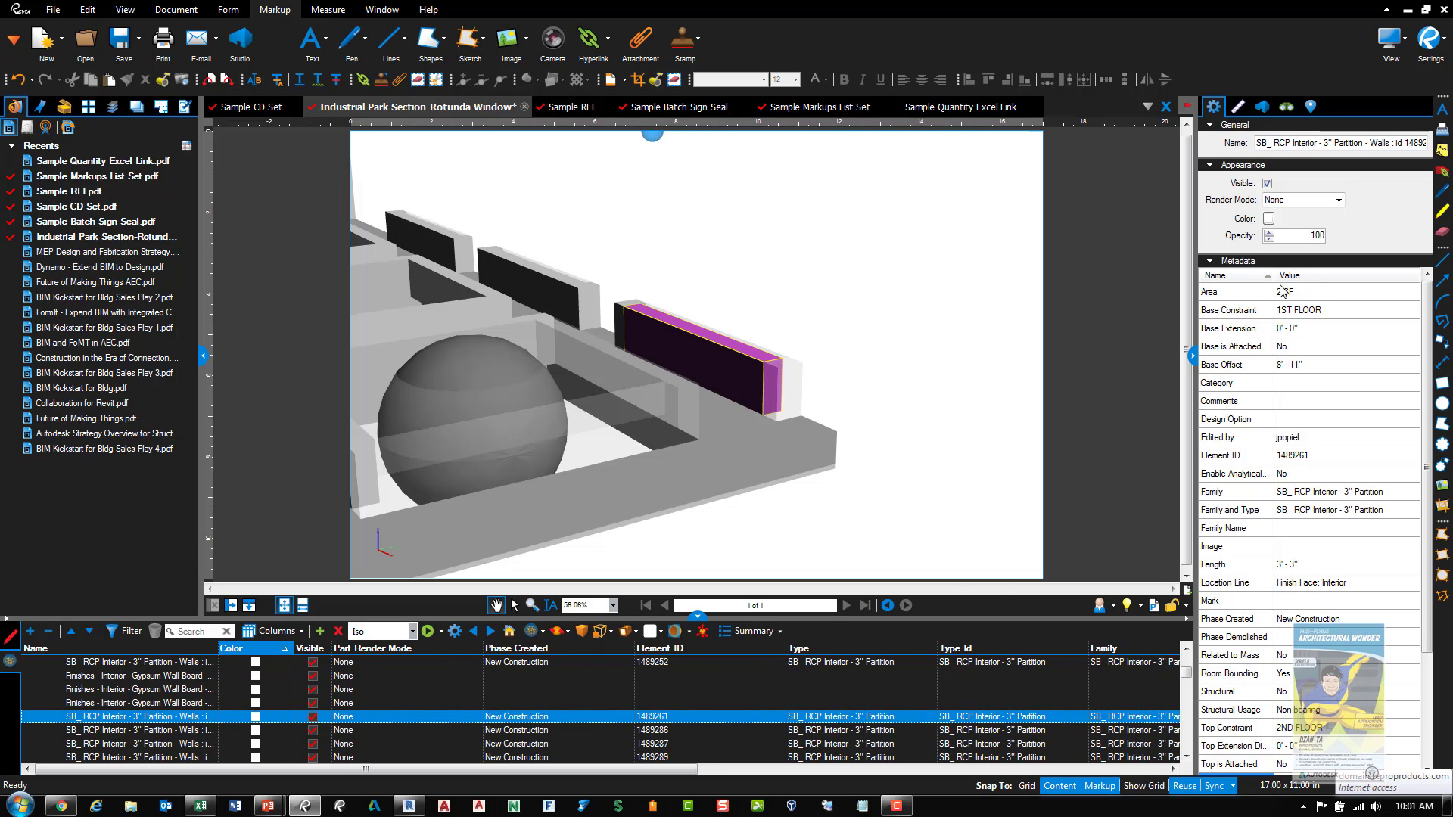
# Change partition 1489261's Edited by metadata value to the presenter's name
pyautogui.click(1249, 265)
pyautogui.click(1248, 265)
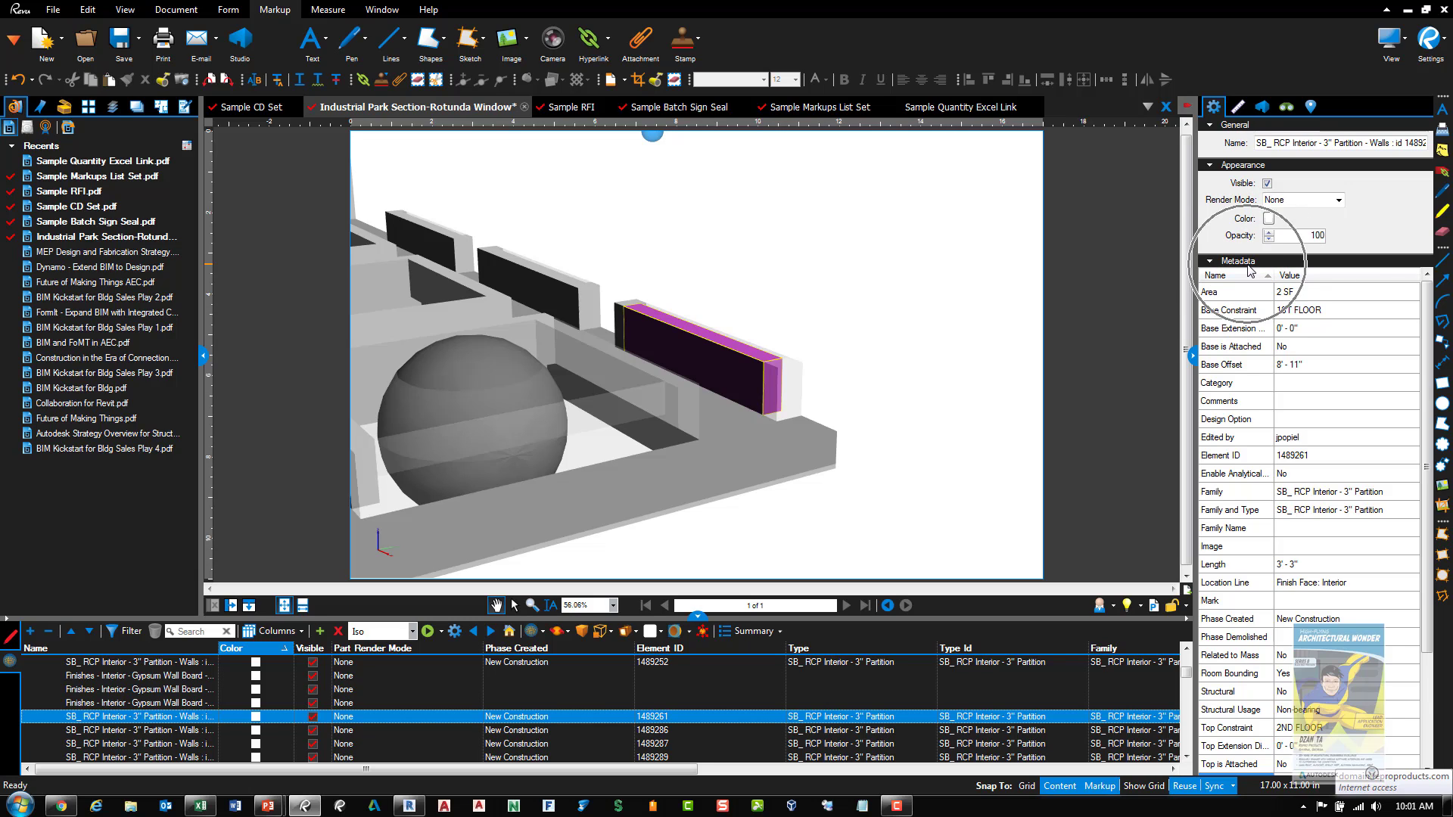
pyautogui.click(1316, 439)
pyautogui.click(1321, 441)
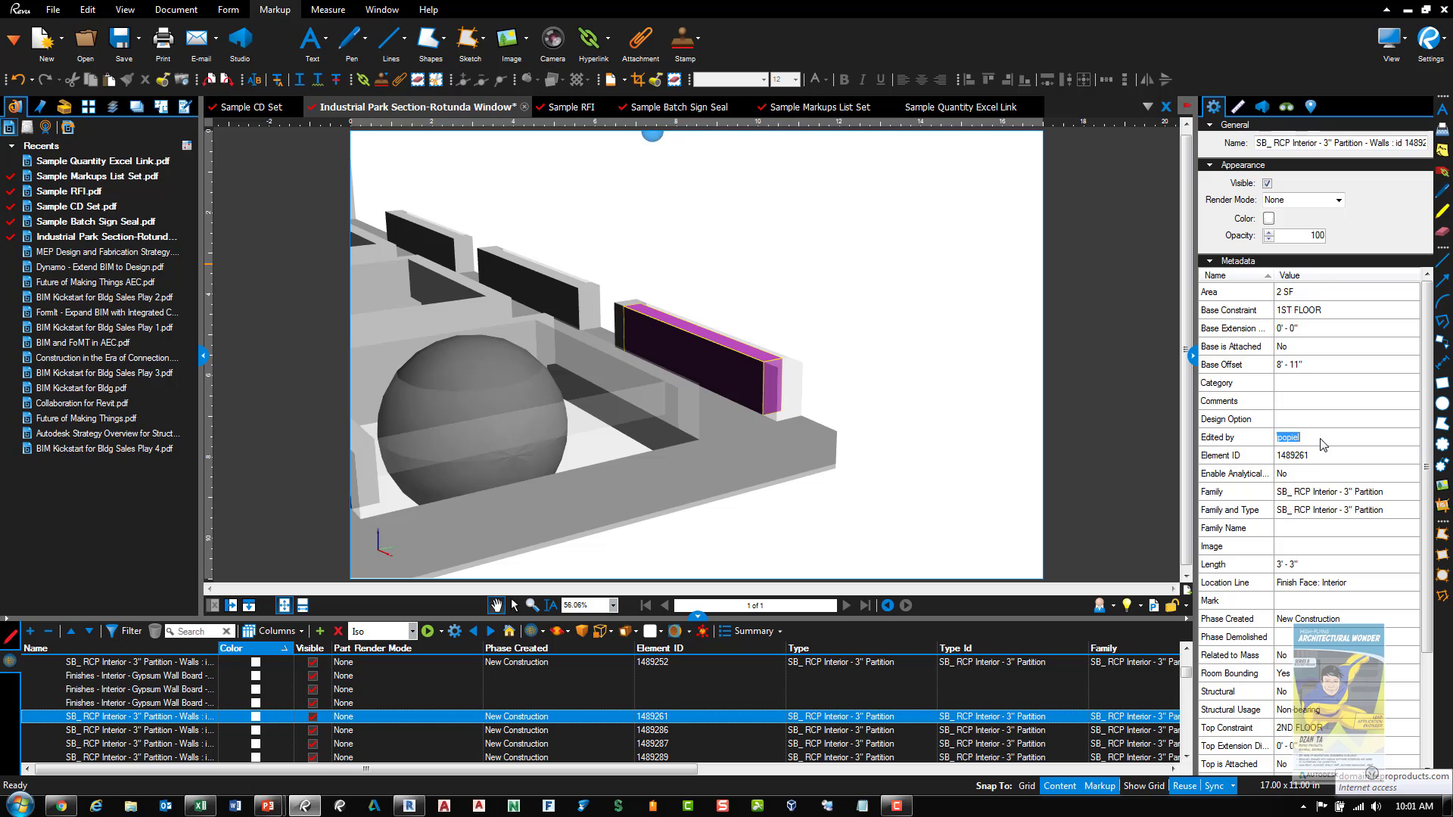
pyautogui.write('Dzan Ta')
pyautogui.click(1326, 479)
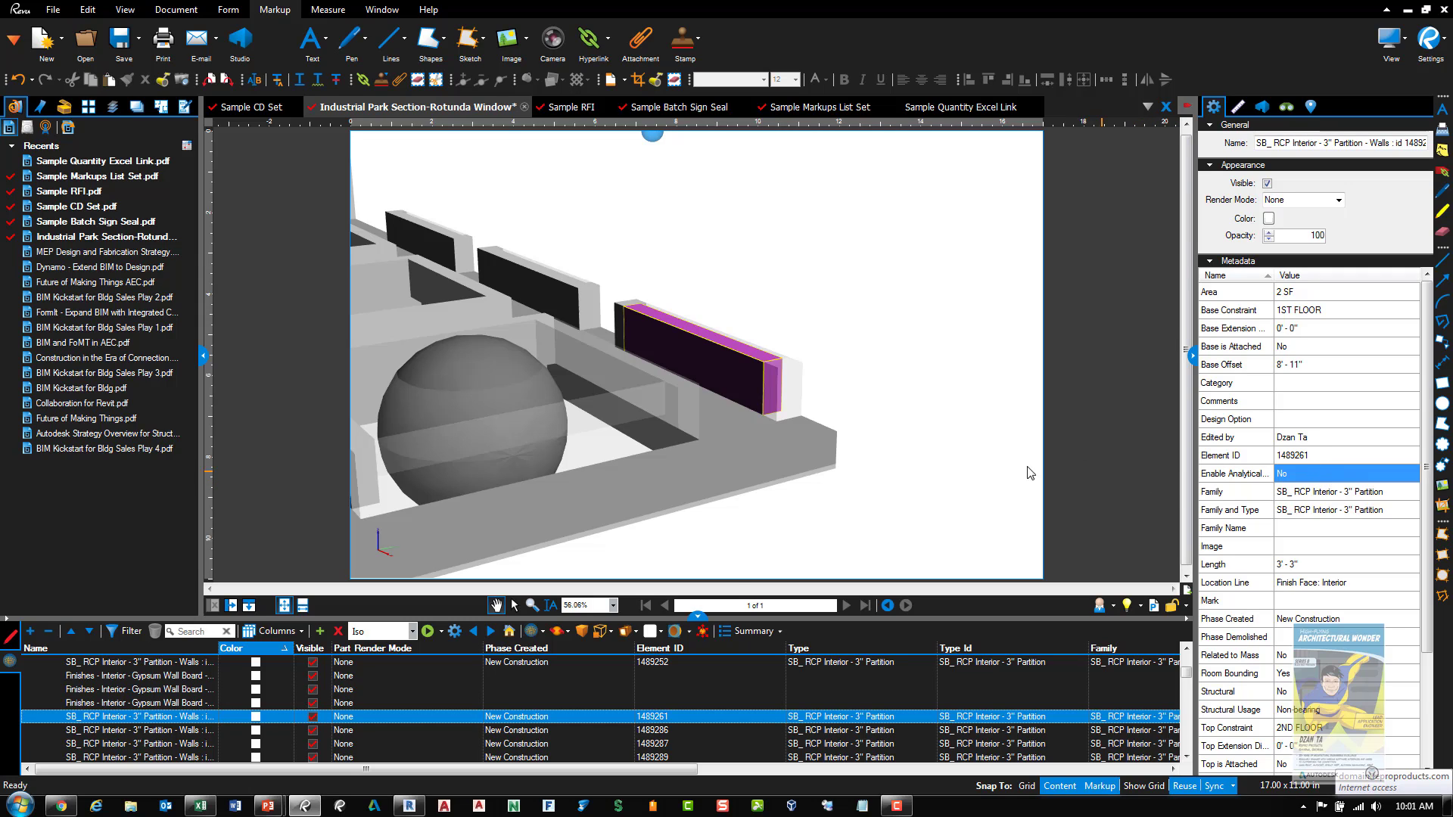
# Export the model tree as Industrial Park Section-Rotunda Window.csv into C:\Temp
pyautogui.click(779, 632)
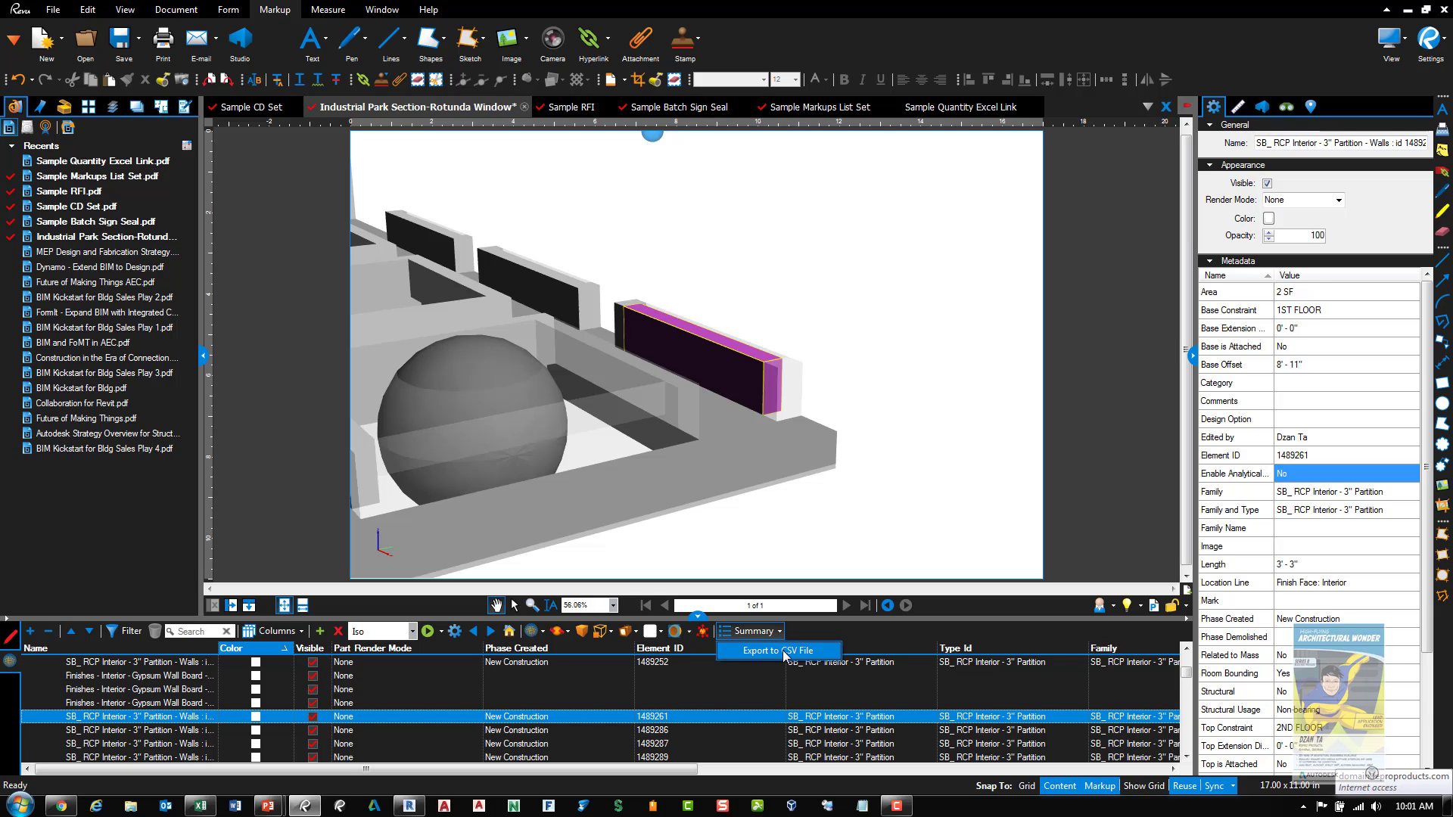
pyautogui.click(784, 653)
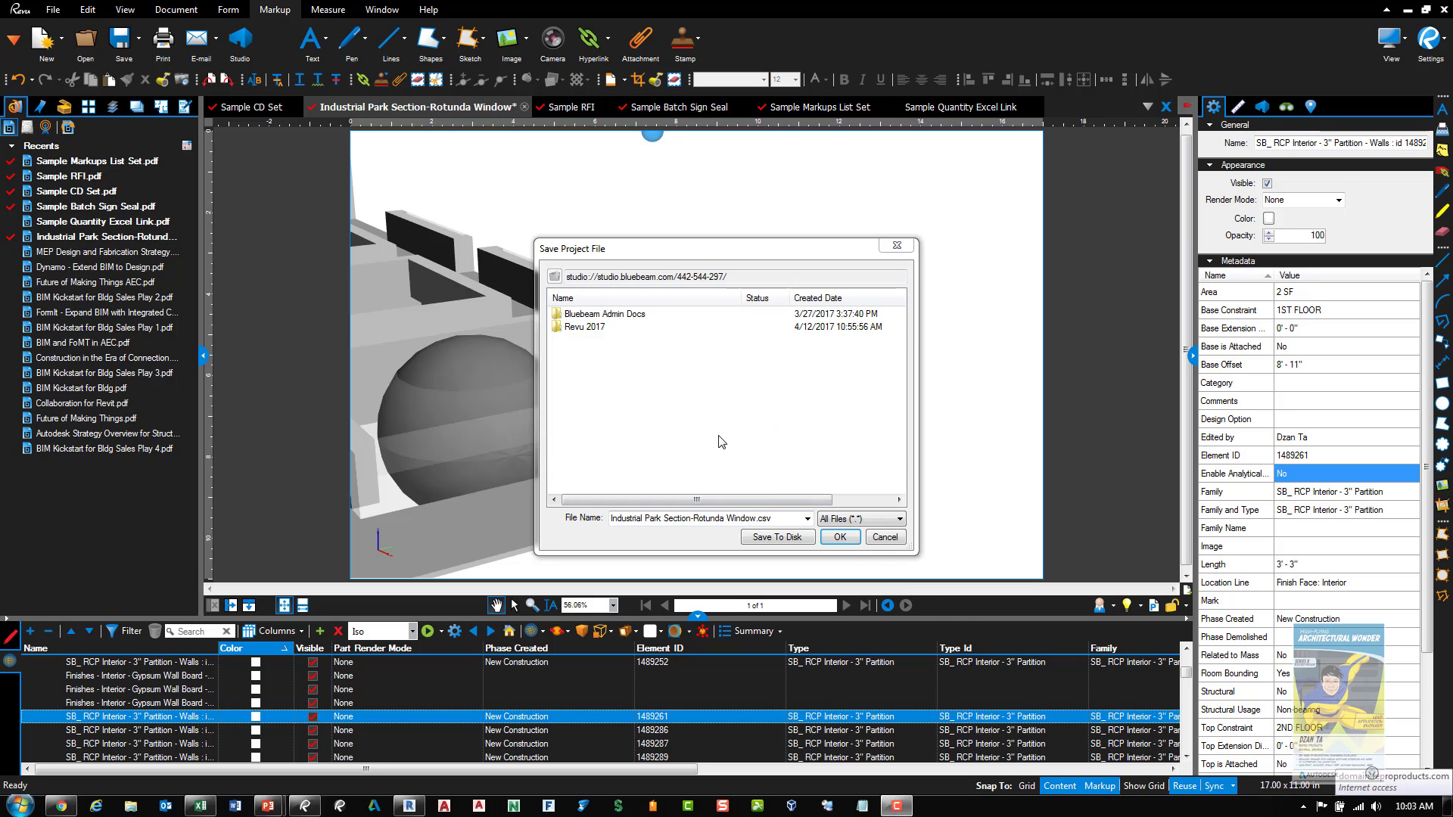
pyautogui.click(797, 542)
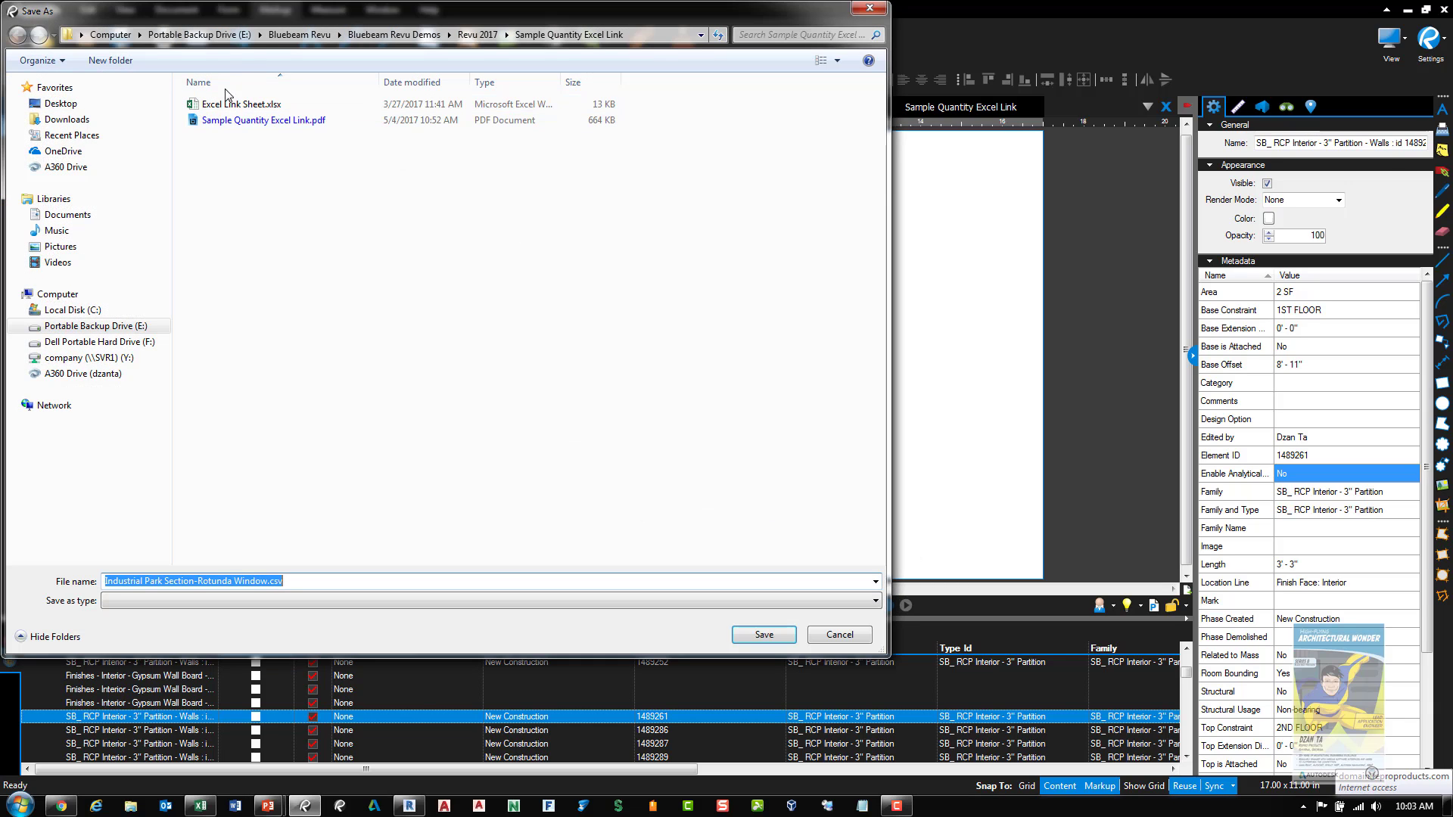
pyautogui.click(119, 312)
pyautogui.doubleClick(325, 248)
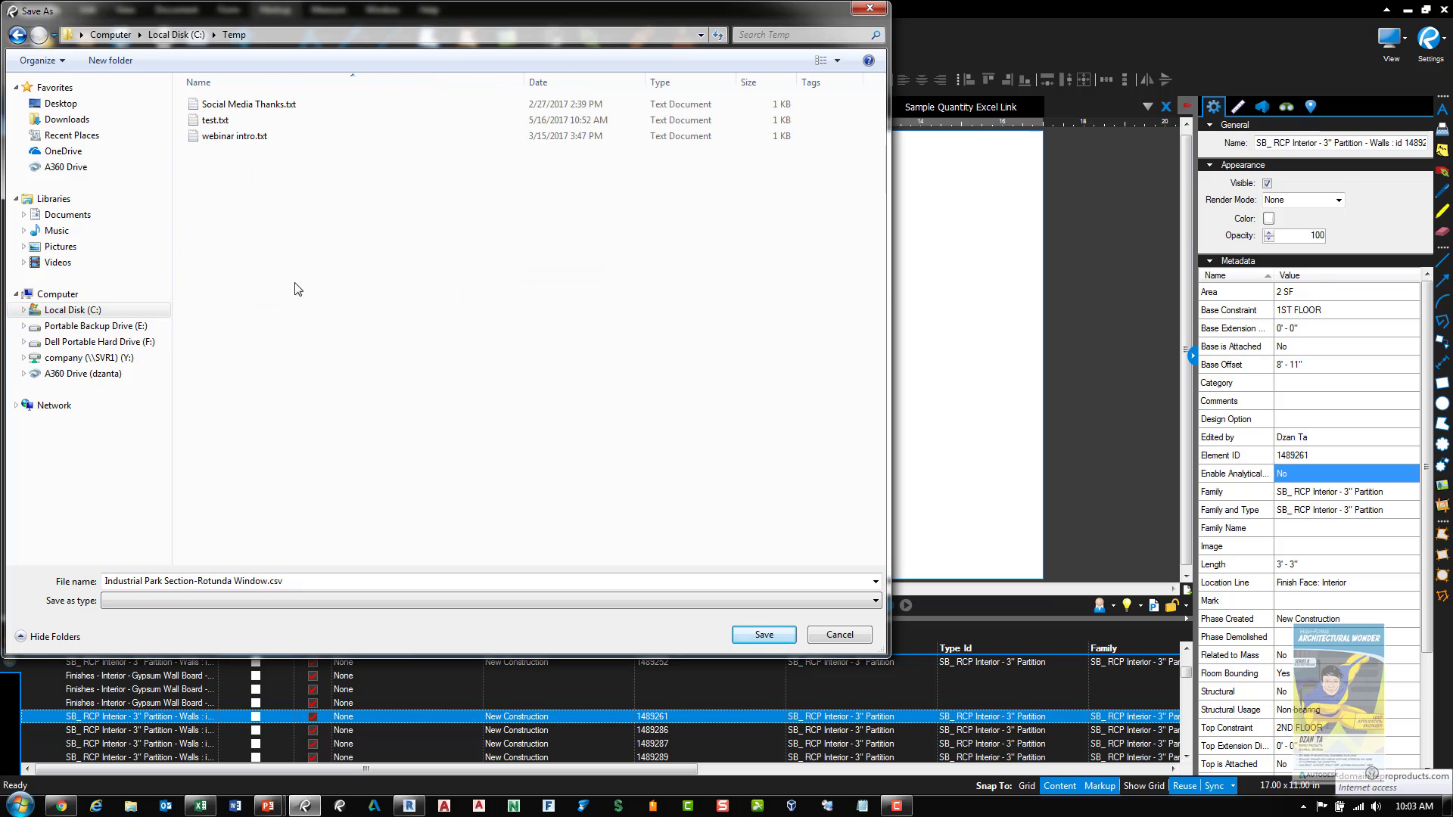
pyautogui.click(772, 635)
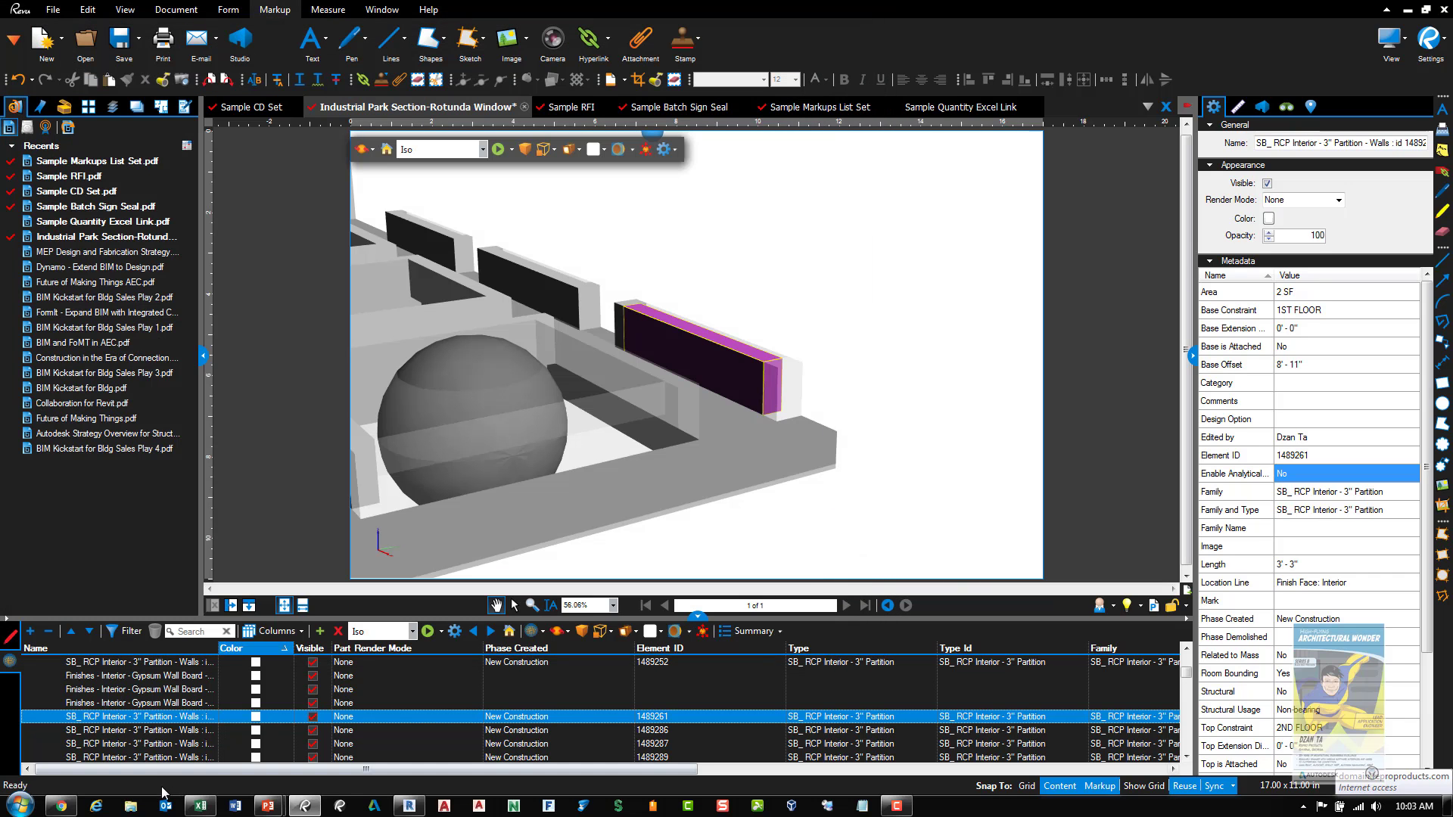
# Open the exported CSV from the C:\Temp folder in Windows Explorer
pyautogui.click(131, 809)
pyautogui.click(132, 304)
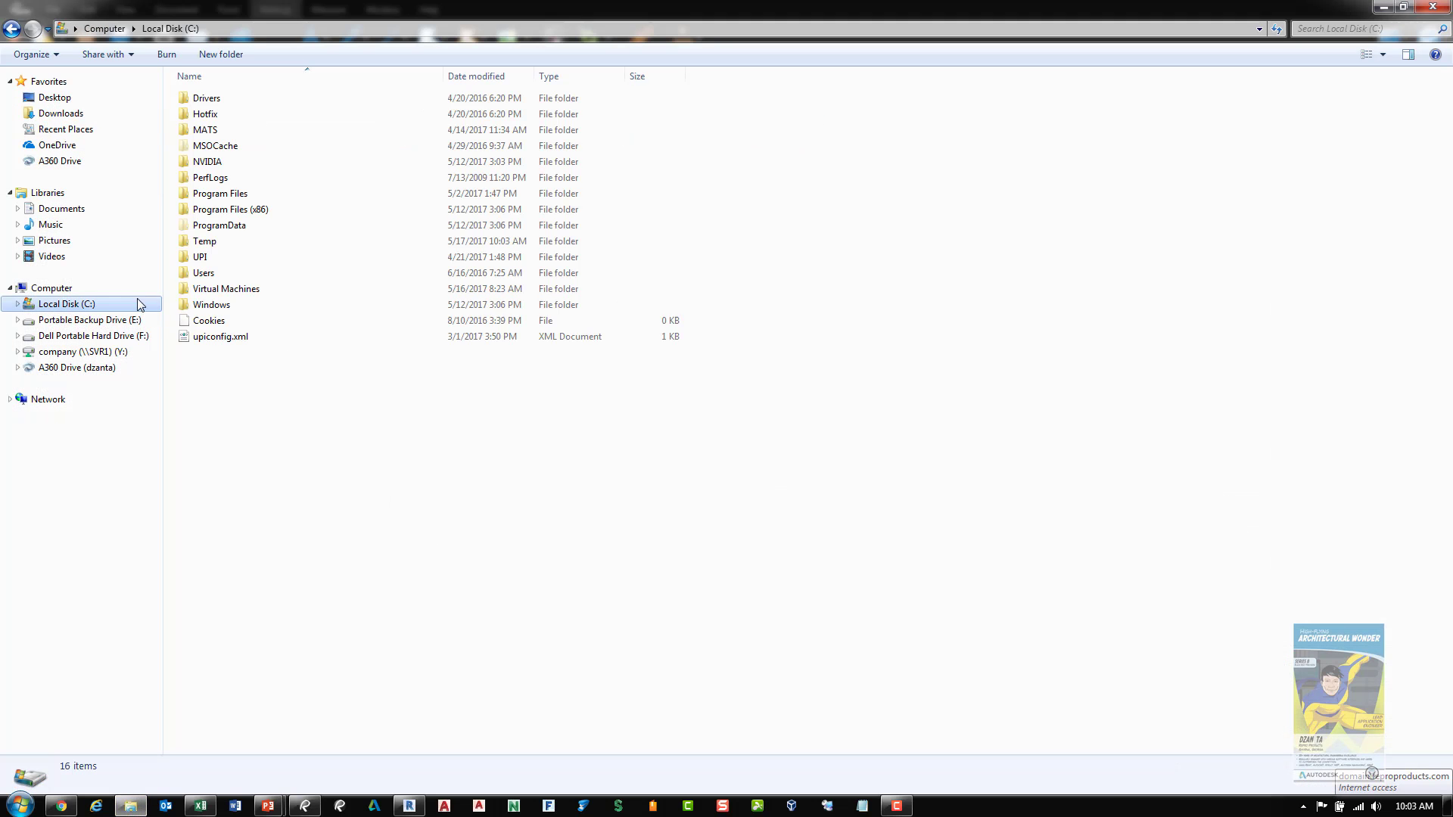
pyautogui.doubleClick(255, 248)
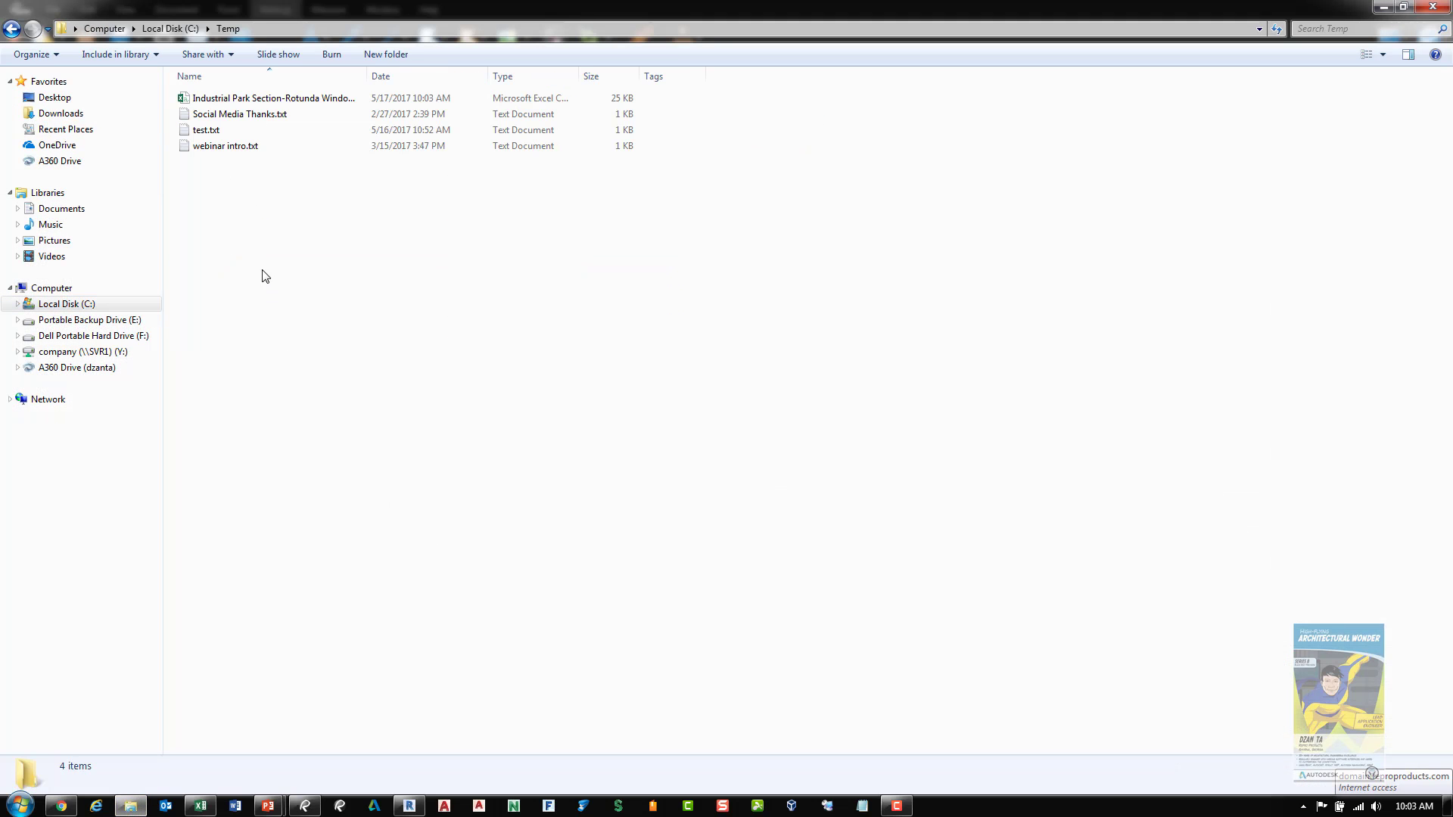
pyautogui.moveTo(366, 77); pyautogui.dragTo(487, 76)
pyautogui.doubleClick(366, 98)
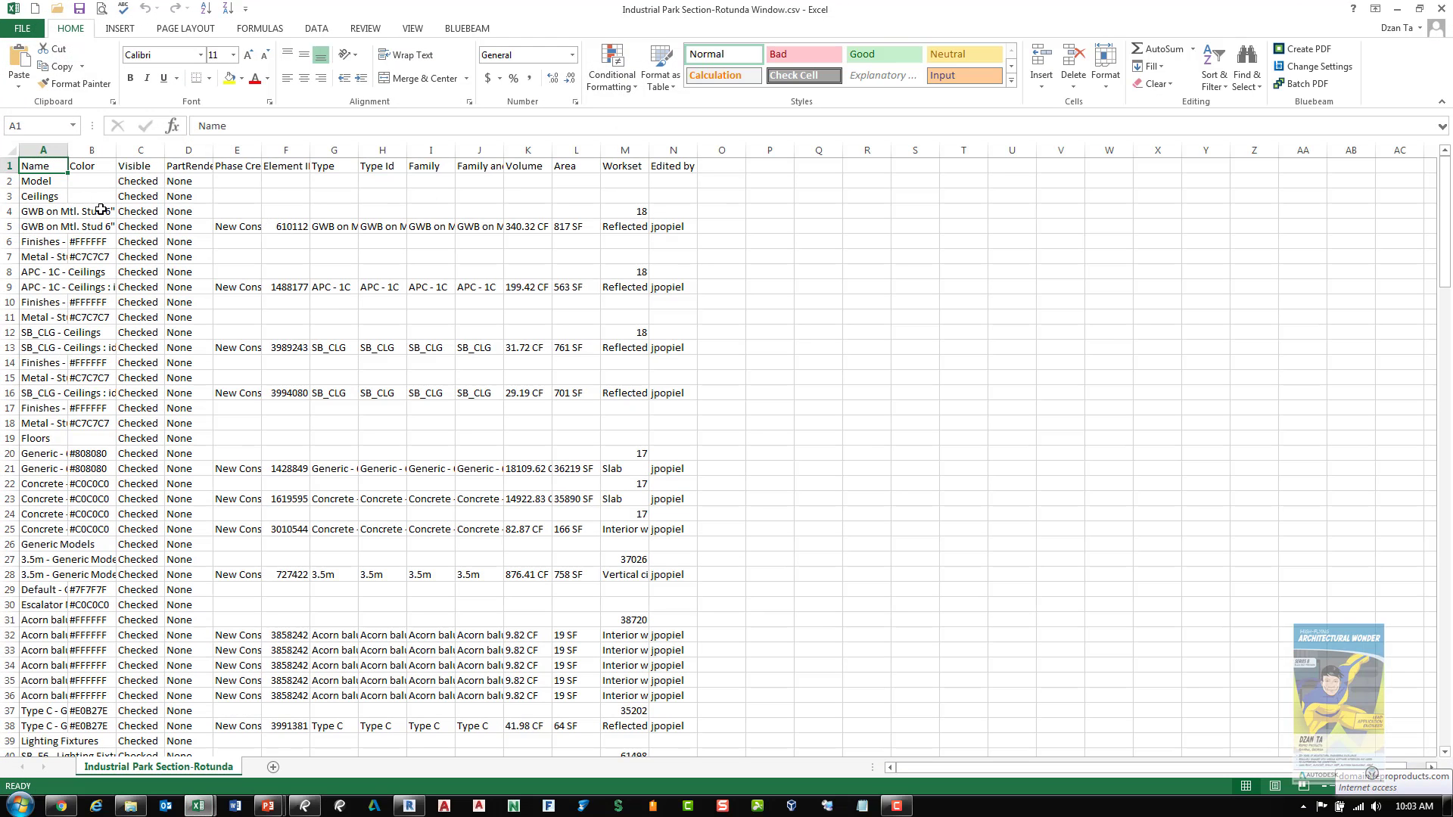
# Widen column A to read the full element names, then close the CSV workbook
pyautogui.moveTo(70, 155); pyautogui.dragTo(150, 154)
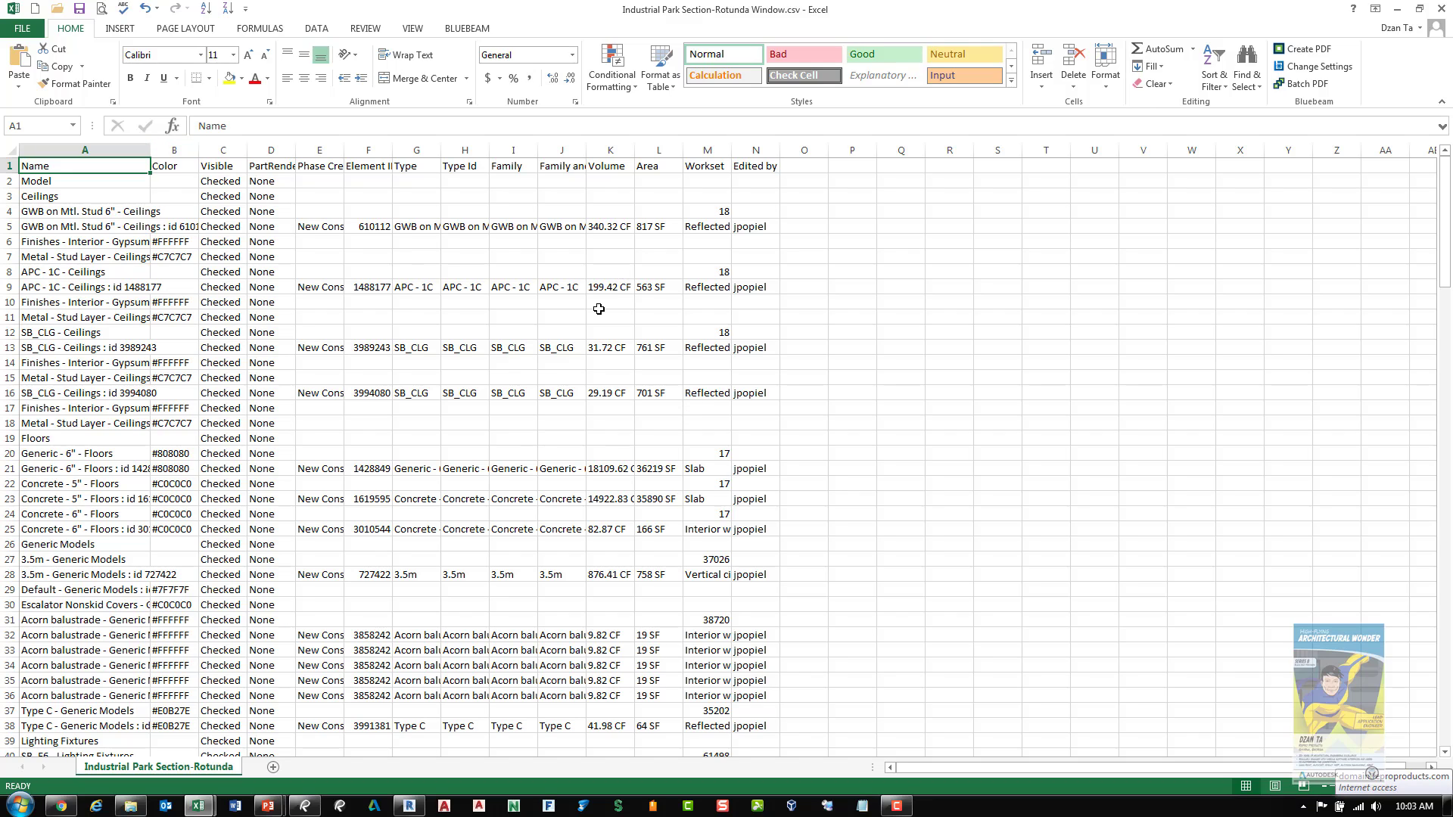
pyautogui.click(1441, 8)
# Close the CSV without saving, minimize Excel and close the Temp folder window
pyautogui.click(727, 423)
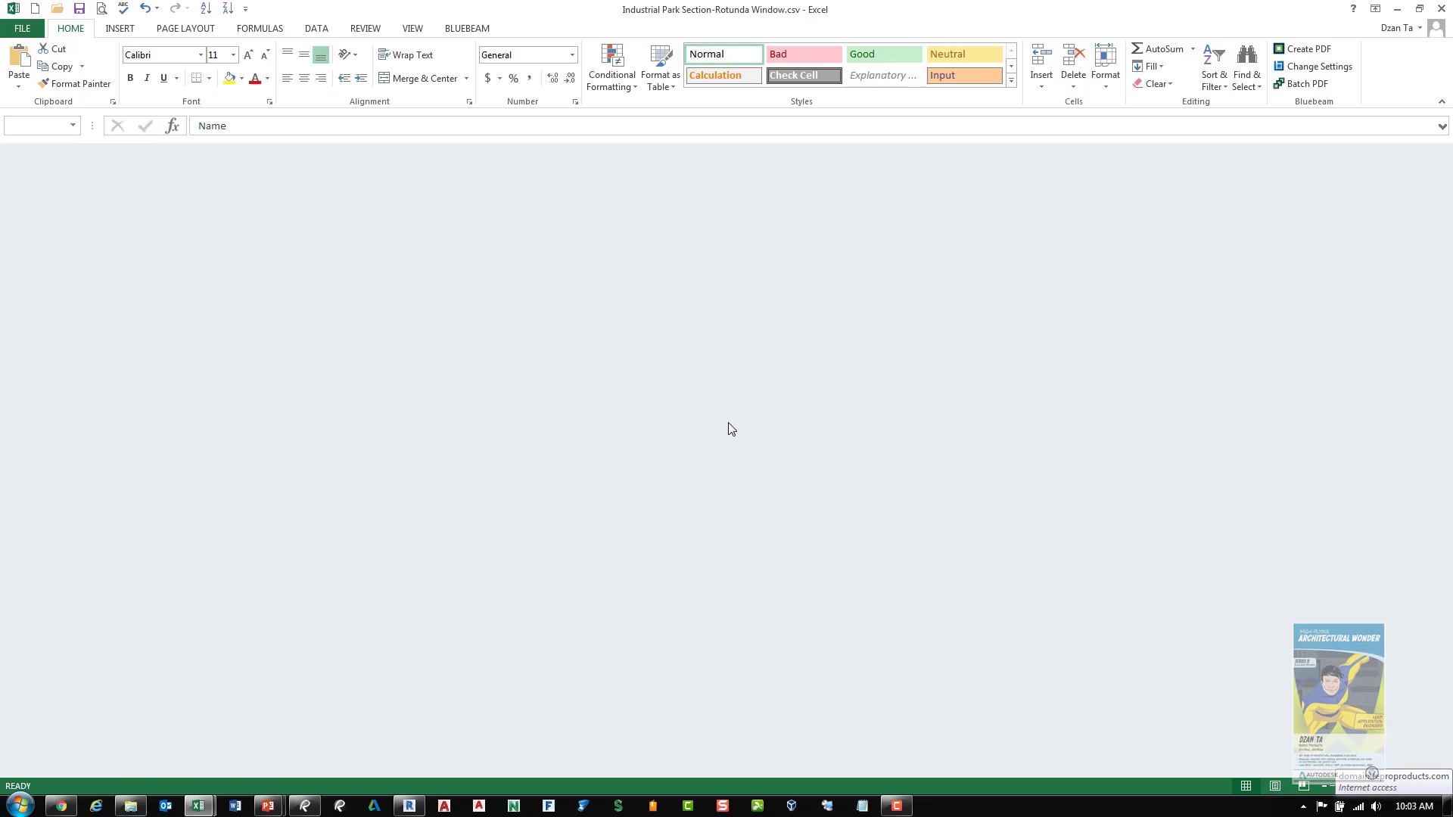
pyautogui.click(1398, 8)
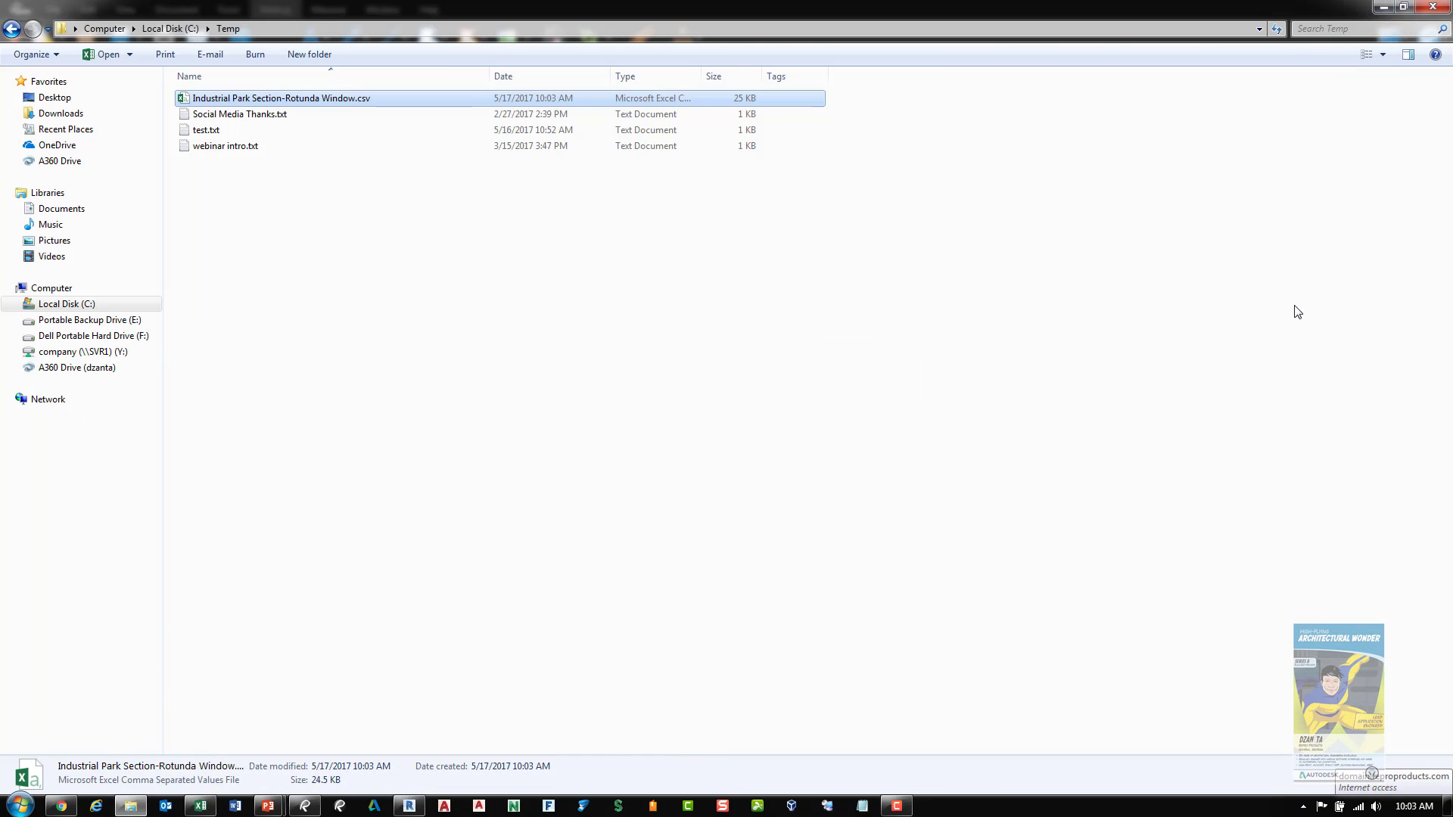
pyautogui.click(1417, 131)
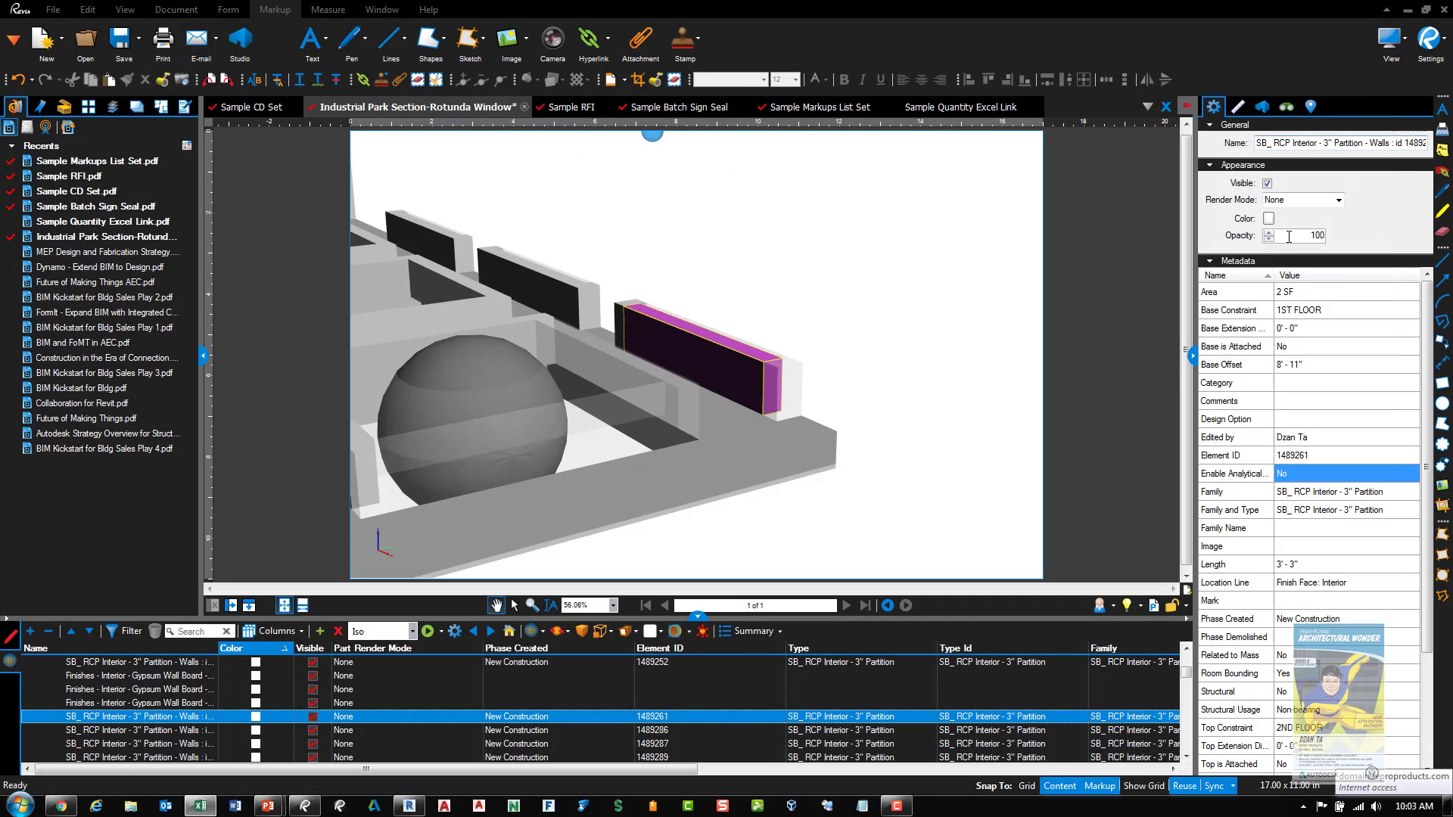
pyautogui.moveTo(882, 288)
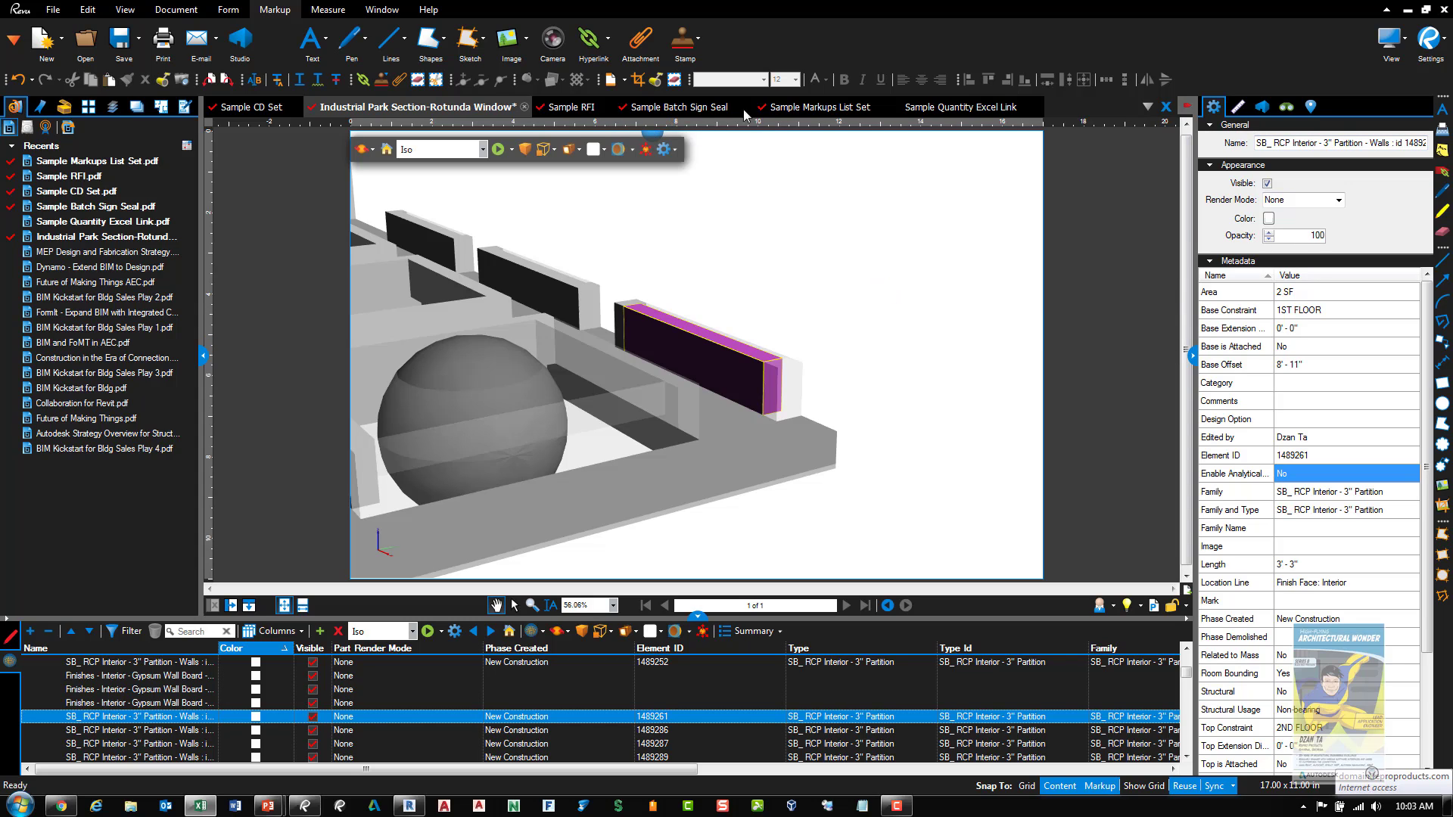
# Switch to the Sample RFI form, enlarge its header view, and turn on the Form Editor
pyautogui.click(579, 108)
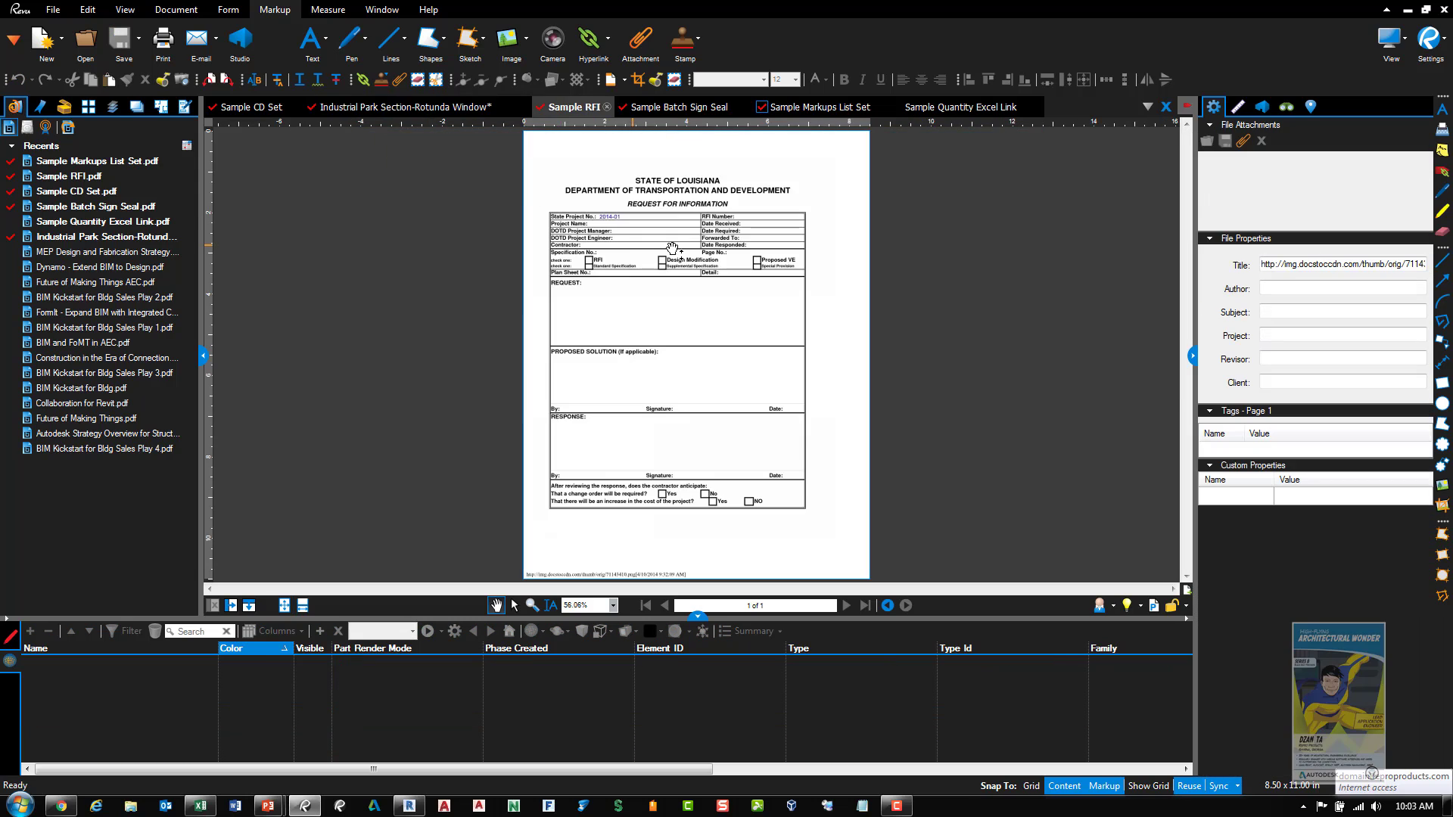
pyautogui.click(697, 617)
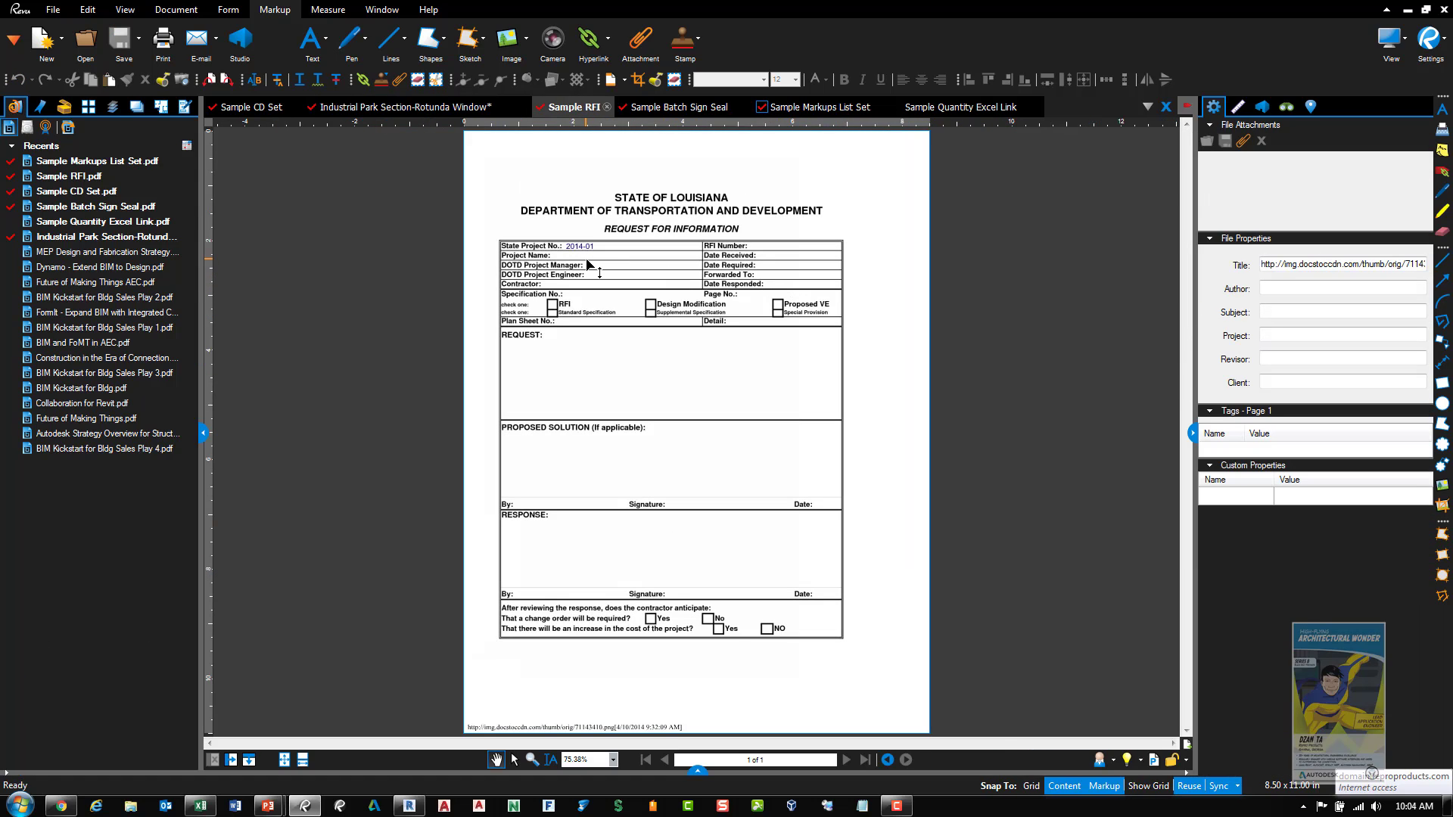
pyautogui.scroll(3, 595, 263)
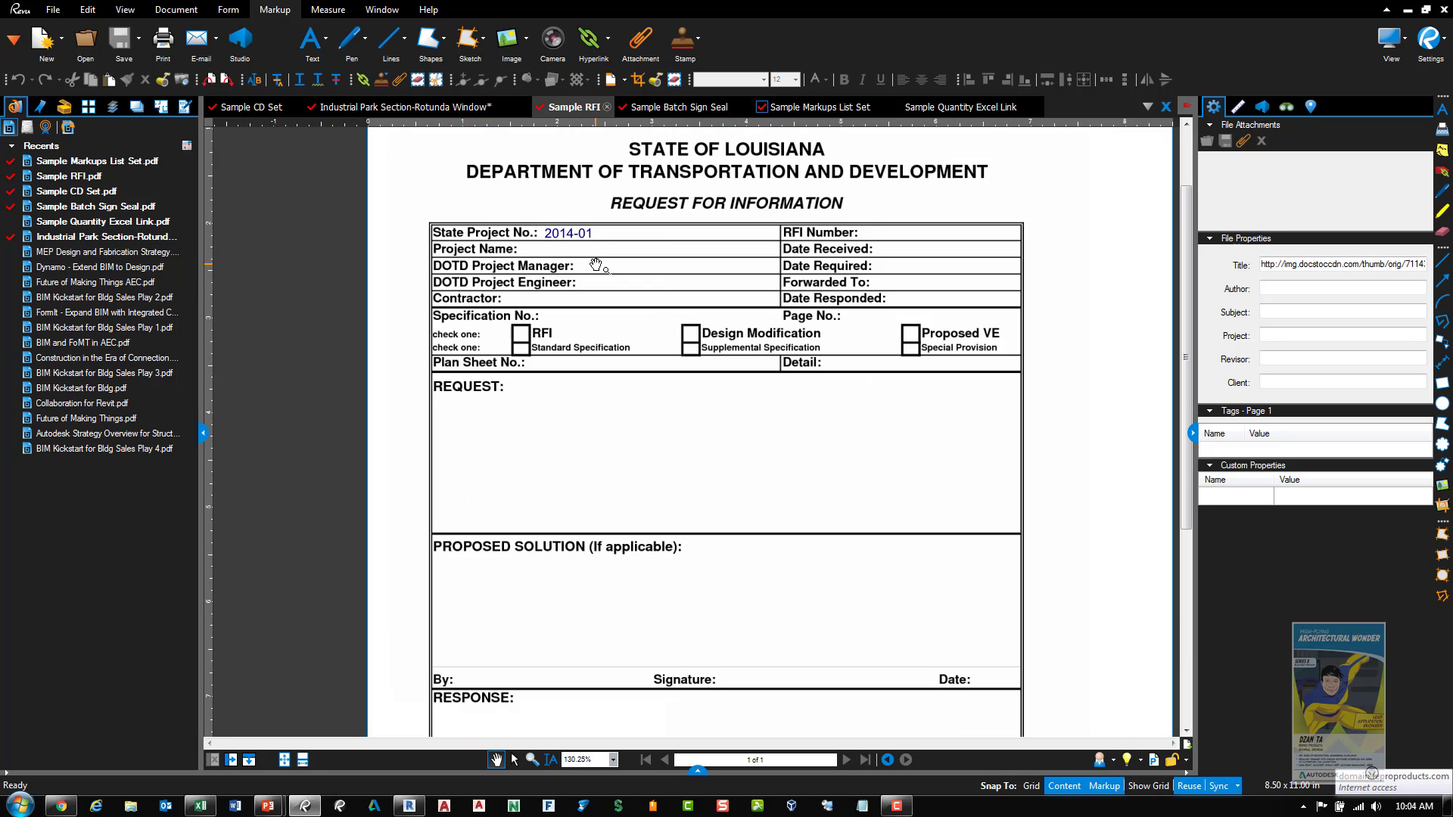
pyautogui.click(233, 13)
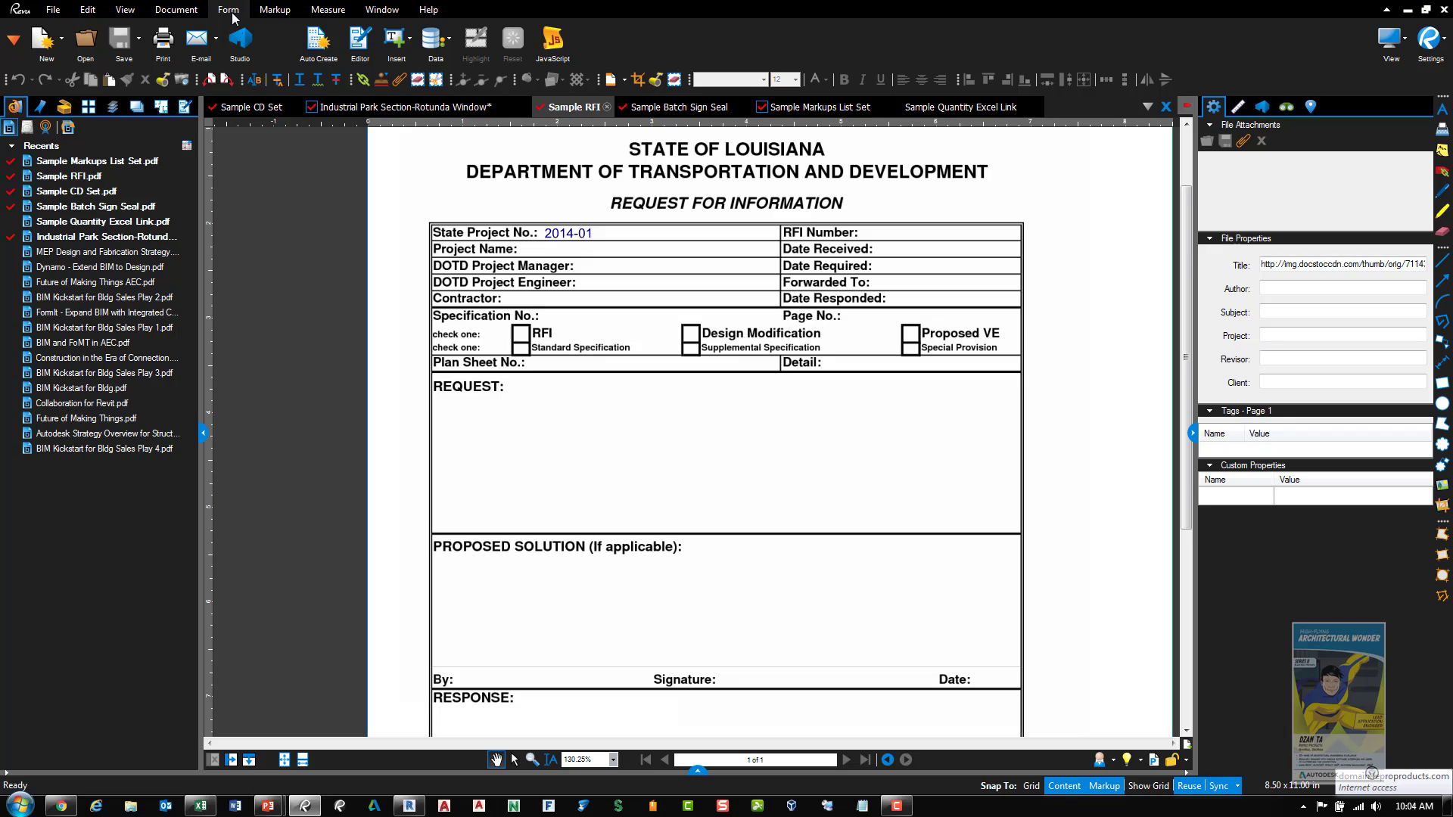
pyautogui.click(360, 40)
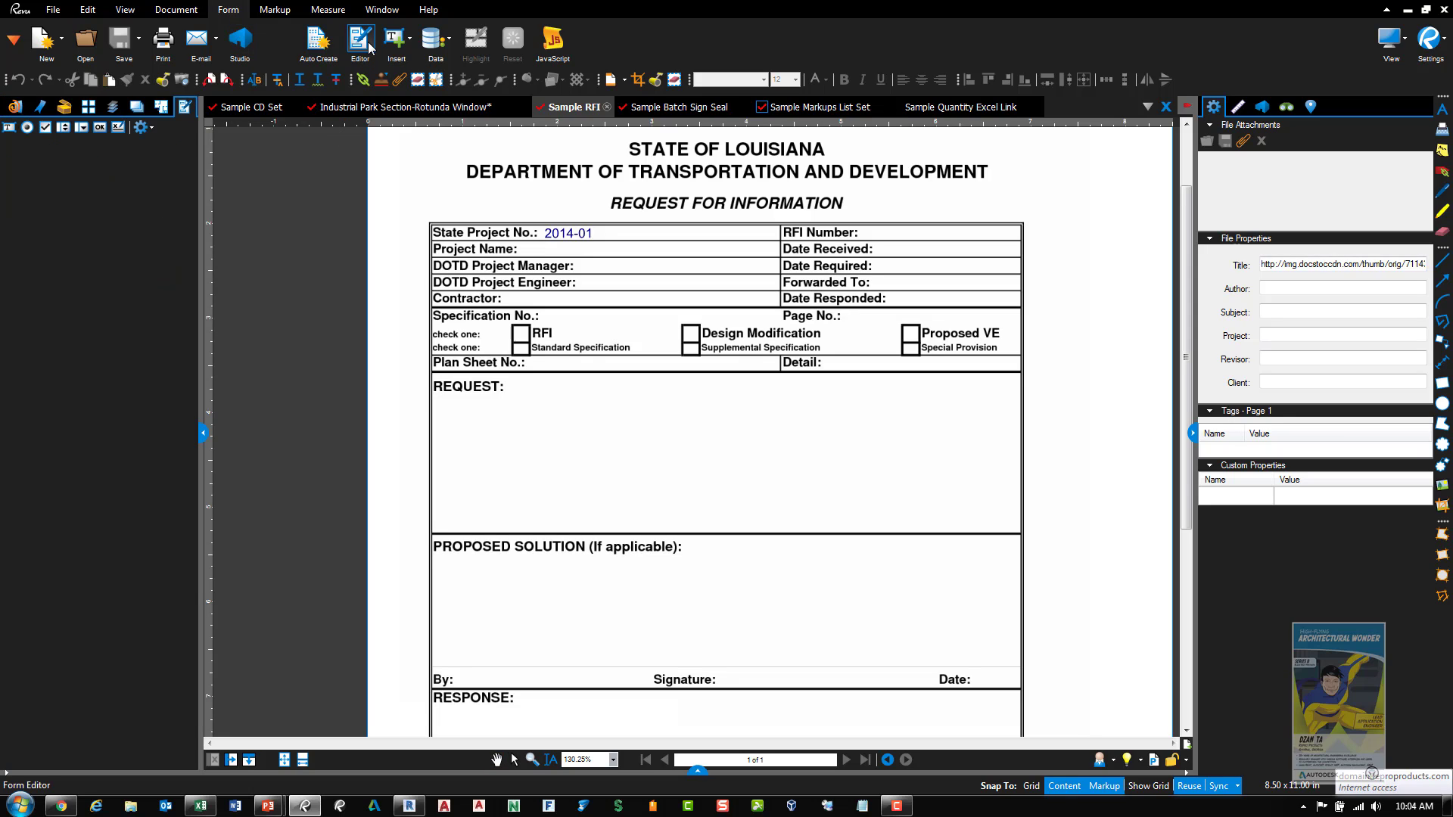
# Auto-create the RFI form's fields, then switch to the Sample Batch Sign Seal set
pyautogui.click(321, 46)
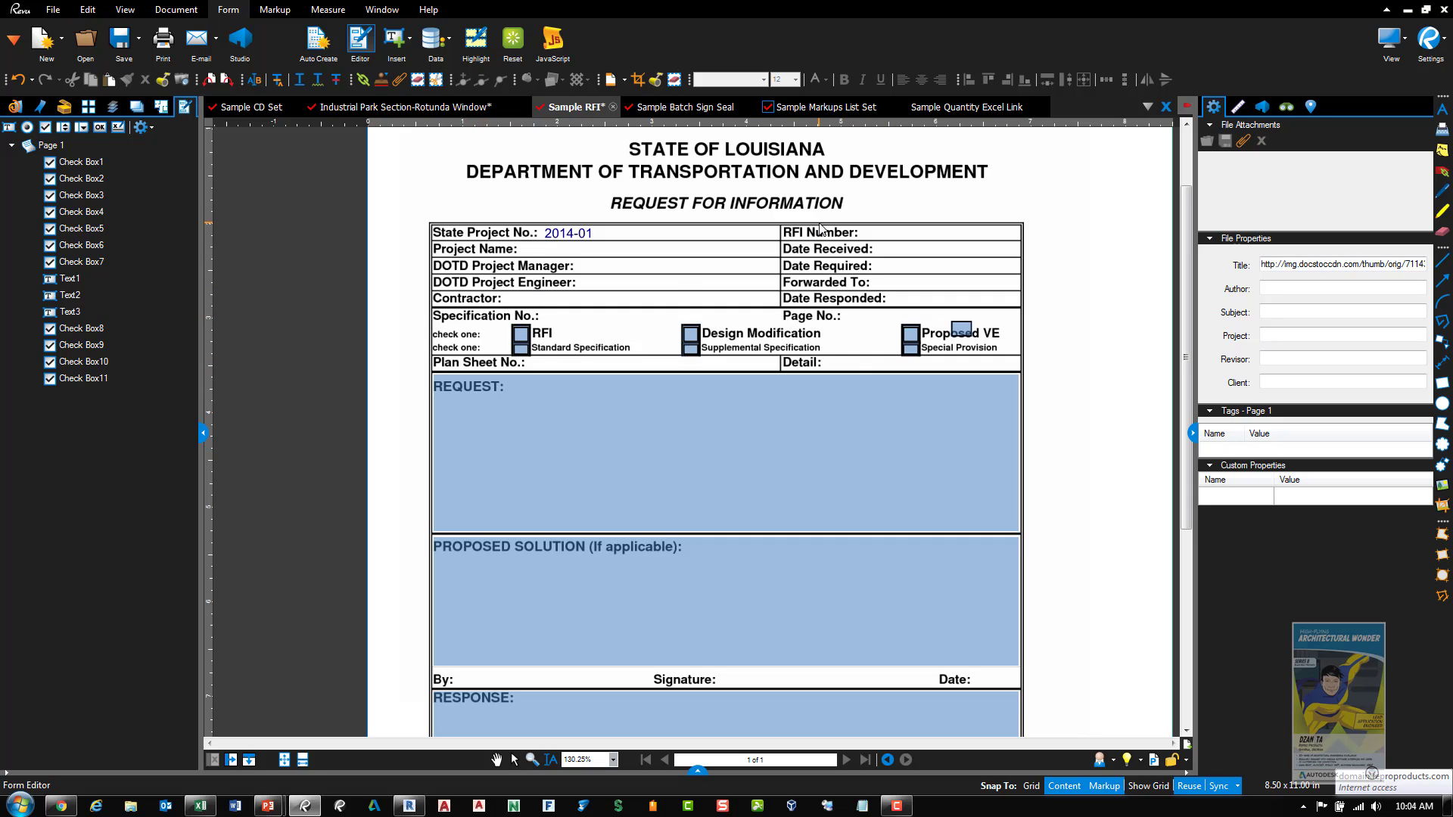
pyautogui.click(666, 107)
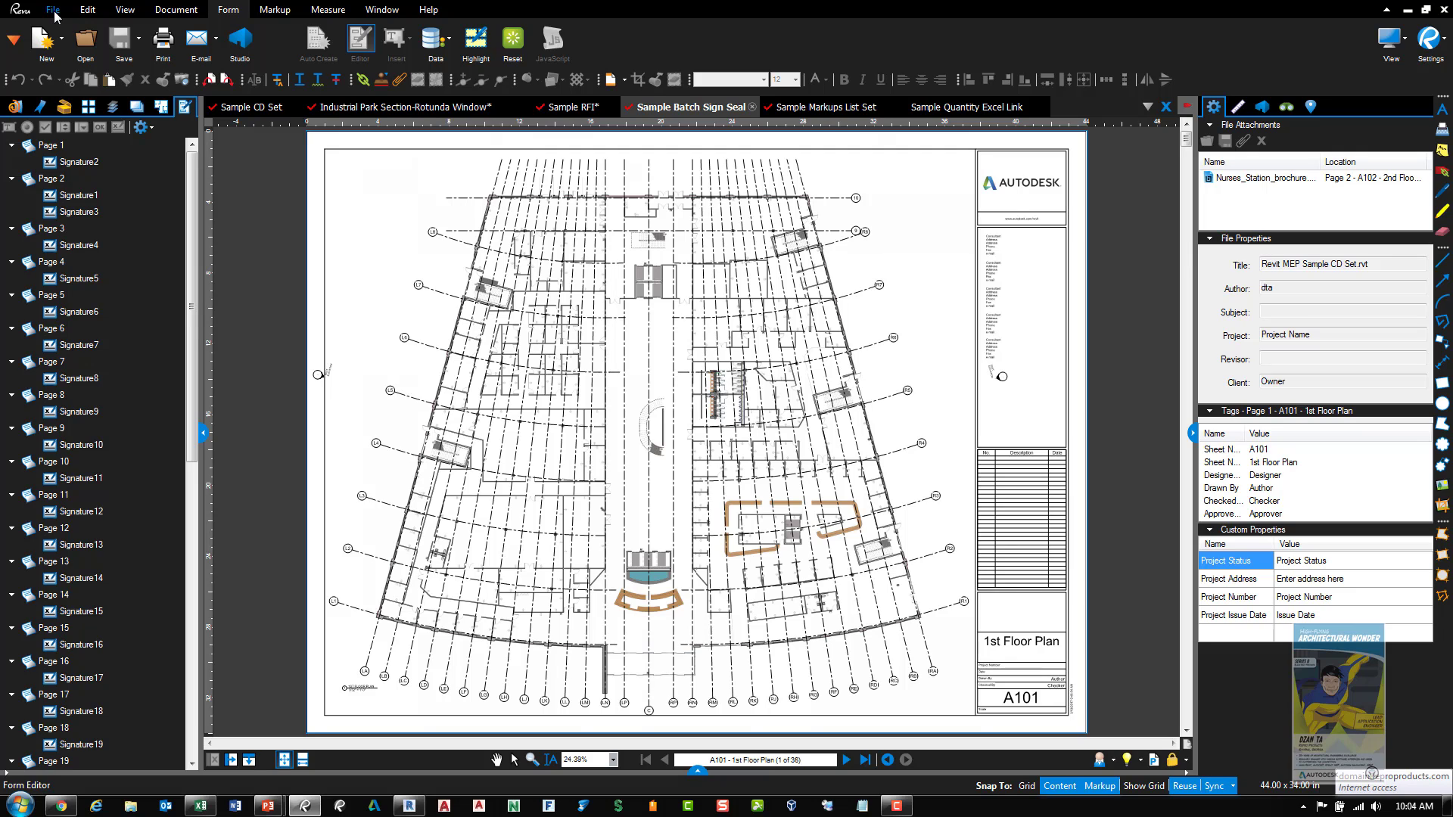
# Start a File > Batch > Sign & Seal job, reaching its empty Add Files step
pyautogui.click(54, 13)
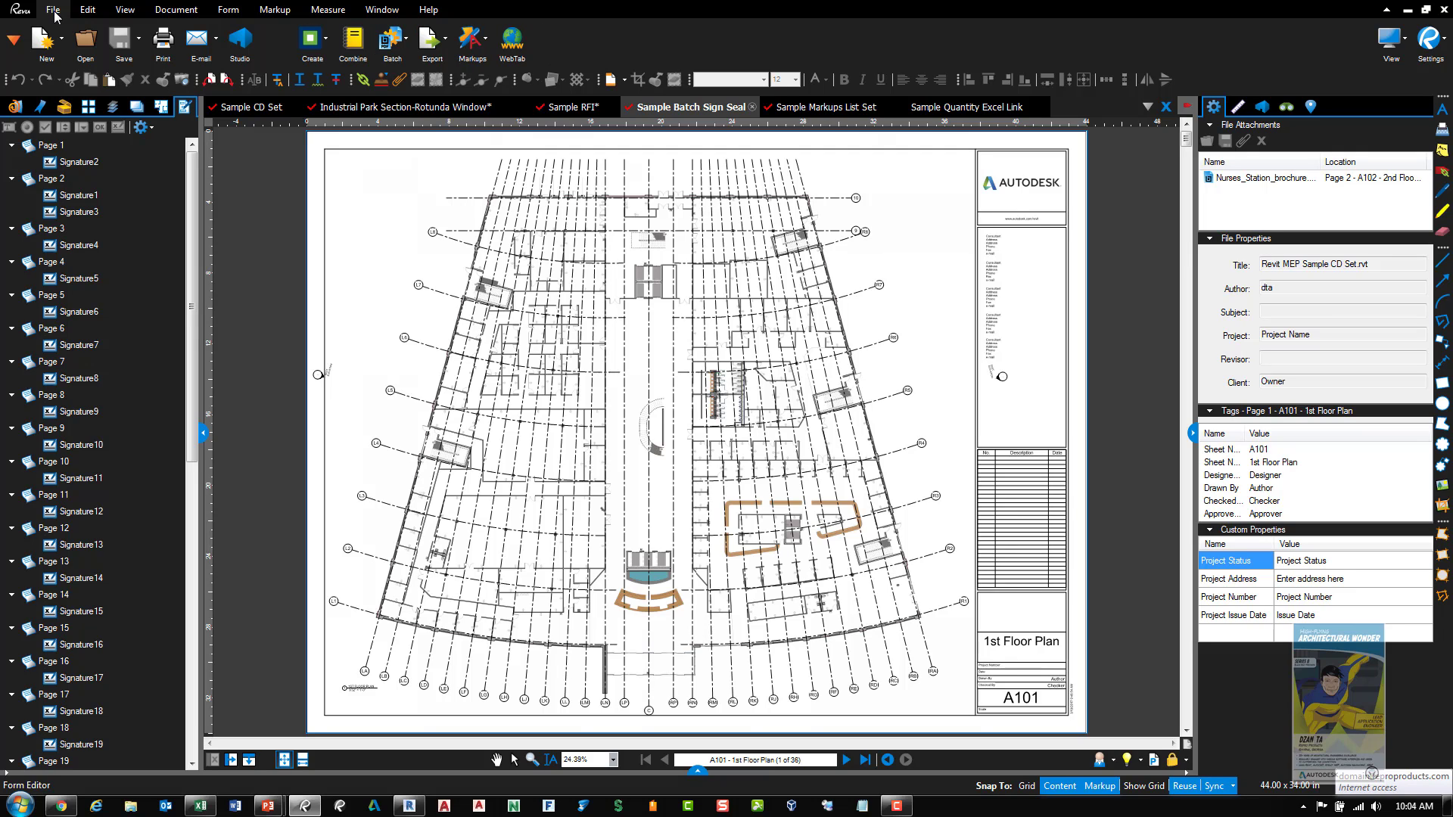
pyautogui.click(409, 42)
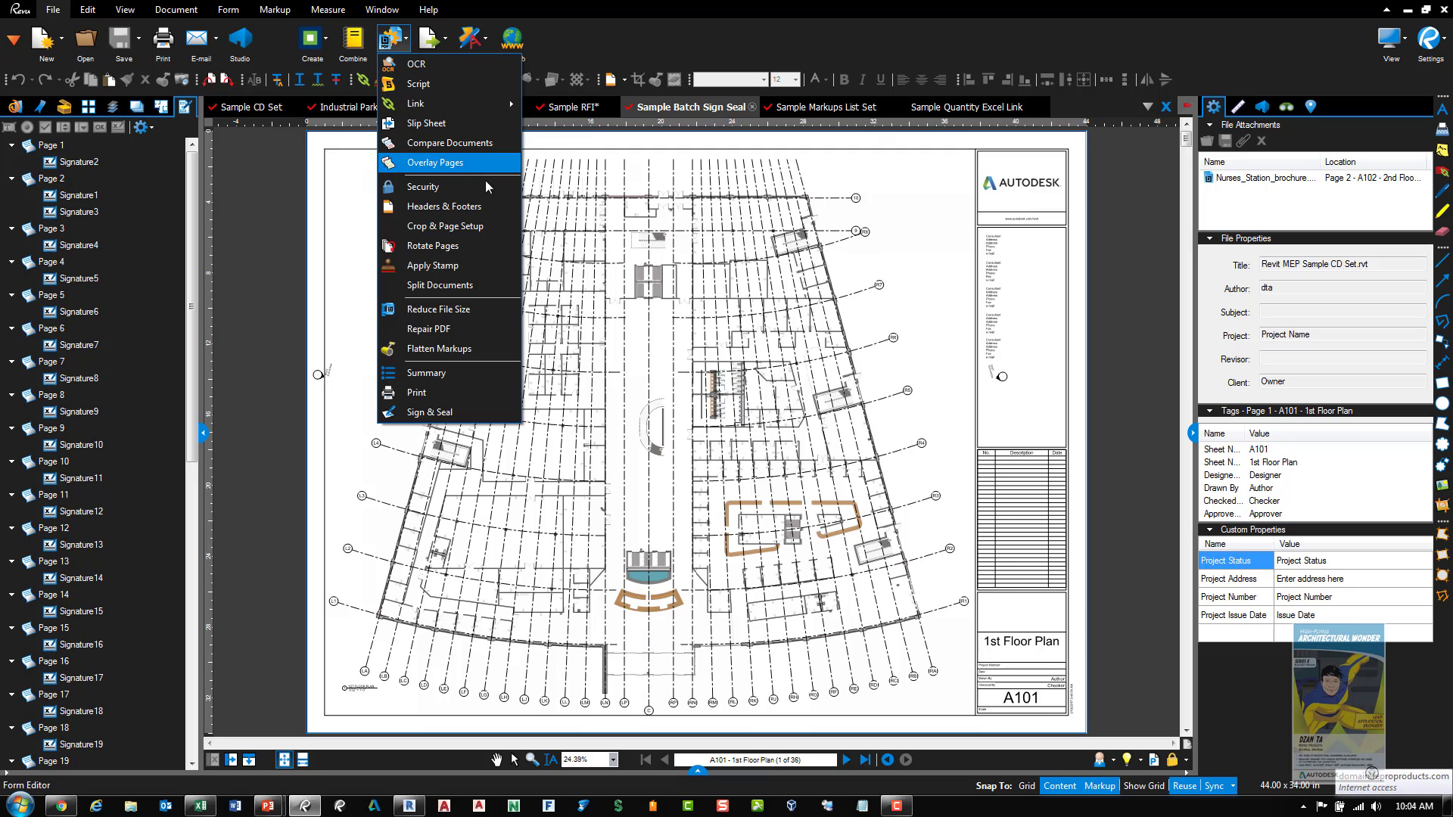
pyautogui.click(459, 413)
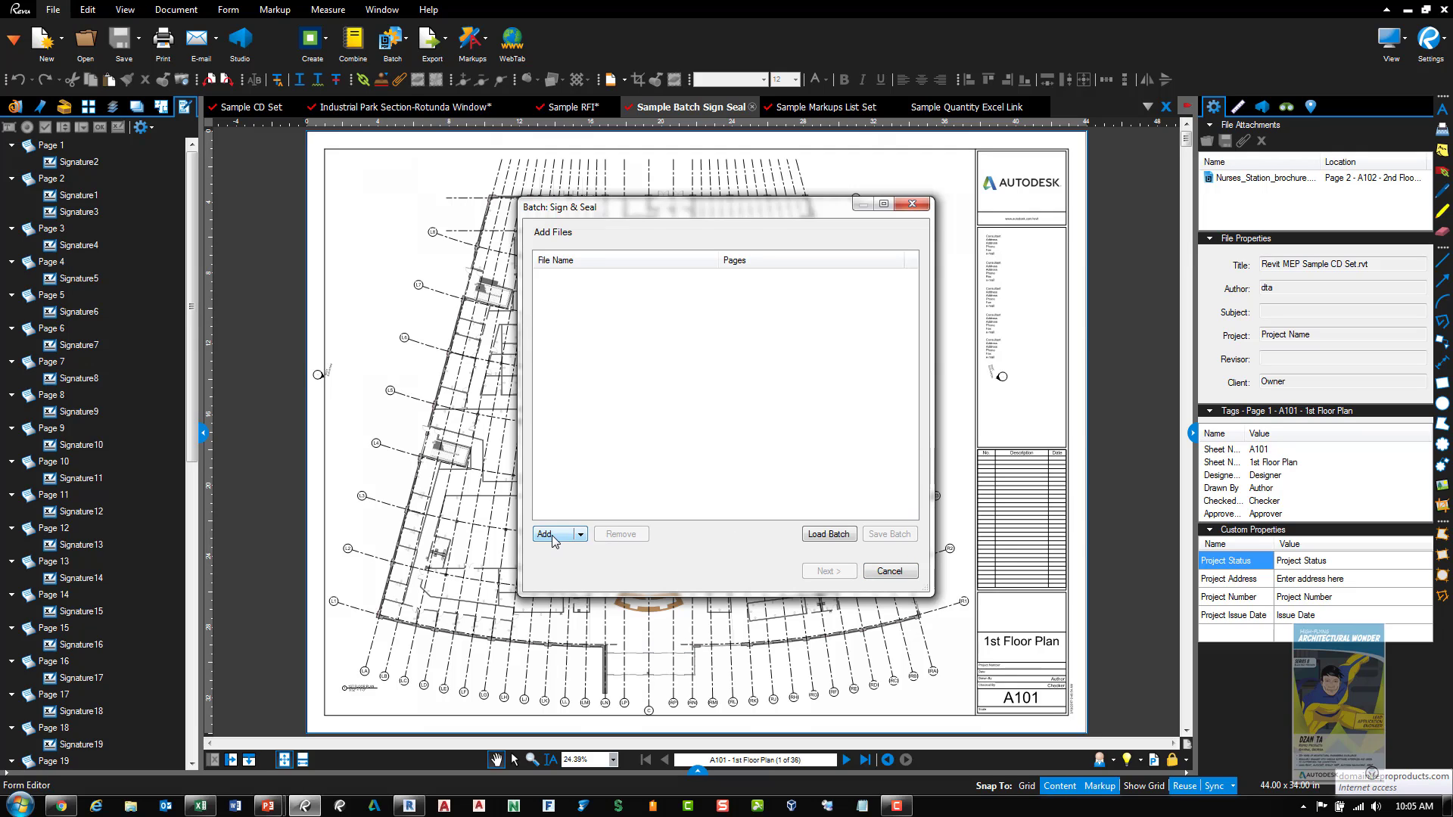
# Add Sample Batch Sign Seal.pdf, all 36 pages, from the Studio project's Revu 2017 folder to the signing list
pyautogui.press('v')
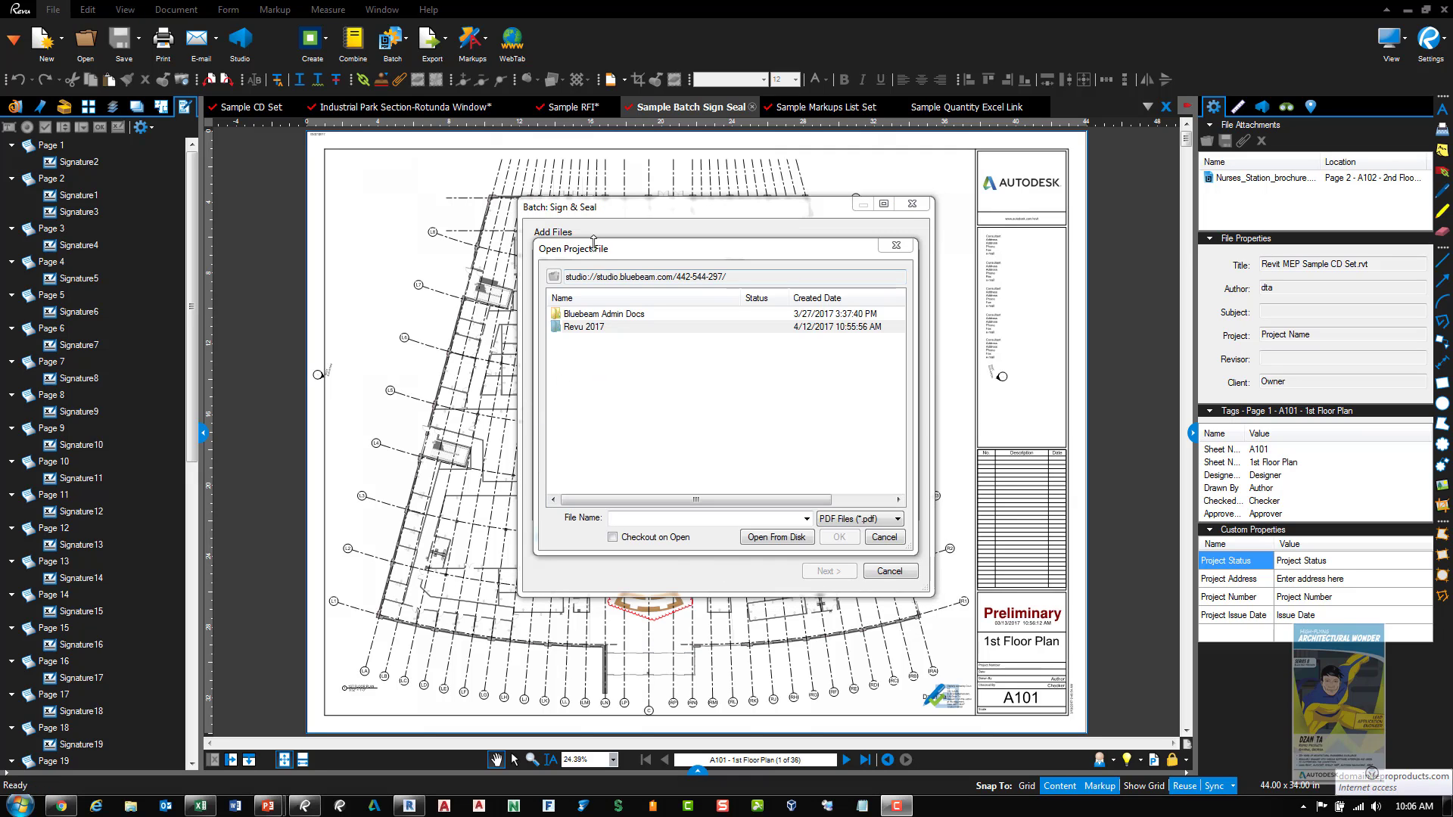
pyautogui.doubleClick(606, 330)
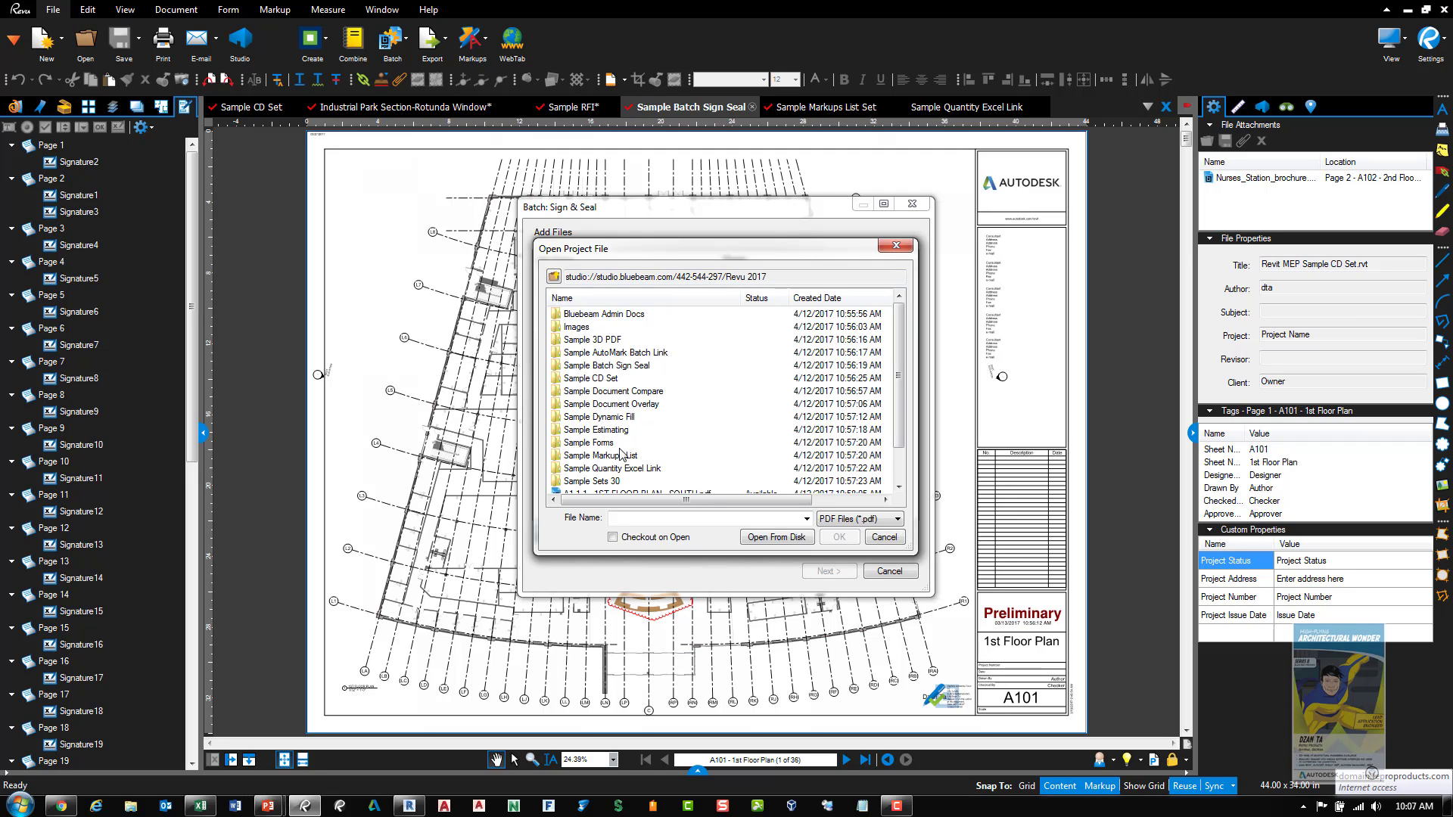
pyautogui.doubleClick(630, 366)
pyautogui.click(606, 315)
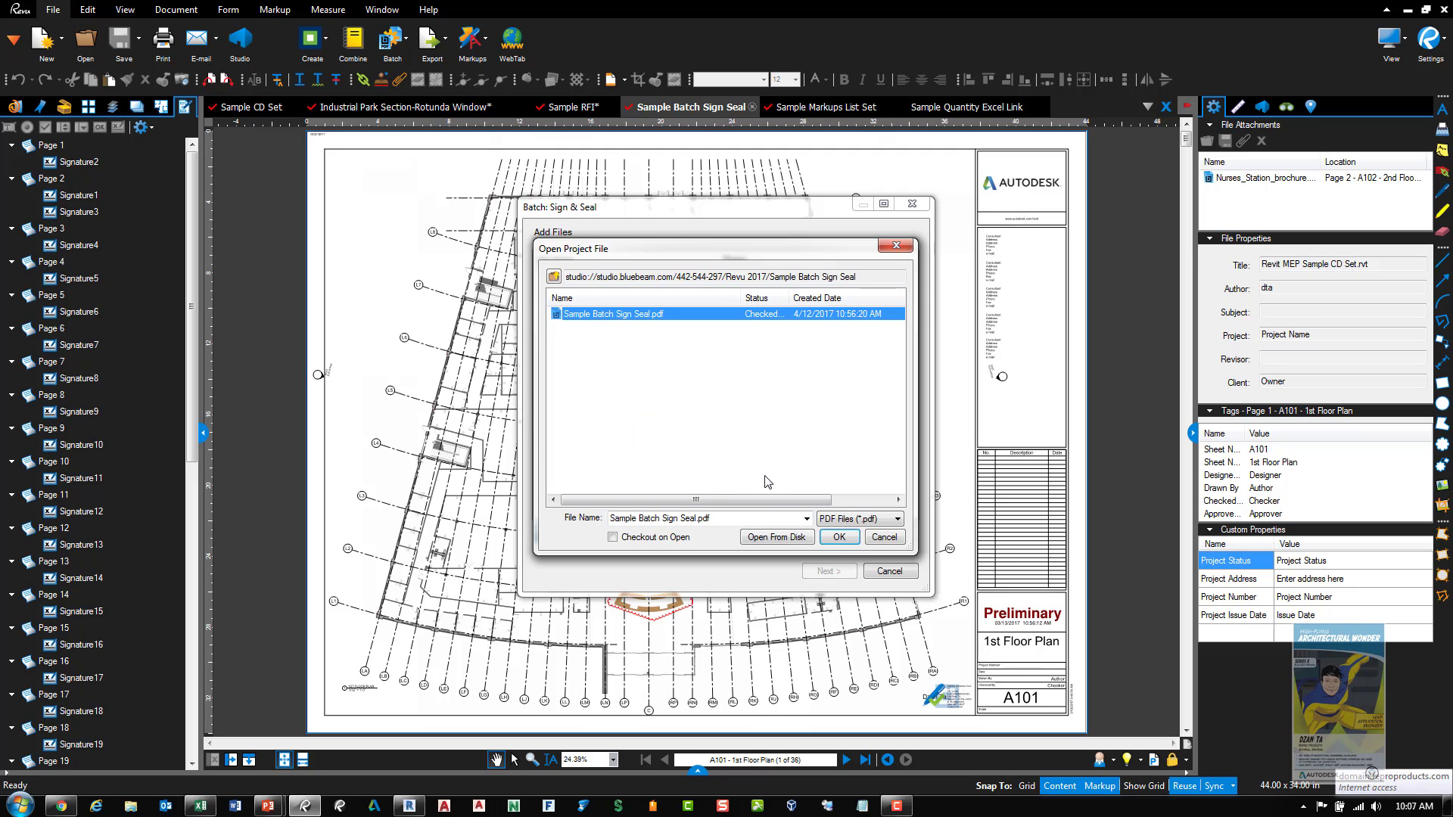
pyautogui.click(838, 537)
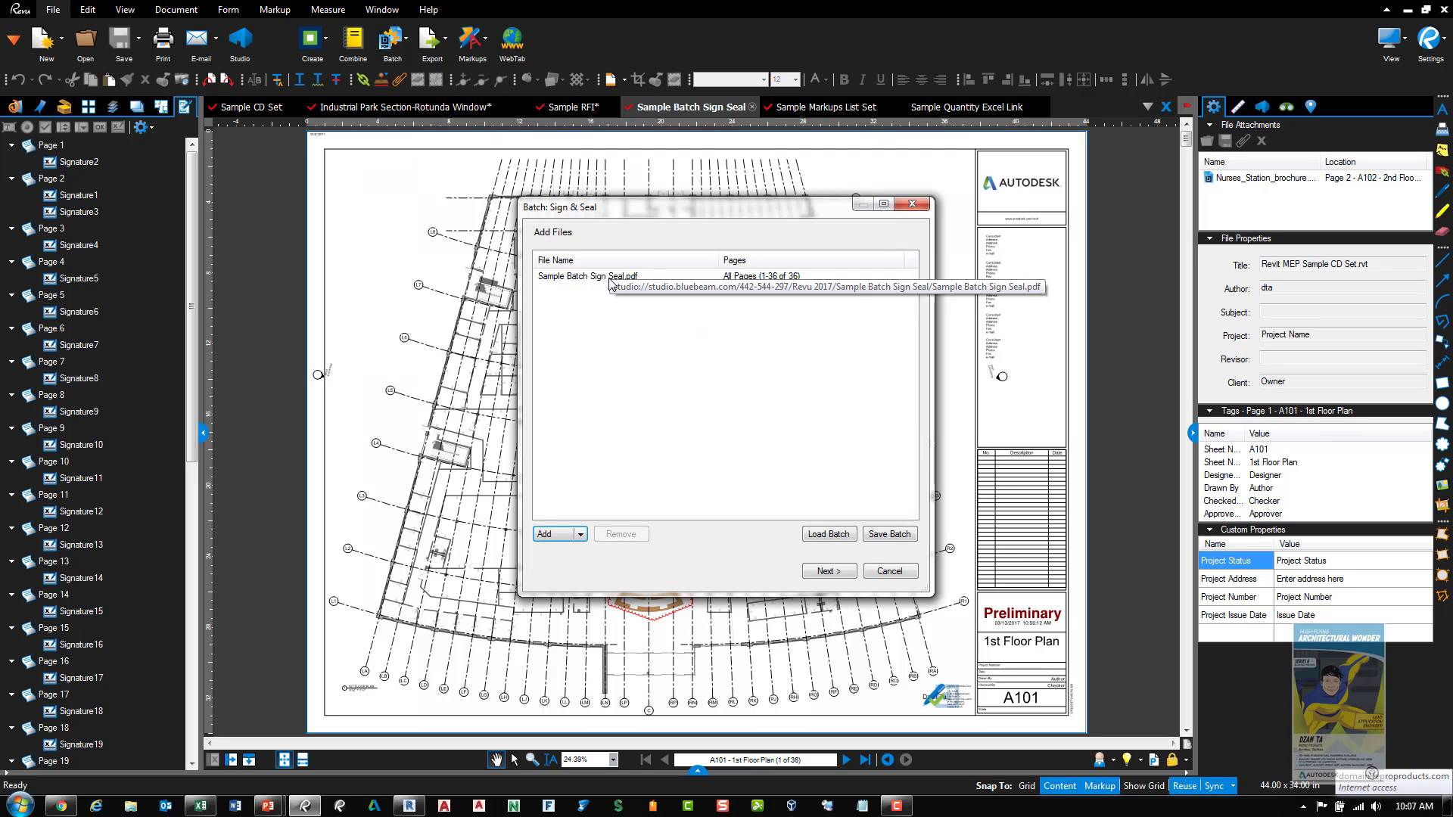
# Keep Digital Signature as the signature type and move the placeholder to the sheet's top right
pyautogui.click(836, 571)
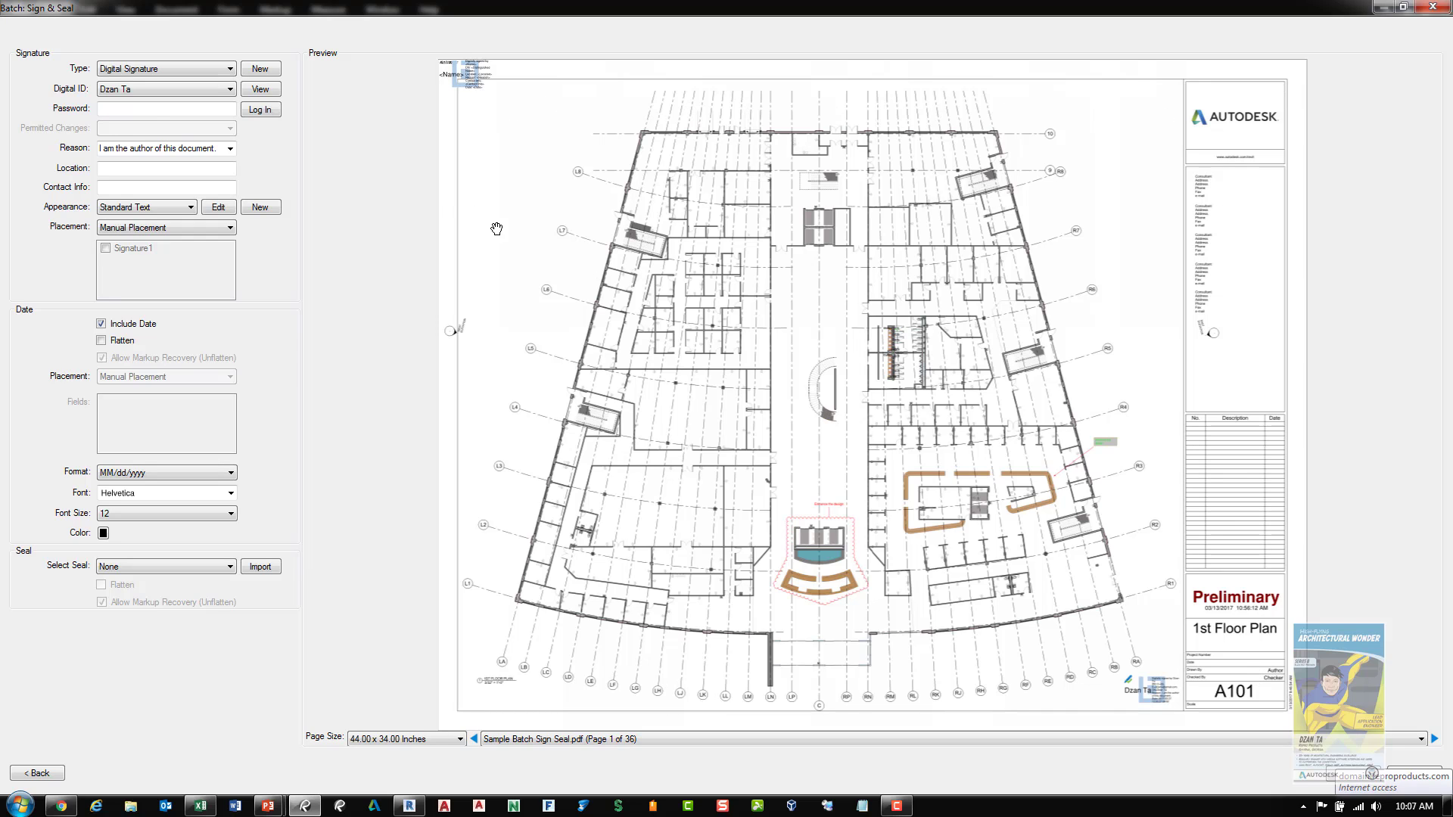
pyautogui.click(117, 73)
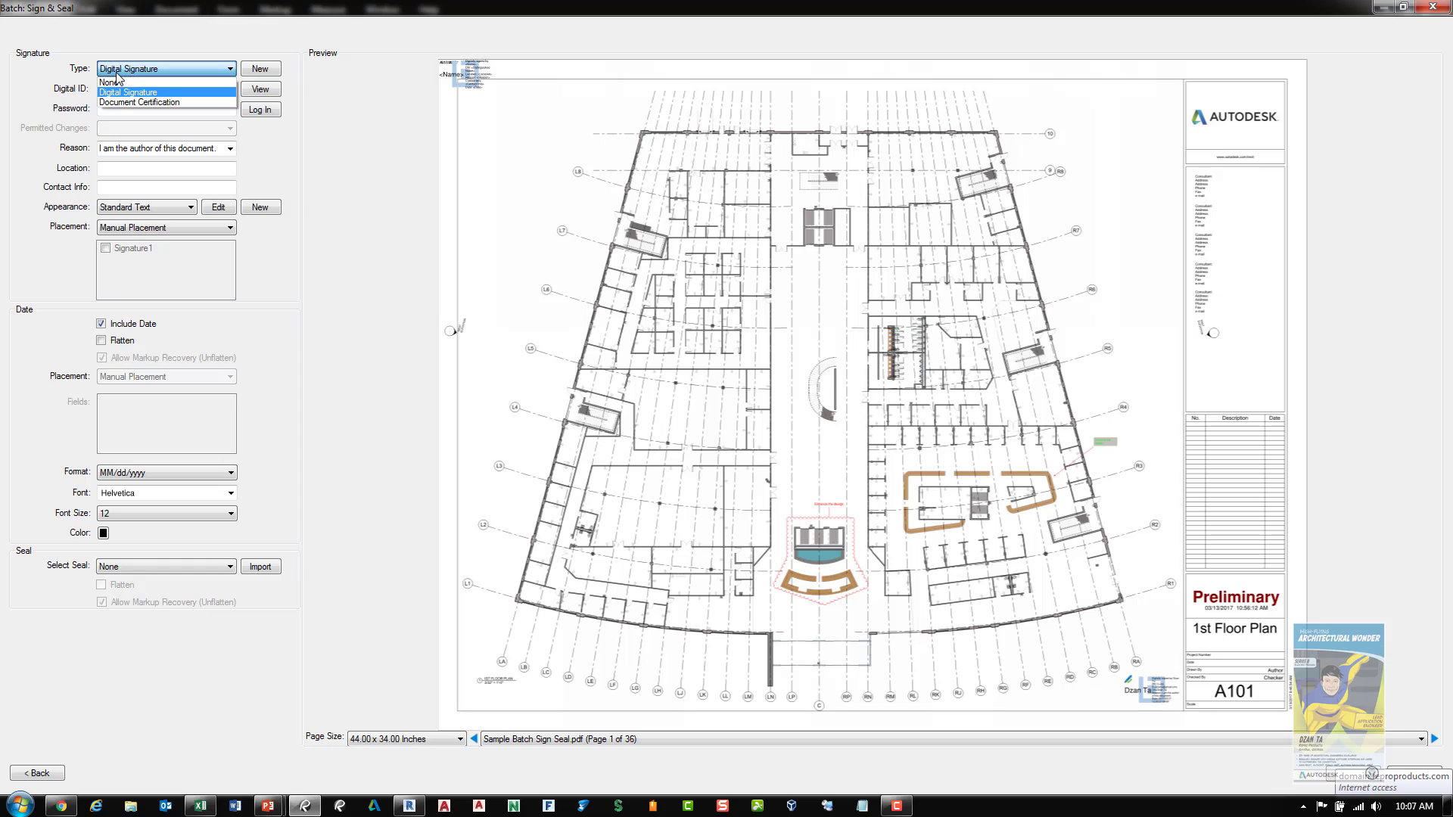
pyautogui.click(117, 73)
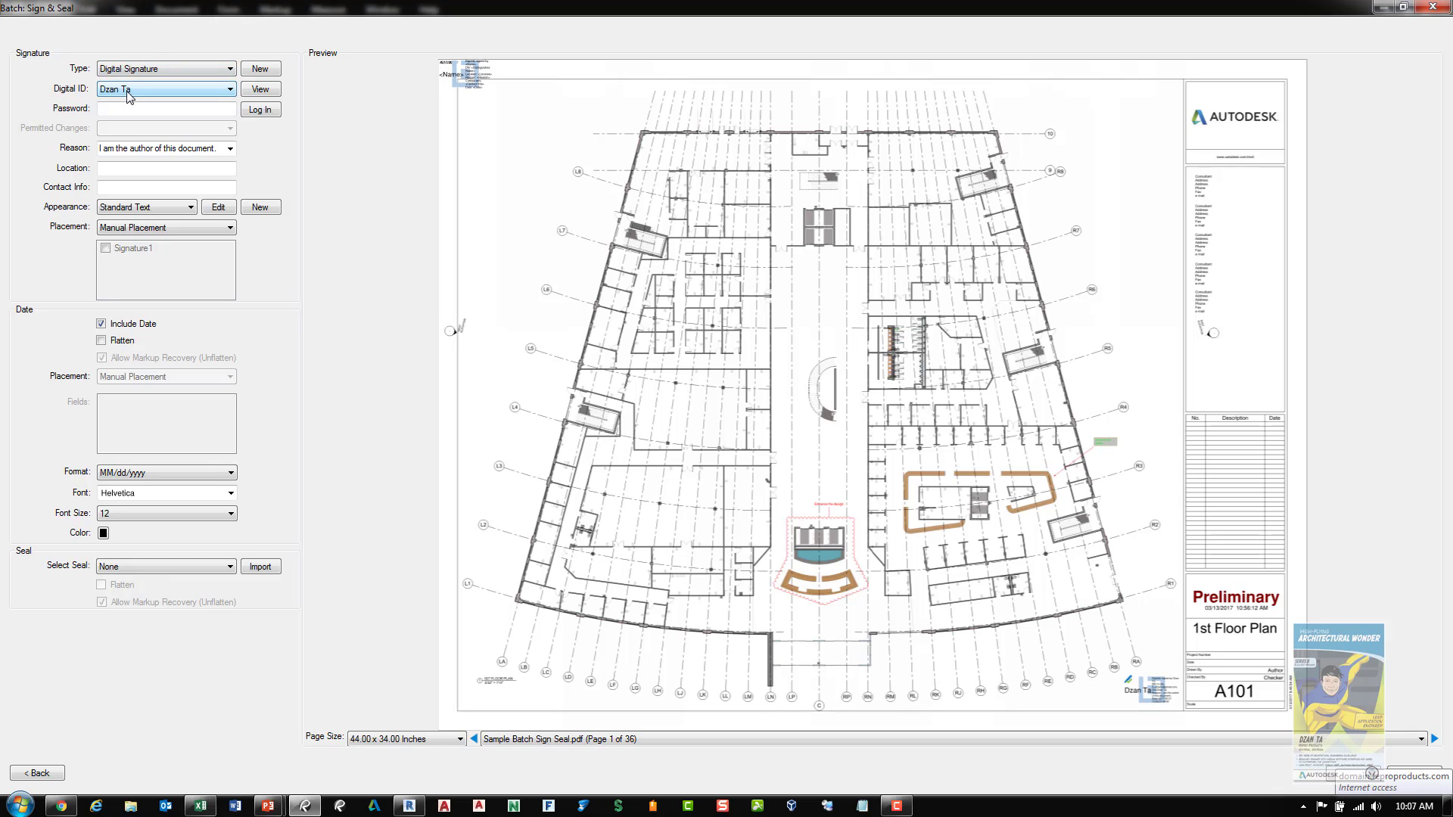
pyautogui.moveTo(474, 88)
pyautogui.mouseDown()
pyautogui.moveTo(520, 163)
pyautogui.moveTo(731, 393)
pyautogui.moveTo(1004, 572)
pyautogui.moveTo(1093, 708)
pyautogui.moveTo(1114, 325)
pyautogui.moveTo(1158, 113)
pyautogui.mouseUp()
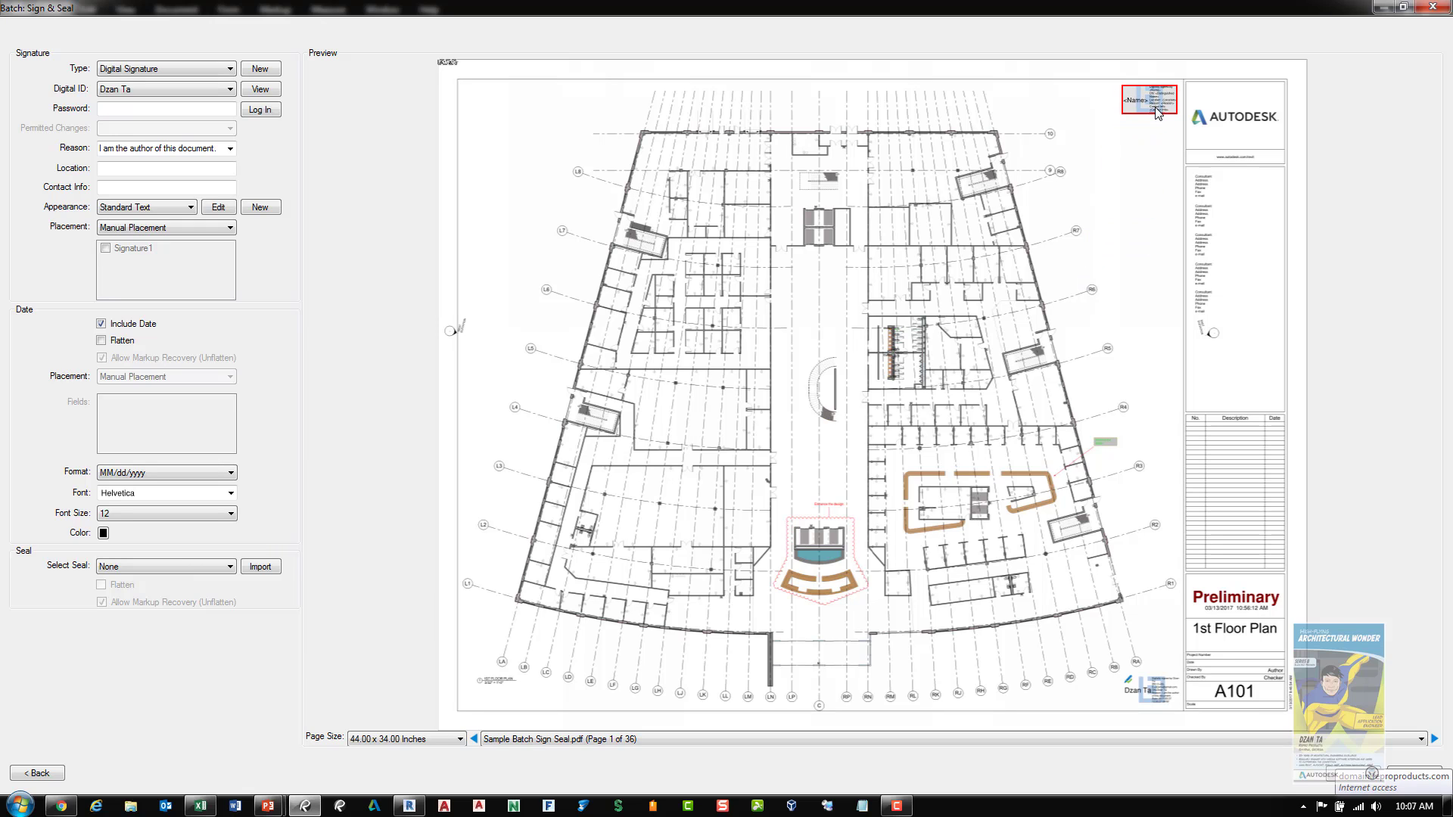
# Try Signature Field placement on Signature1, revert to Manual Placement at the top right, and close the dialog
pyautogui.click(151, 228)
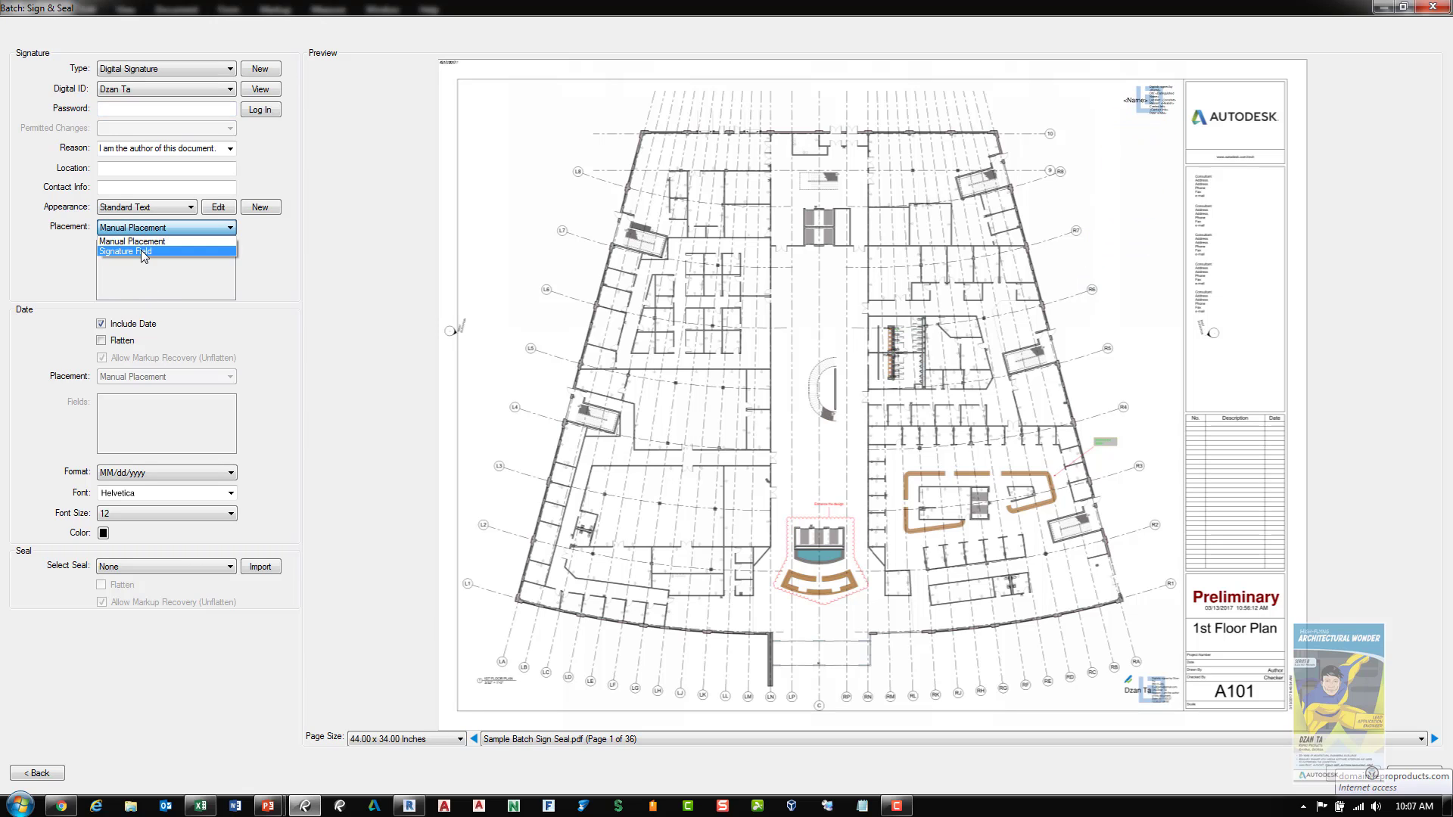
pyautogui.click(143, 251)
pyautogui.click(143, 250)
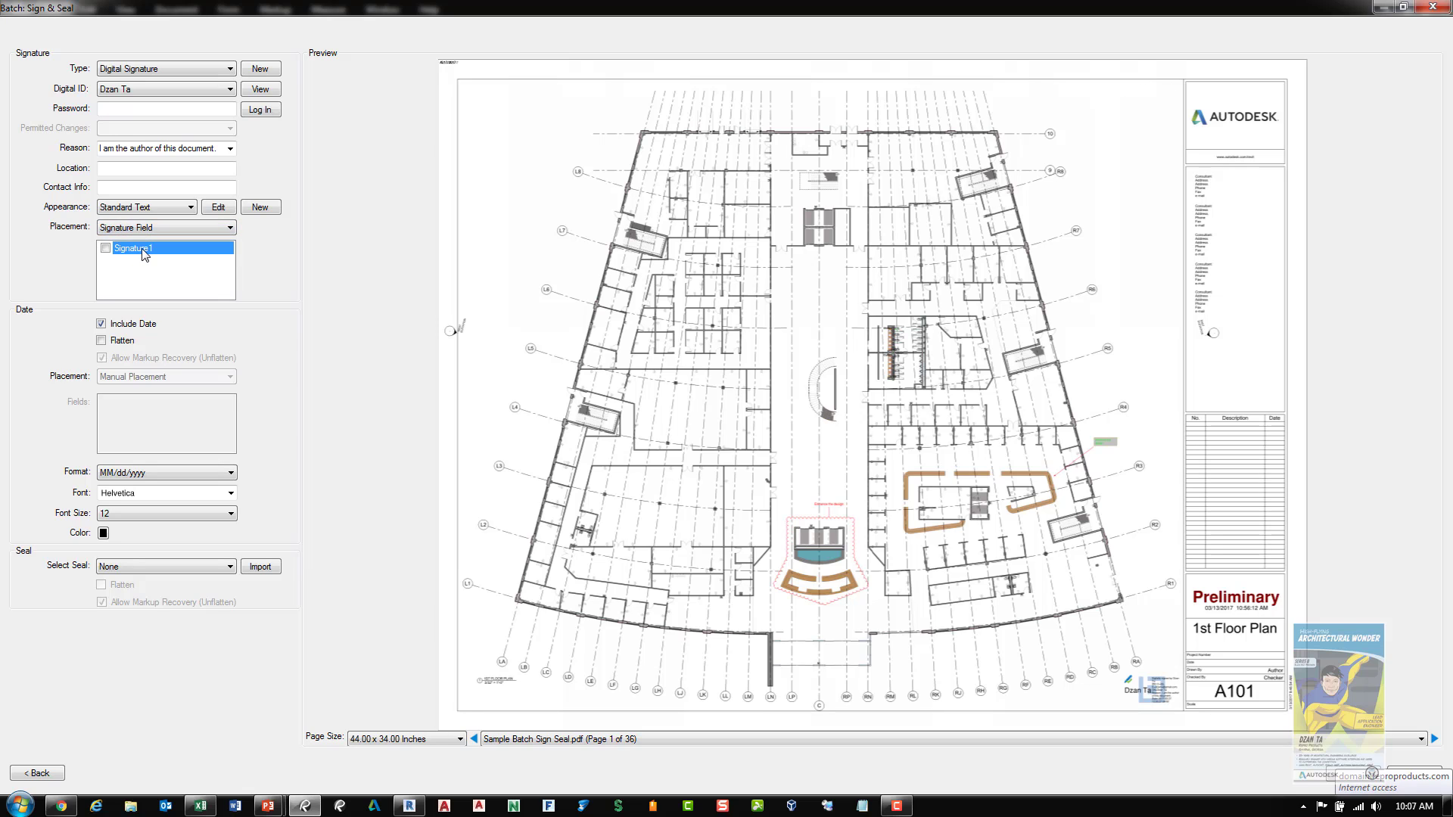
pyautogui.click(139, 229)
pyautogui.click(140, 239)
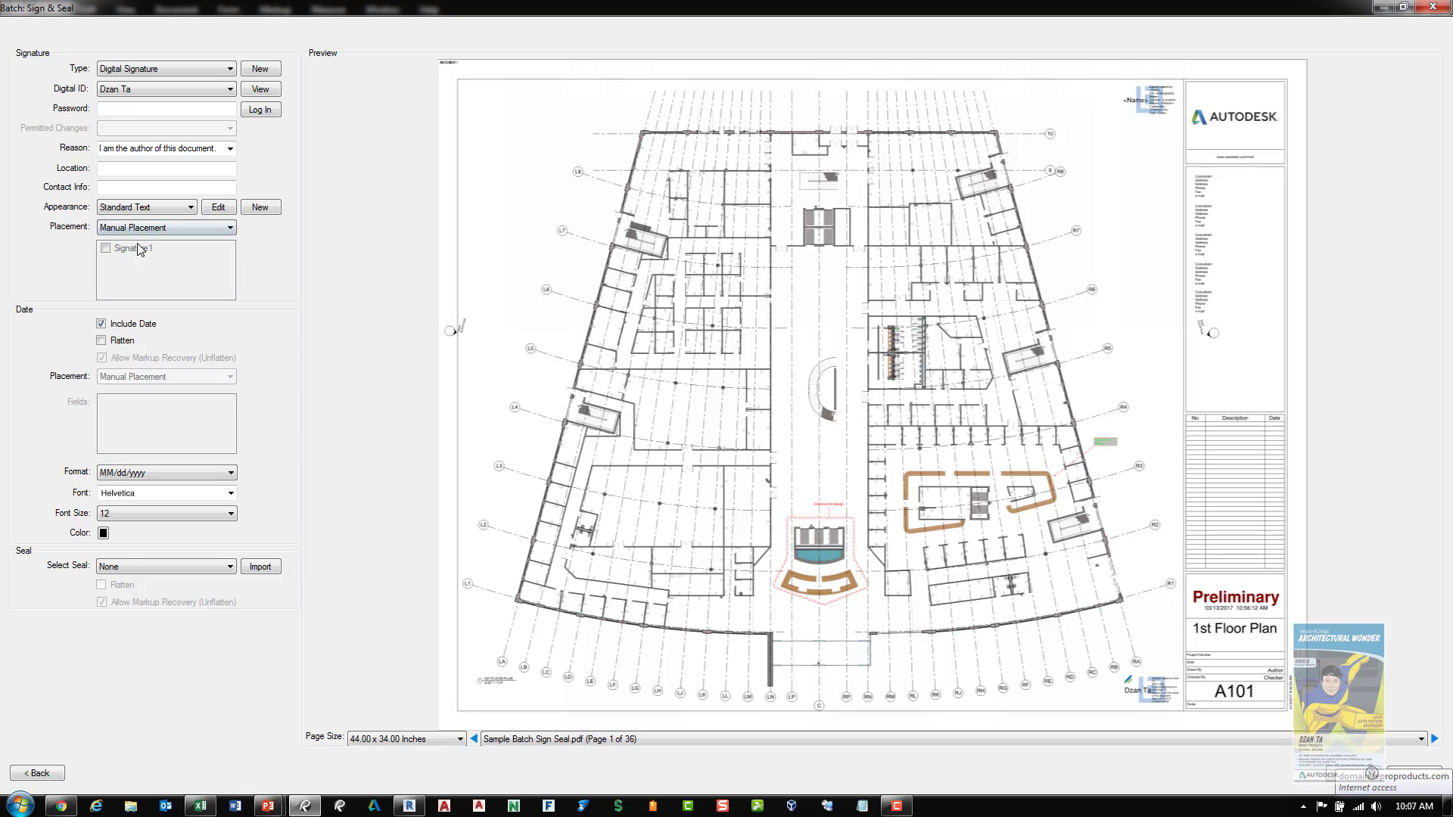
pyautogui.click(1166, 109)
pyautogui.click(1434, 9)
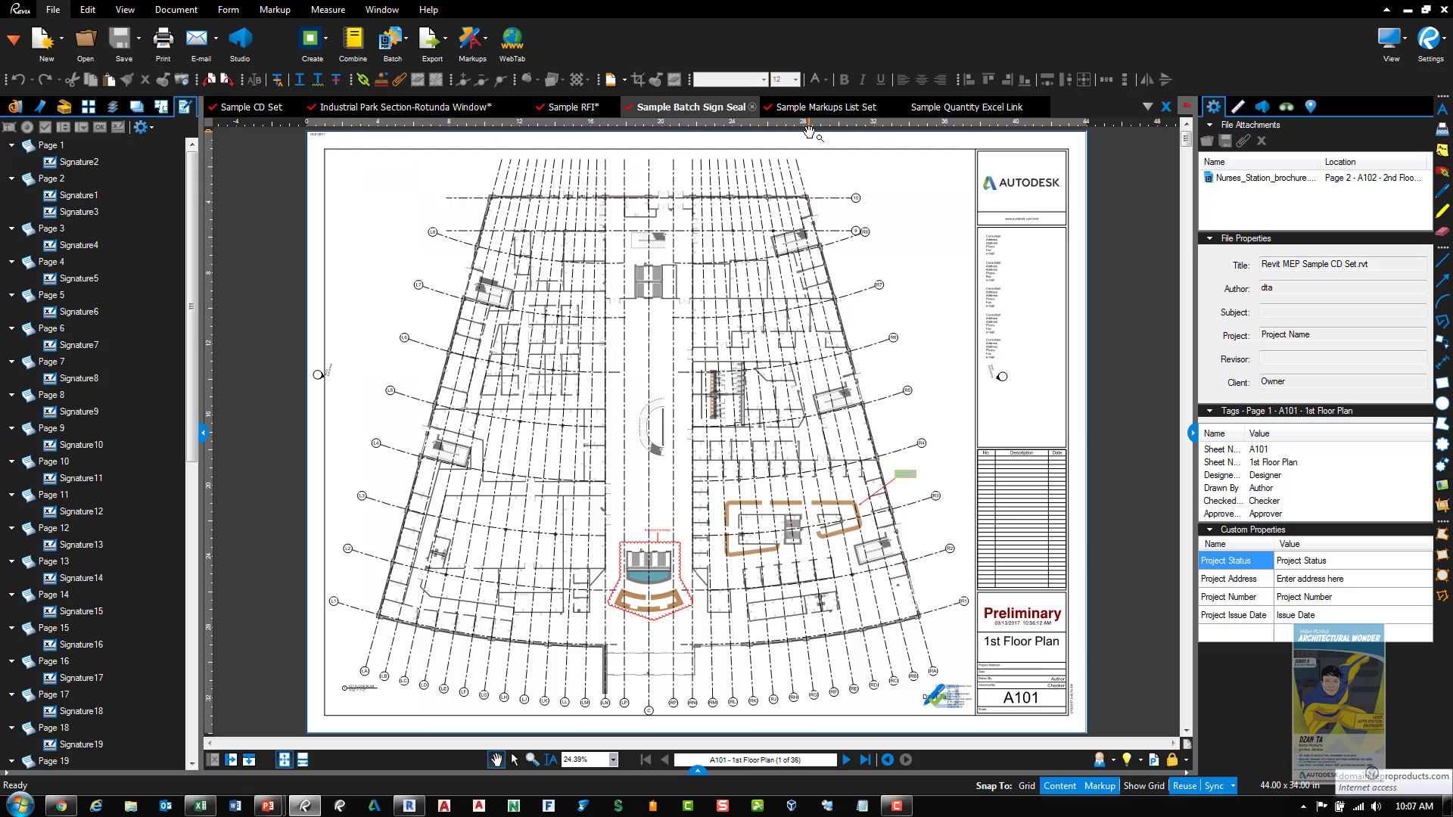
# Open Sample Dynamic Fill.pdf from the Studio project and zoom in on its 108–142 sf room boxes
pyautogui.click(1264, 108)
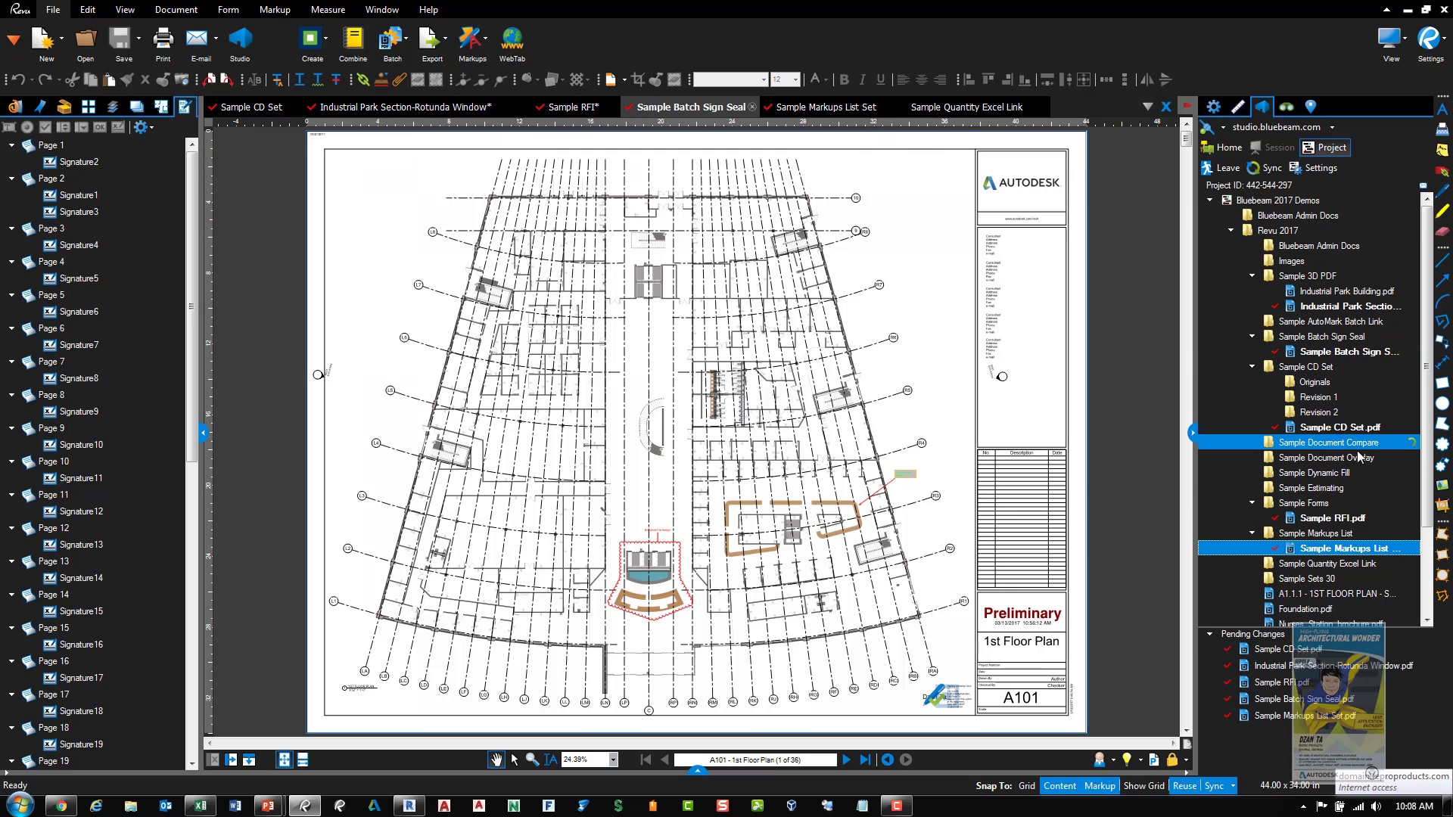
pyautogui.click(1321, 472)
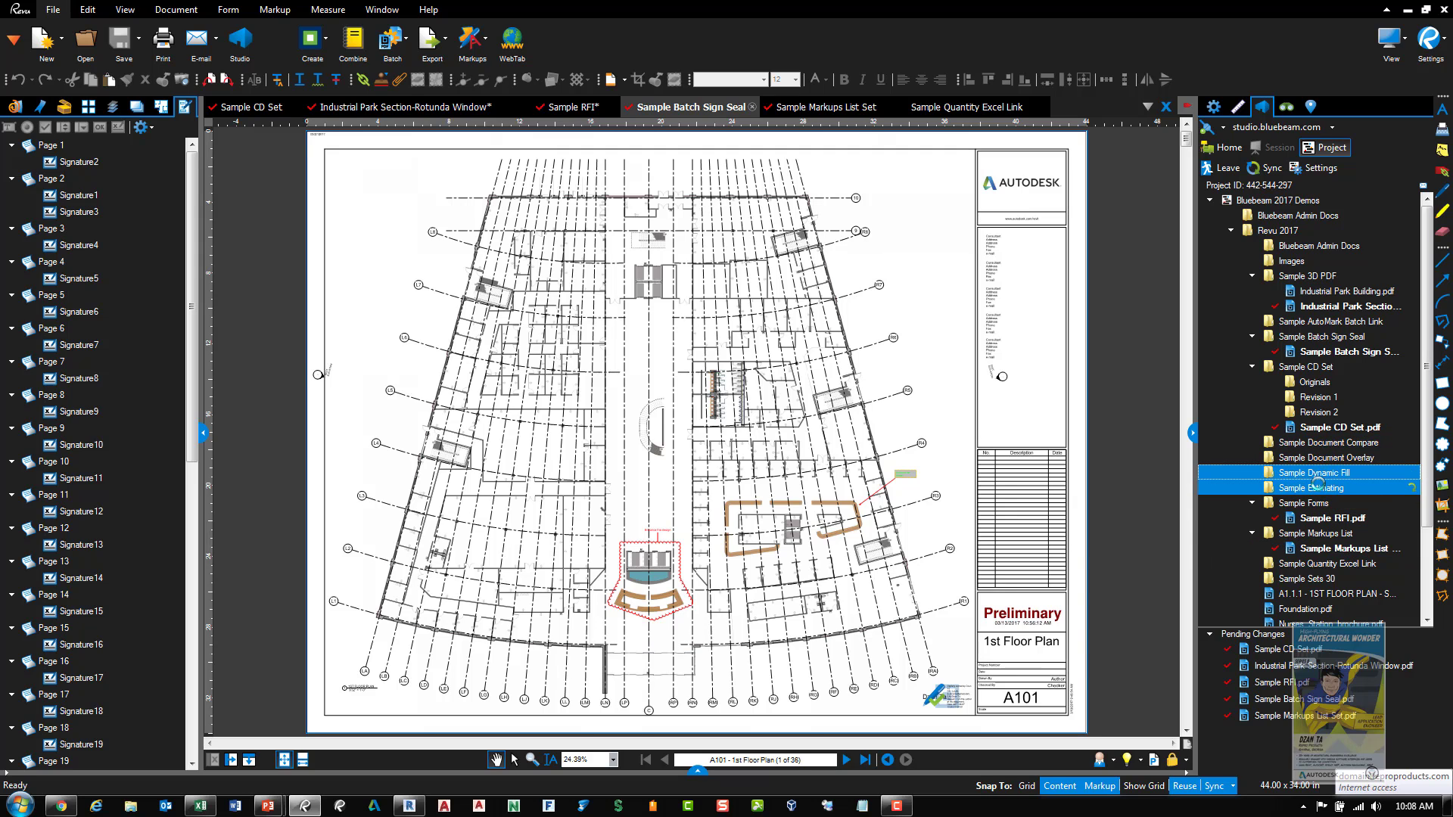
pyautogui.click(1321, 489)
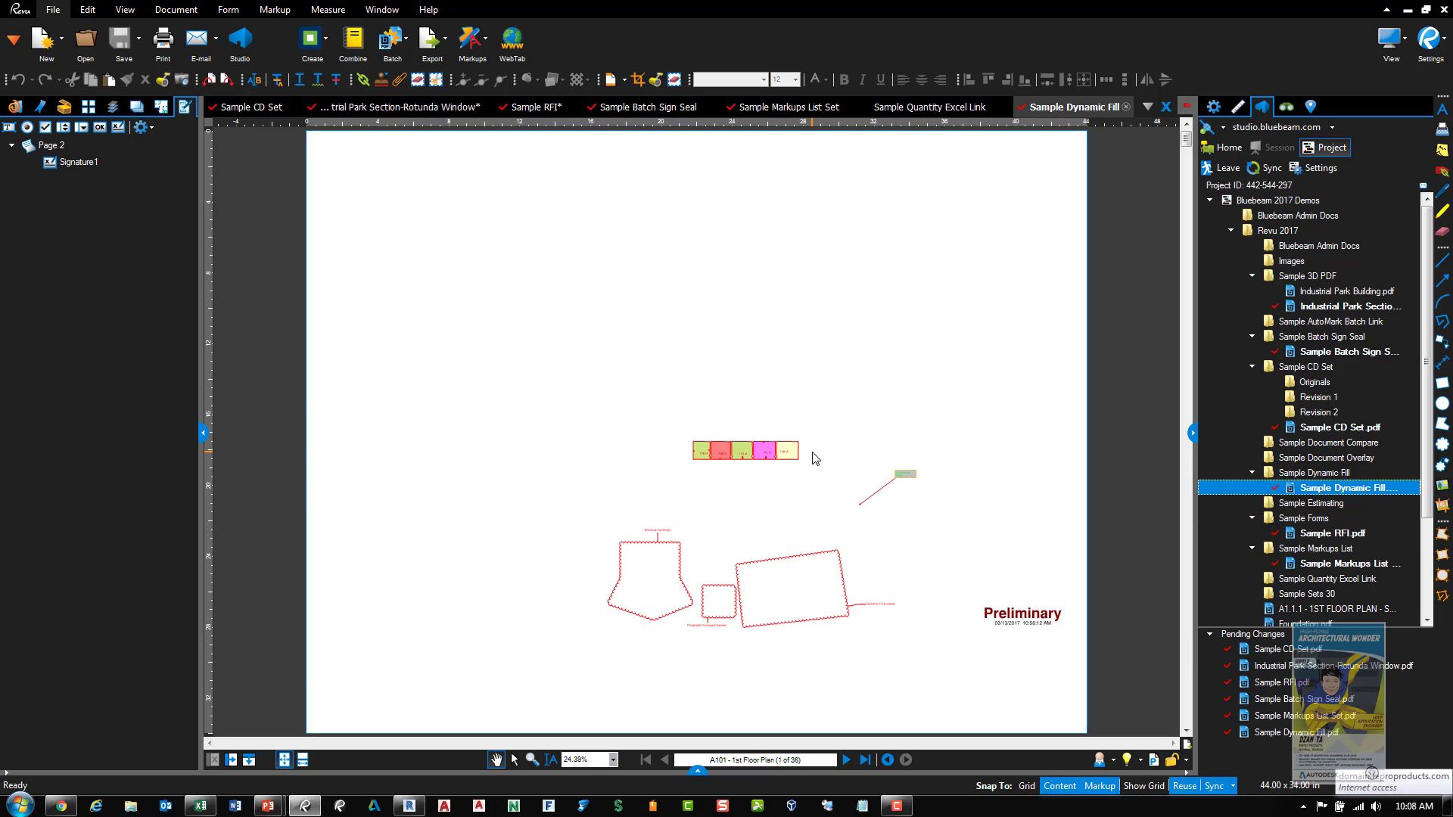
pyautogui.scroll(6, 814, 459)
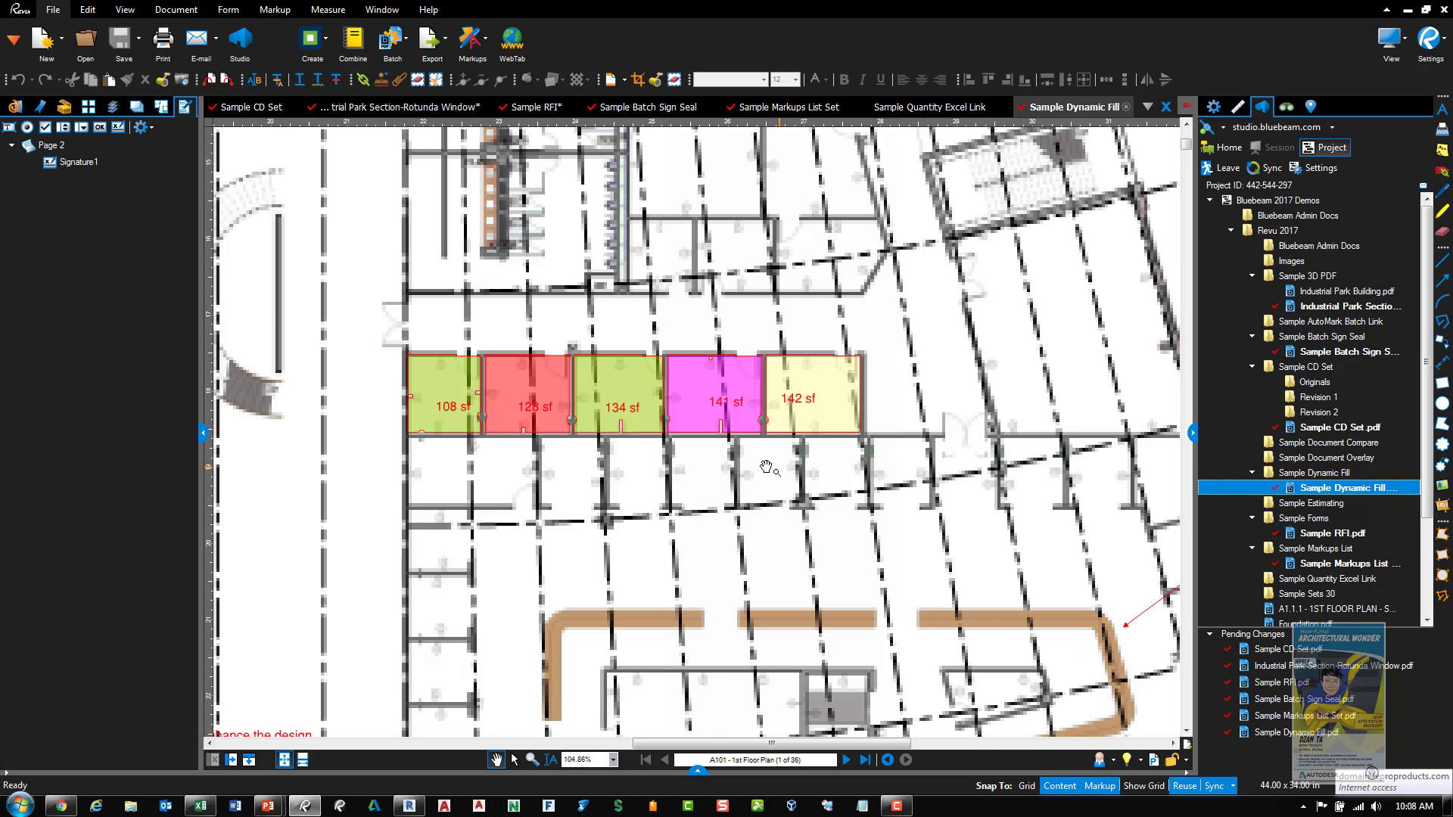
pyautogui.scroll(3, 766, 467)
pyautogui.scroll(3, 524, 422)
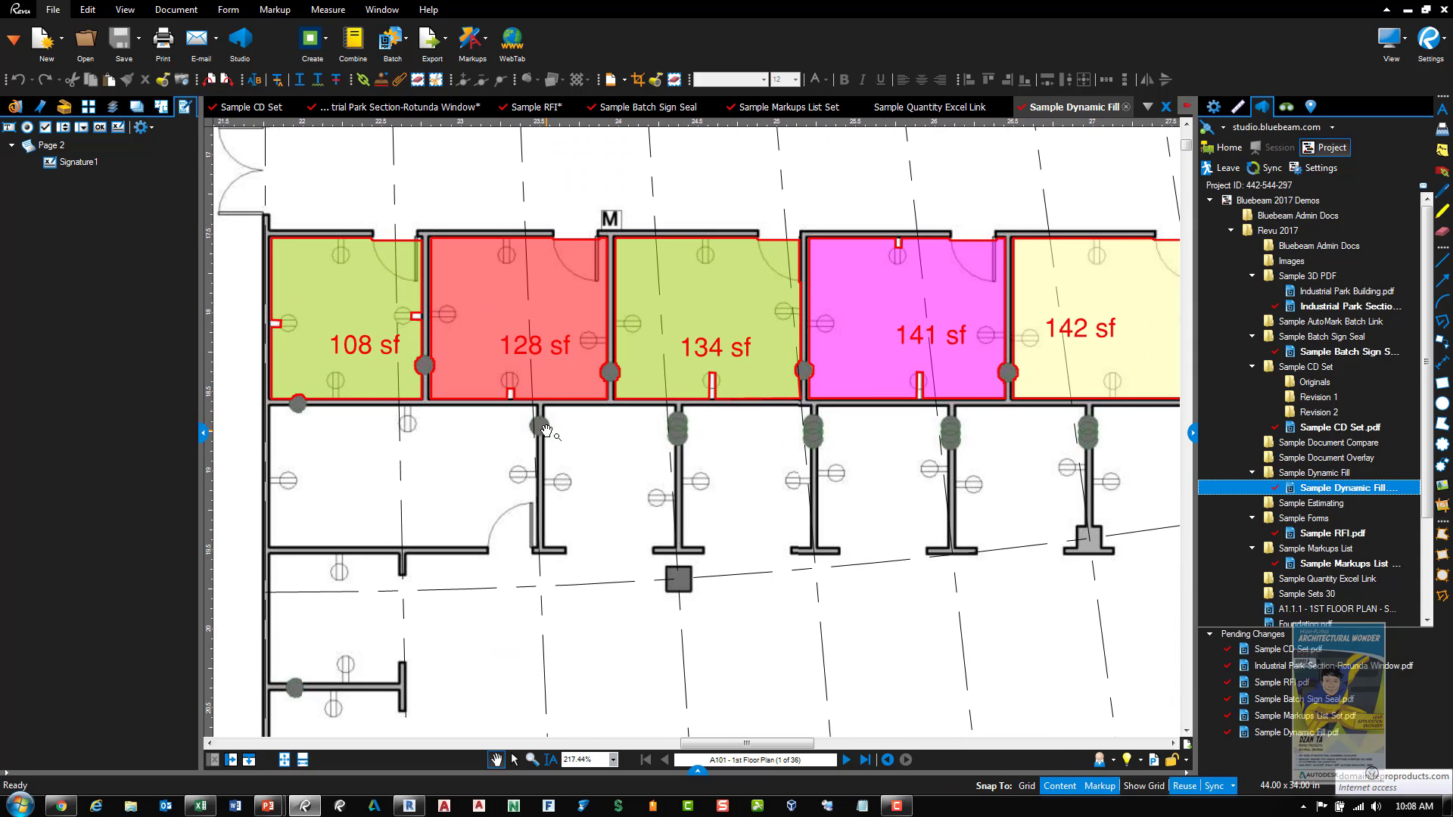
pyautogui.click(328, 11)
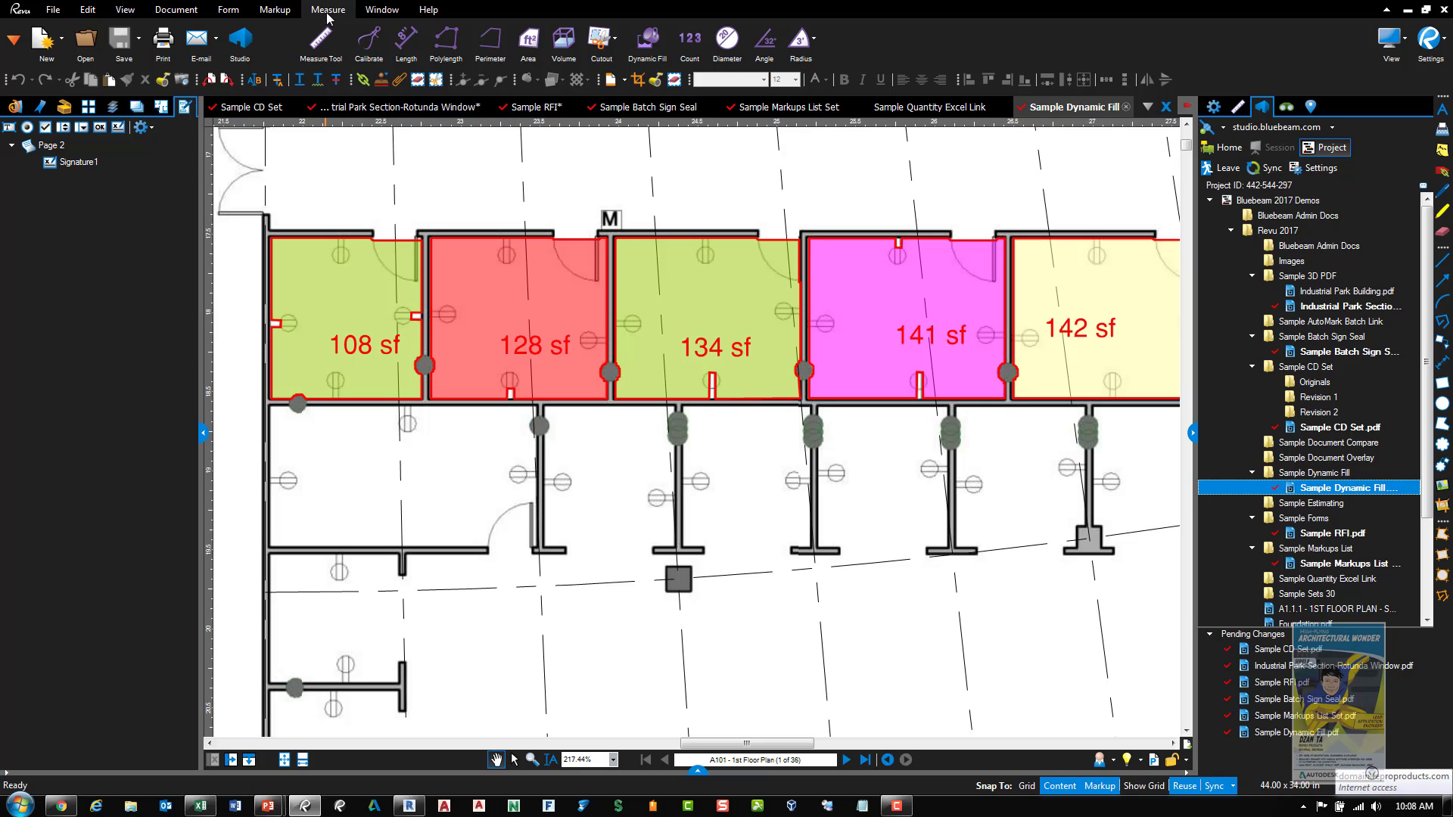
# Start Dynamic Fill and give the Support Space fill 50 opacity and a green colour
pyautogui.click(648, 47)
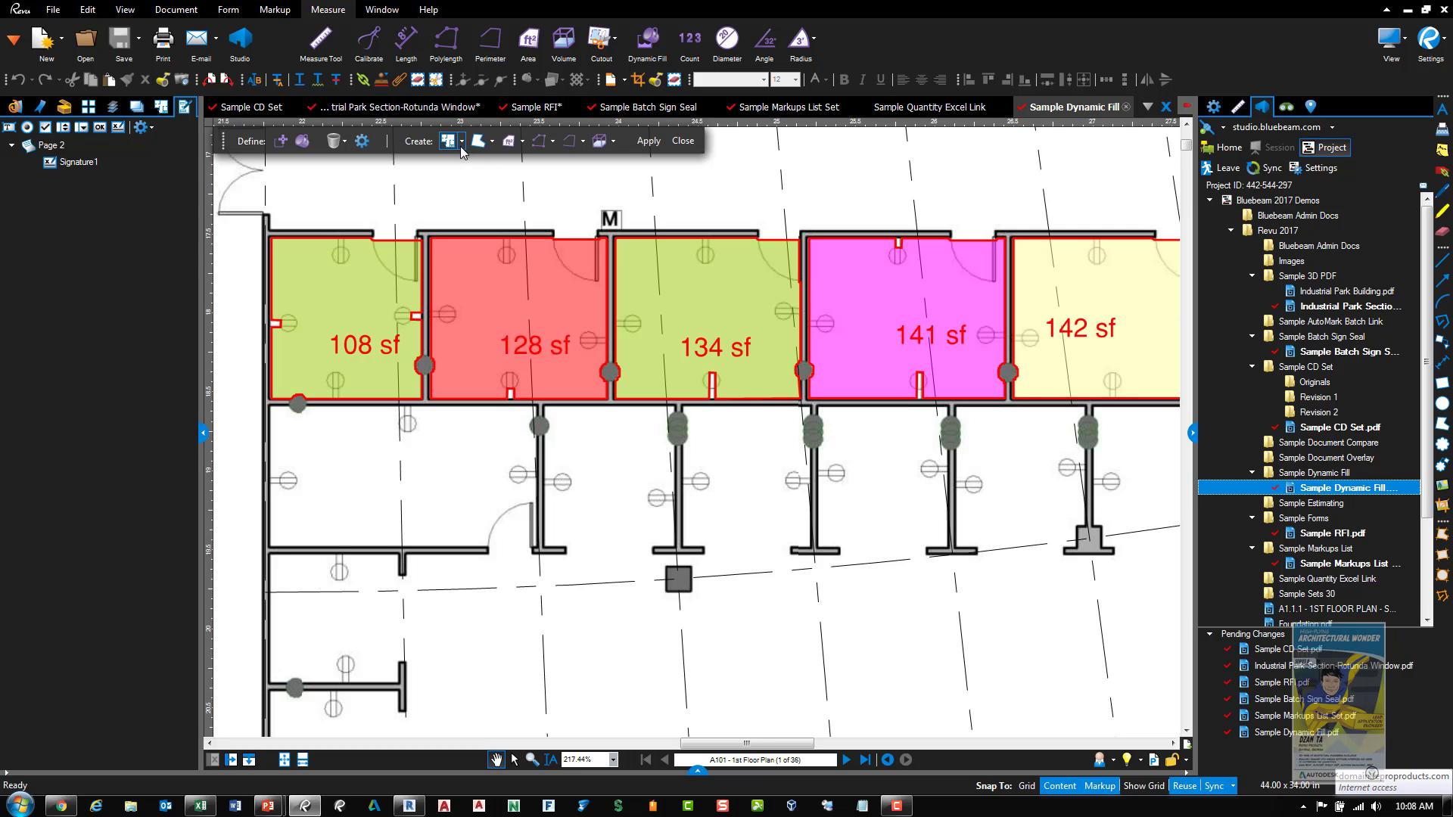
pyautogui.click(462, 143)
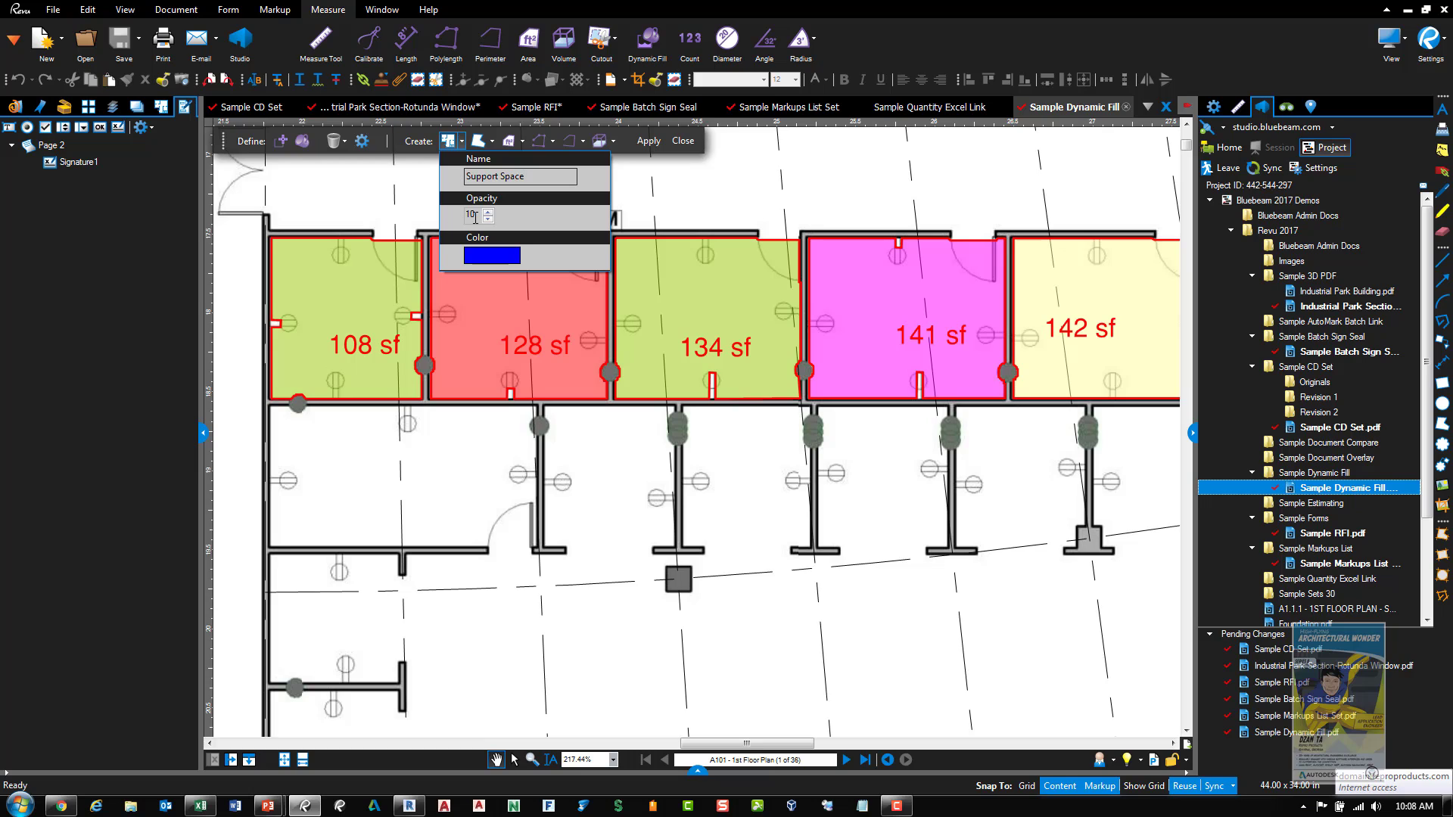
pyautogui.doubleClick(468, 216)
pyautogui.click(490, 256)
pyautogui.click(528, 338)
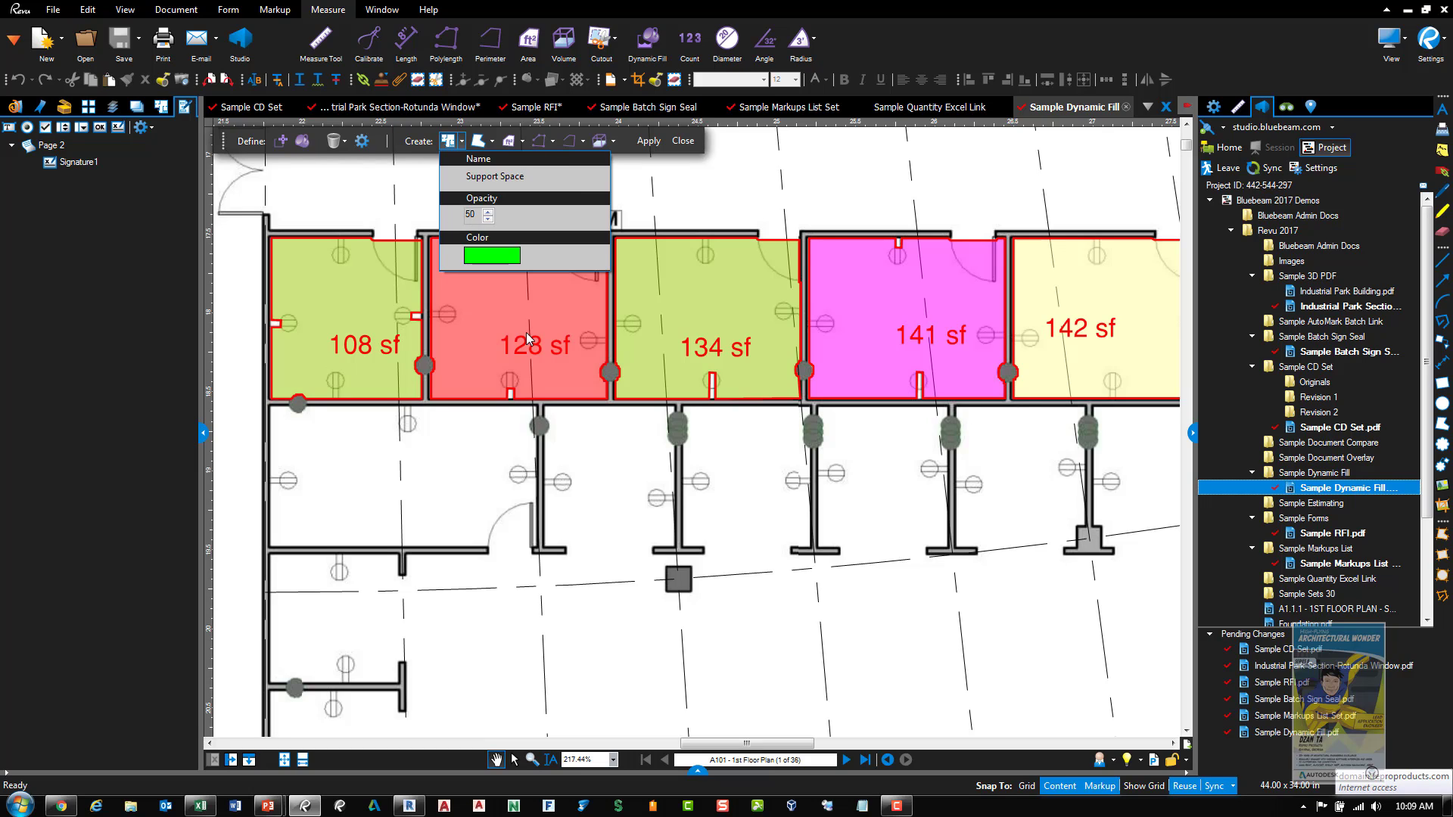
# Browse the polygon shape and area measurement options in the Create dropdowns
pyautogui.click(492, 141)
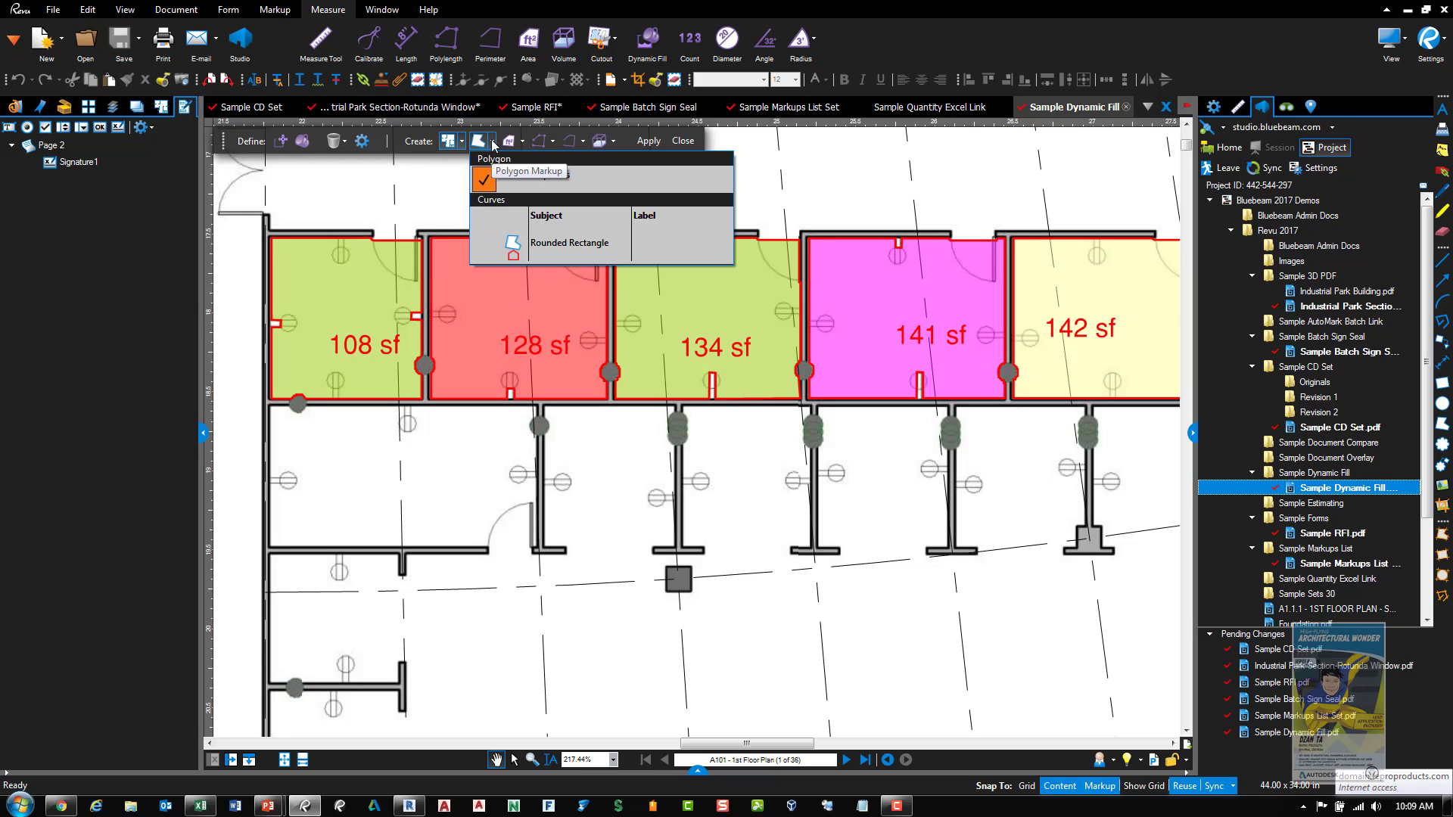
pyautogui.click(592, 253)
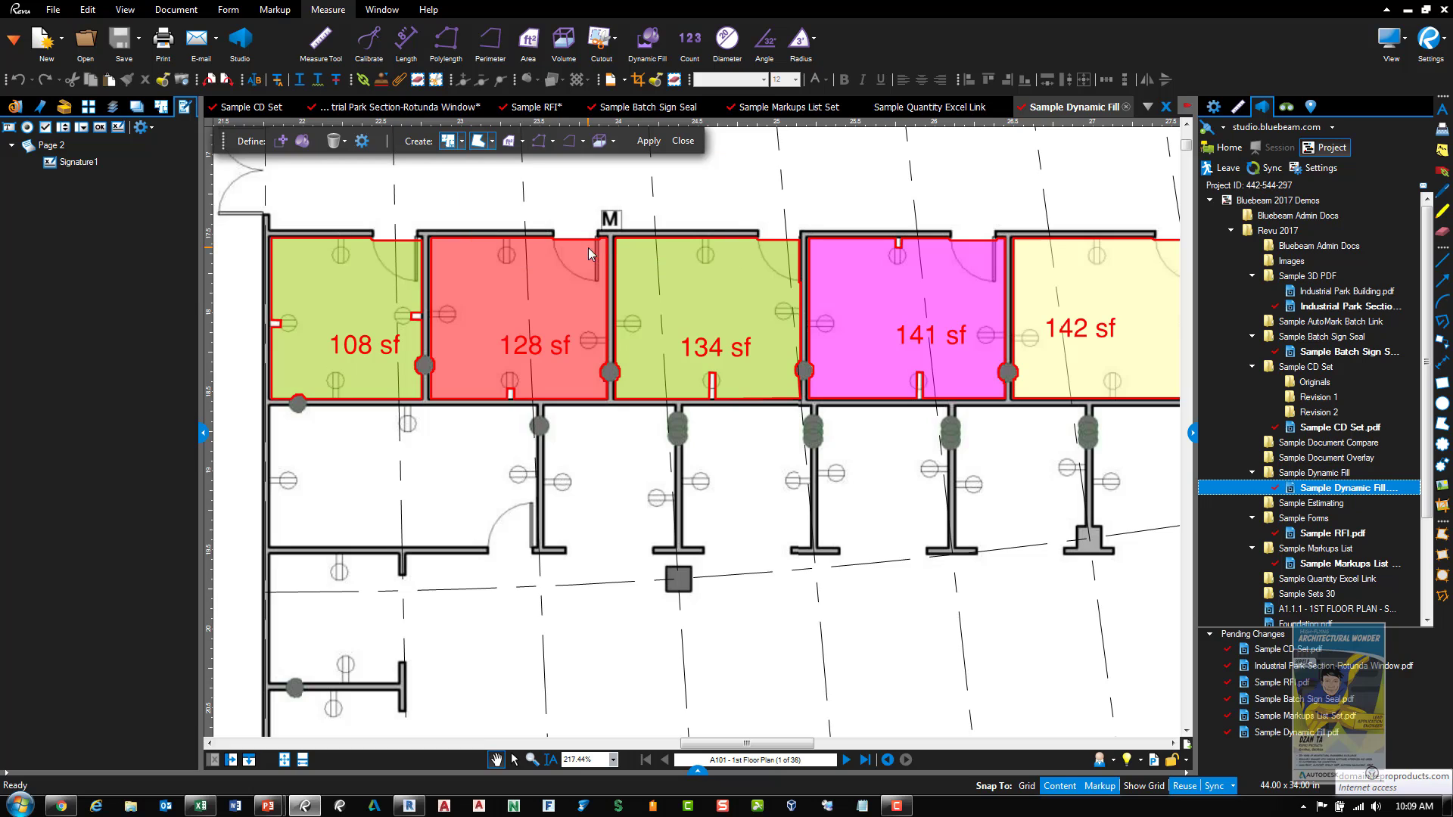
pyautogui.click(524, 142)
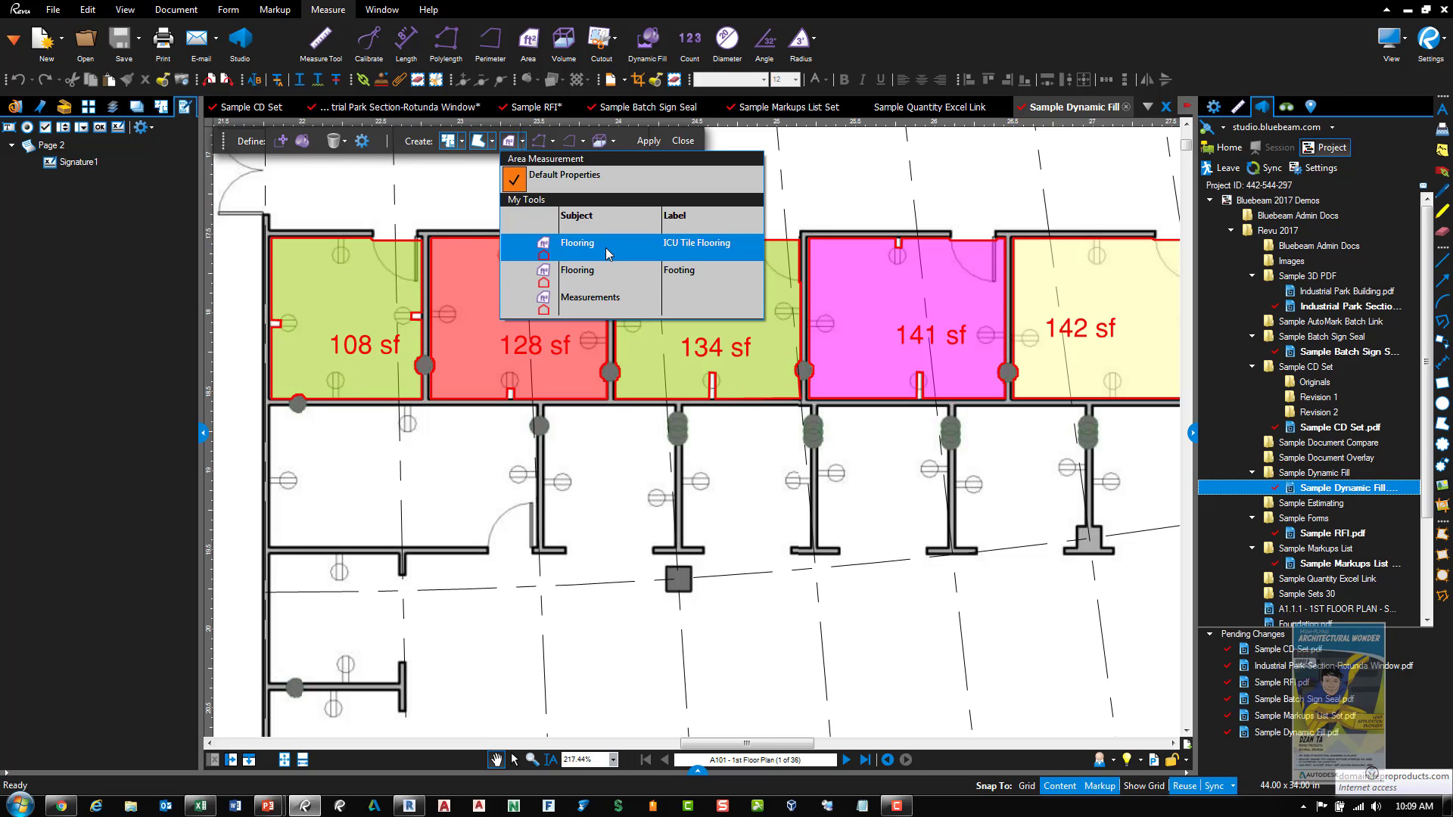
pyautogui.click(605, 299)
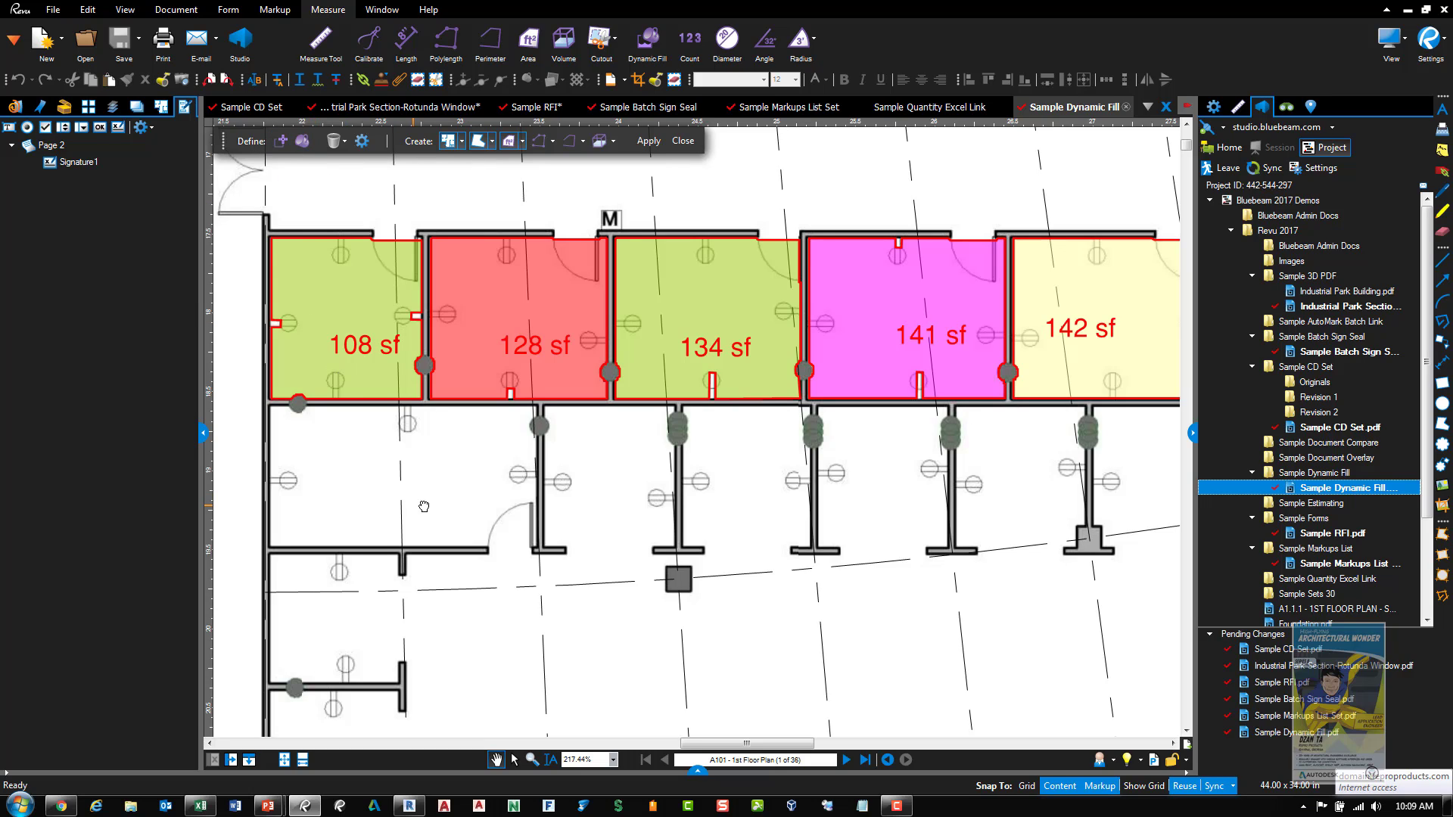
# Add a boundary line across the lower room's doorway to seal it
pyautogui.scroll(4, 597, 535)
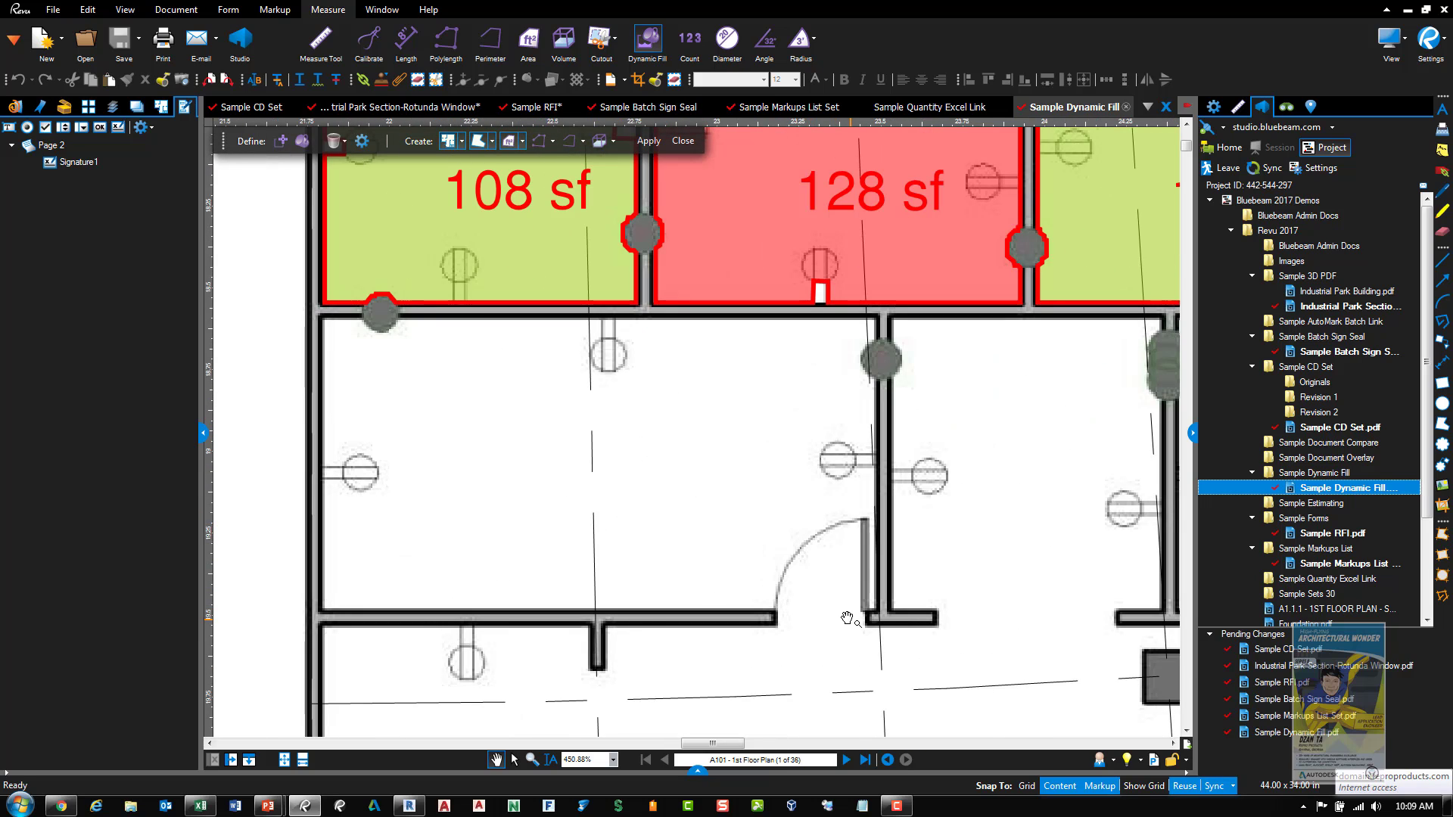
pyautogui.click(286, 144)
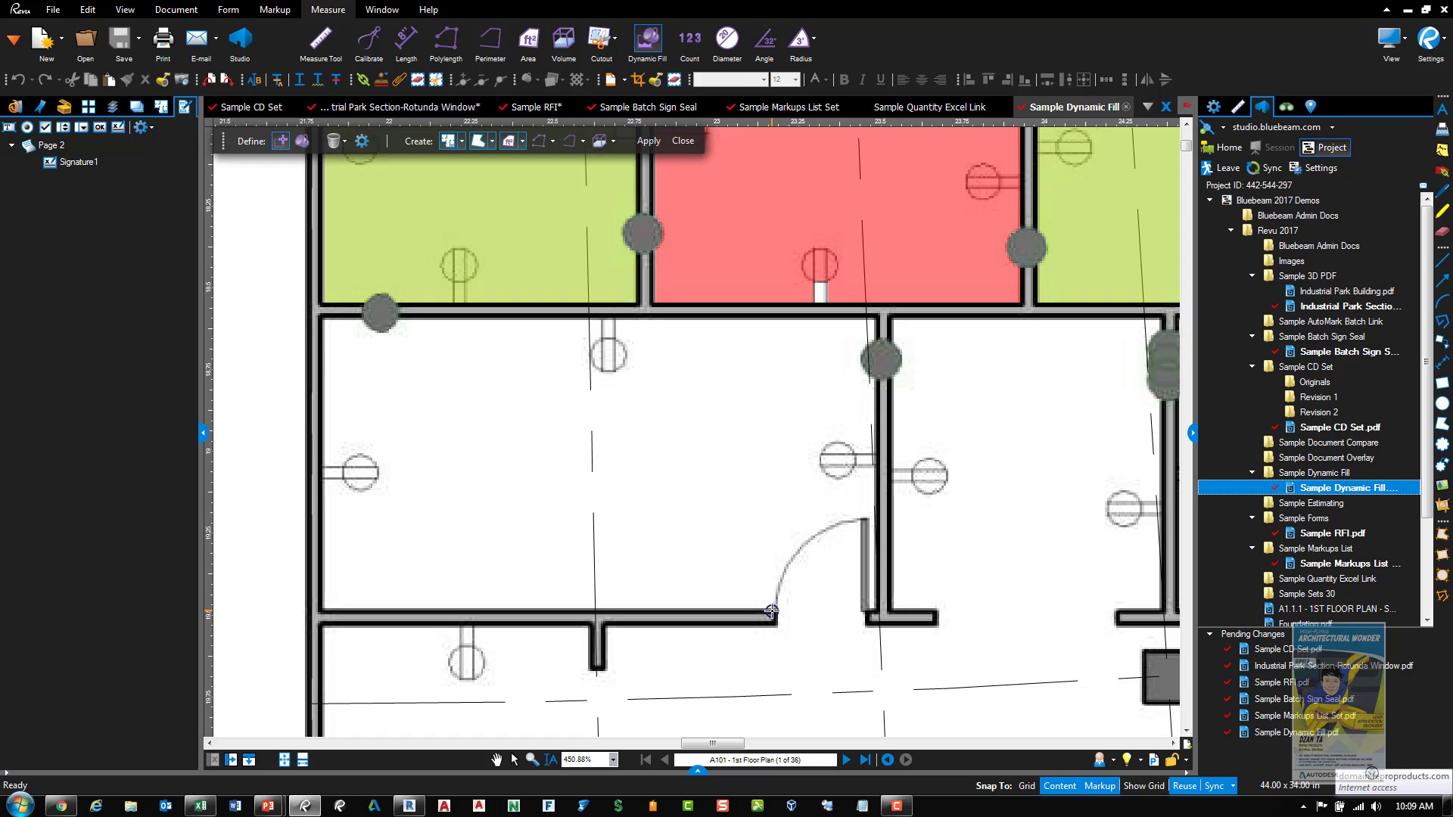
pyautogui.click(774, 611)
pyautogui.click(866, 610)
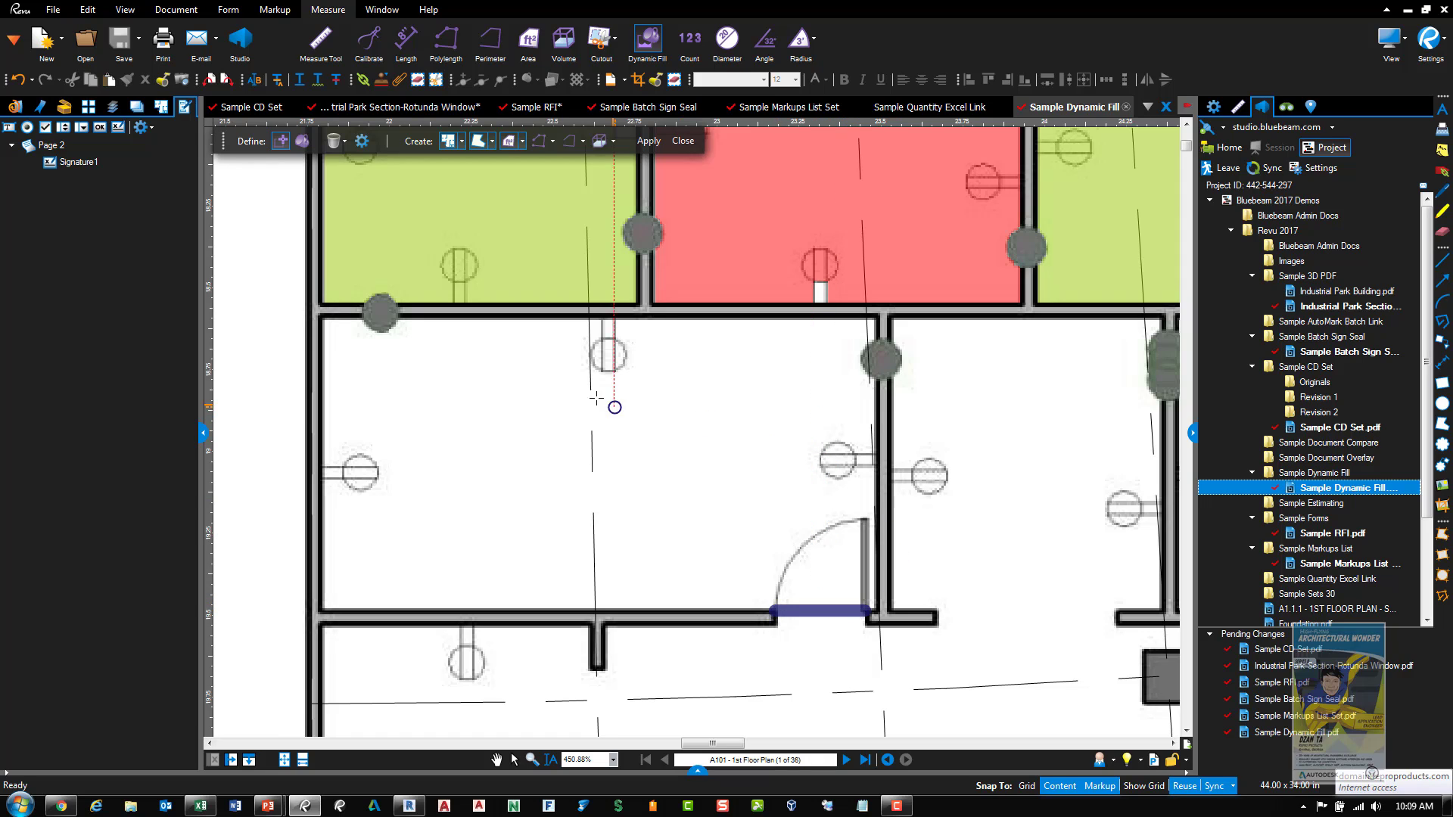
# Fill the enclosed room green, apply it as a 166 sf area, and close Dynamic Fill
pyautogui.click(303, 145)
pyautogui.moveTo(583, 470); pyautogui.dragTo(583, 470)
pyautogui.moveTo(614, 338)
pyautogui.mouseDown()
pyautogui.moveTo(703, 370)
pyautogui.moveTo(872, 330)
pyautogui.moveTo(840, 358)
pyautogui.mouseUp()
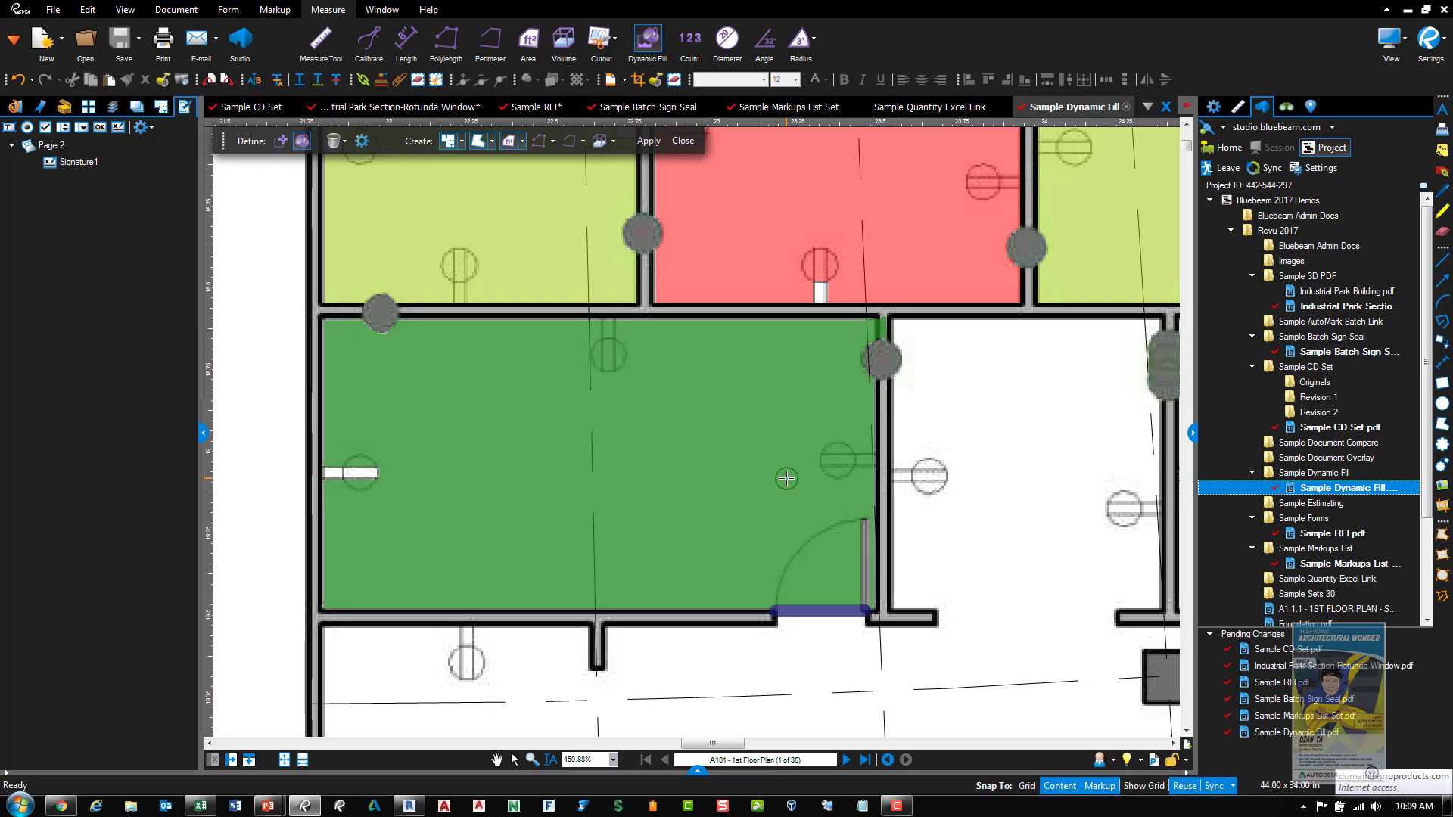
pyautogui.click(649, 141)
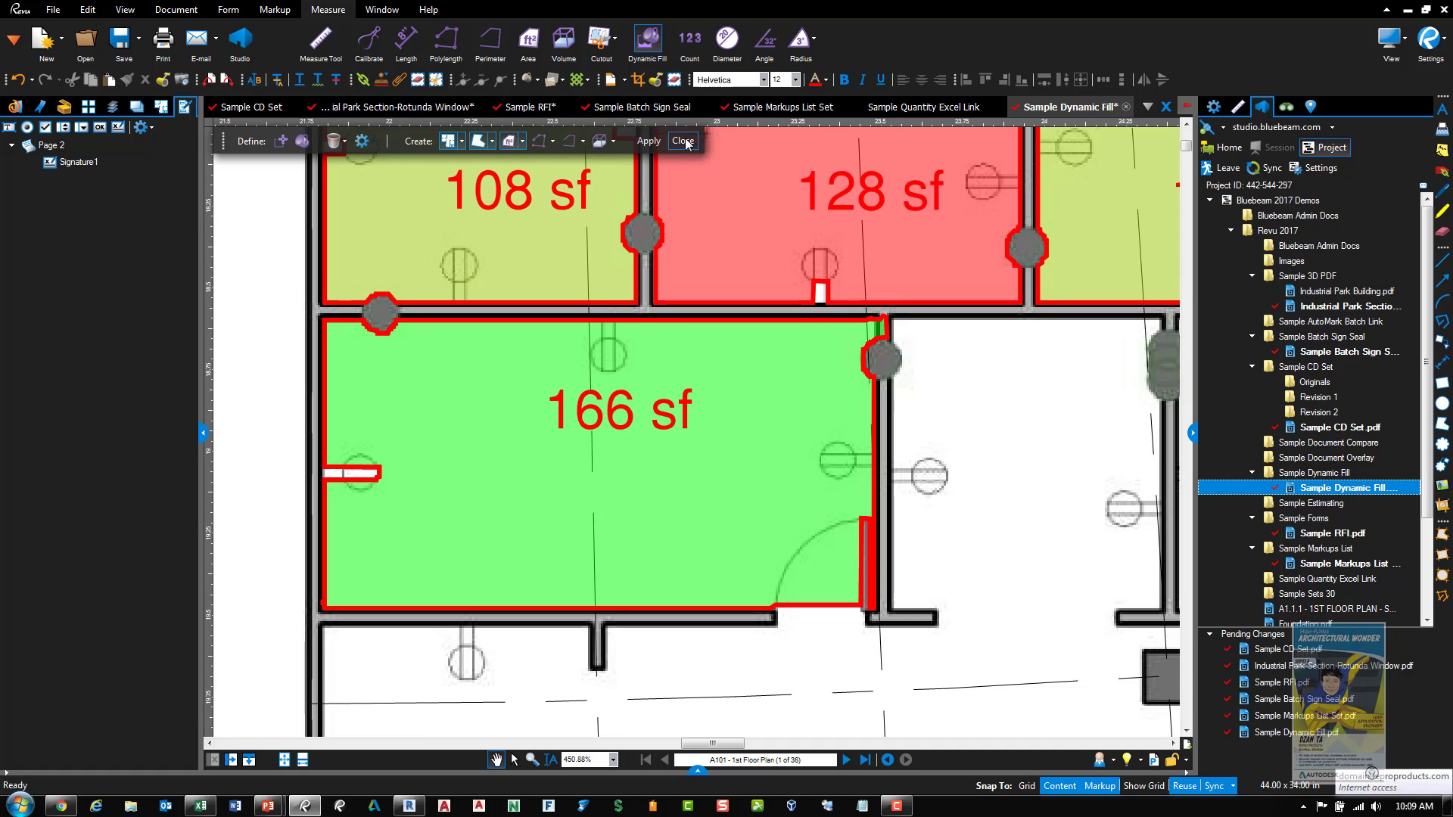
pyautogui.click(683, 142)
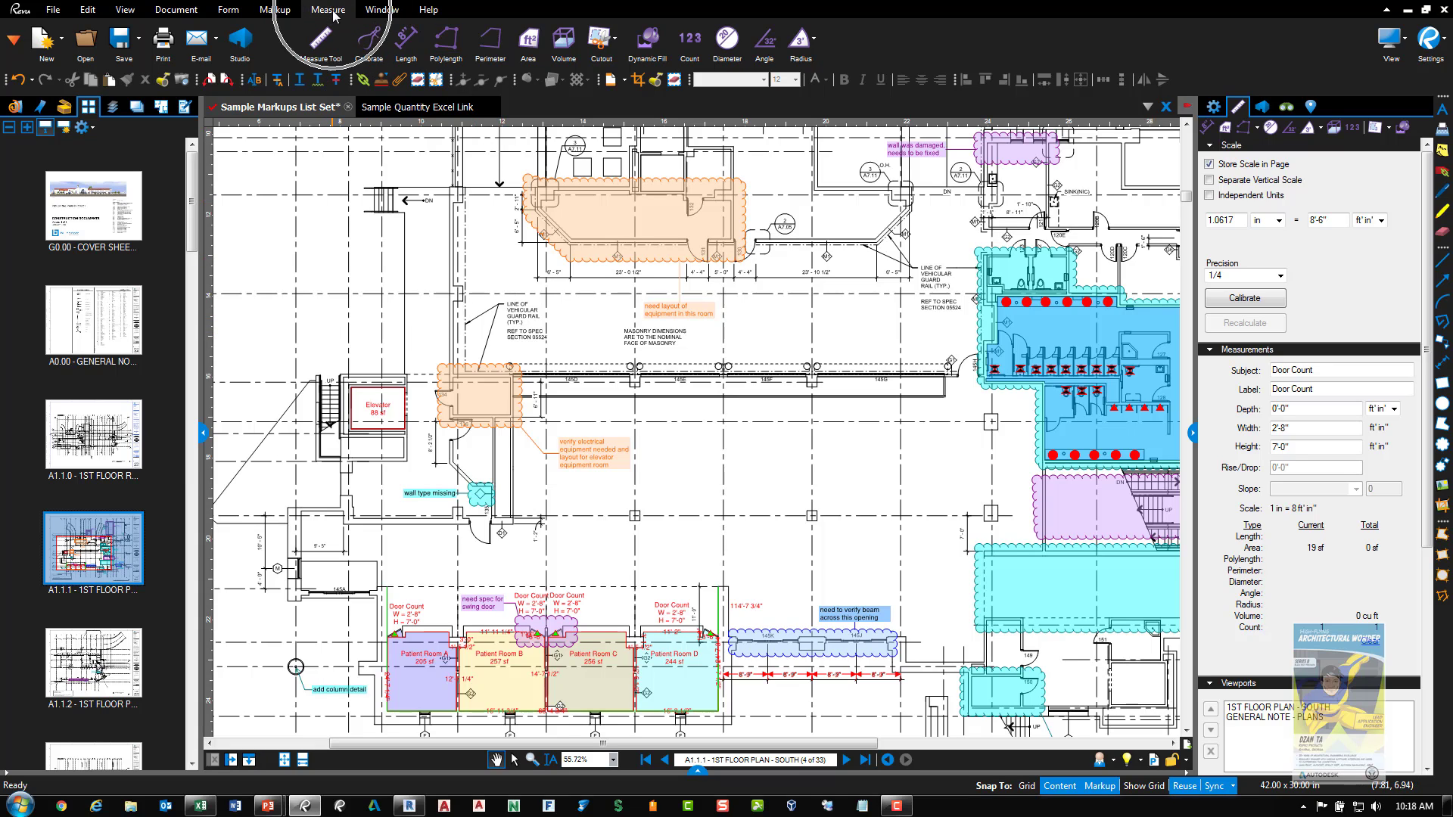
# Start a Polylength measurement and pan the plan to show the area around the elevator
pyautogui.click(447, 48)
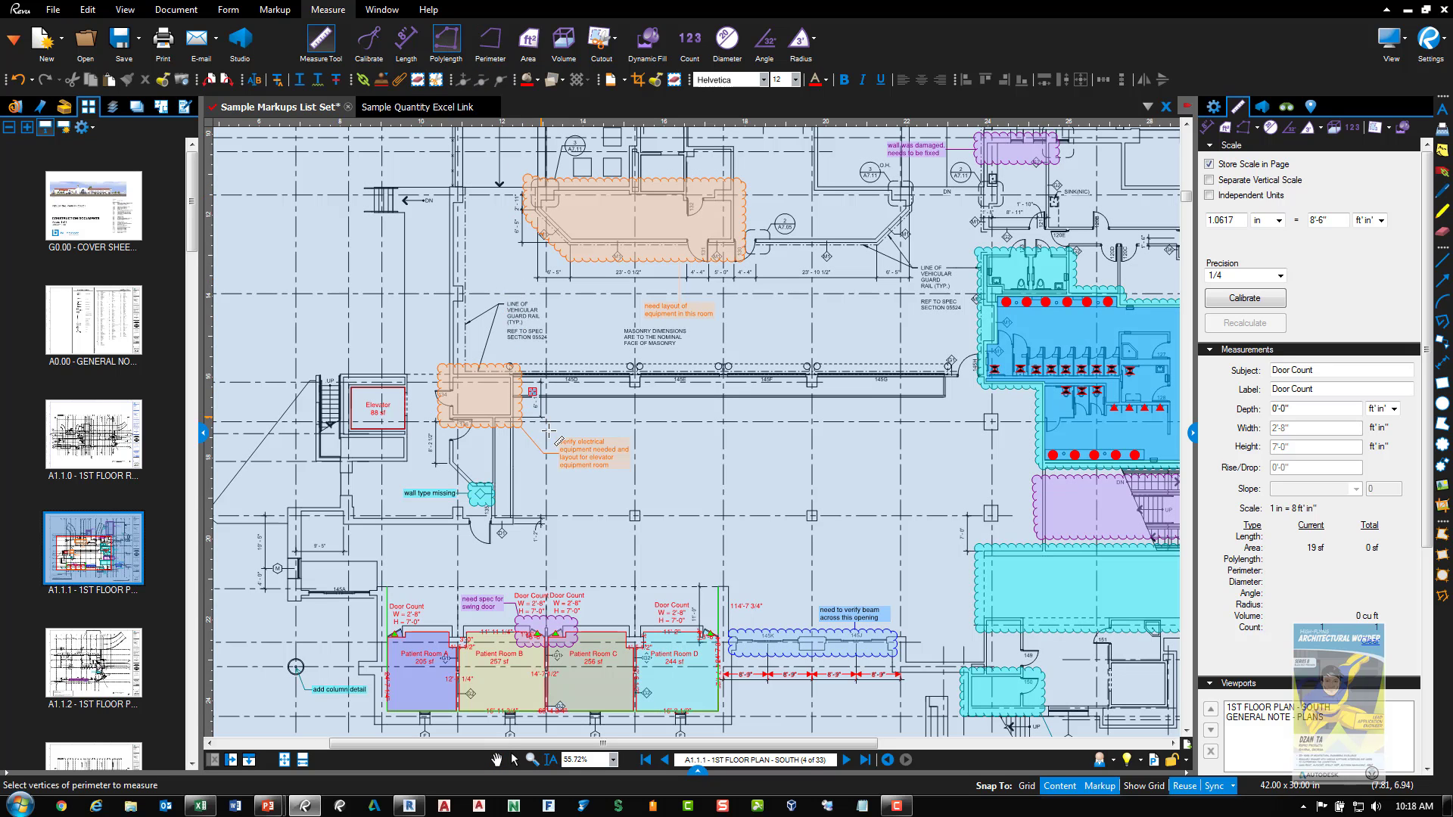
pyautogui.scroll(1, 619, 515)
pyautogui.scroll(1, 619, 514)
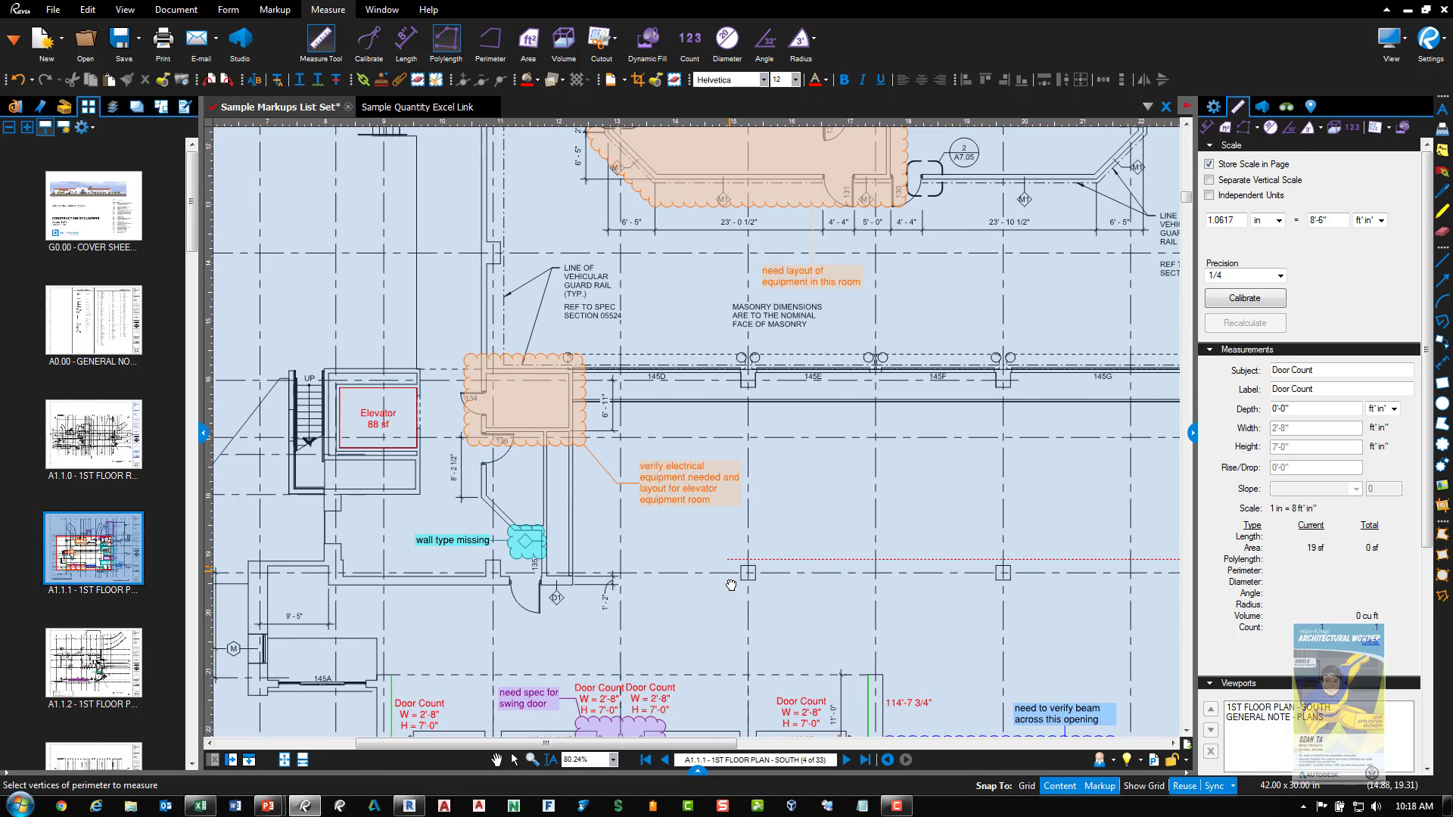
pyautogui.scroll(-1, 731, 581)
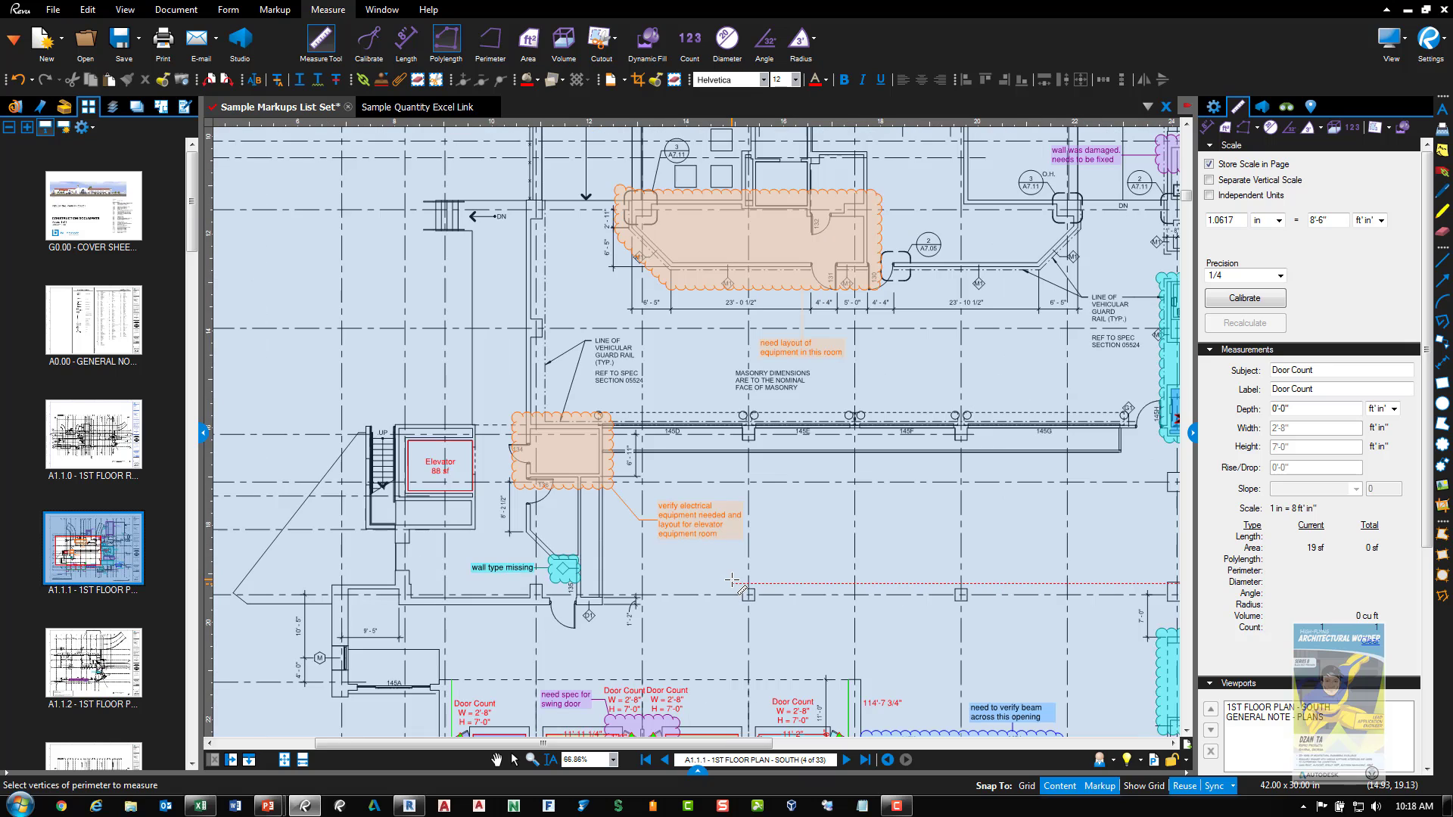
pyautogui.moveTo(736, 573); pyautogui.dragTo(676, 542)
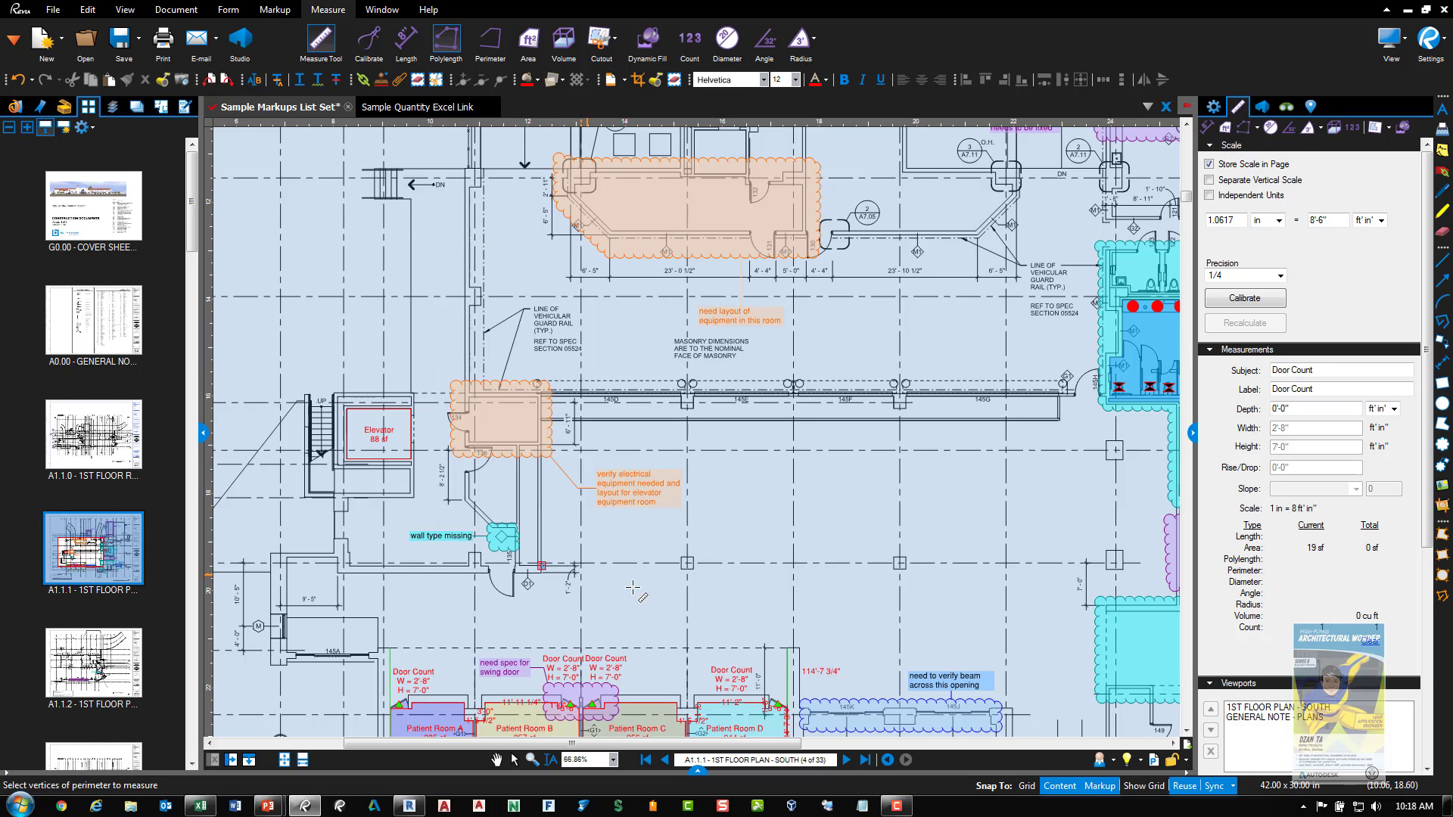
pyautogui.scroll(-3, 1015, 613)
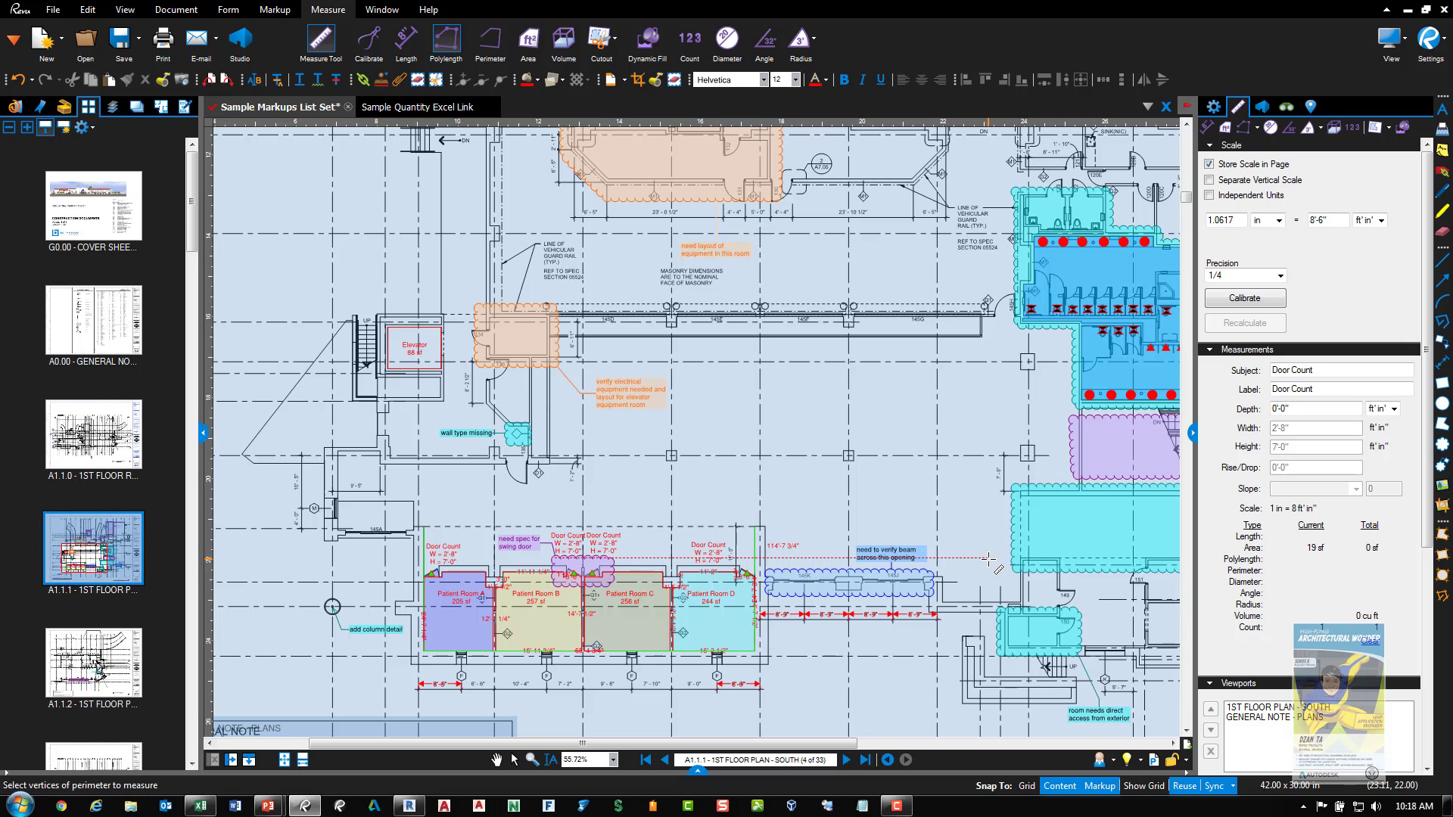
# Trace the 182'-7" path from the beam note past the door corner up to the stair
pyautogui.click(990, 560)
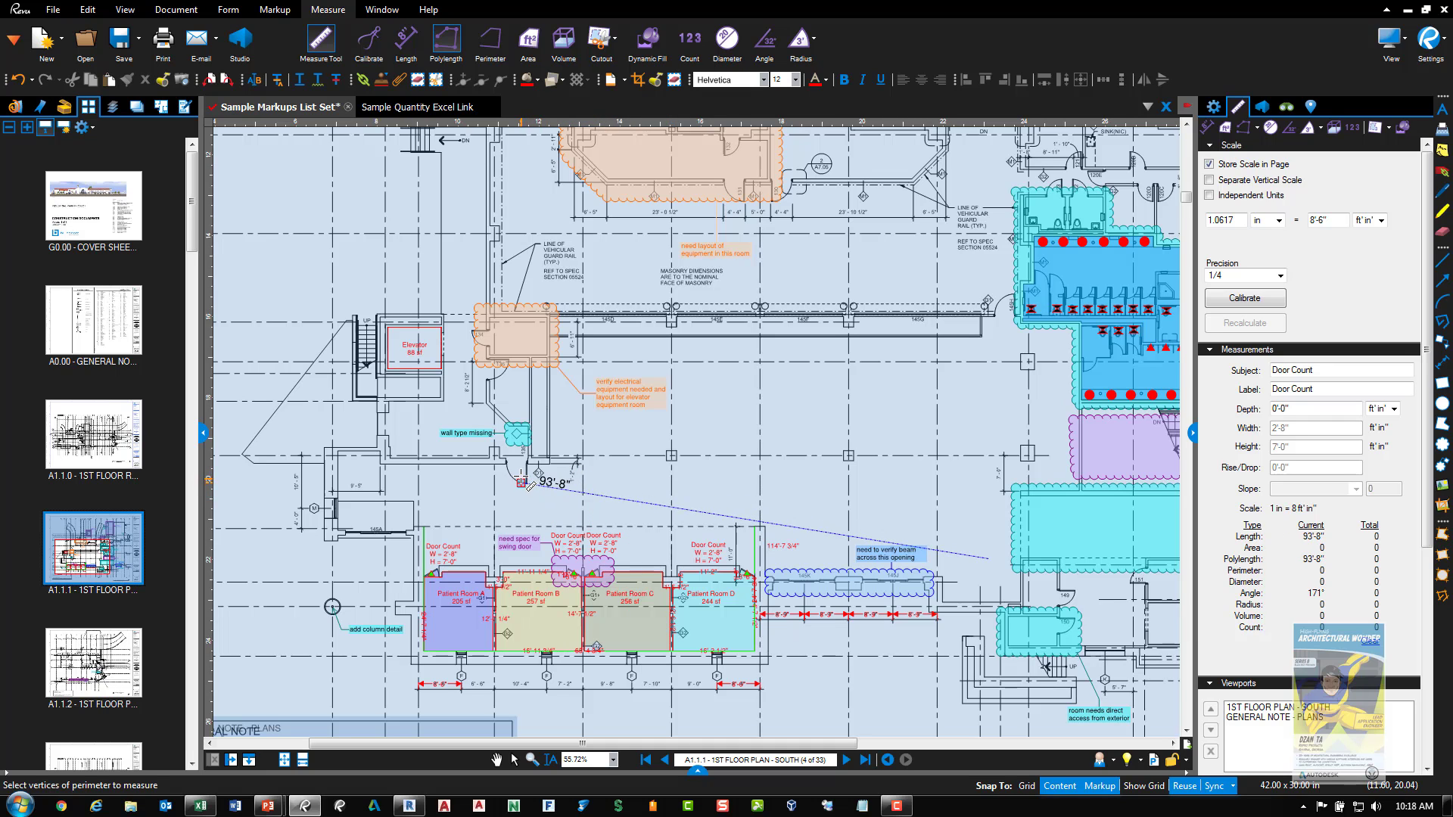
pyautogui.scroll(3, 528, 483)
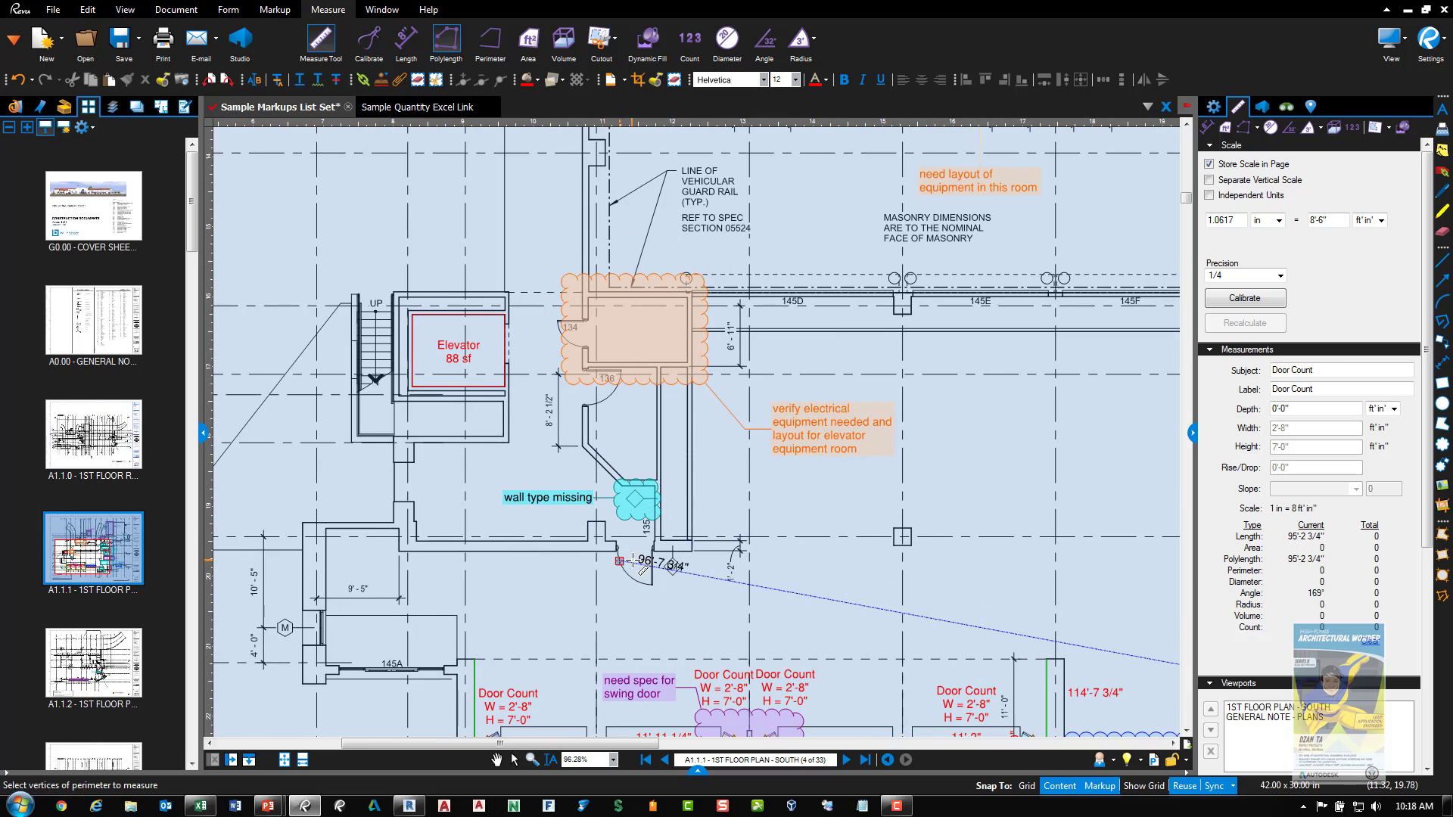
pyautogui.click(636, 561)
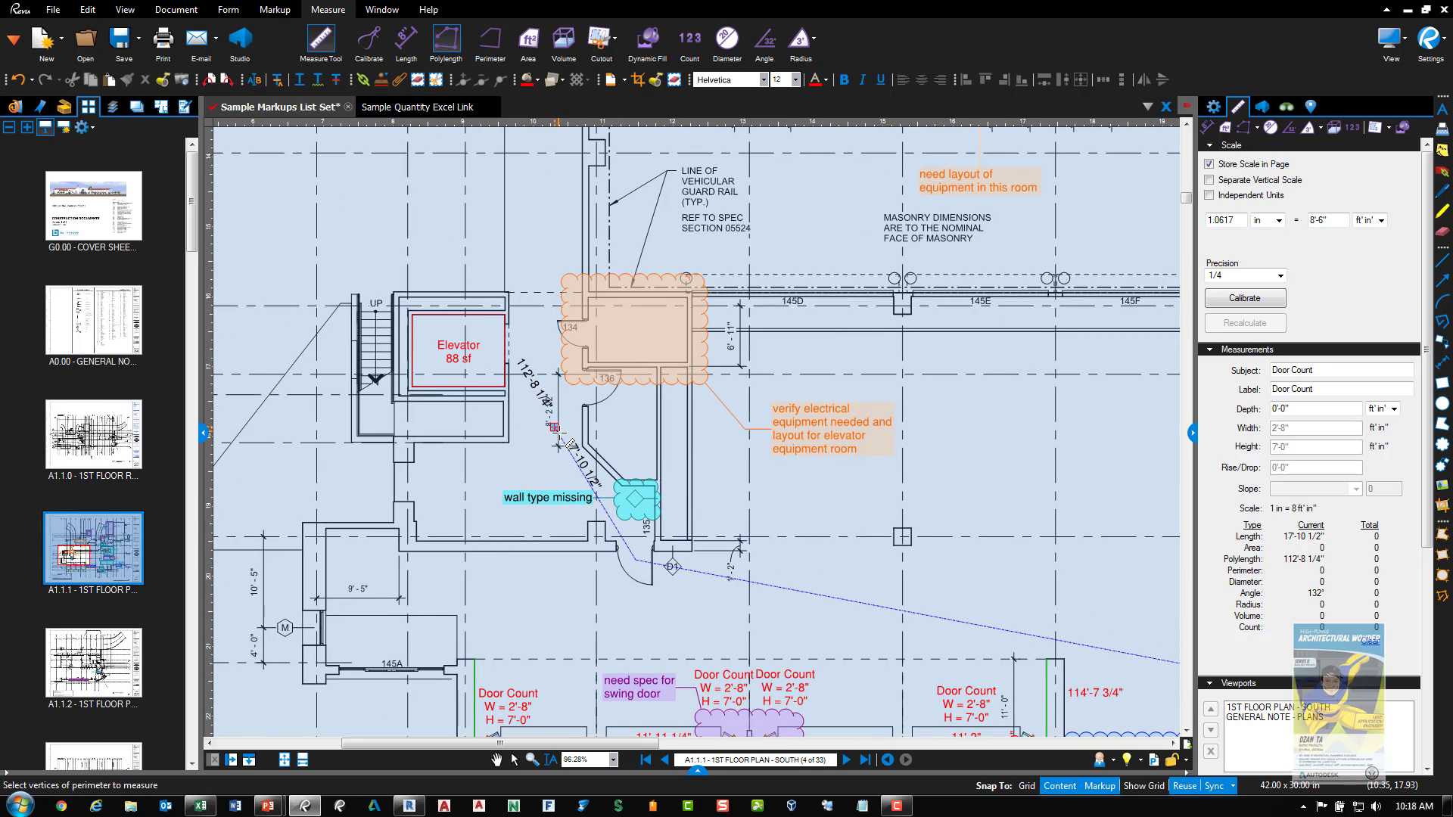
pyautogui.click(539, 455)
pyautogui.scroll(3, 552, 366)
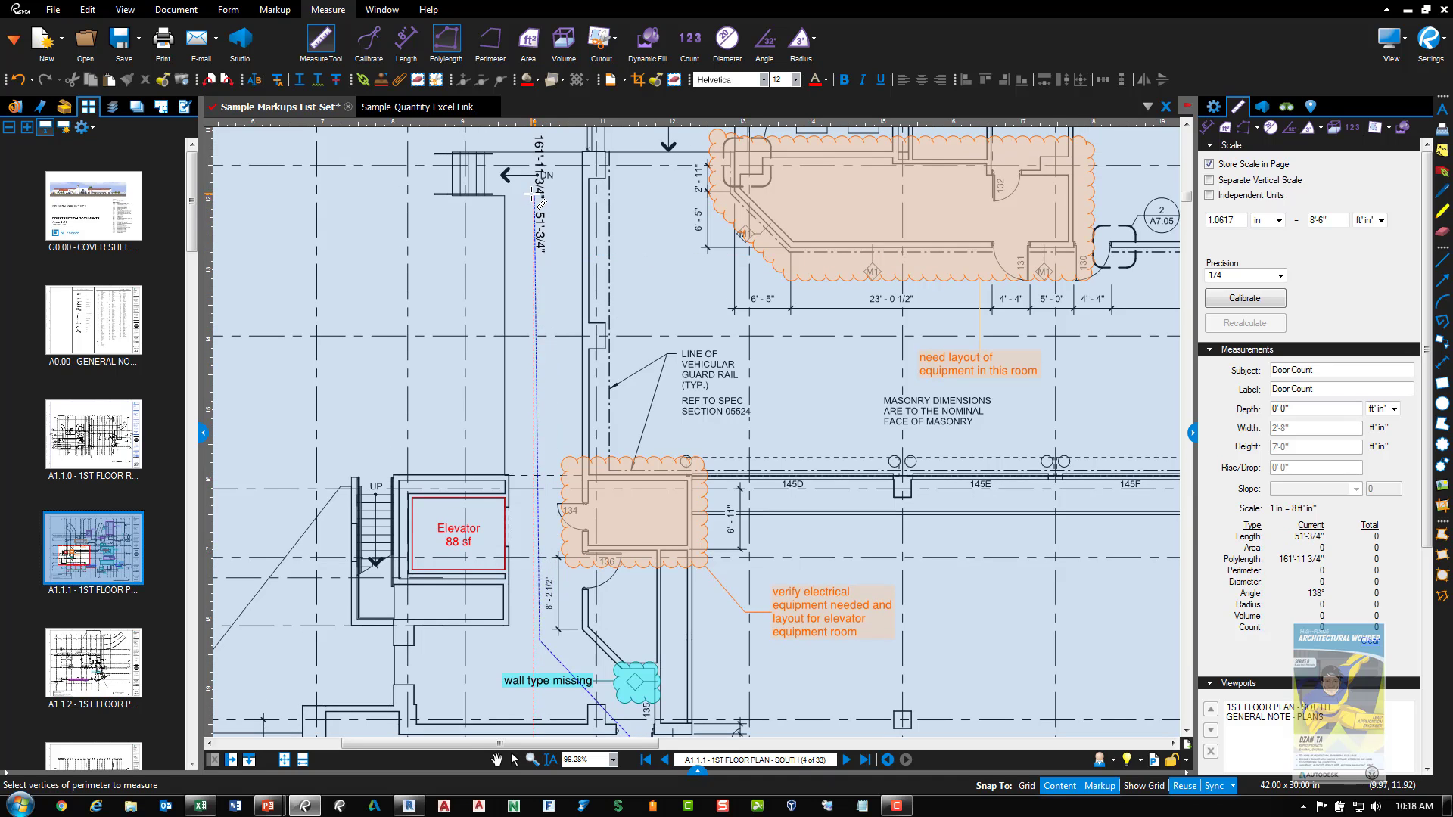
pyautogui.scroll(2, 533, 201)
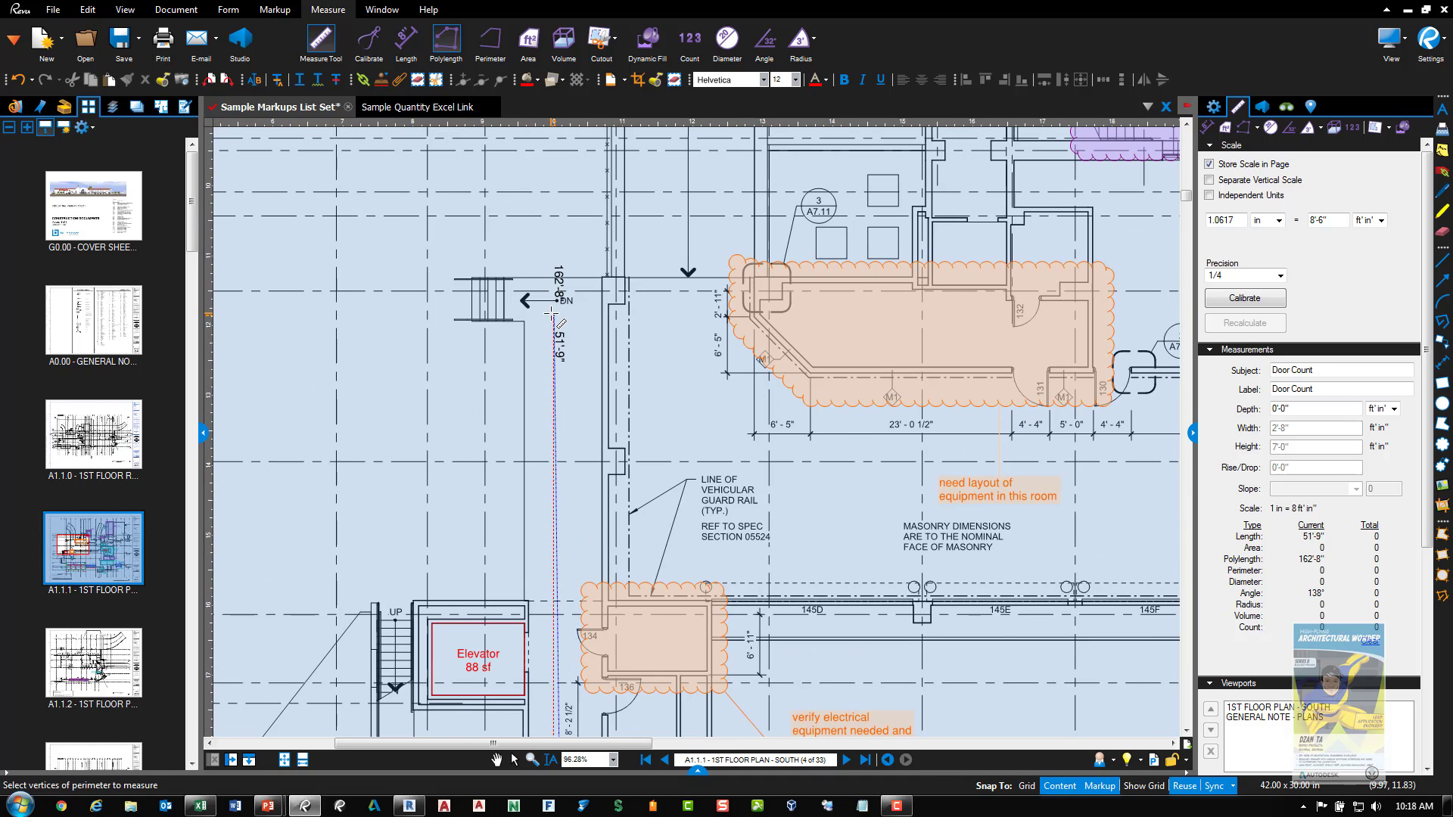
pyautogui.click(555, 313)
pyautogui.doubleClick(380, 312)
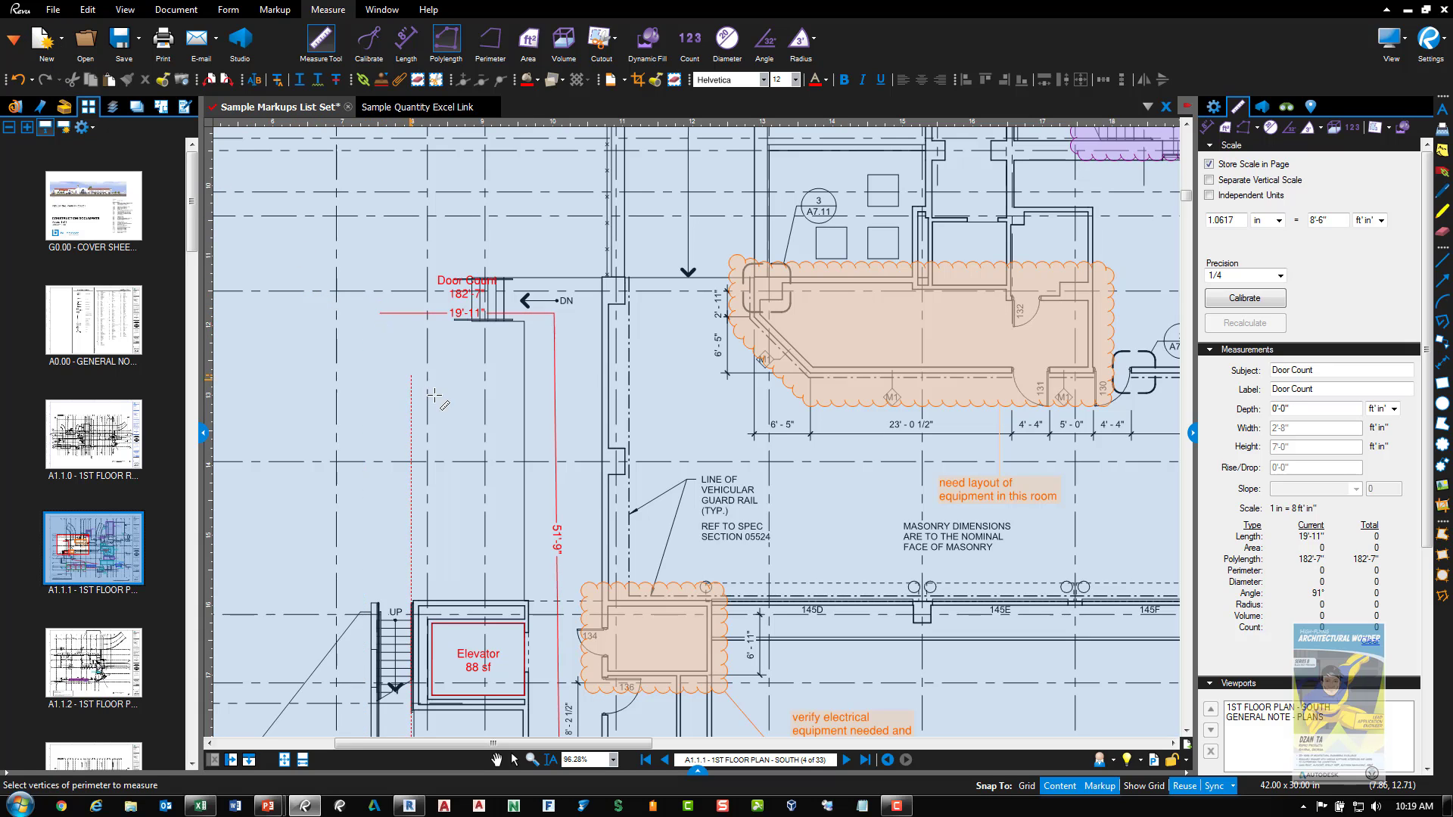
pyautogui.press('Escape')
# Set the path measurement's subject to Egress Line and its label to Egress Exit Line
pyautogui.click(556, 341)
pyautogui.click(1213, 107)
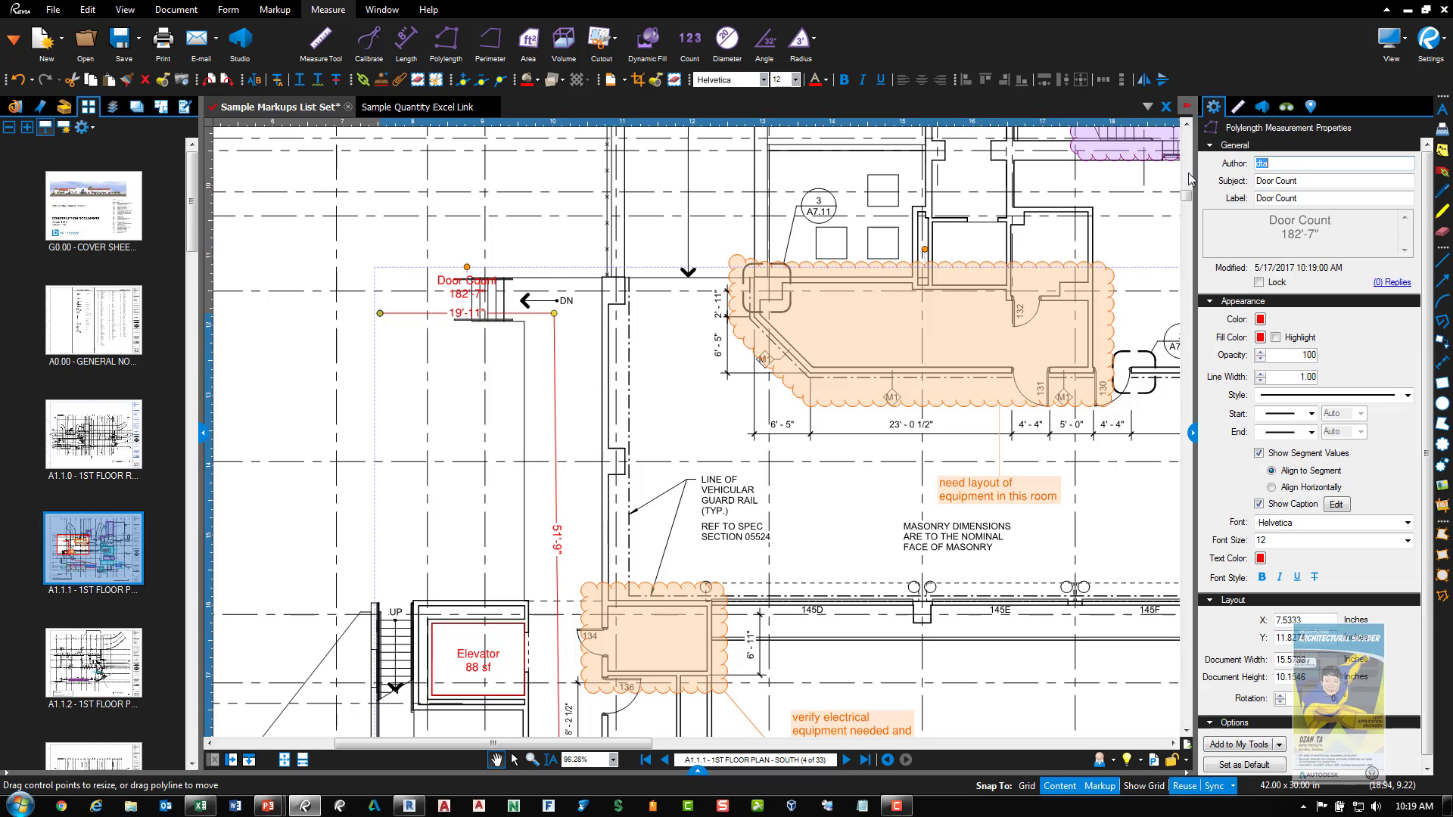
pyautogui.moveTo(1307, 180); pyautogui.dragTo(1257, 179)
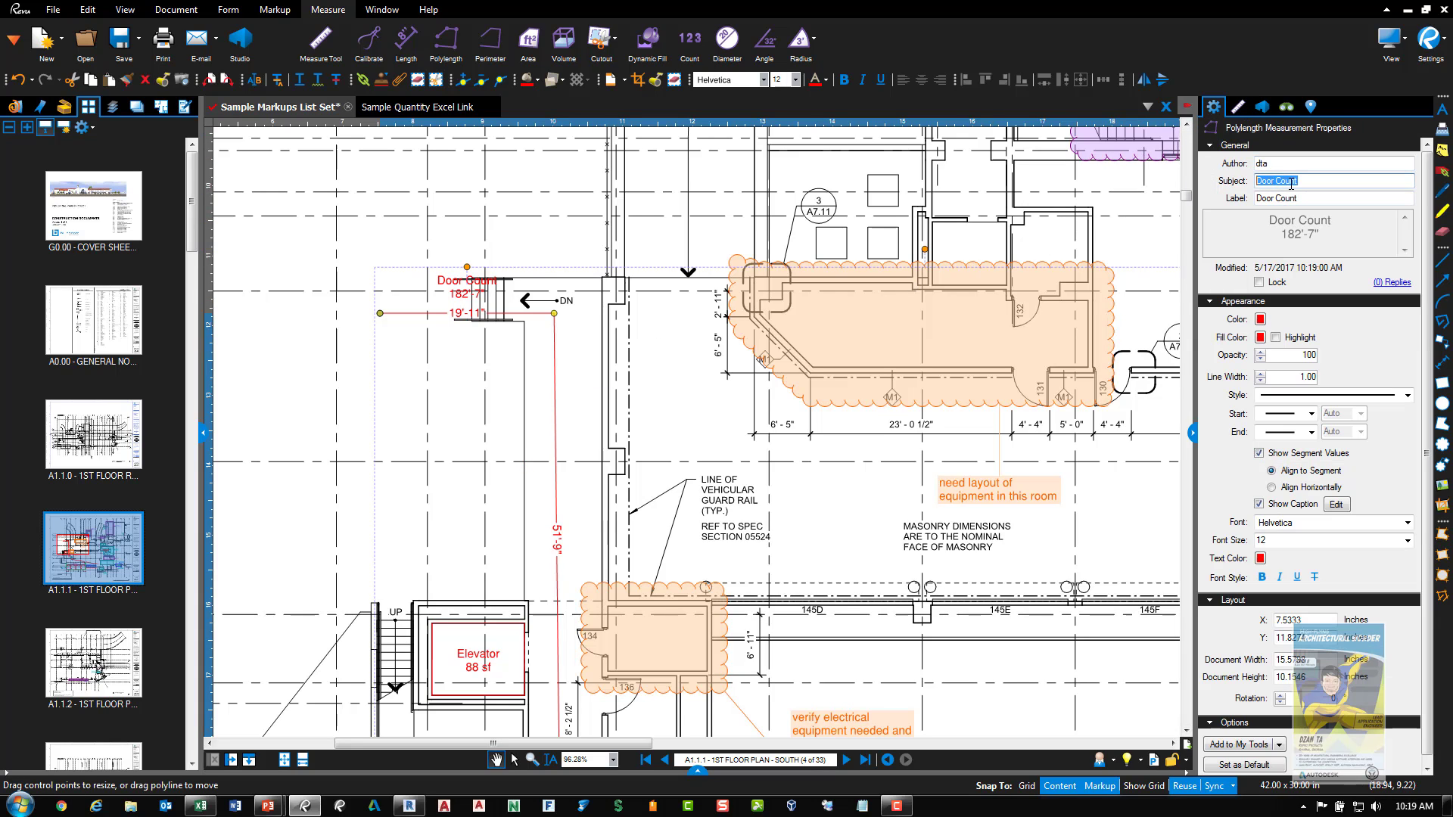
pyautogui.write('Egress Line')
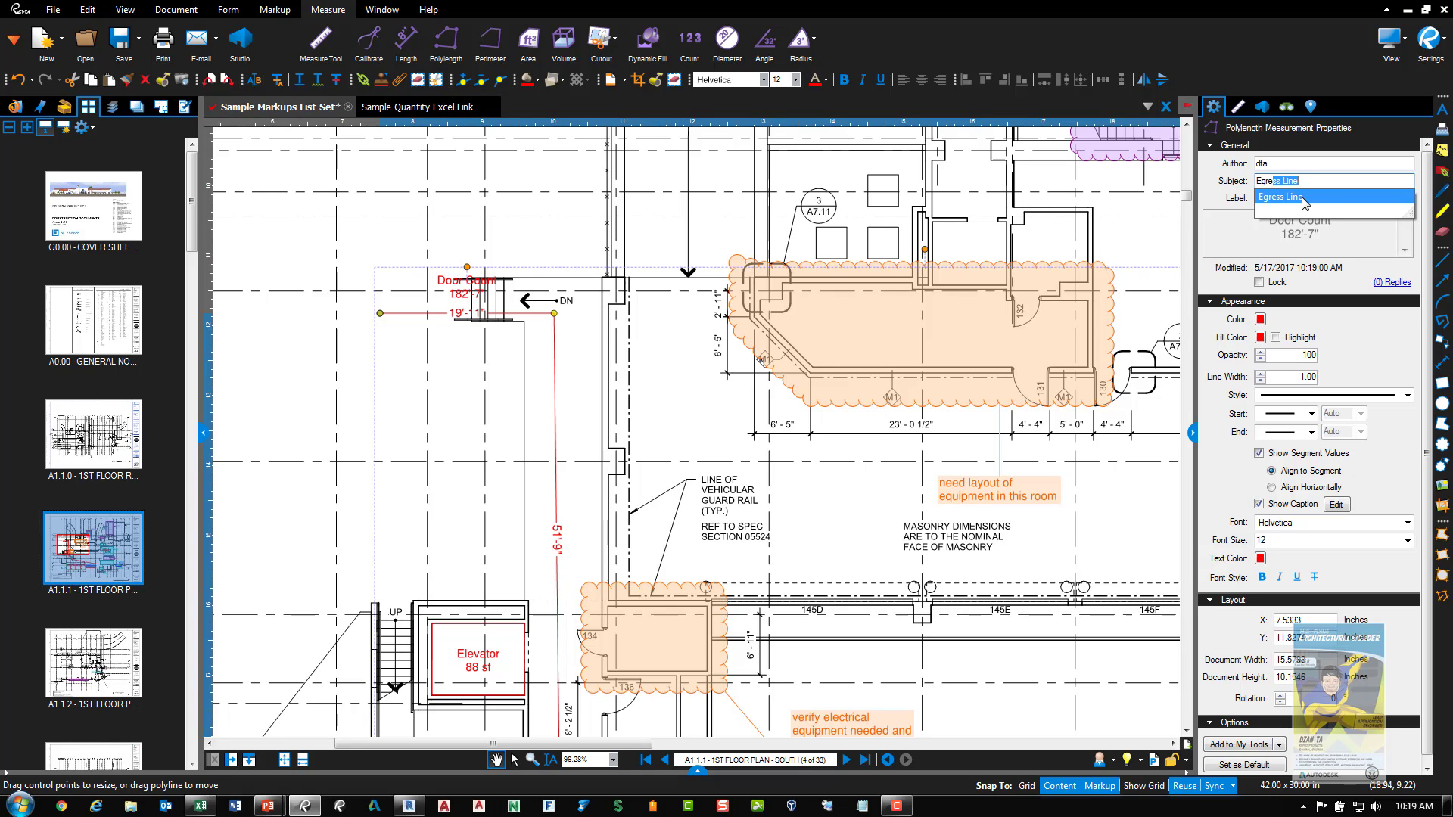
pyautogui.click(1325, 203)
pyautogui.tripleClick(1324, 197)
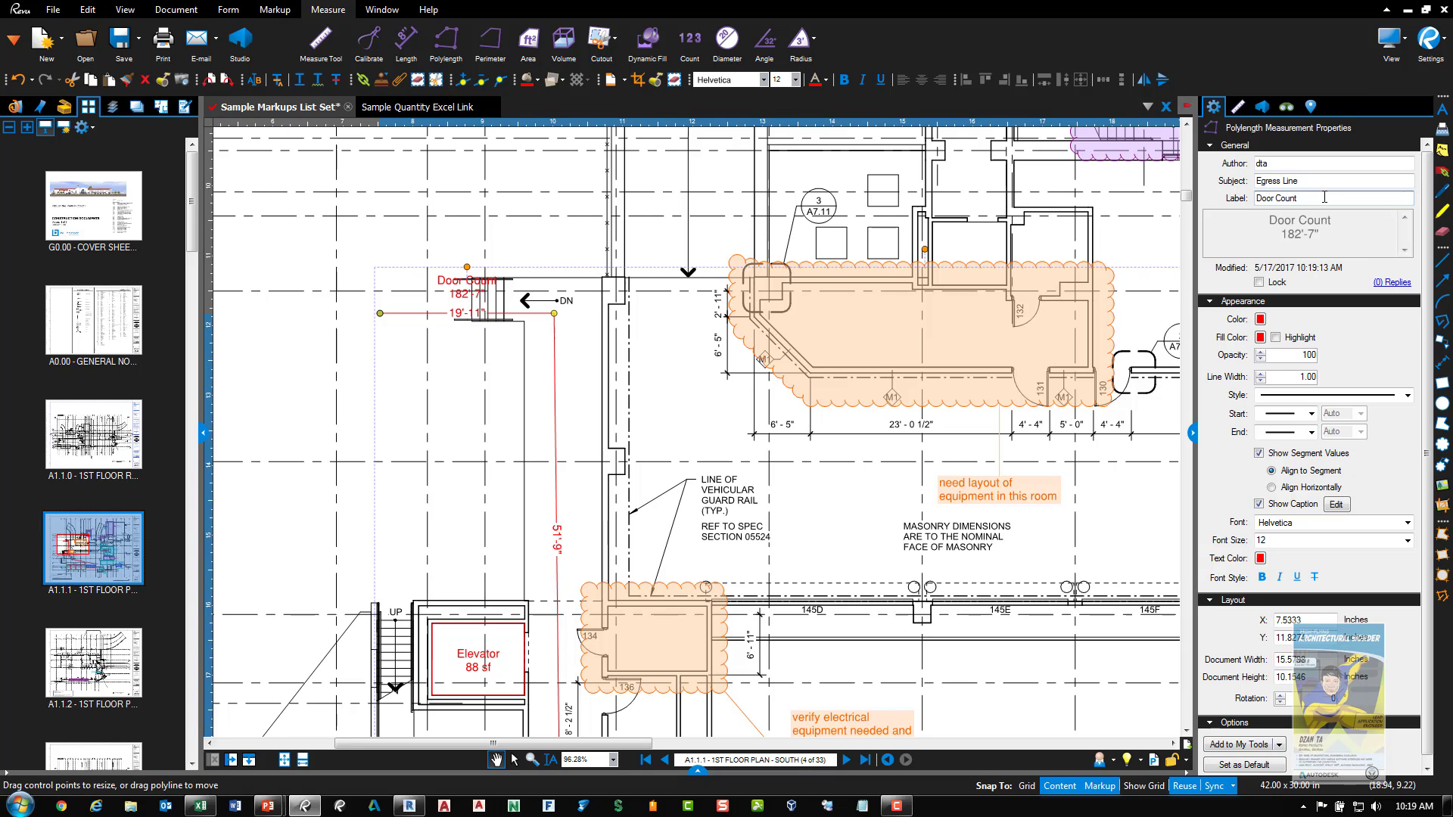
pyautogui.write('Door Co')
pyautogui.press('BackSpace')
pyautogui.press('BackSpace')
pyautogui.press('BackSpace')
pyautogui.write('Egress Exit Line')
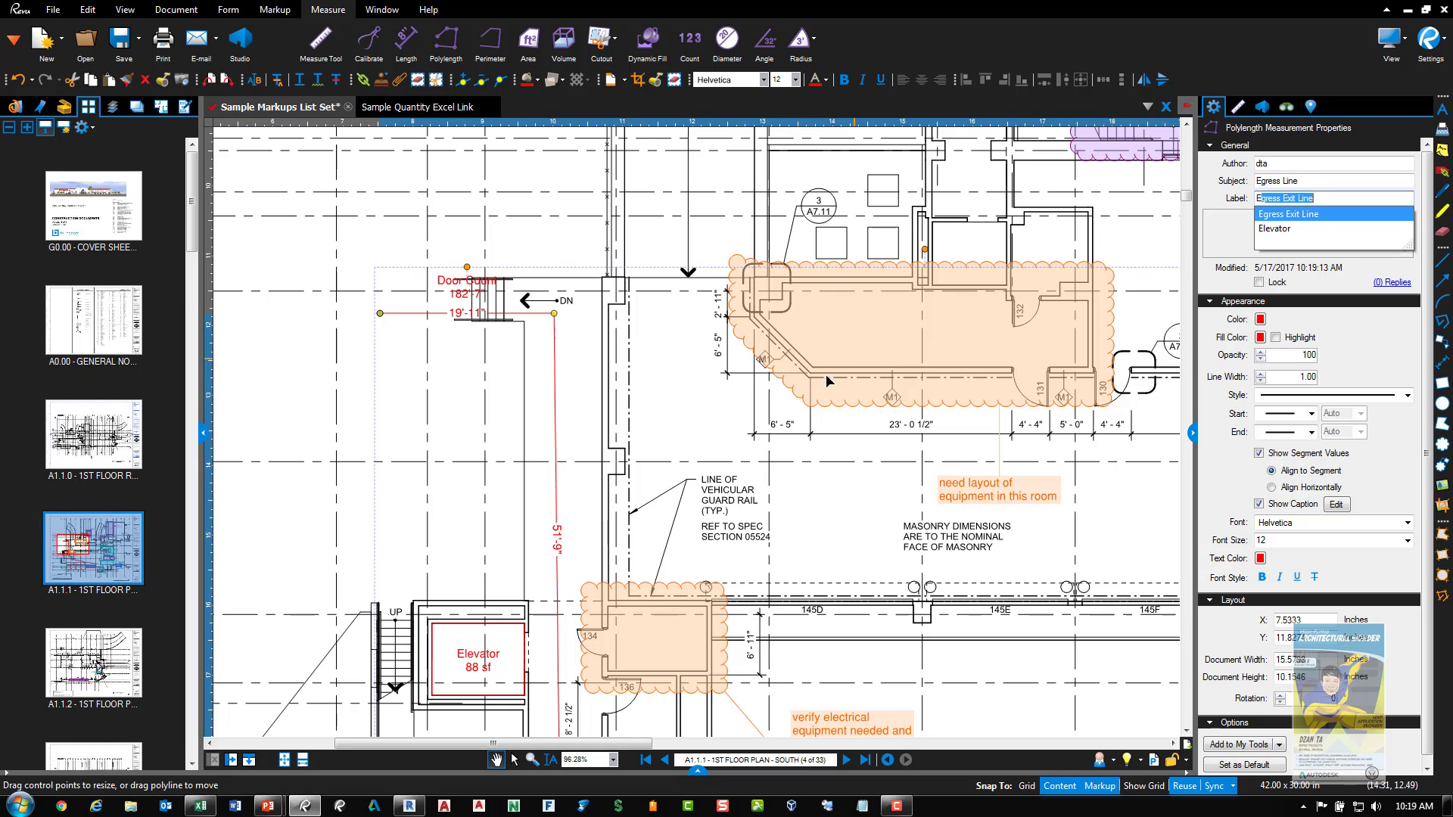
pyautogui.click(1302, 214)
pyautogui.click(356, 404)
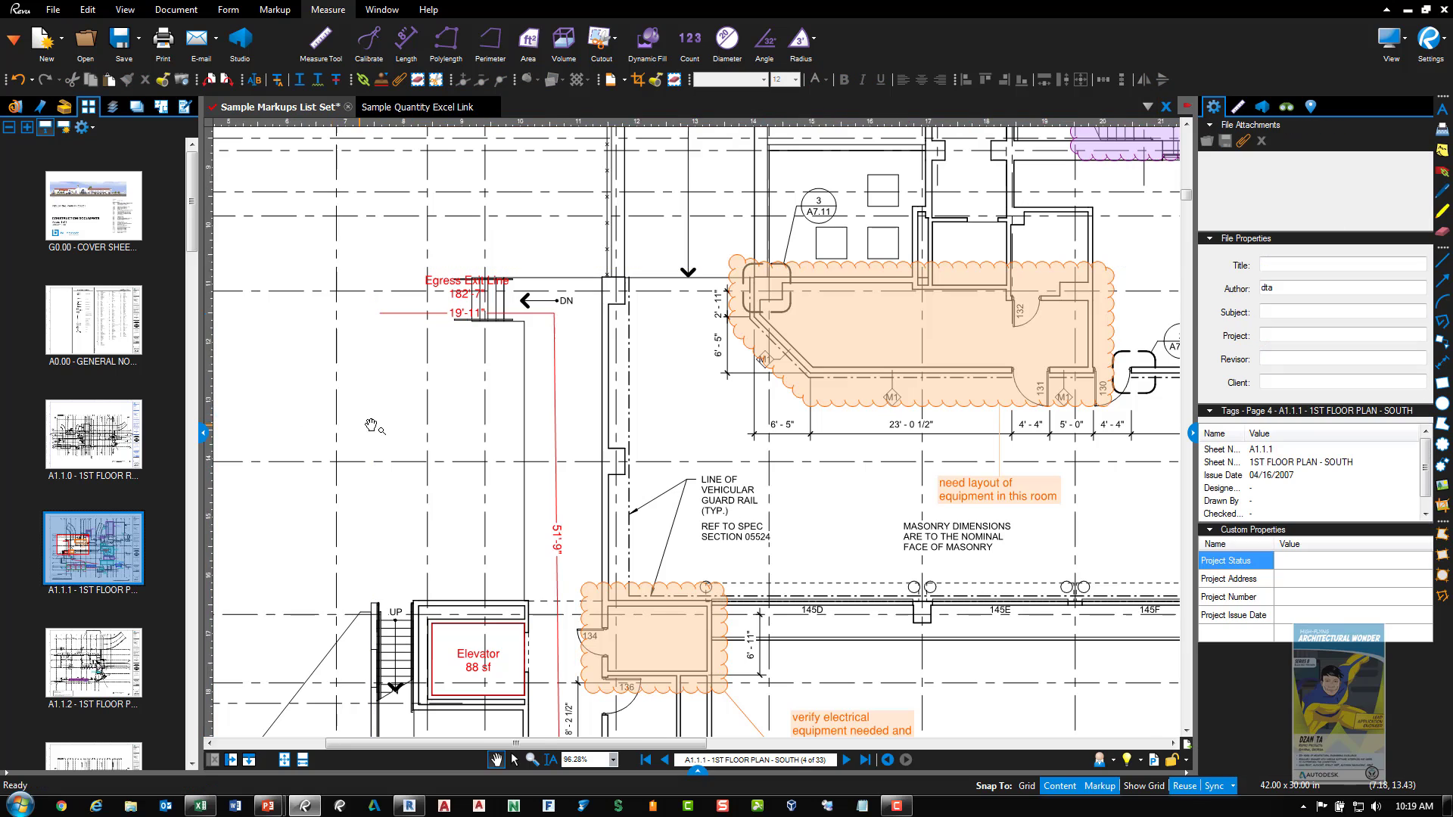
# Add depth to the egress measurement's caption contents
pyautogui.scroll(-3, 439, 341)
pyautogui.scroll(-2, 507, 488)
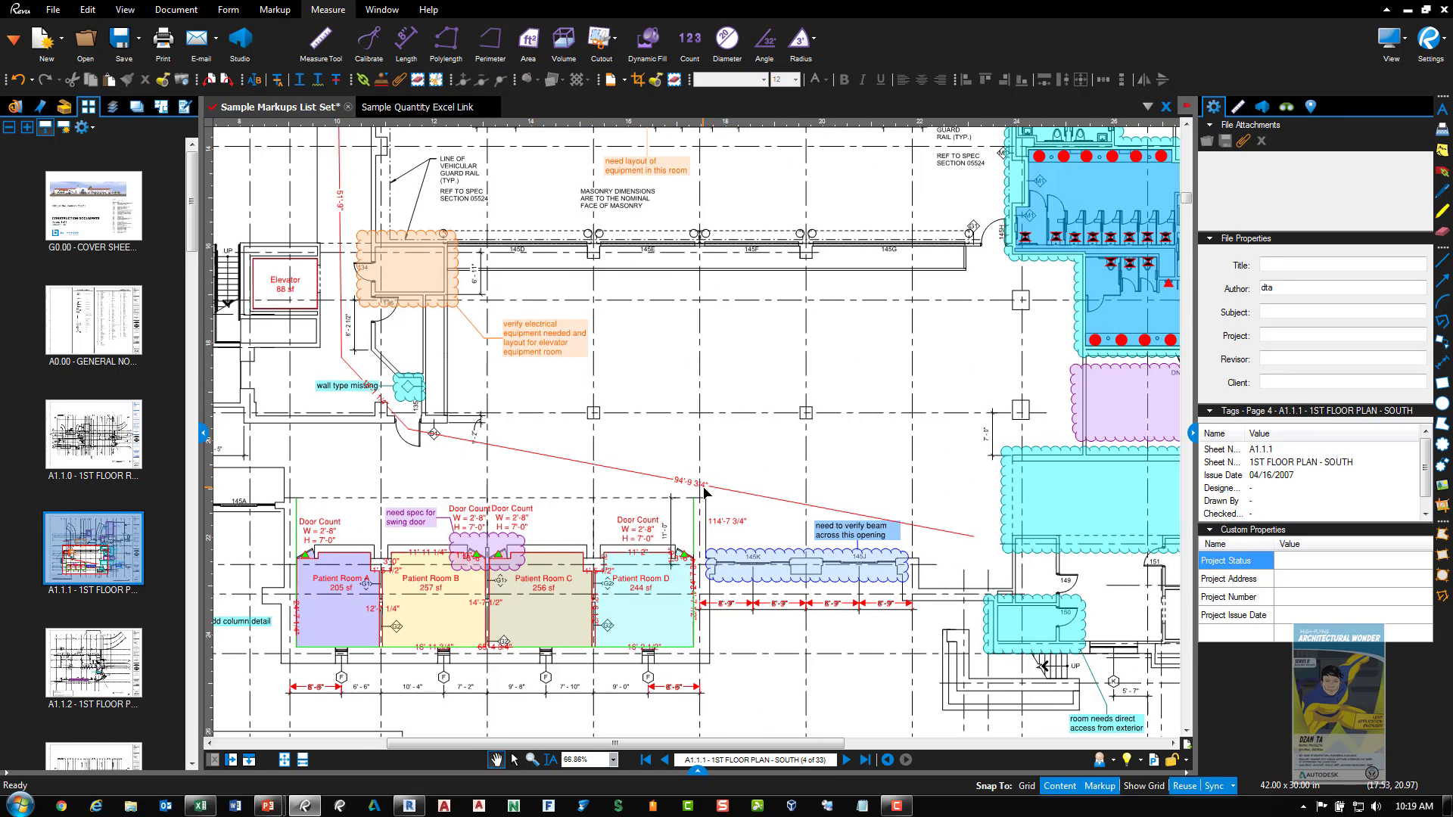
pyautogui.click(497, 451)
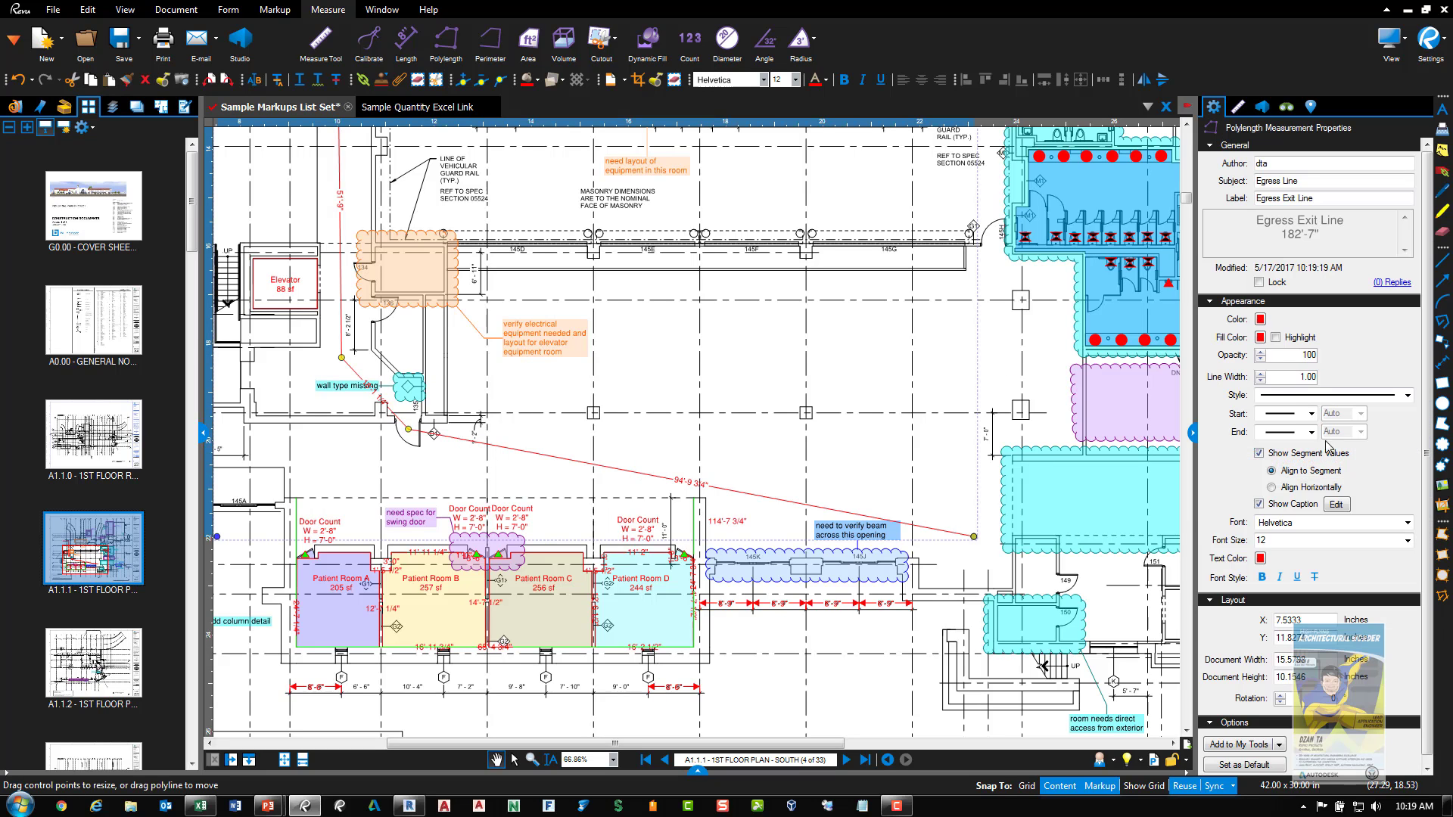
pyautogui.click(1336, 505)
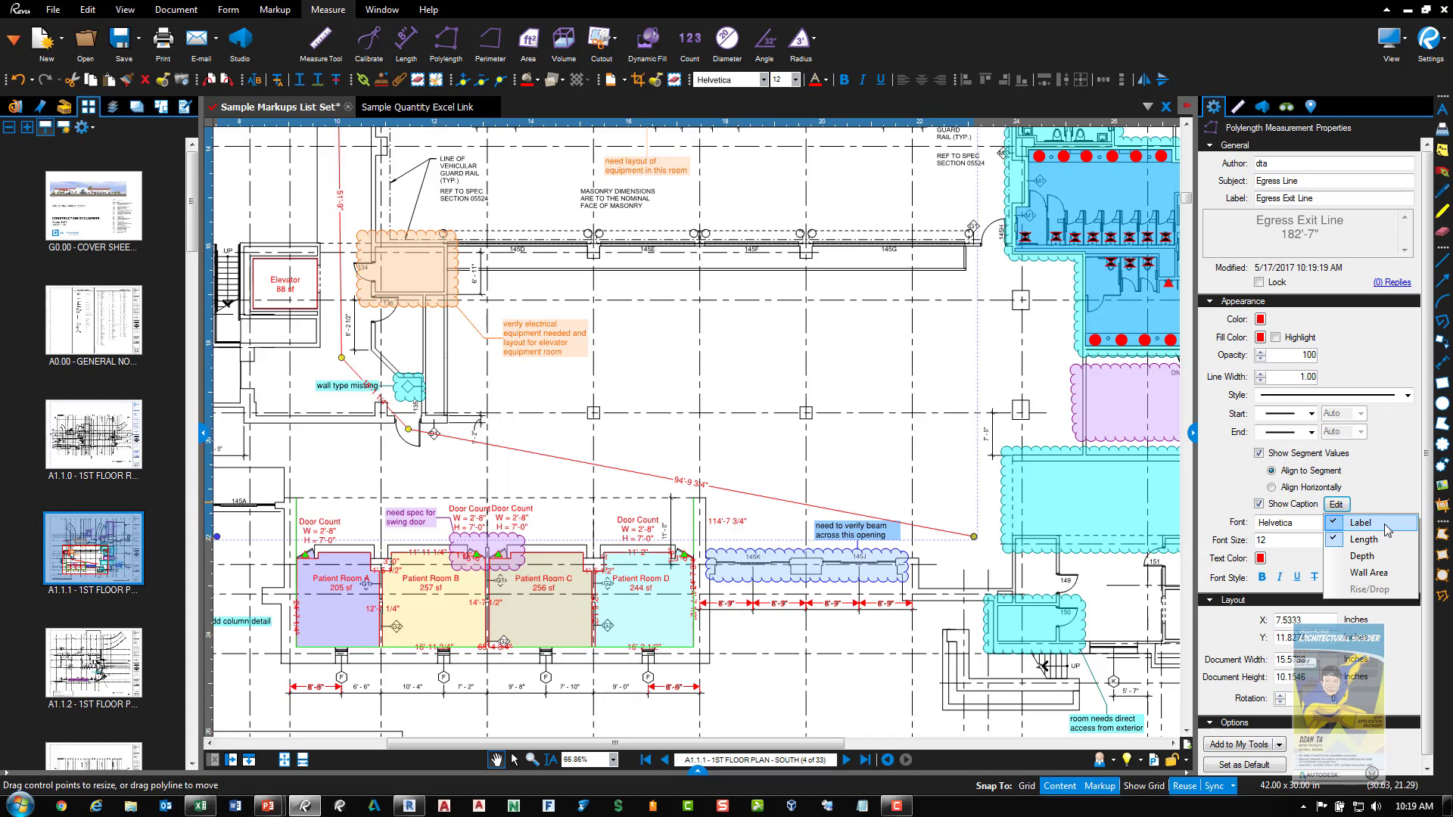
pyautogui.click(1382, 560)
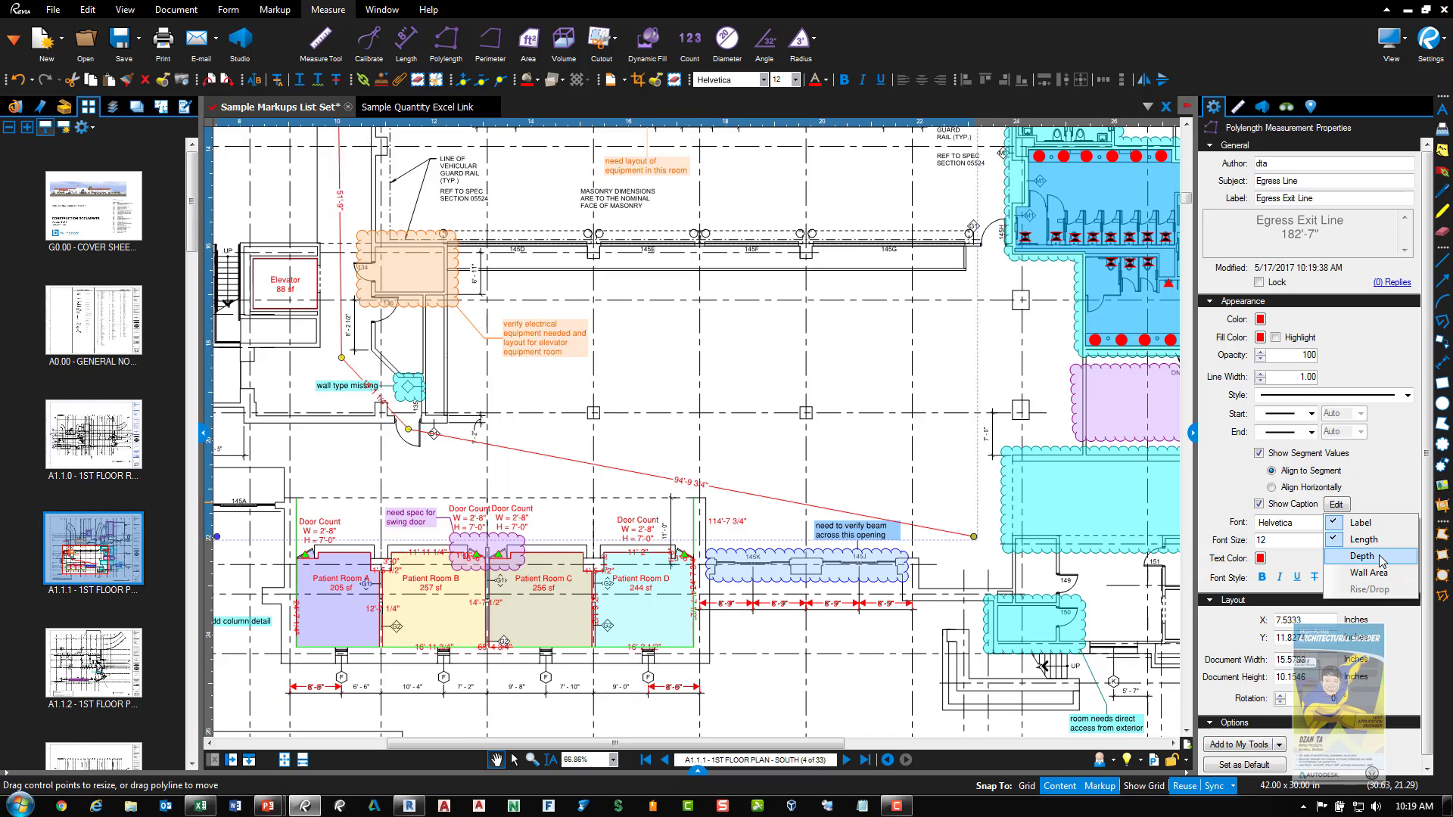
pyautogui.click(642, 446)
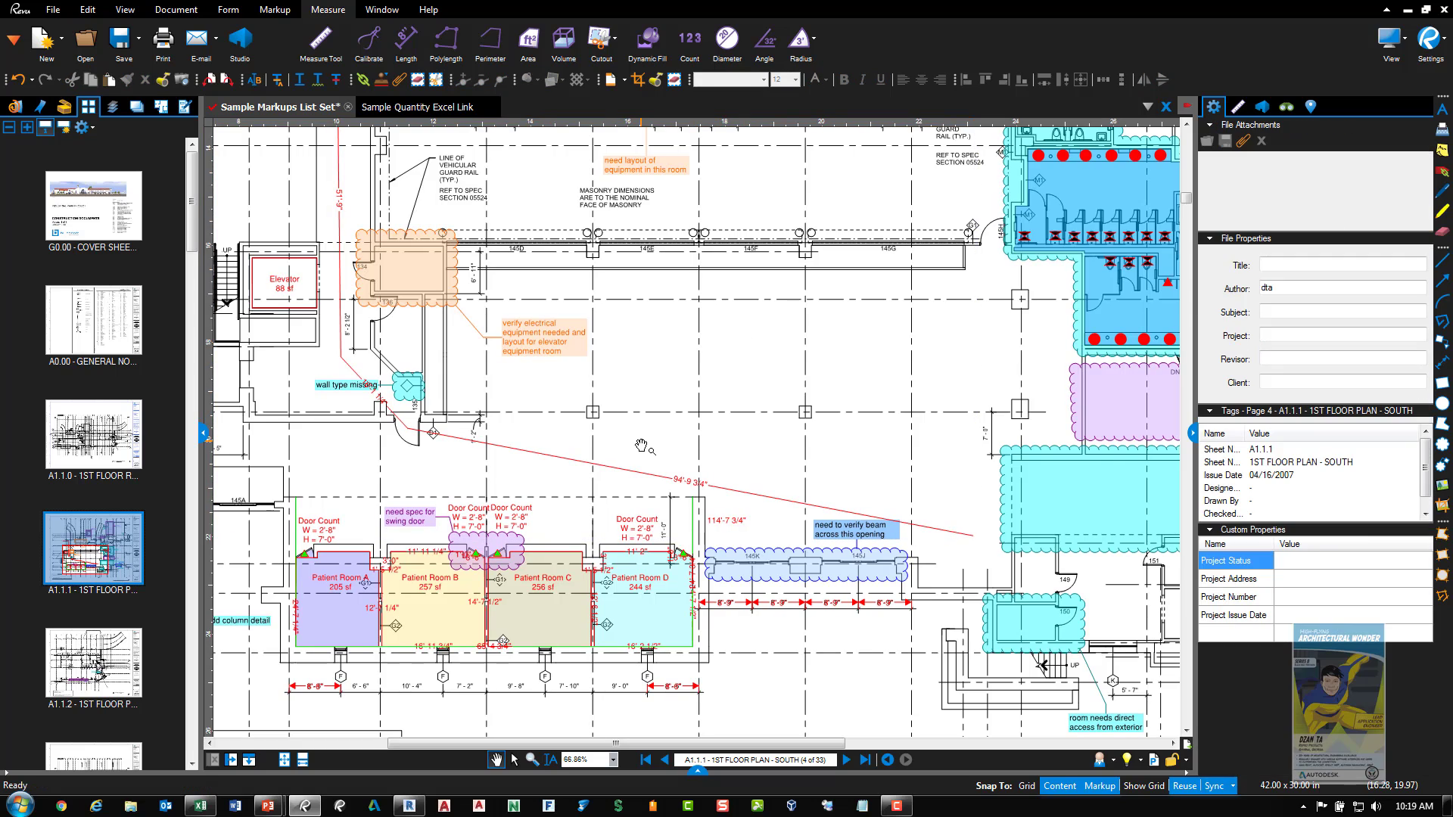
# Align the egress line's segment length values horizontally and bring the door bend into view
pyautogui.click(683, 483)
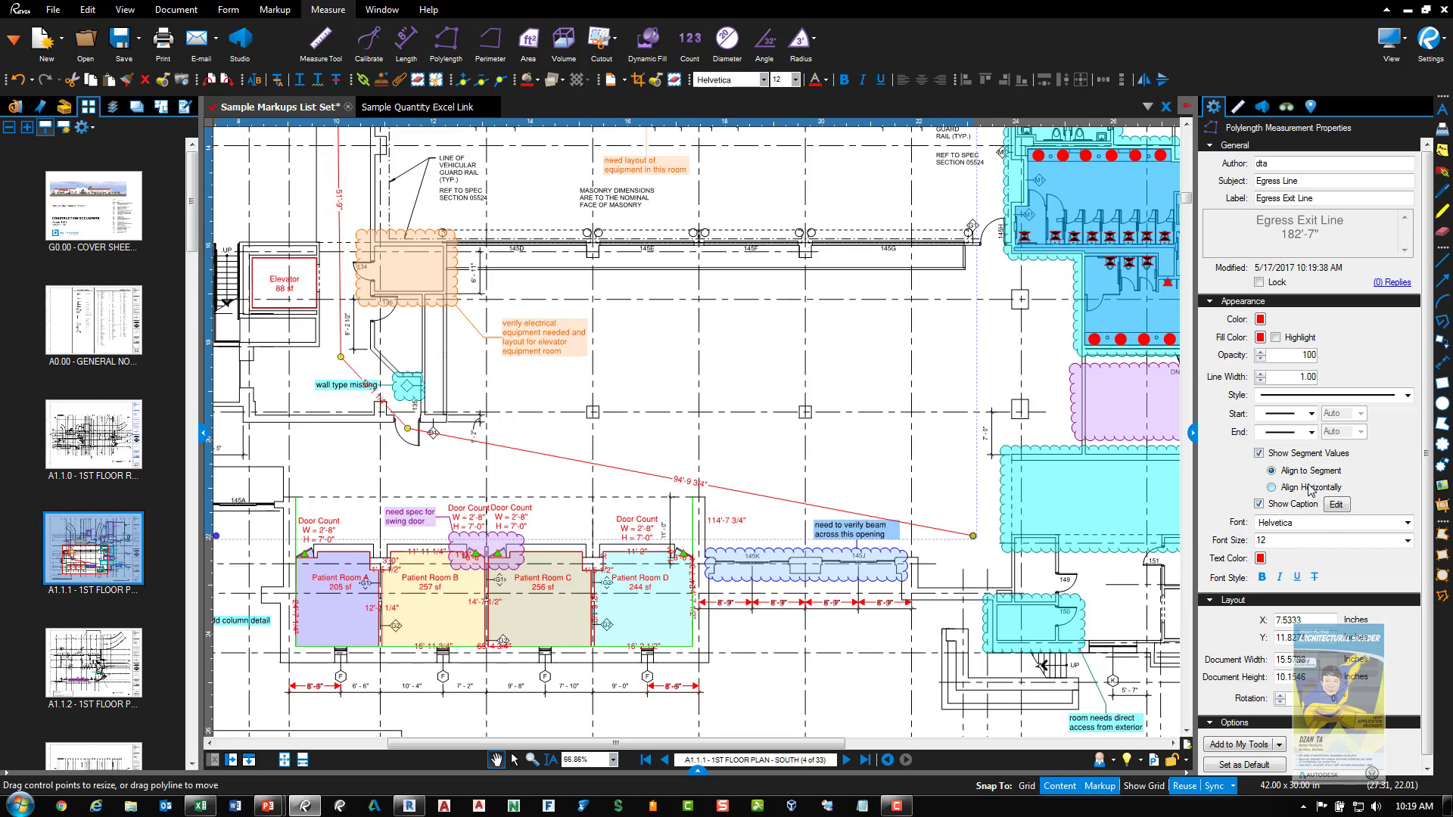
pyautogui.click(1312, 488)
pyautogui.click(666, 390)
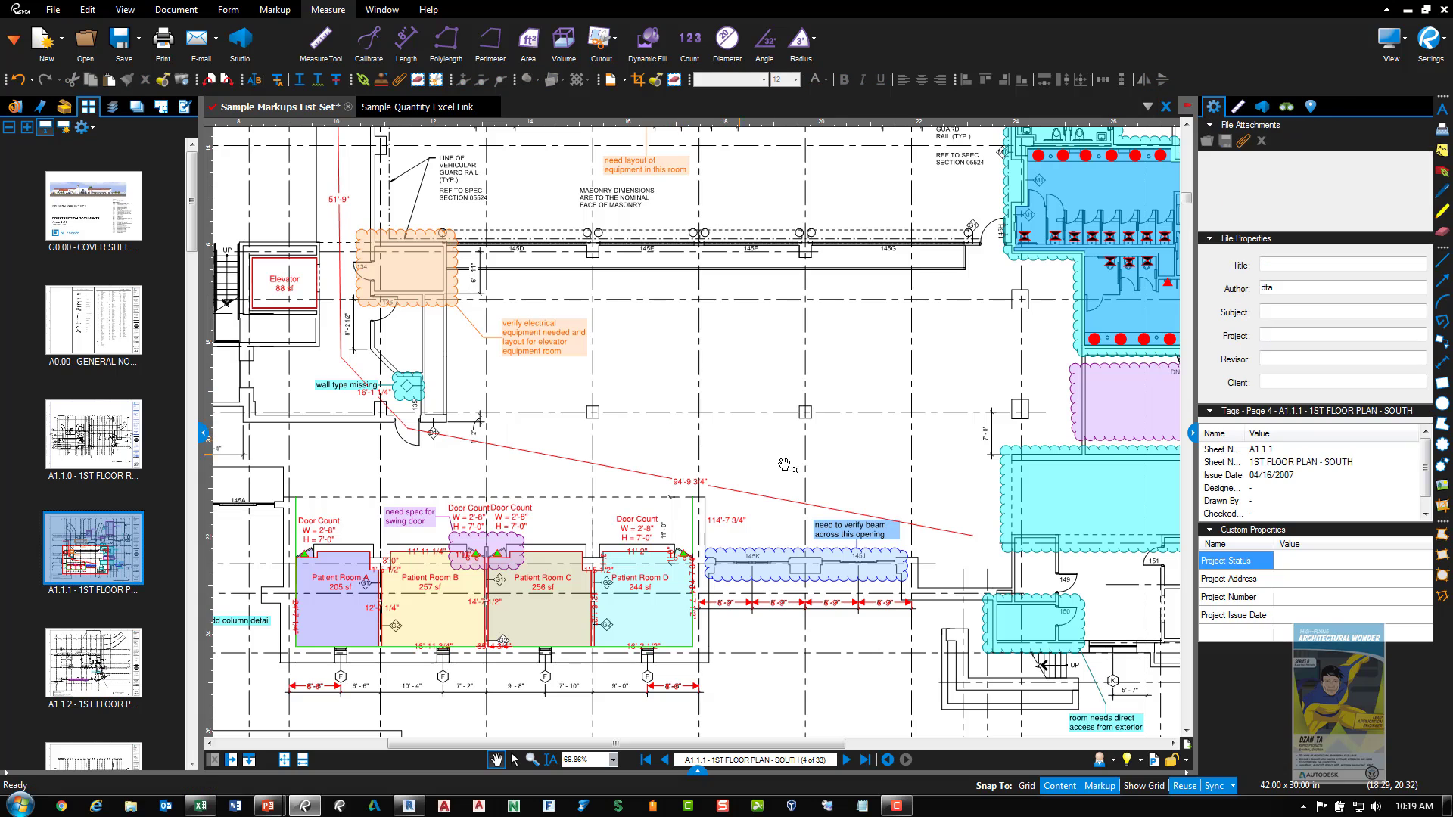
pyautogui.moveTo(824, 489); pyautogui.dragTo(916, 544)
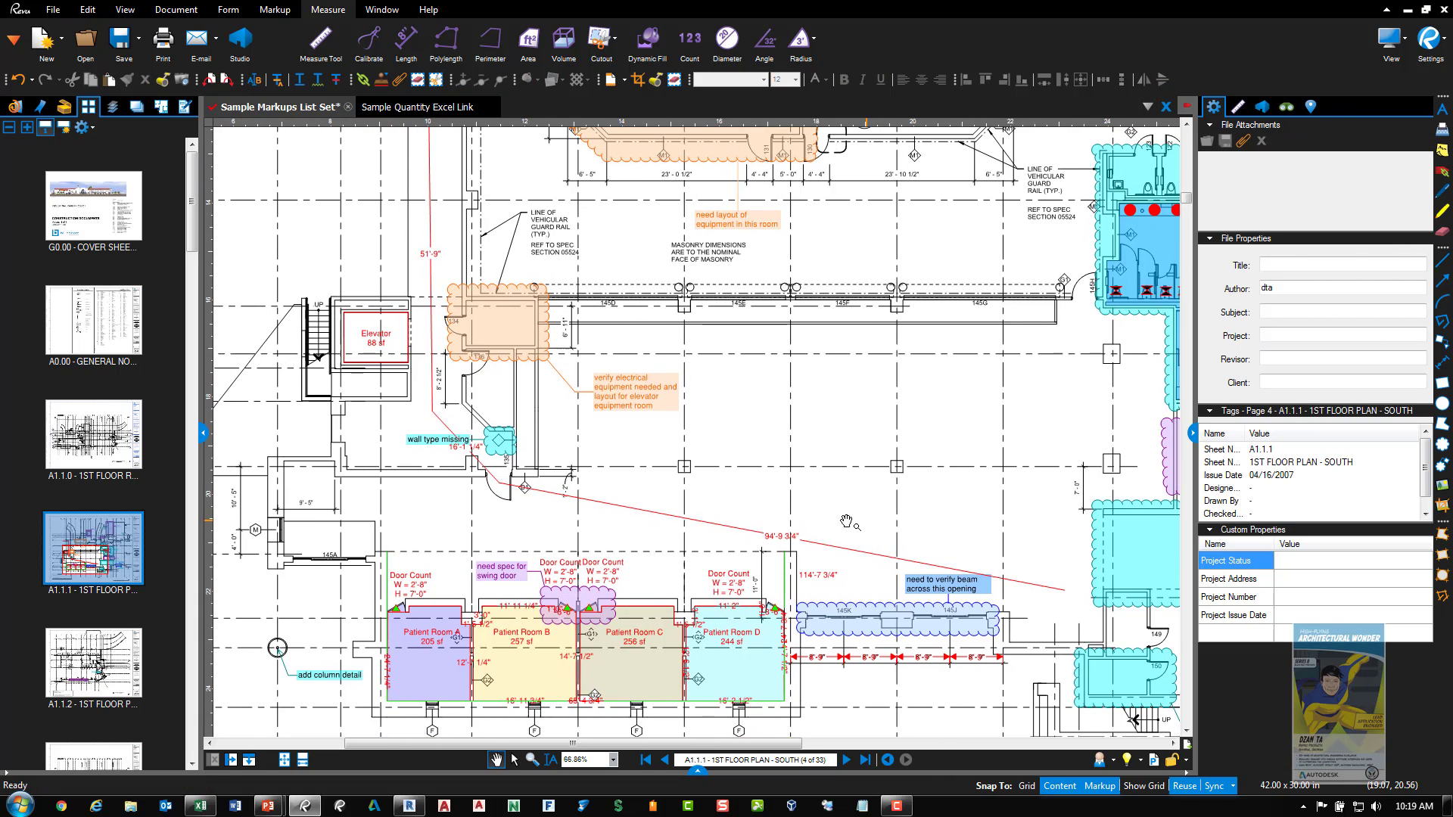
pyautogui.click(757, 533)
pyautogui.scroll(5, 480, 471)
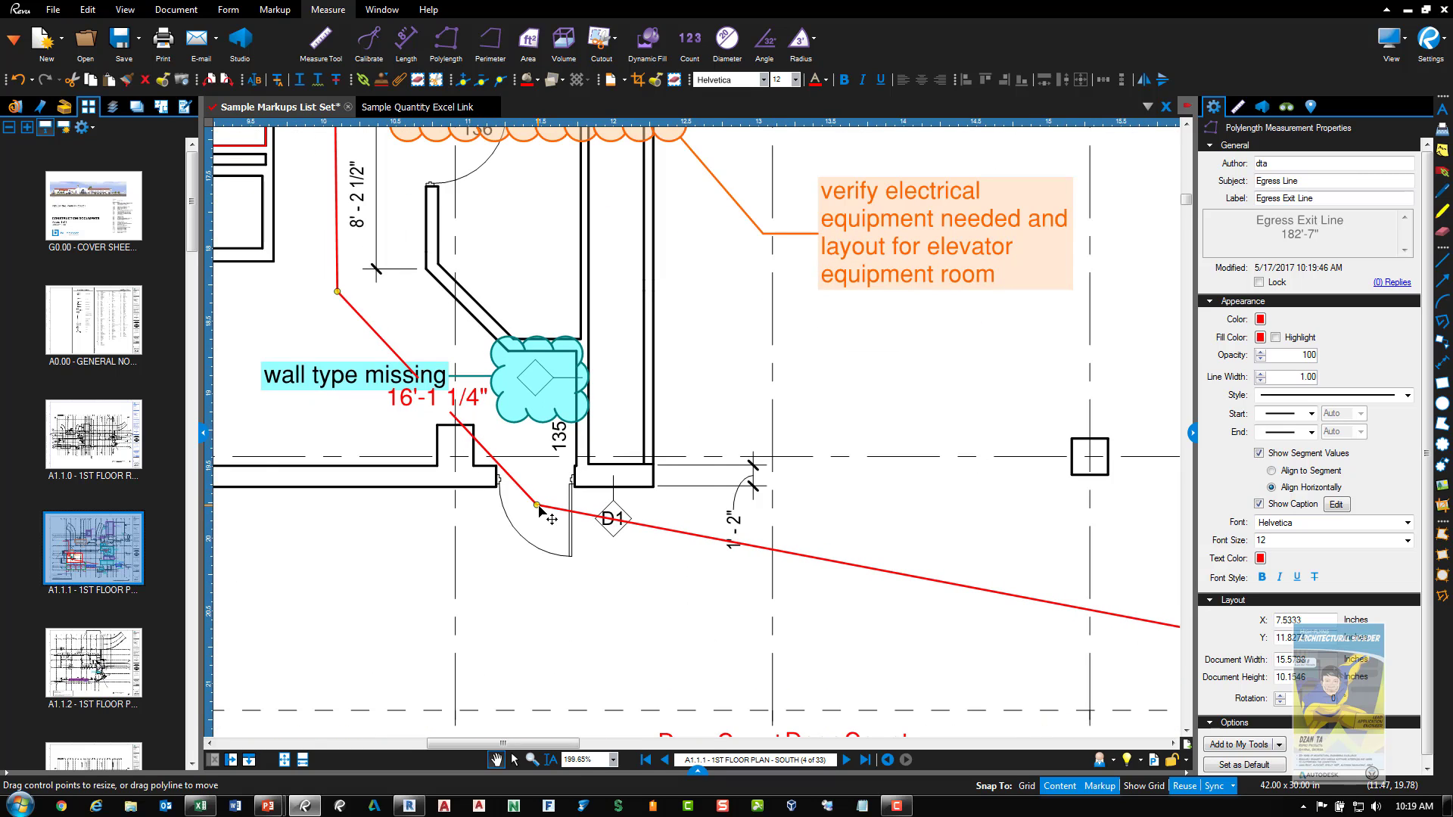
# Split the Egress Exit Line at its door bend point and check both pieces' lengths
pyautogui.rightClick(539, 513)
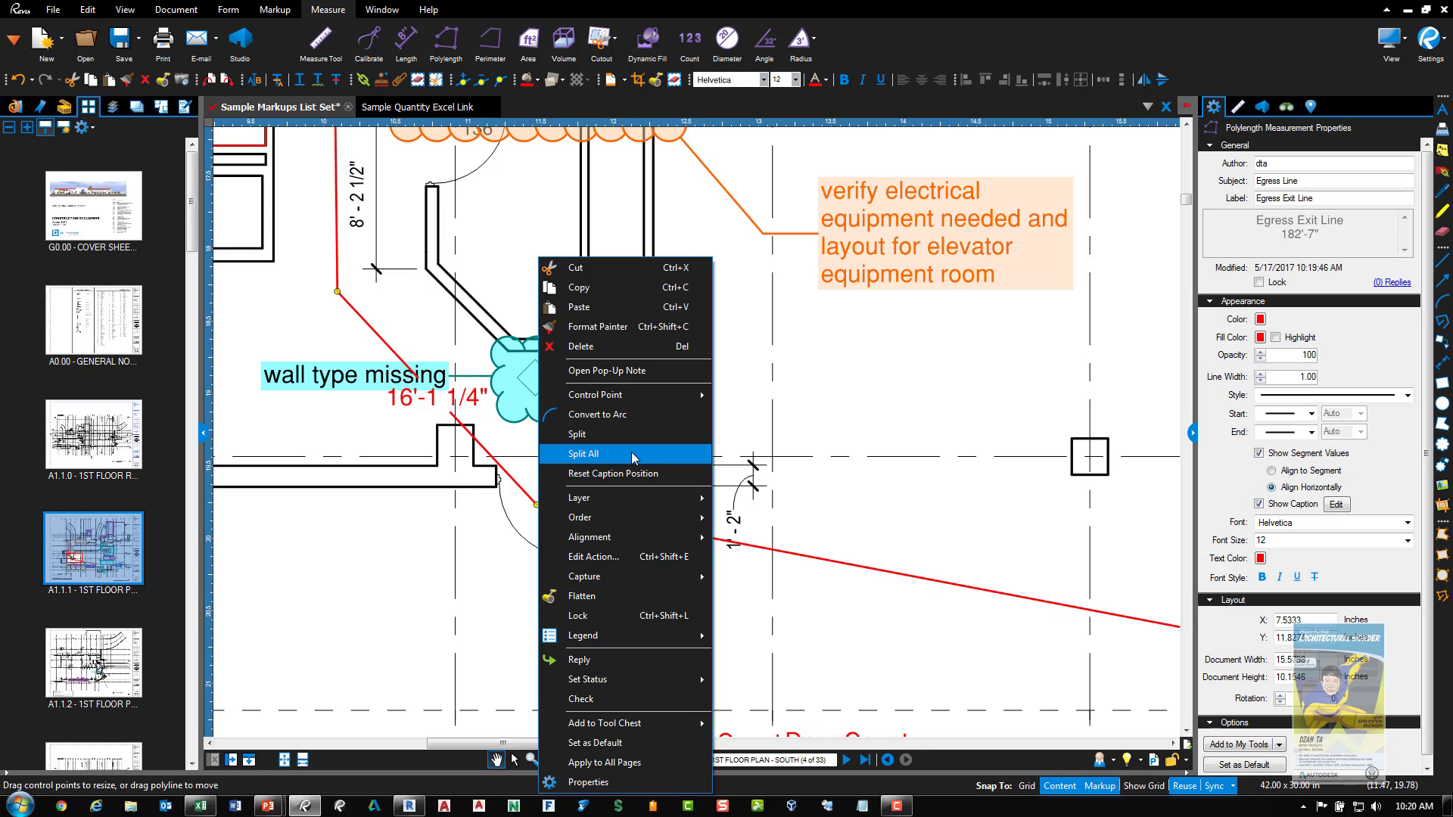
pyautogui.click(579, 435)
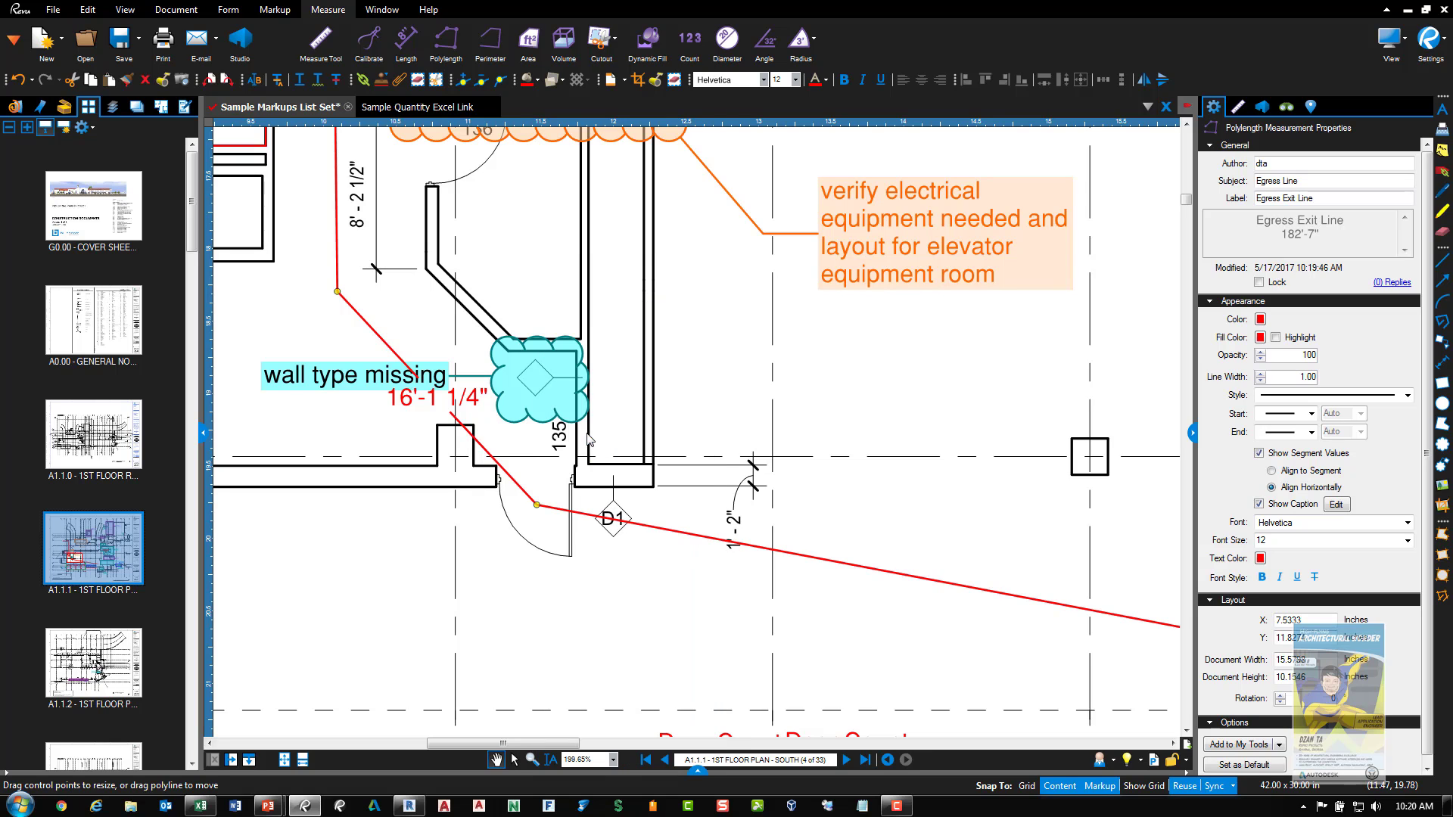
pyautogui.click(487, 548)
pyautogui.click(516, 484)
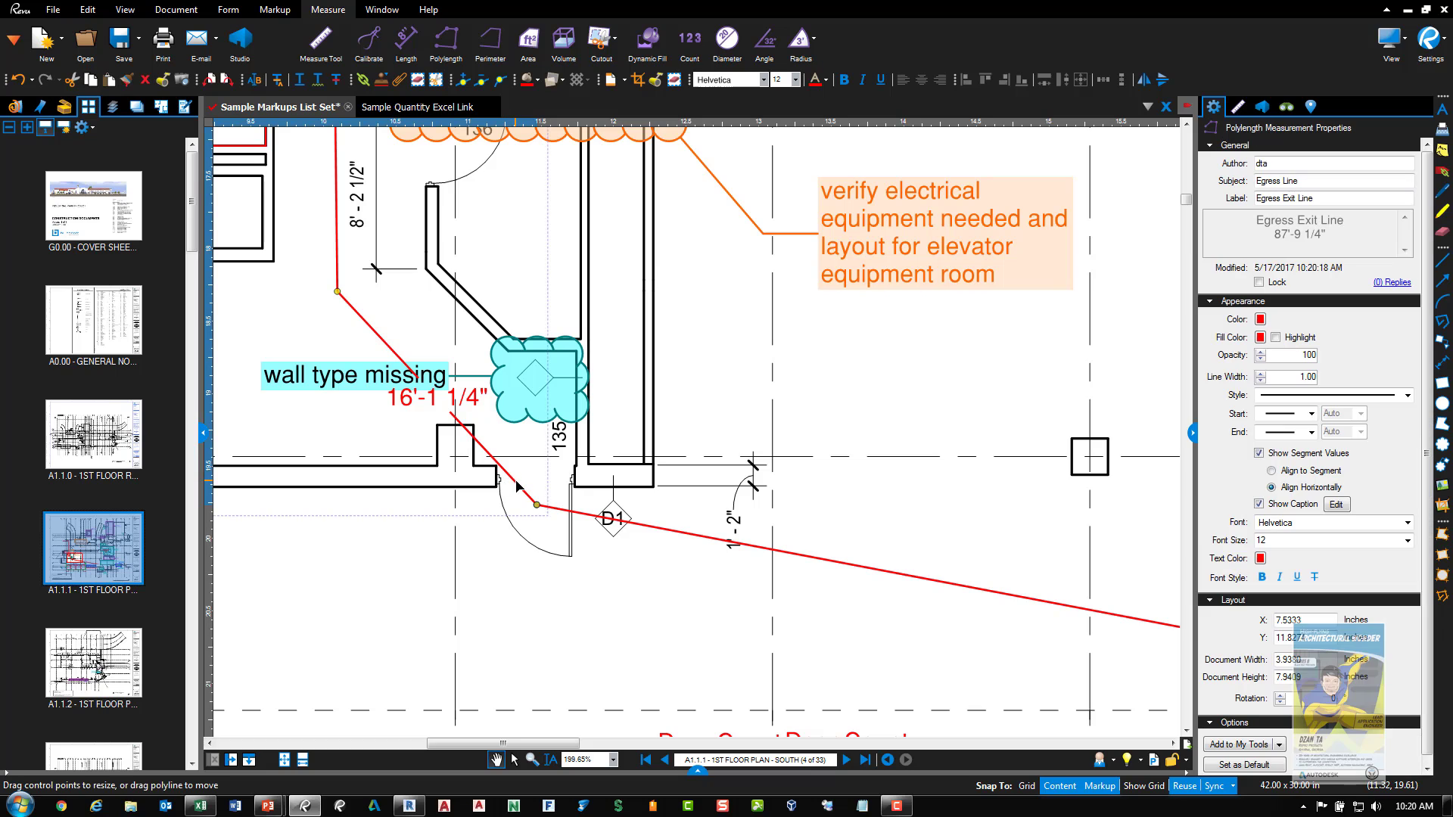
pyautogui.click(540, 564)
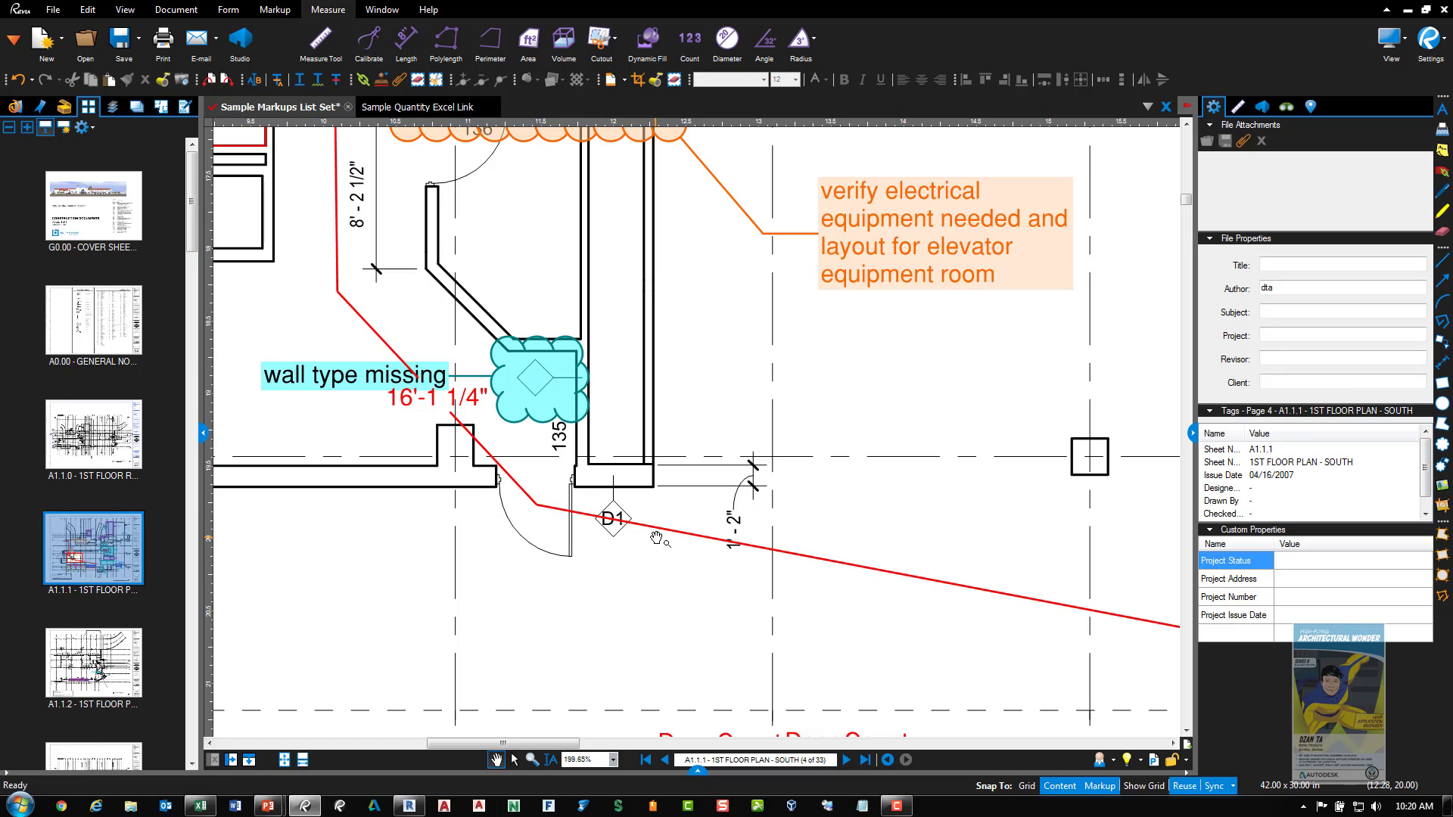
pyautogui.click(665, 537)
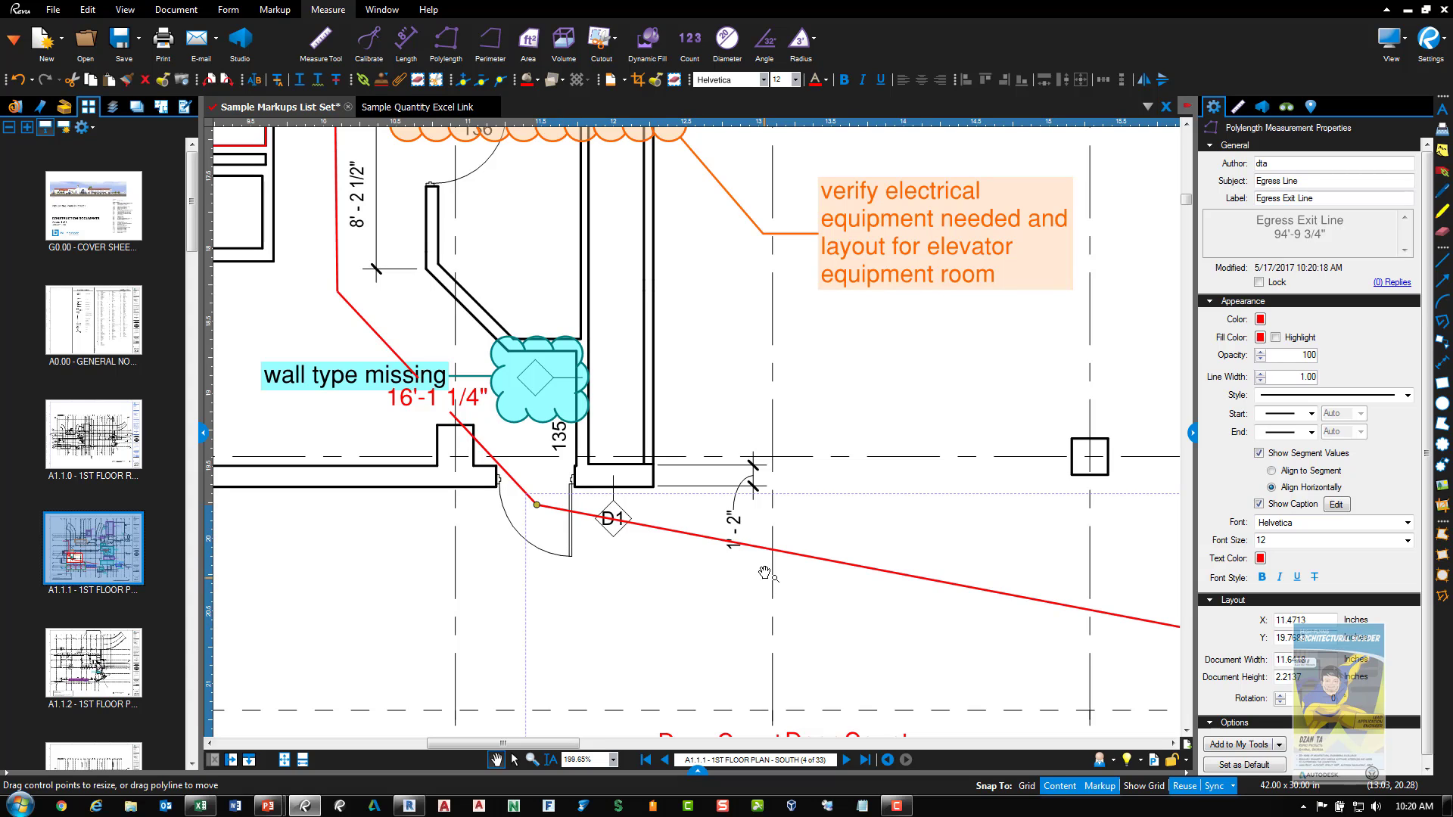
# Resume the Egress Line from its end, adding 8'-4 1/4" and 8'-3/4" legs for 104'-2 1/4"
pyautogui.rightClick(536, 506)
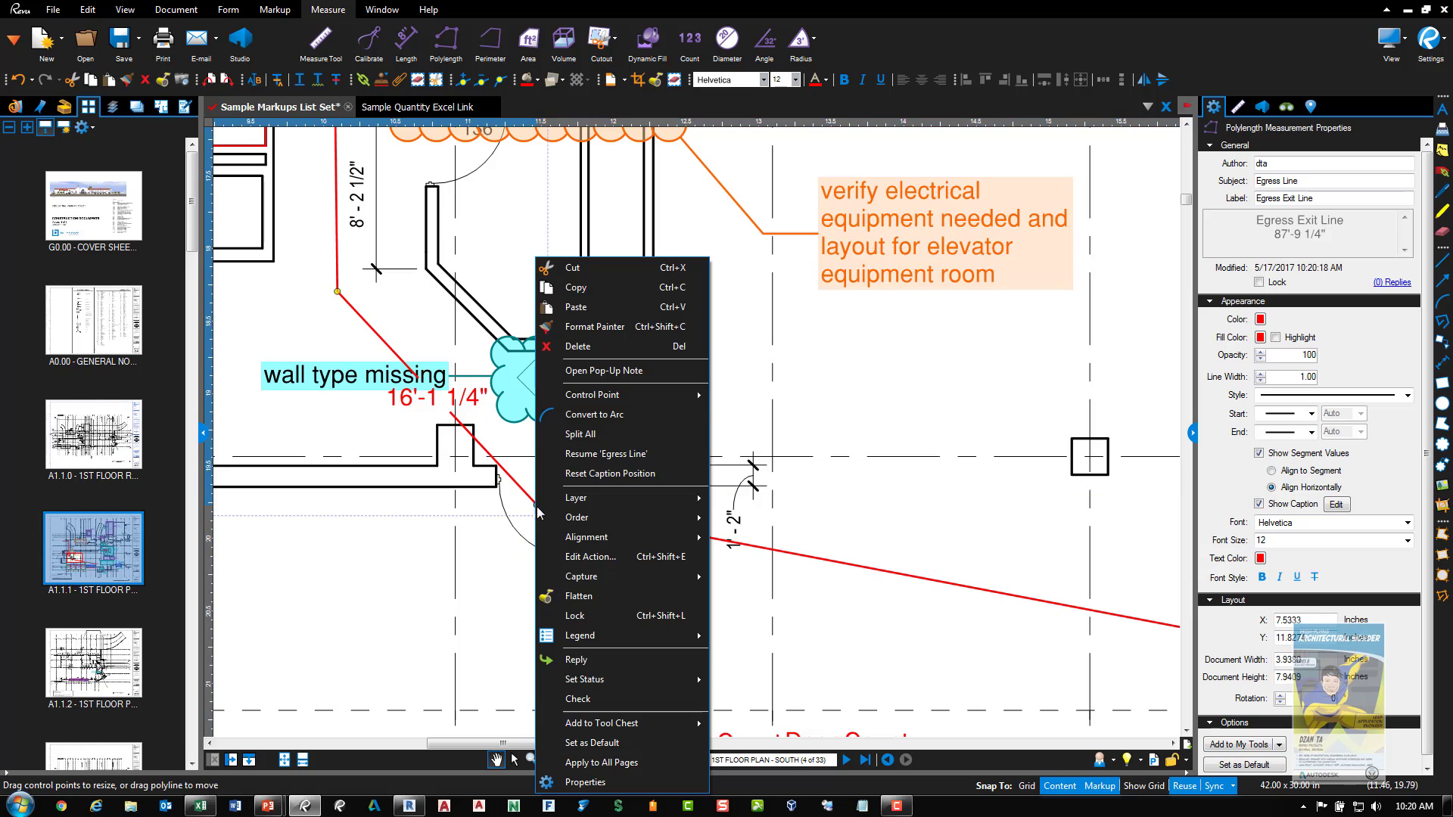
pyautogui.click(634, 455)
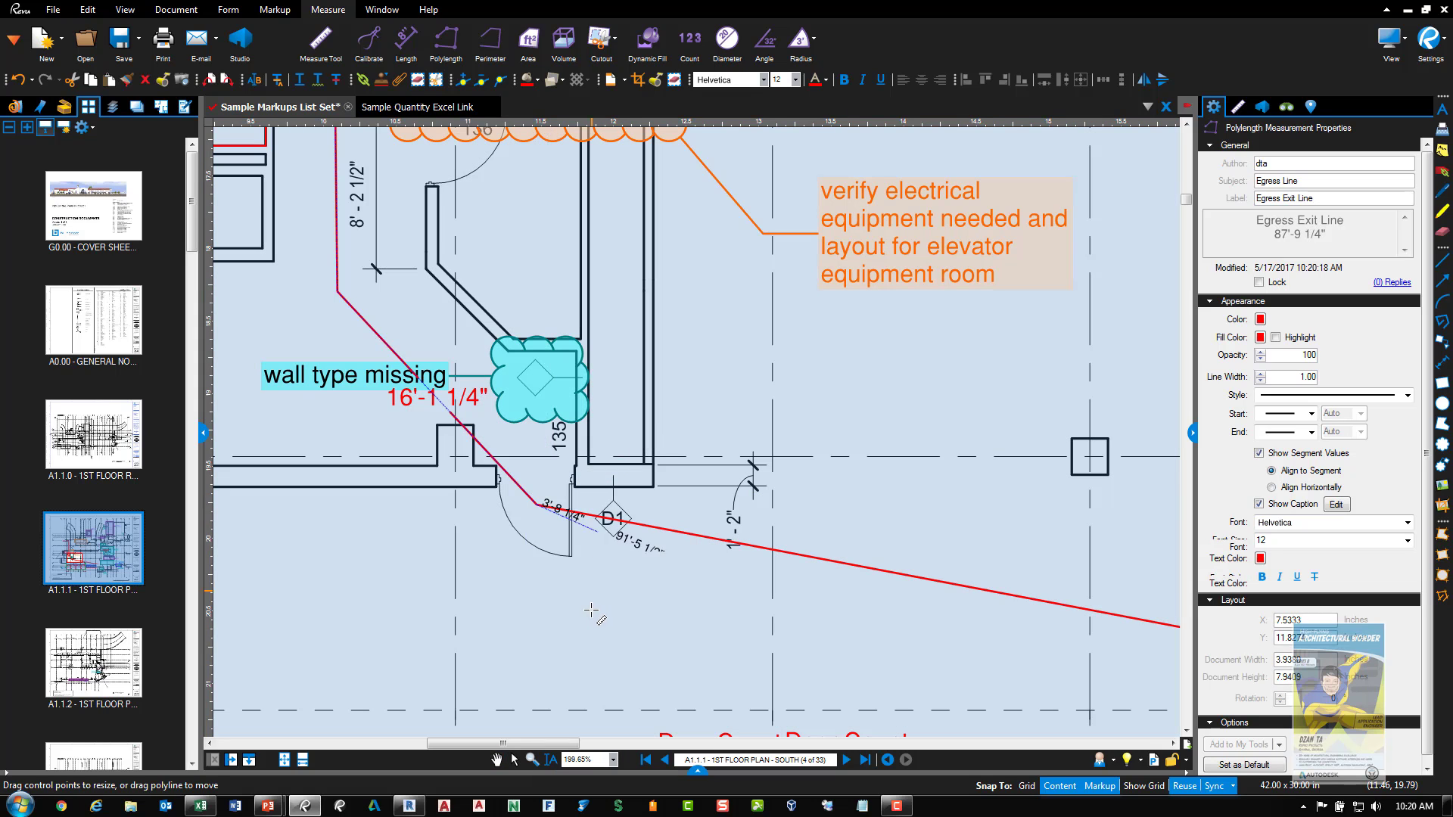
pyautogui.click(537, 656)
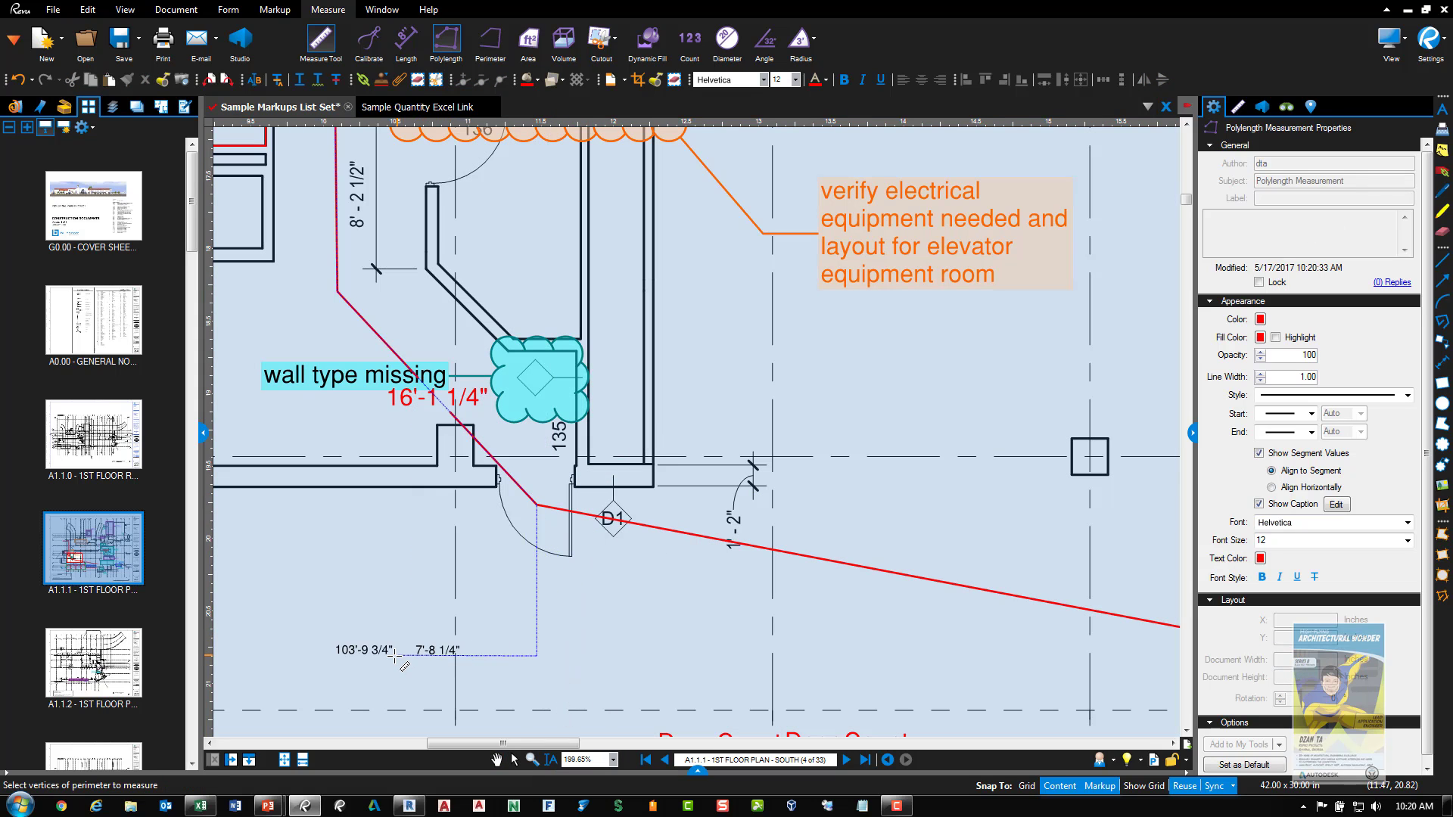
pyautogui.doubleClick(390, 655)
pyautogui.click(663, 534)
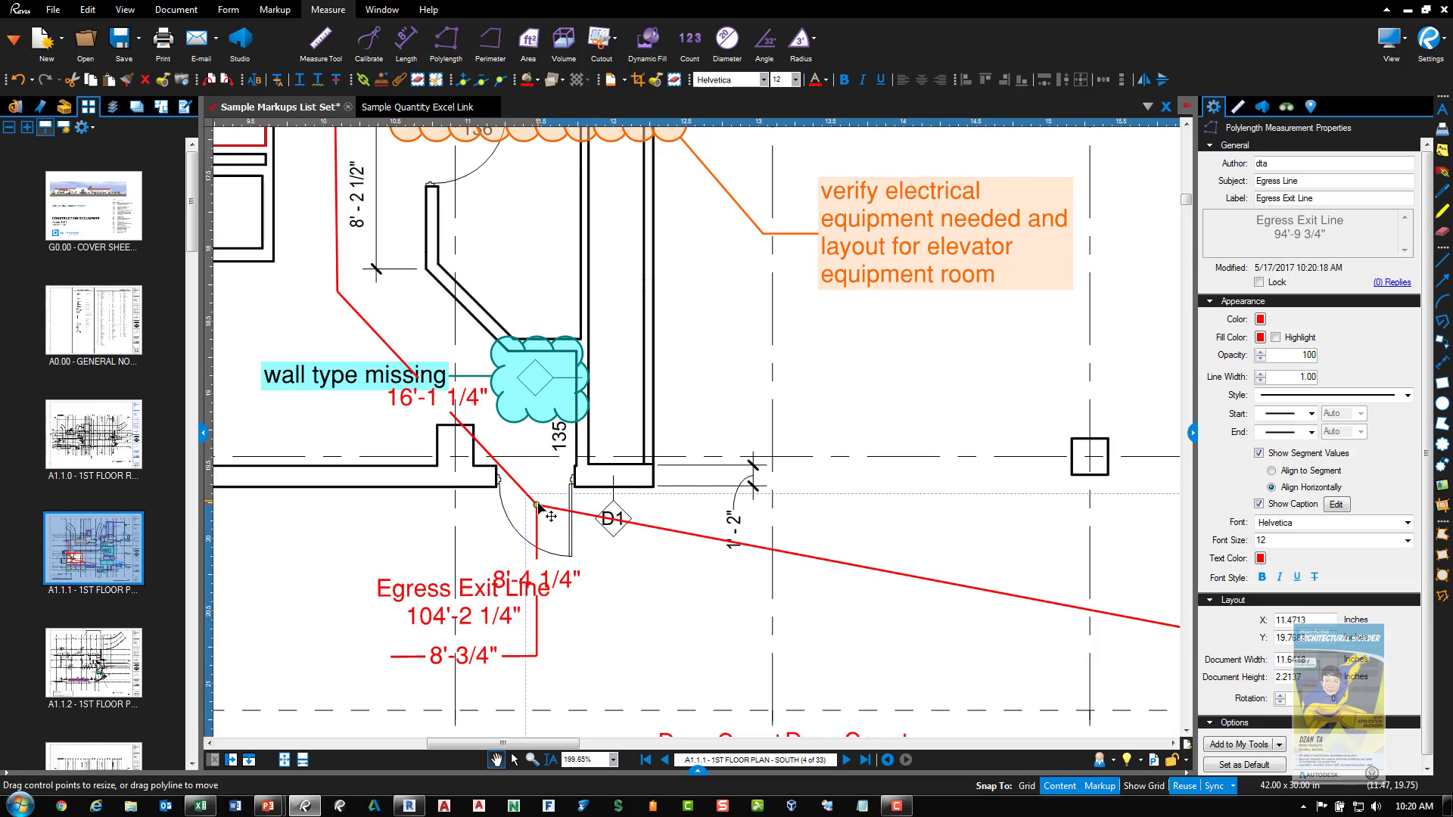
pyautogui.click(453, 604)
pyautogui.click(415, 607)
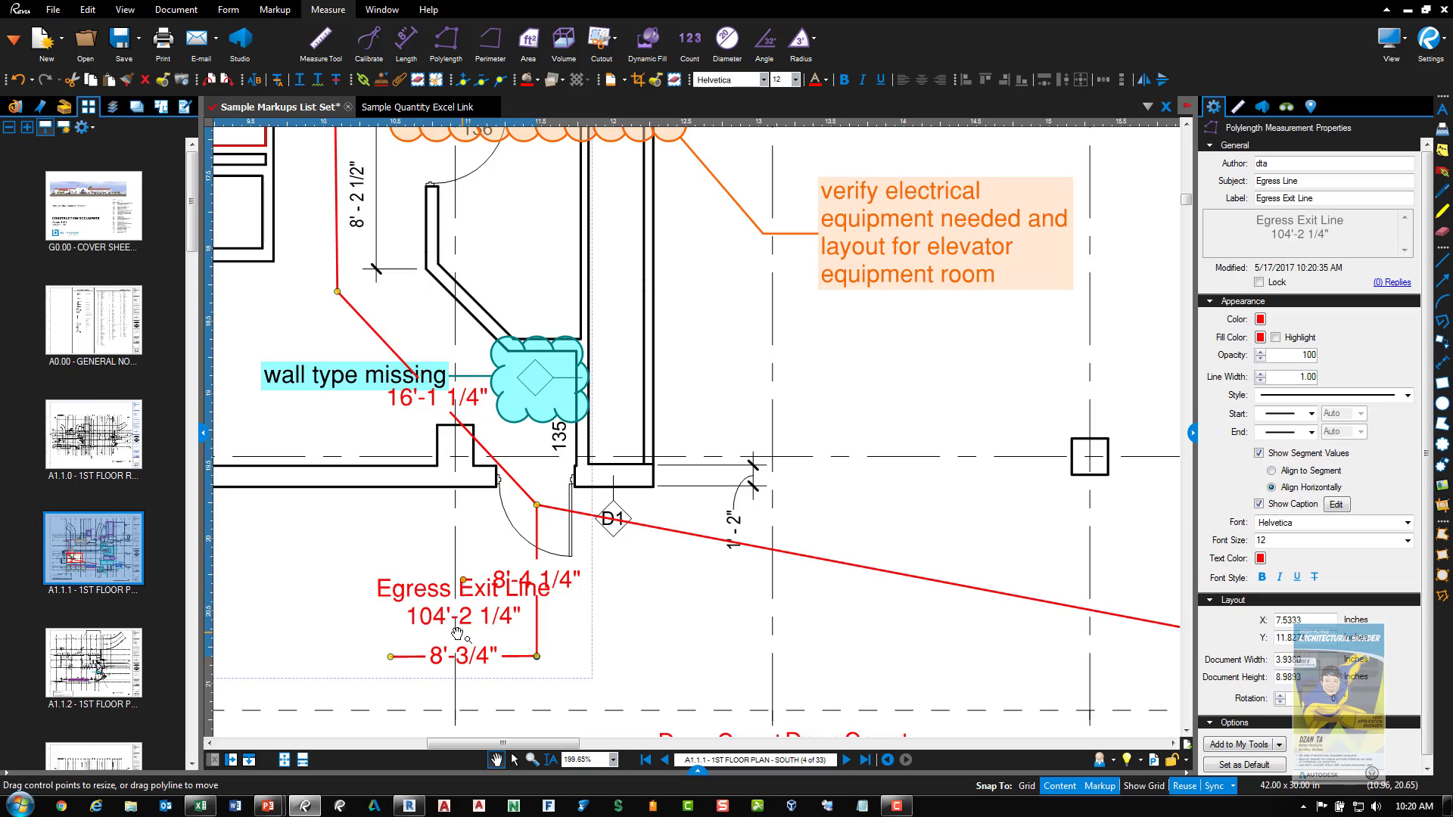
pyautogui.click(555, 589)
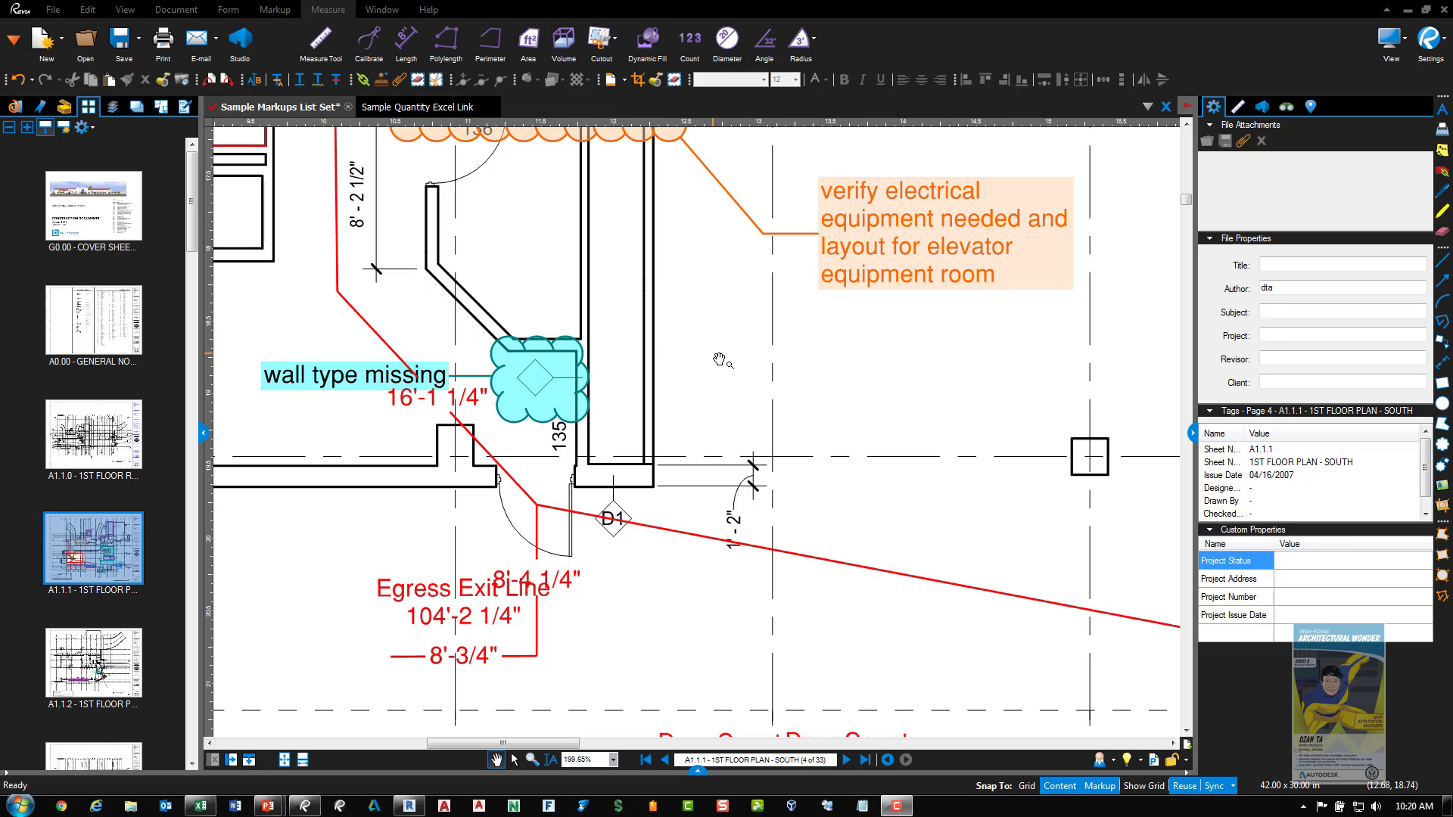
# Go to sheet A2.2 (page 13 of 33) from Thumbnails and zoom to the garage doors
pyautogui.scroll(-3, 738, 378)
pyautogui.scroll(-1, 748, 386)
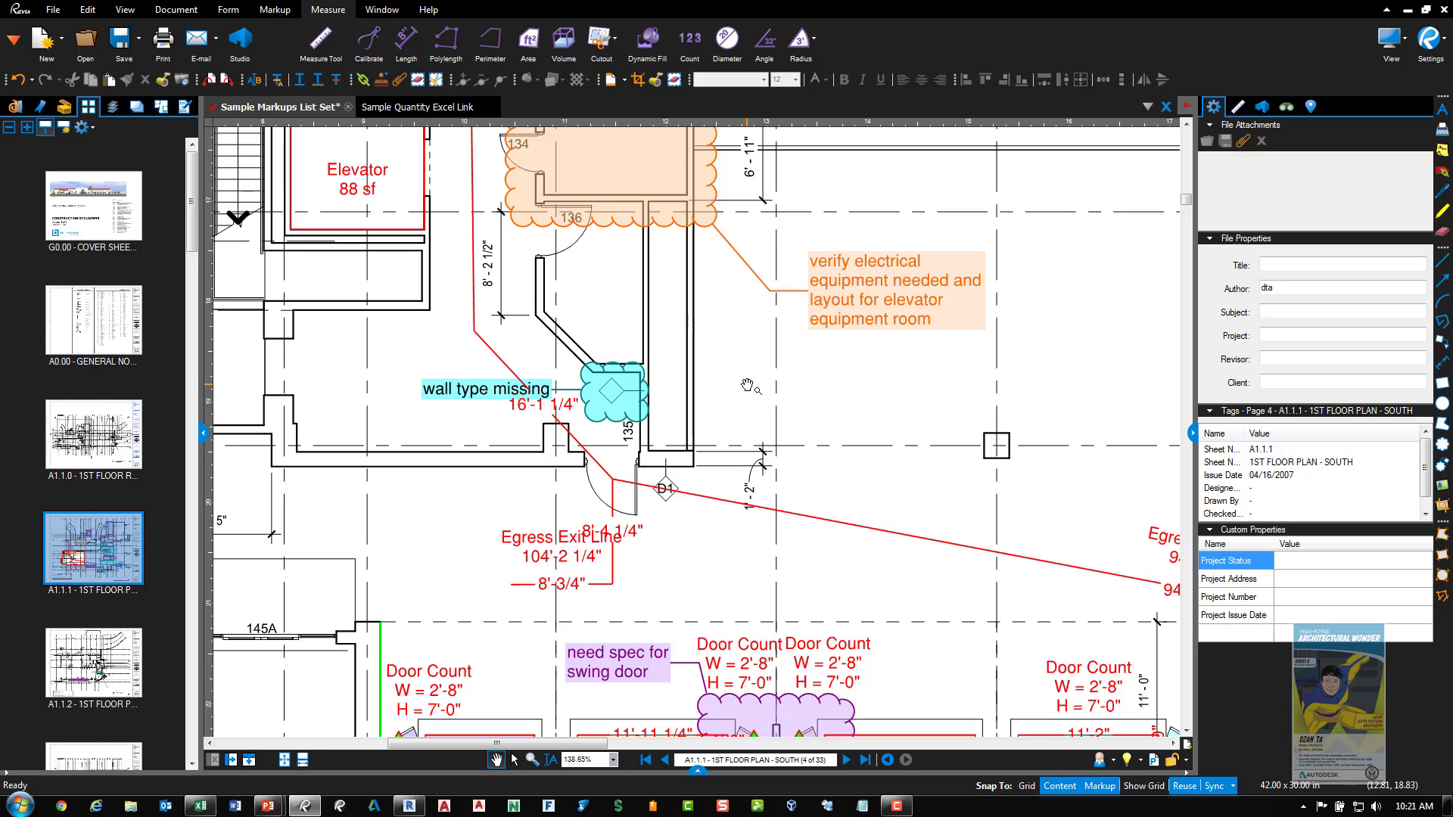
pyautogui.click(191, 693)
pyautogui.click(192, 693)
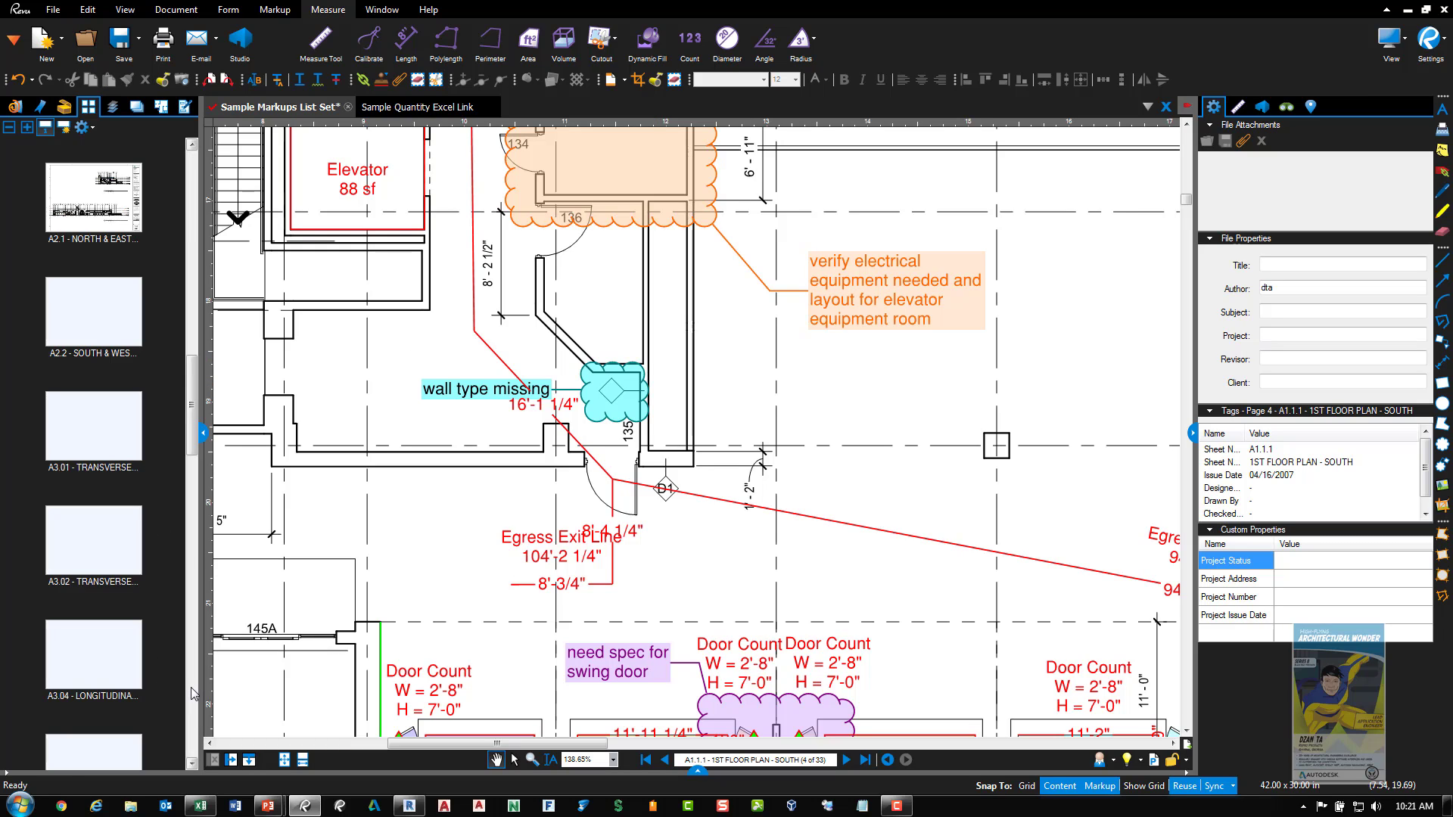
pyautogui.click(120, 317)
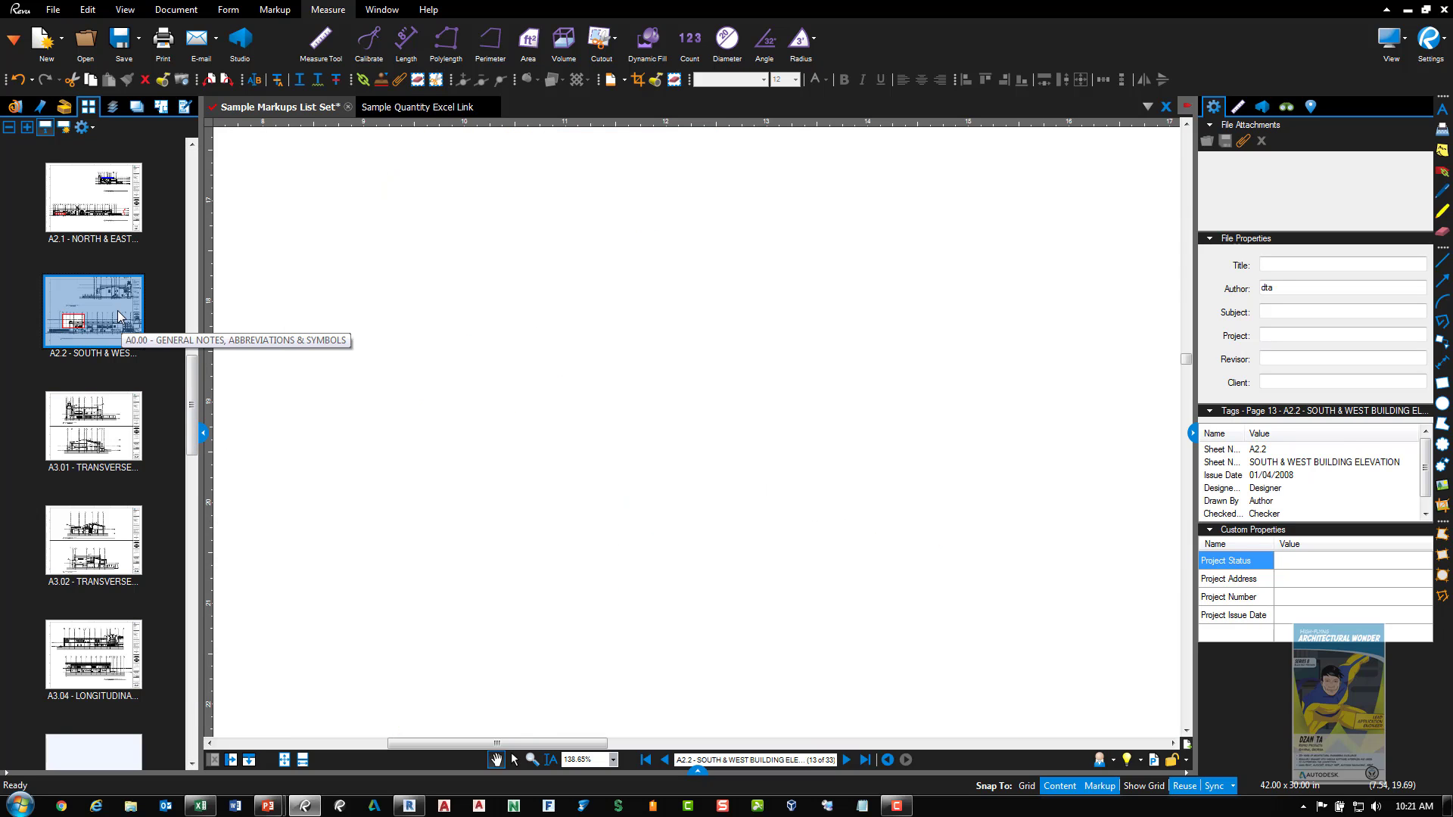
pyautogui.scroll(-3, 530, 394)
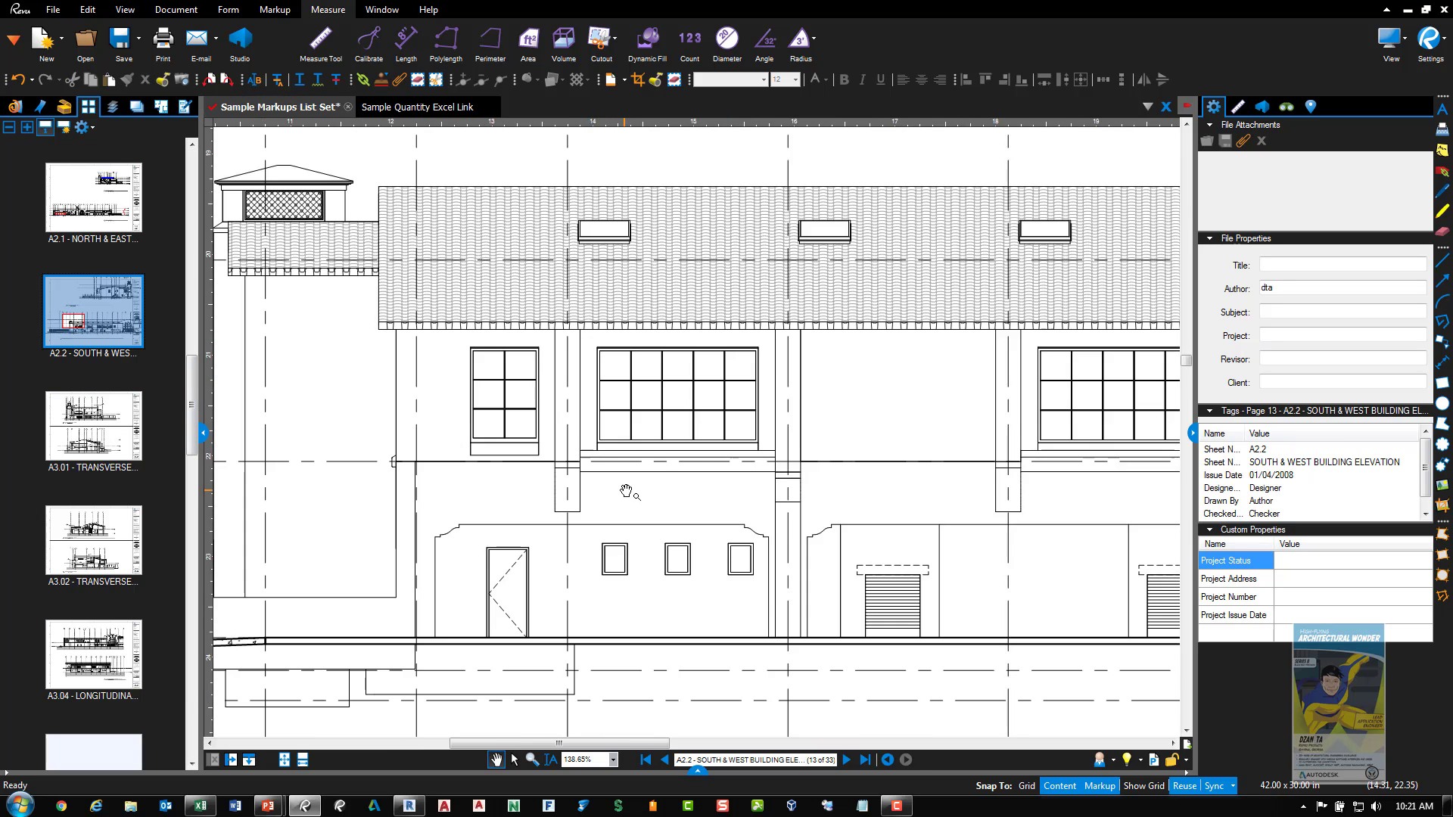
pyautogui.scroll(5, 863, 509)
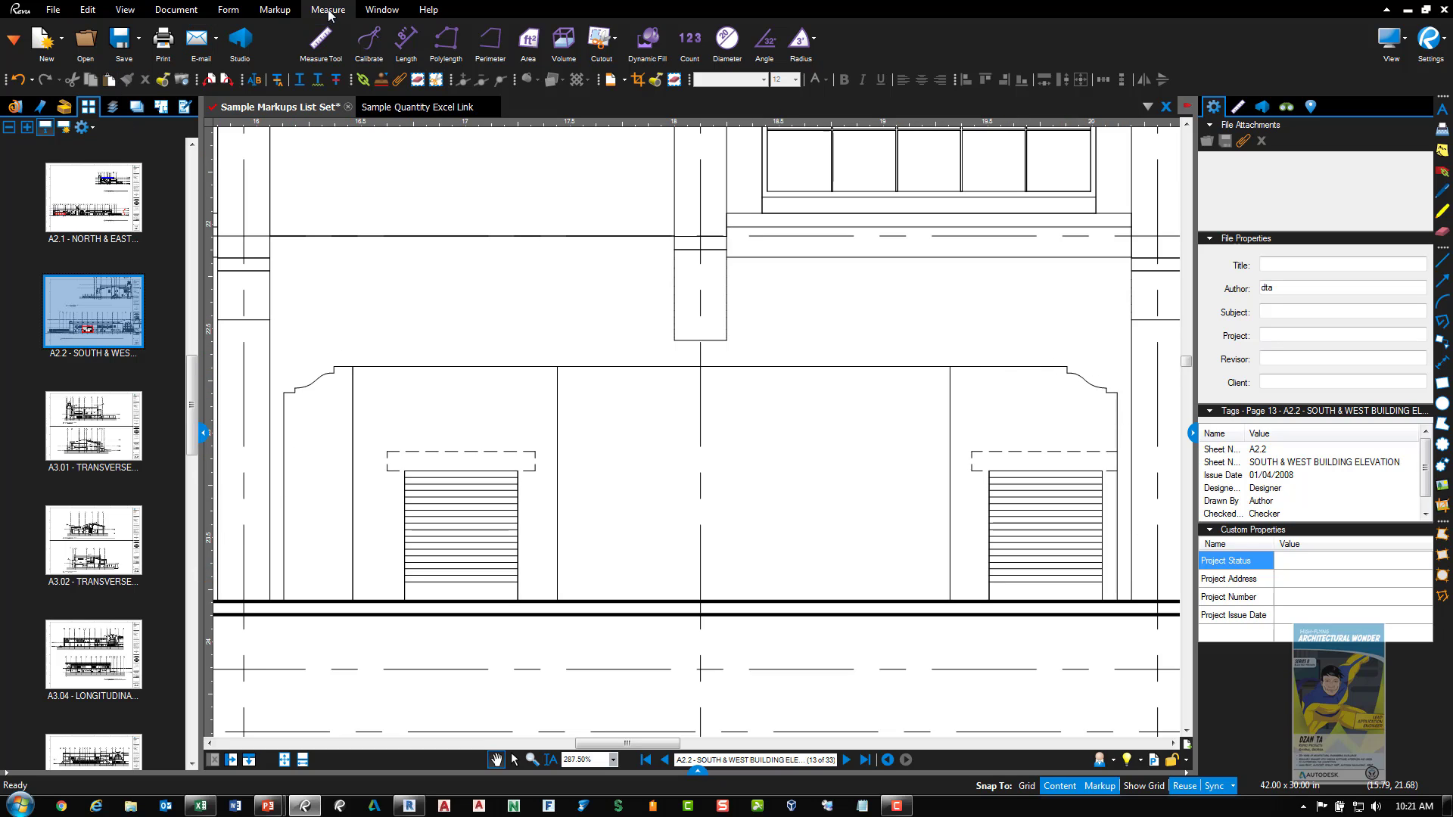
# Trace the elevation wall around both garage doors and both cornices as a 285 sf Footing area
pyautogui.click(530, 42)
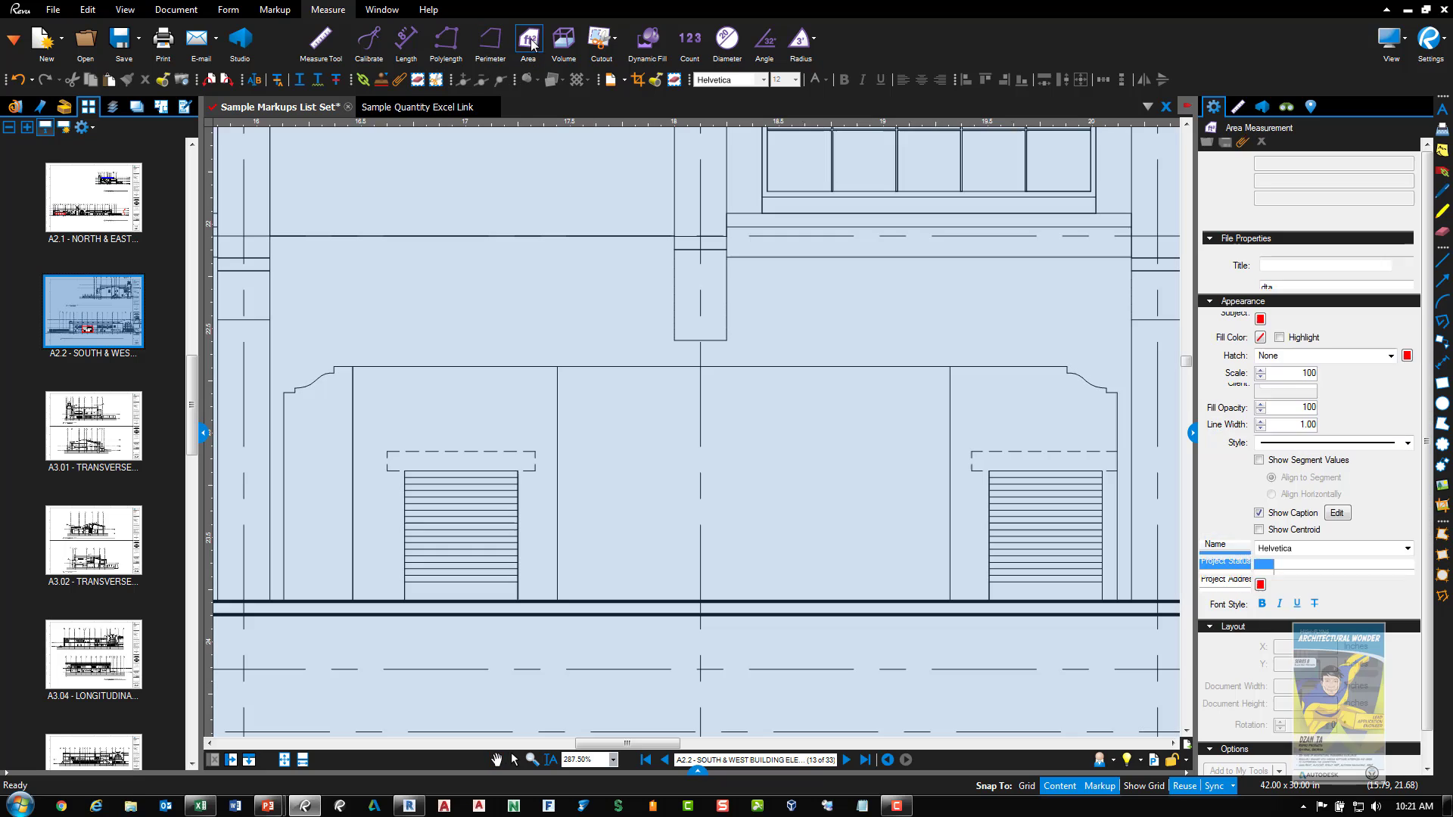
pyautogui.click(284, 601)
pyautogui.click(284, 392)
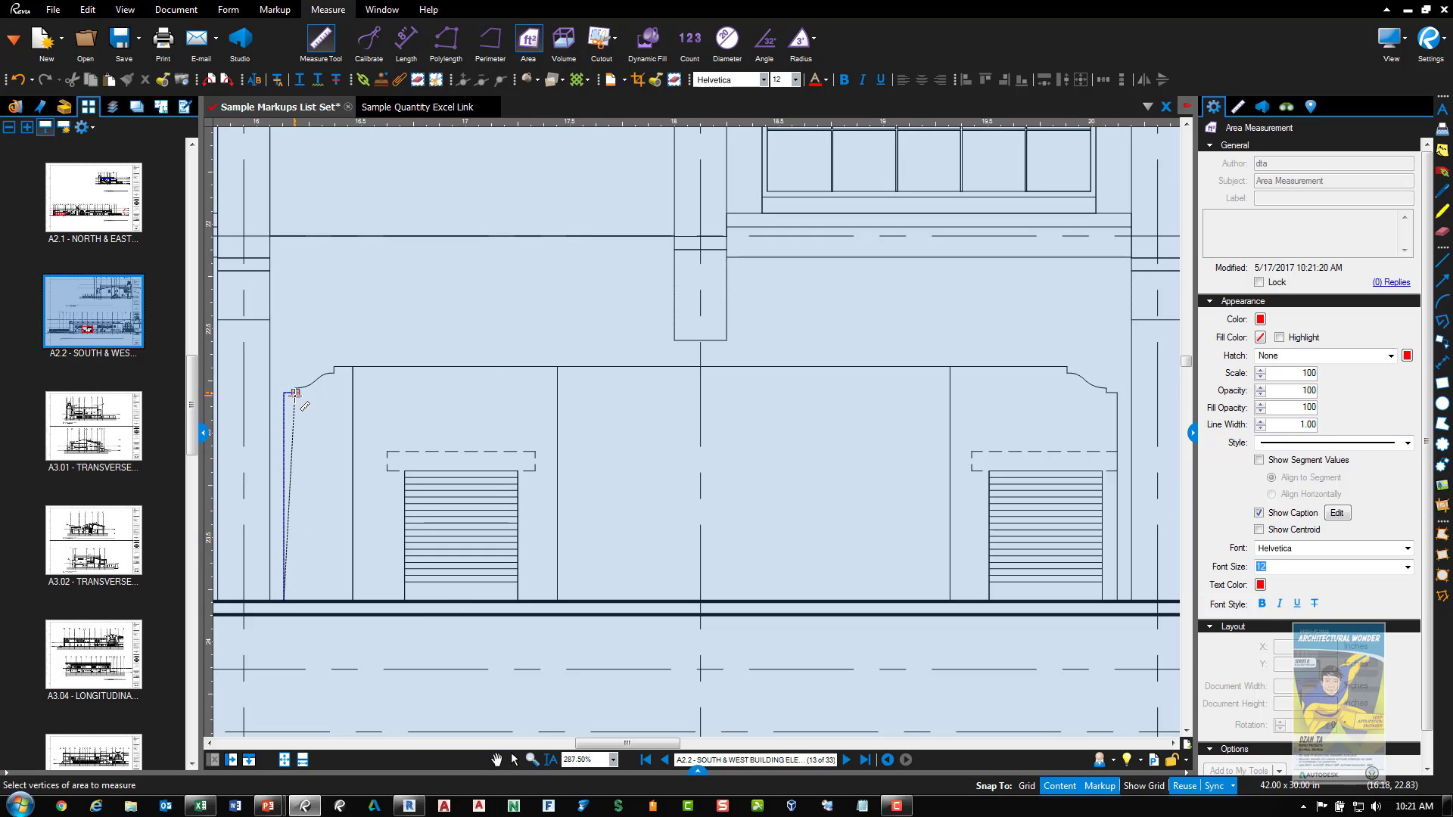
pyautogui.click(295, 392)
pyautogui.click(308, 386)
pyautogui.click(322, 379)
pyautogui.click(333, 374)
pyautogui.click(334, 367)
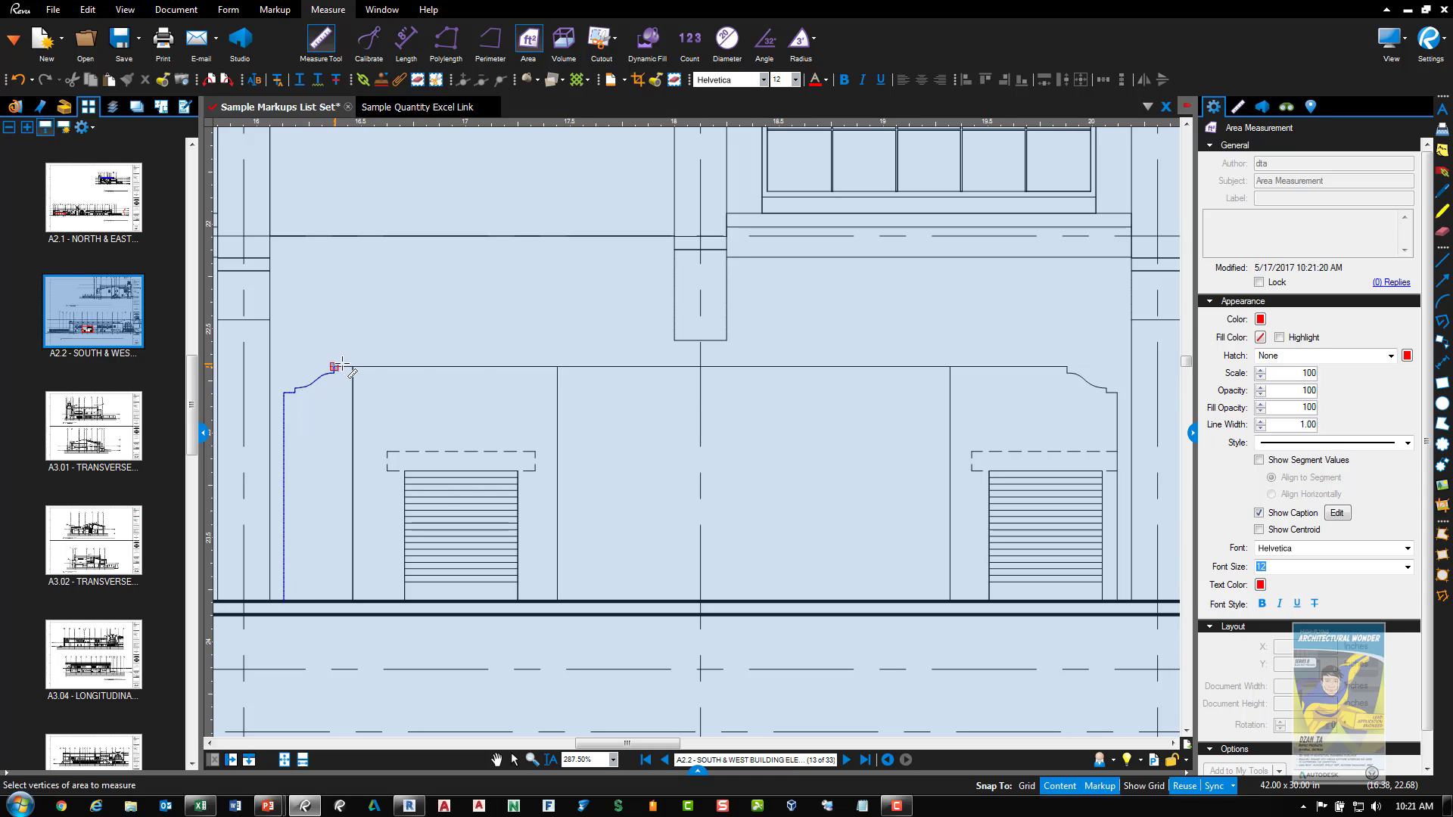
pyautogui.click(1066, 367)
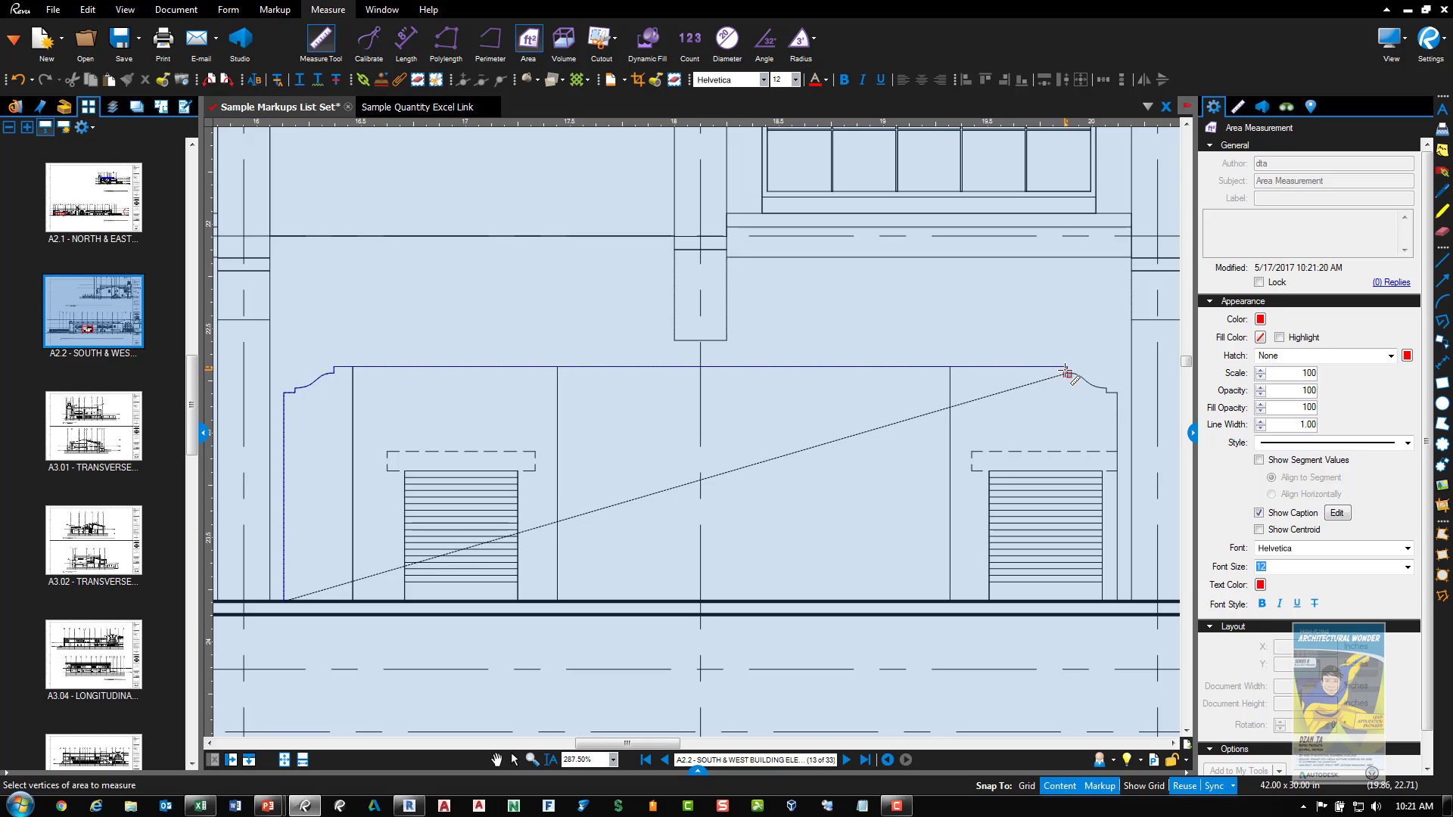
pyautogui.click(1117, 394)
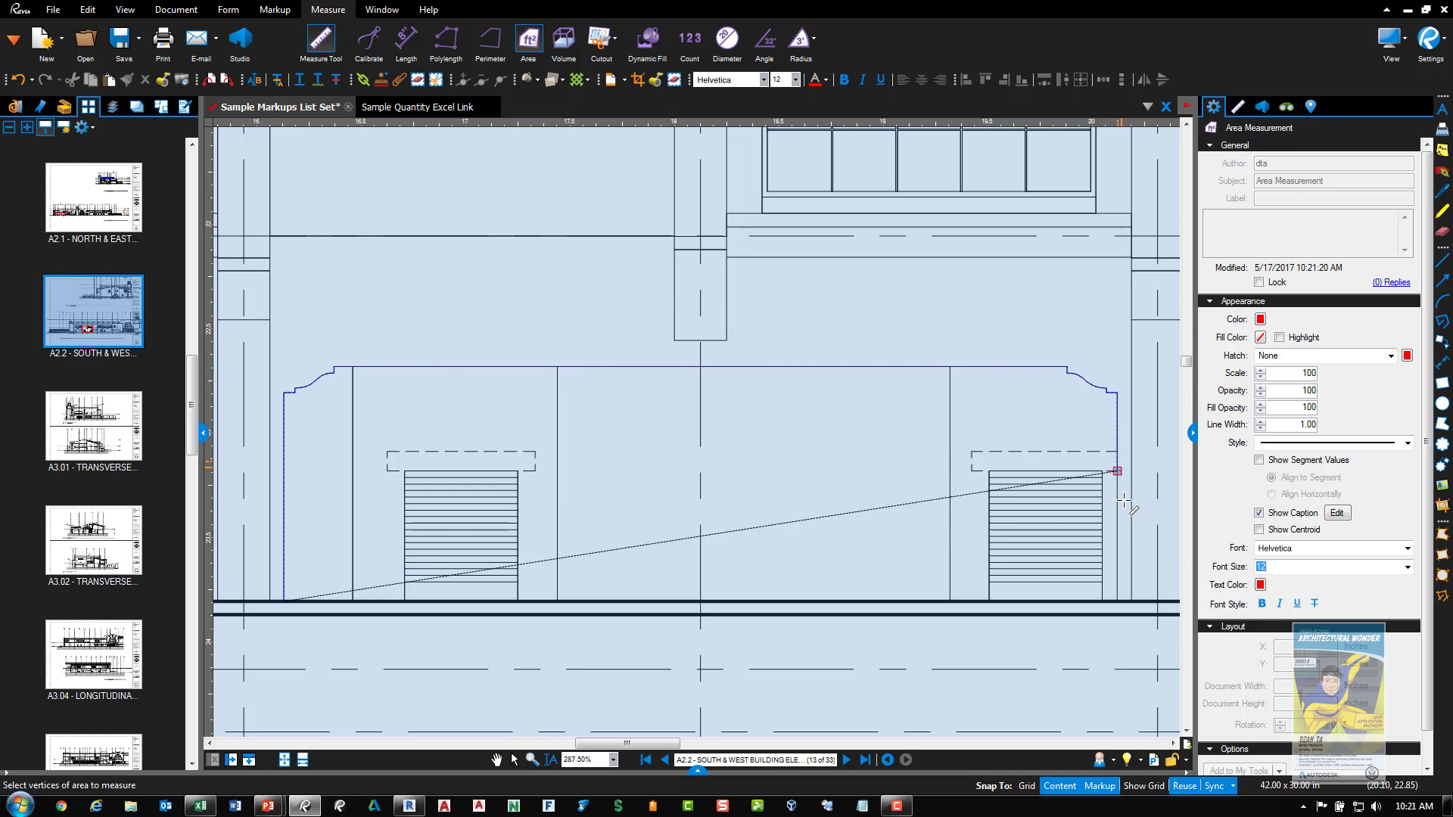
pyautogui.click(1116, 600)
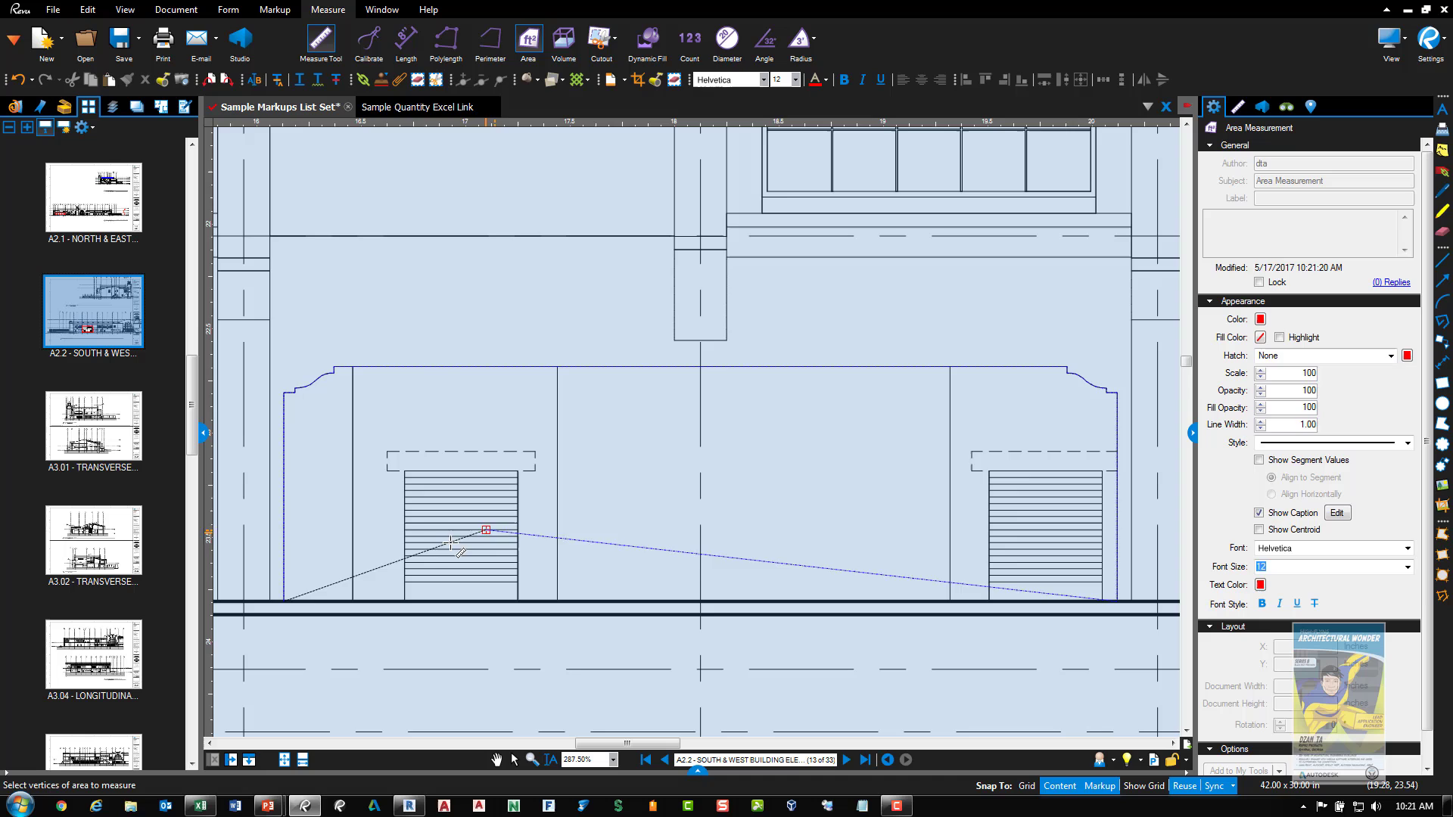
pyautogui.click(284, 600)
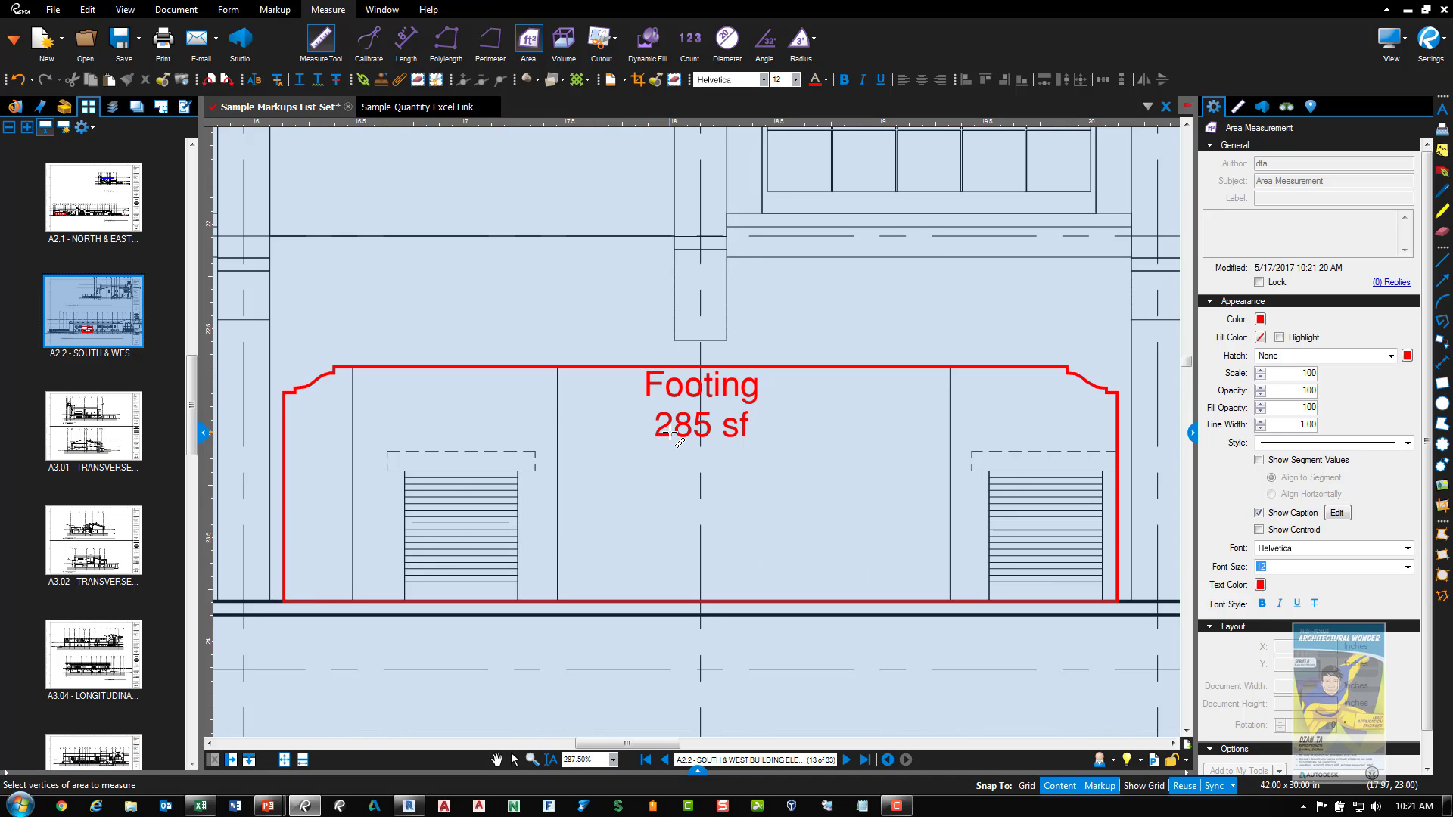
# Change the 285 sf area's subject and label from Footing to Wall Area
pyautogui.press('Escape')
pyautogui.click(693, 394)
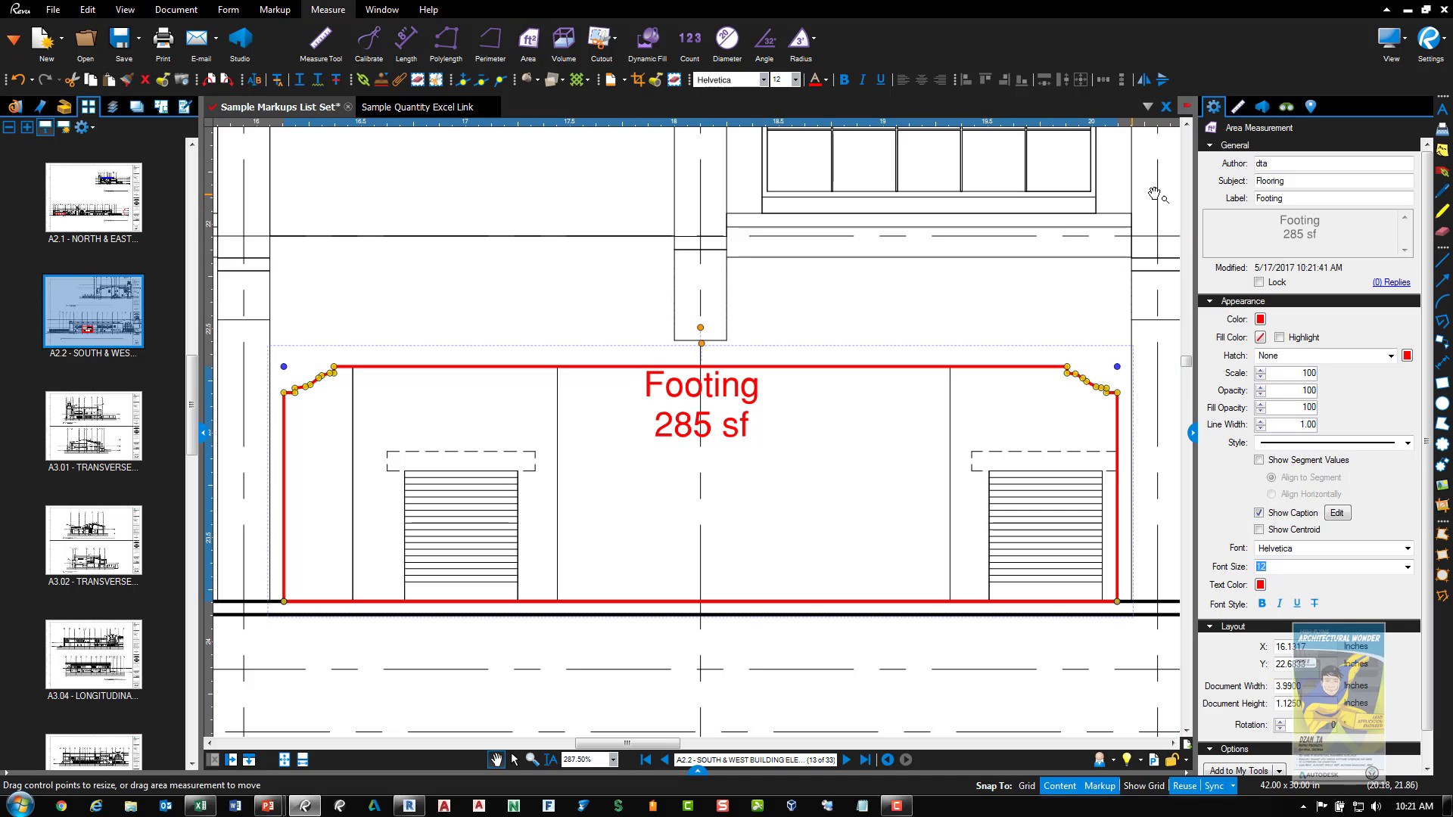
pyautogui.doubleClick(1257, 180)
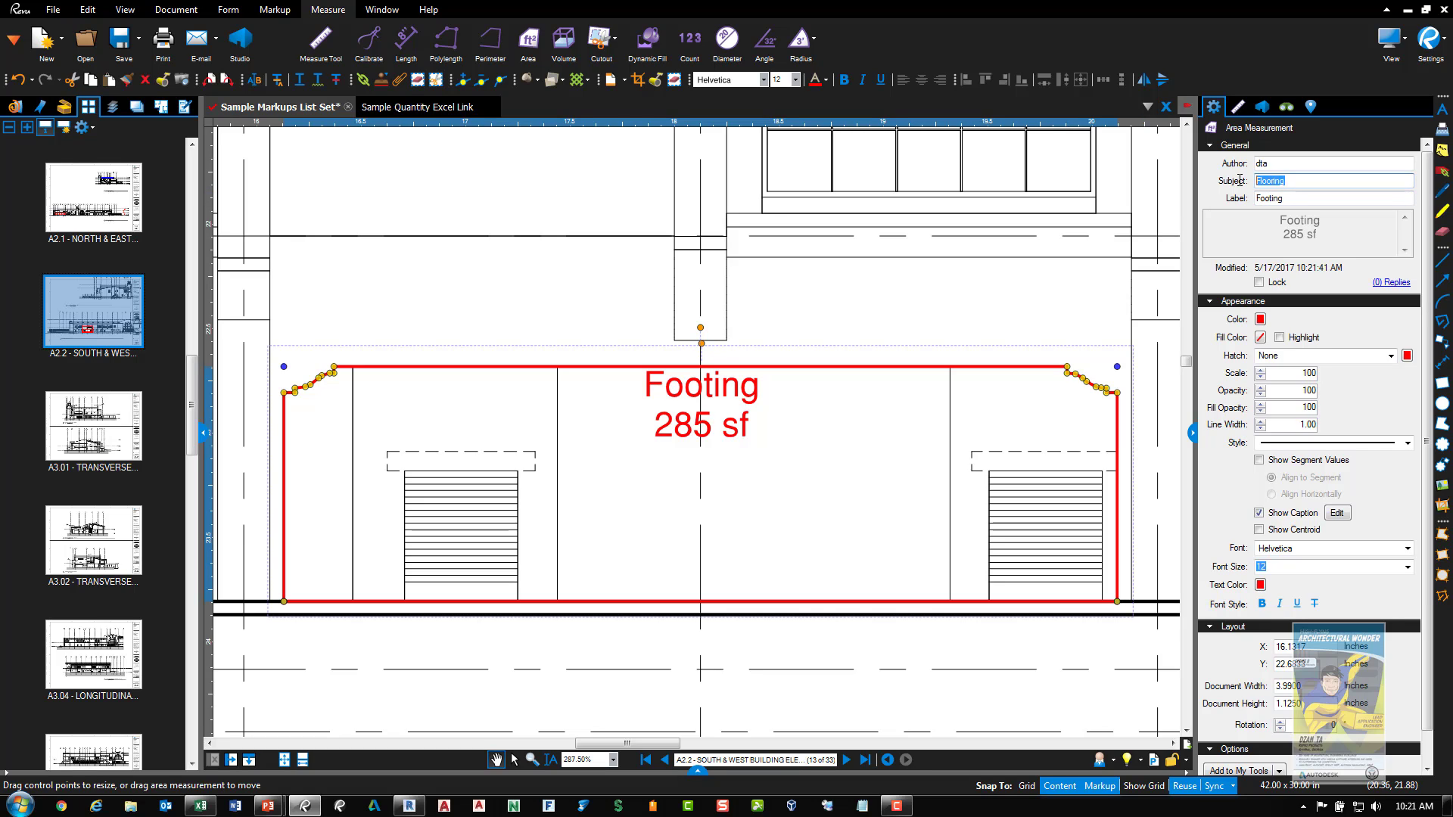
pyautogui.write('Wall Area')
pyautogui.moveTo(1284, 198); pyautogui.dragTo(1266, 197)
pyautogui.write('W')
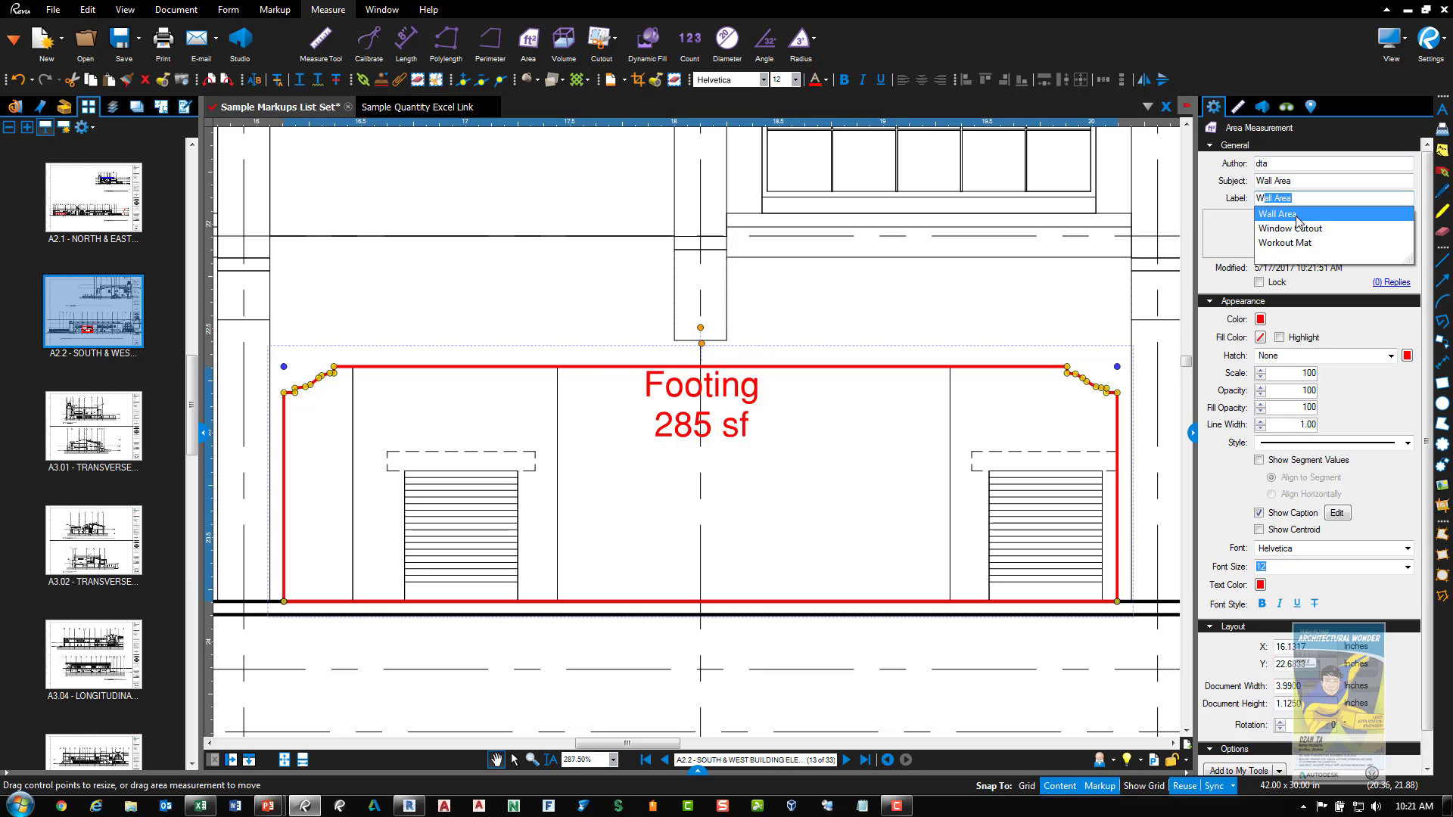
pyautogui.click(1296, 217)
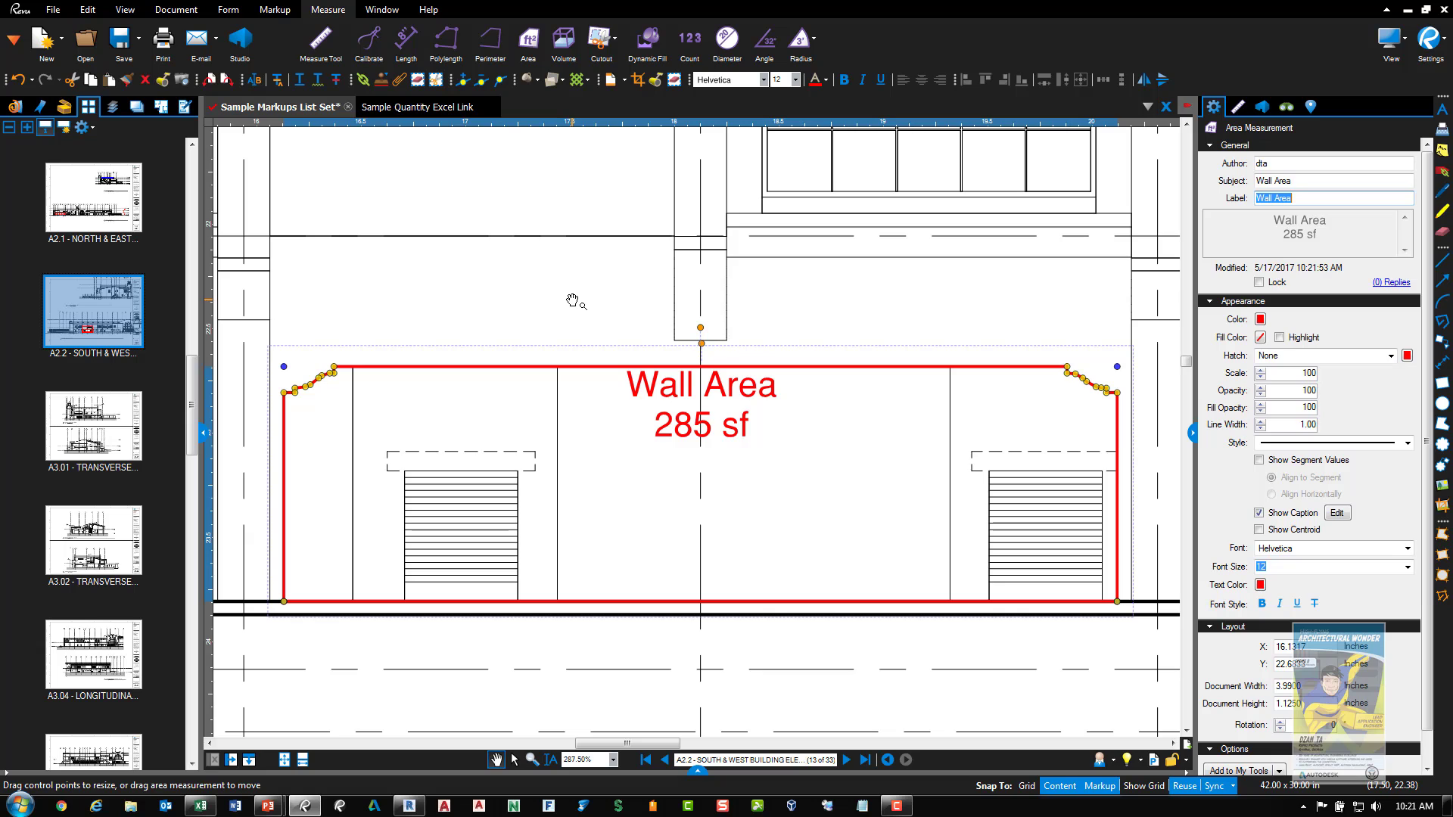
# Cut the left and right roll-up doors out with polygon cutouts, leaving 242 sf
pyautogui.click(604, 44)
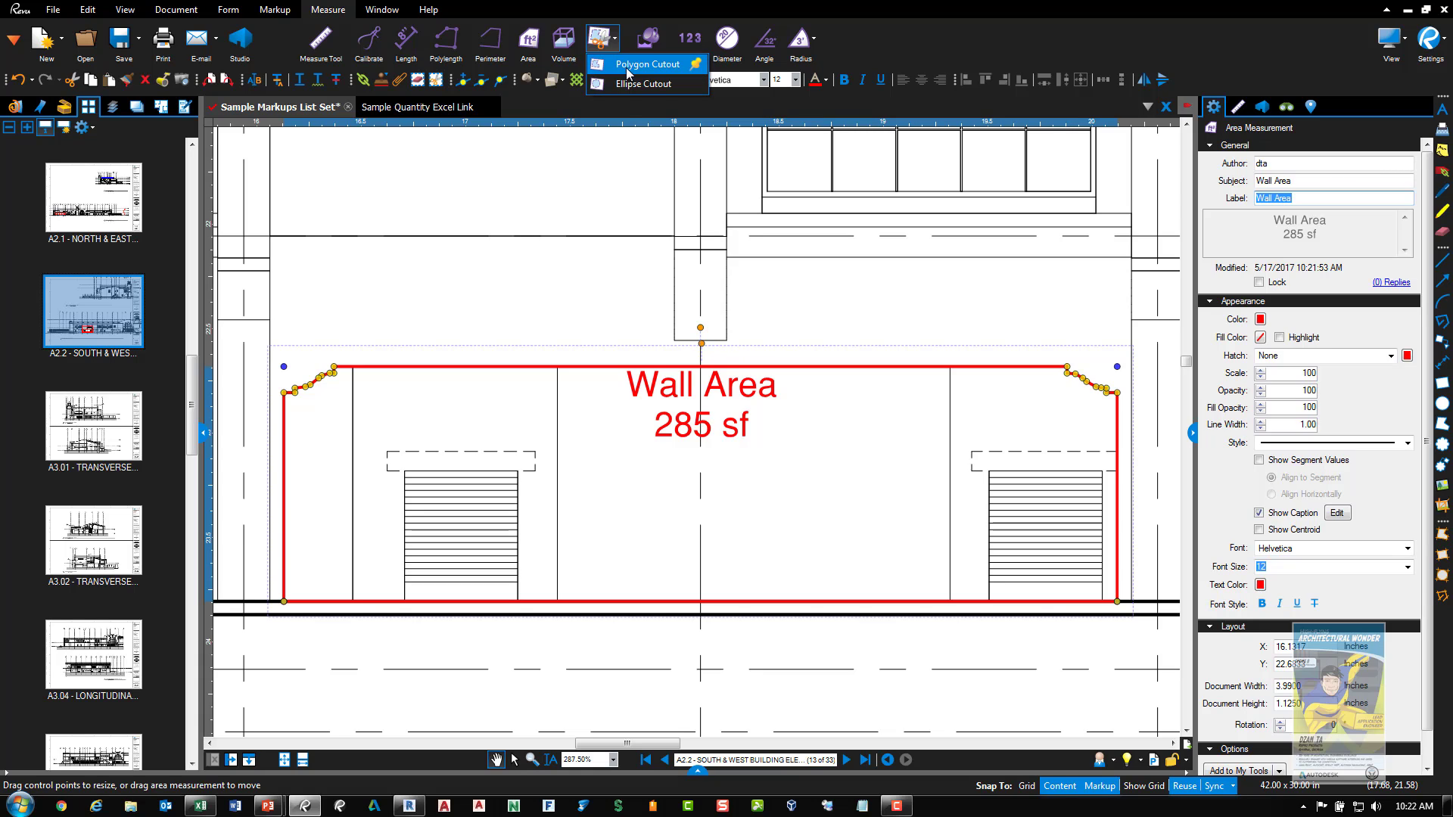
pyautogui.click(628, 67)
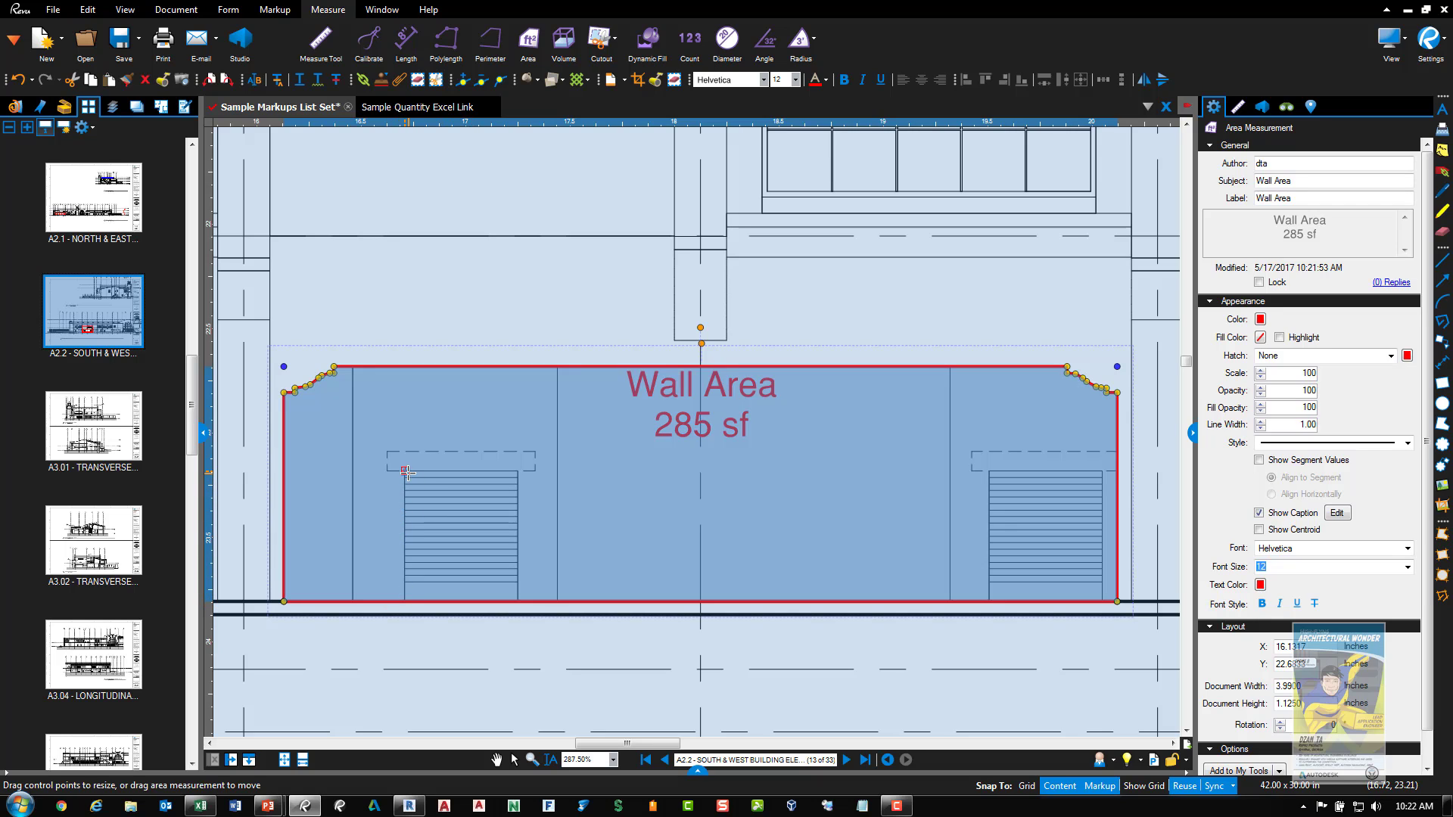
pyautogui.moveTo(404, 471); pyautogui.dragTo(518, 603)
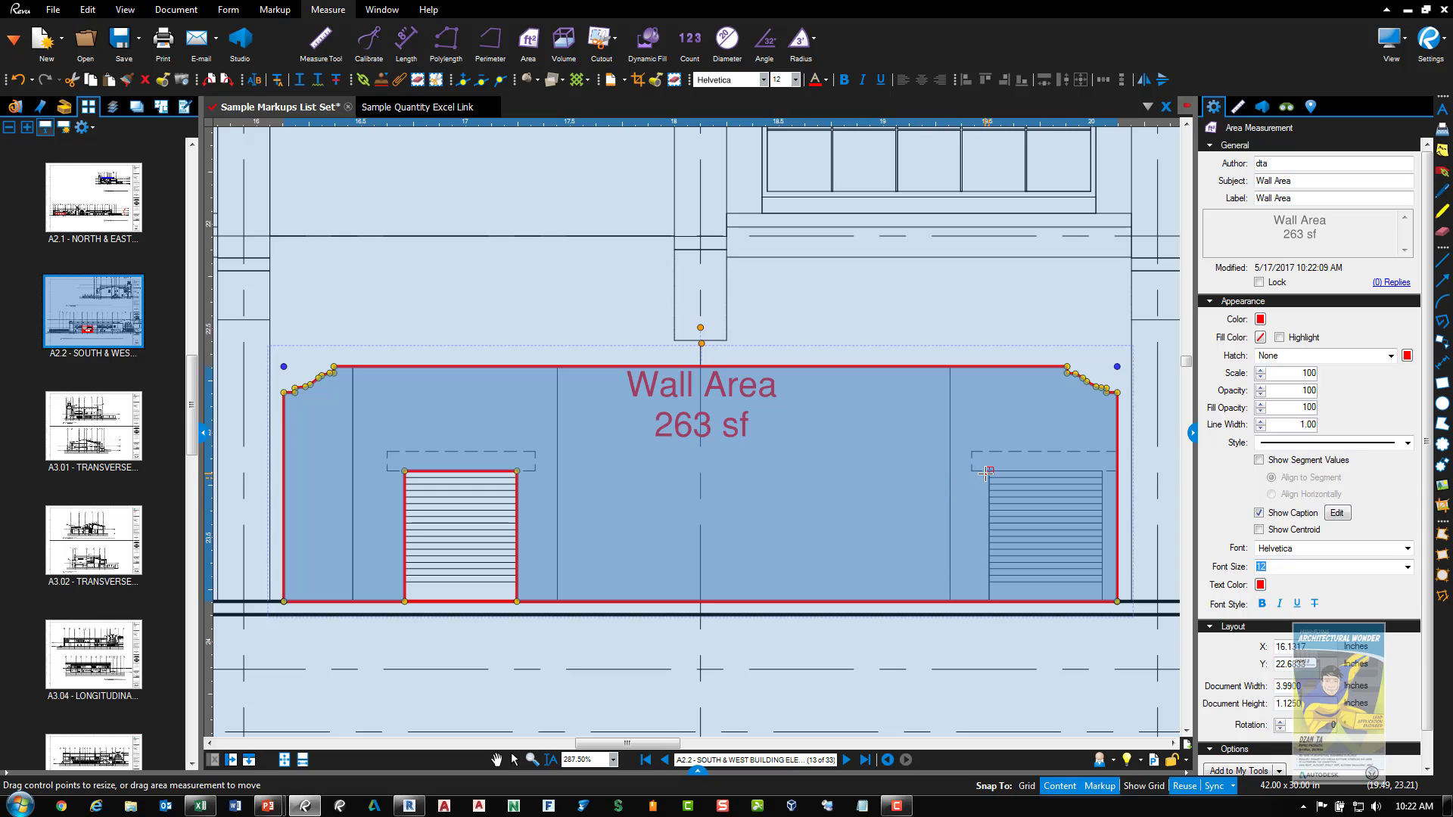
pyautogui.moveTo(986, 472); pyautogui.dragTo(1101, 601)
# Measure the roll-up doors with the recent Wall Area tool at 22 sf each, then select the left one
pyautogui.click(606, 334)
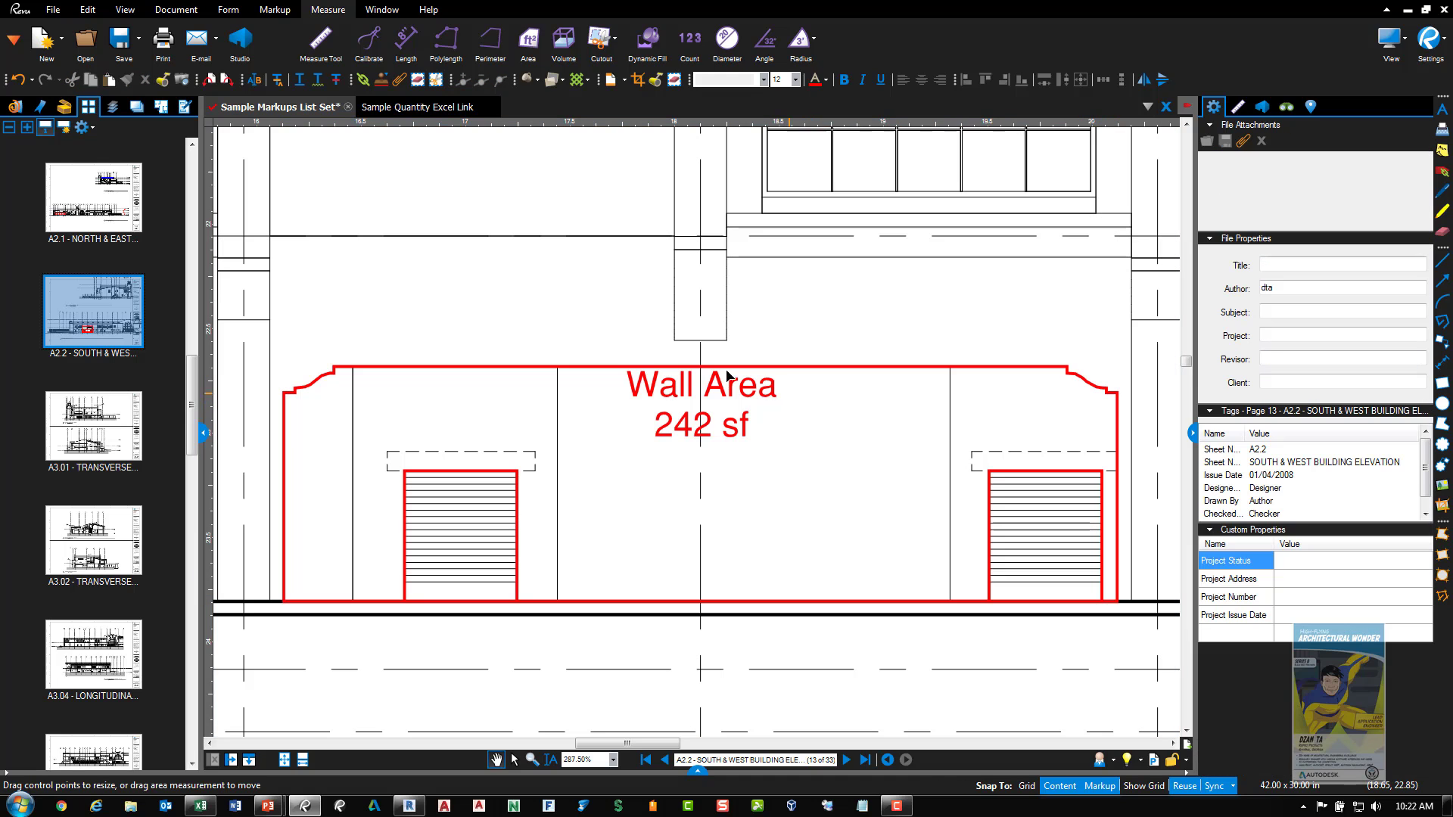
pyautogui.click(65, 107)
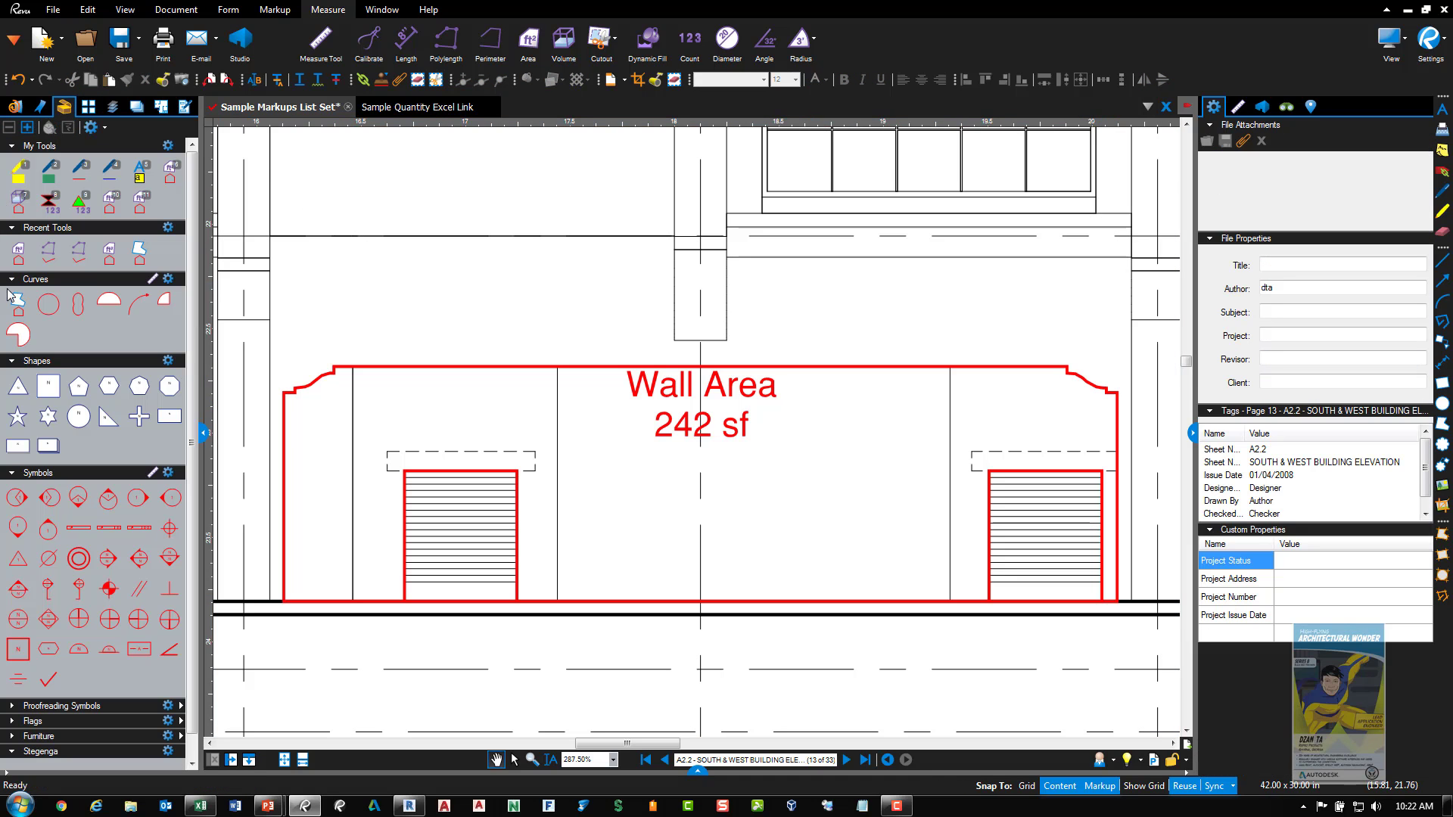
pyautogui.click(18, 252)
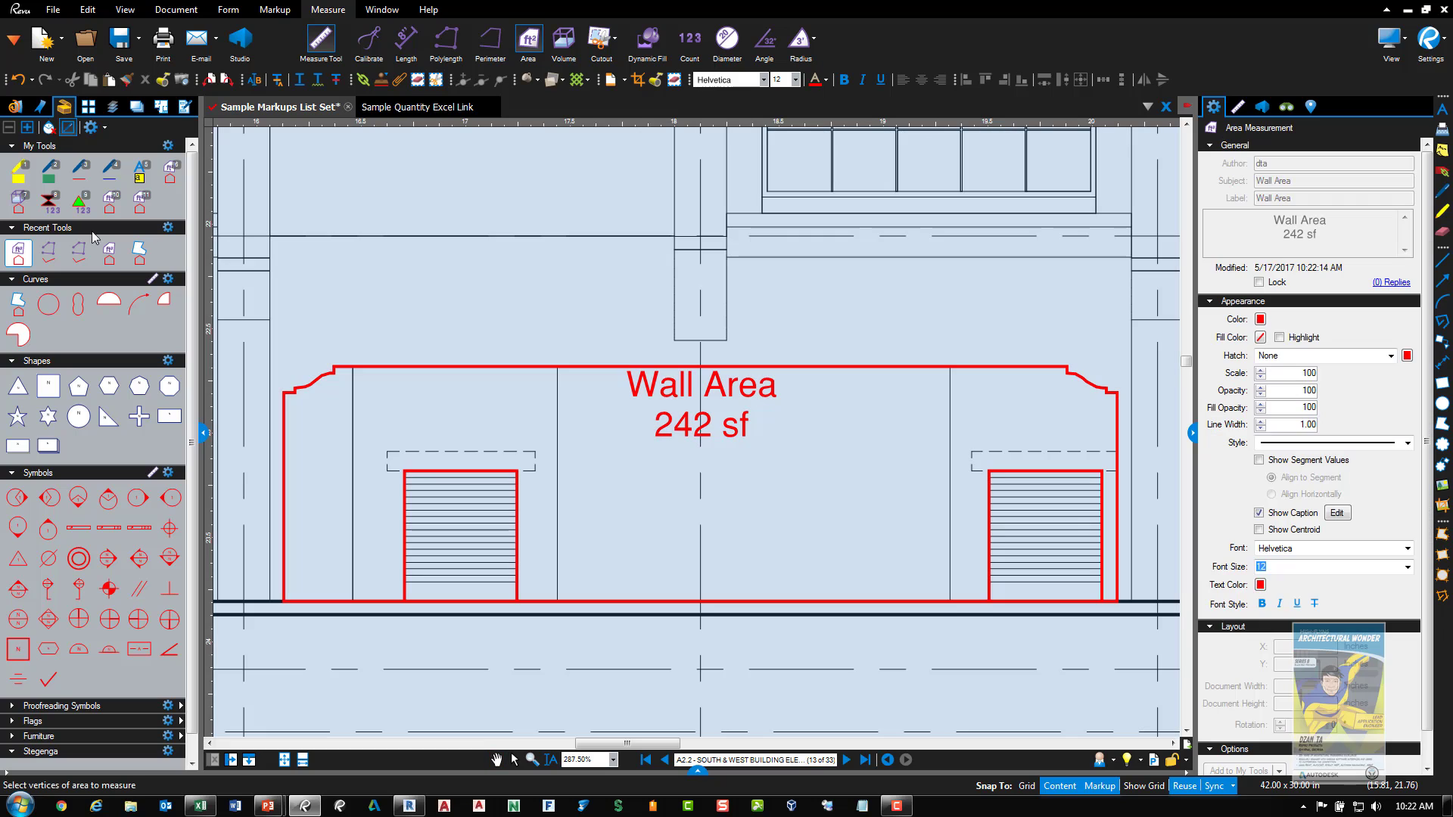
pyautogui.click(474, 530)
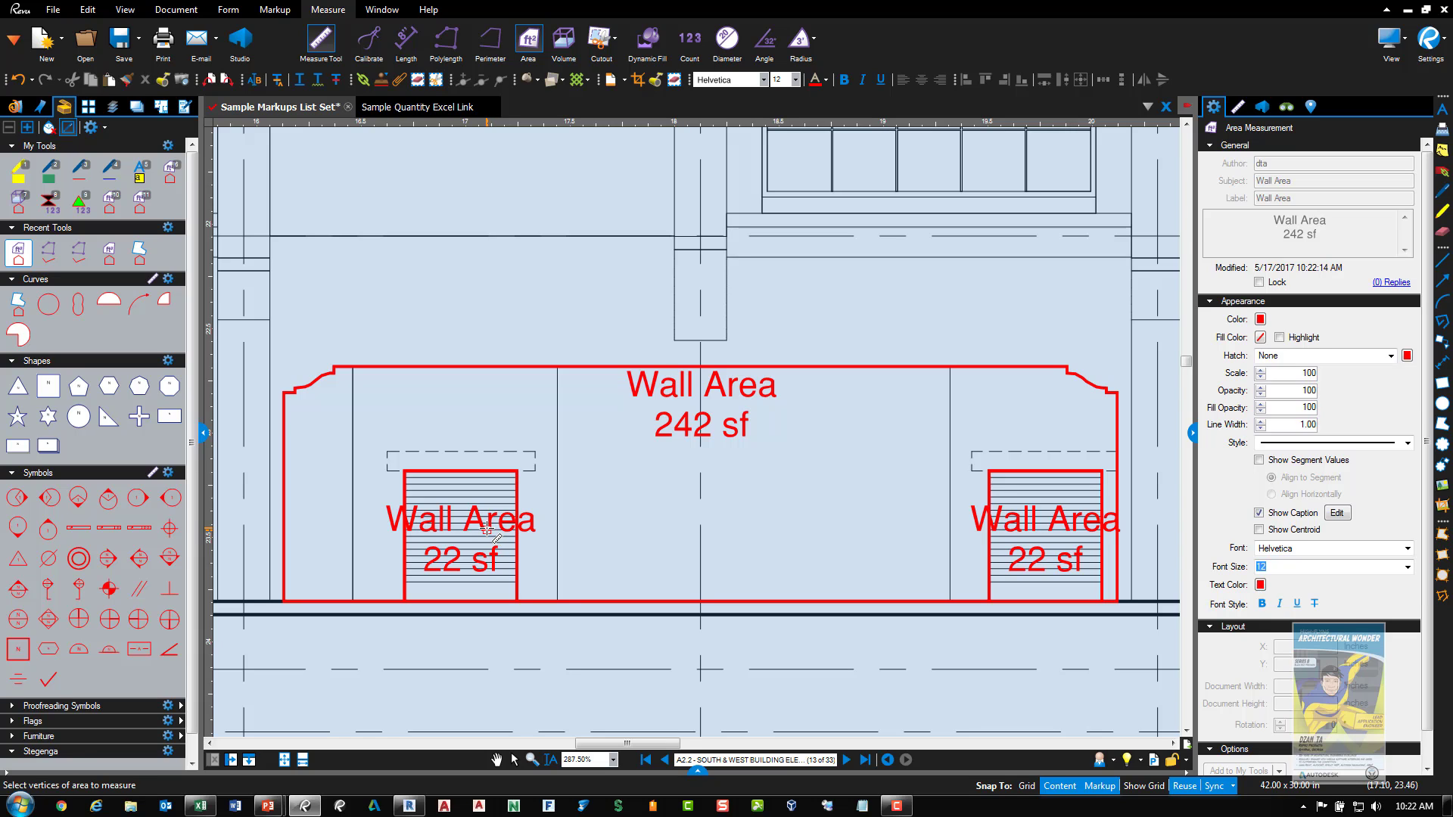
pyautogui.press('Escape')
pyautogui.click(482, 529)
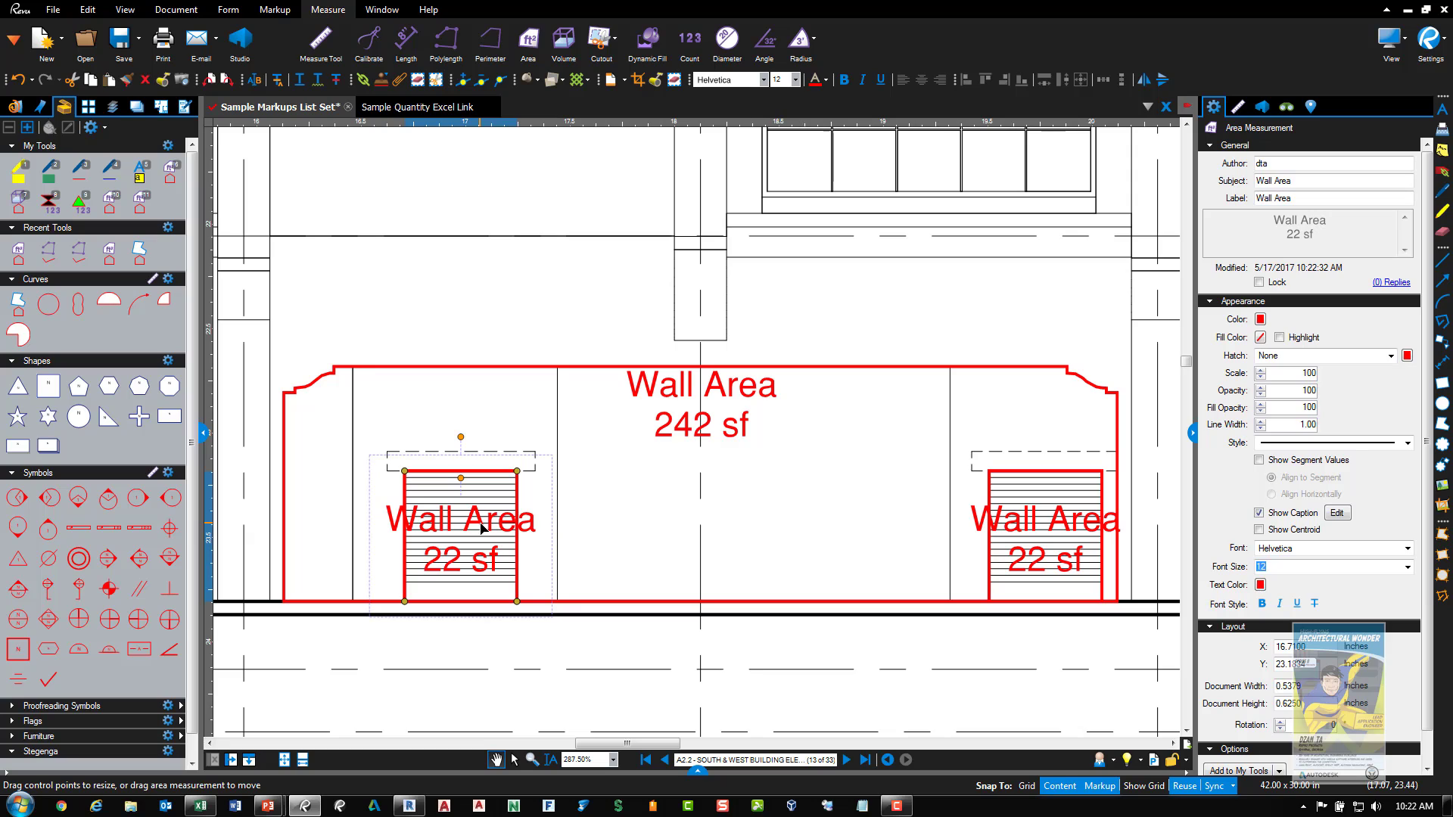
# Add wall area, length, volume, depth, width and height to the left door's caption, at font size 7
pyautogui.click(1337, 514)
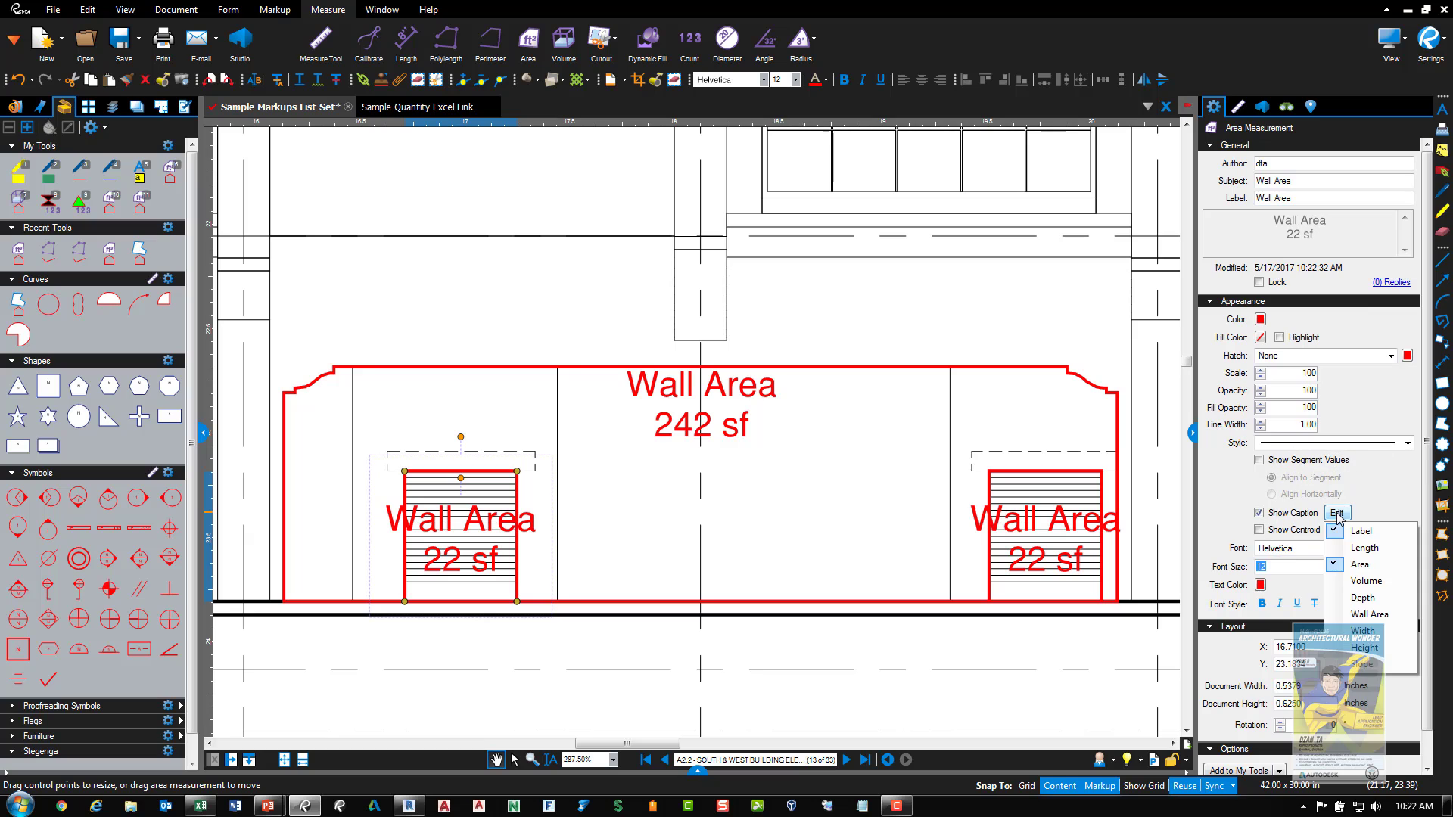
pyautogui.click(1367, 614)
pyautogui.click(1366, 547)
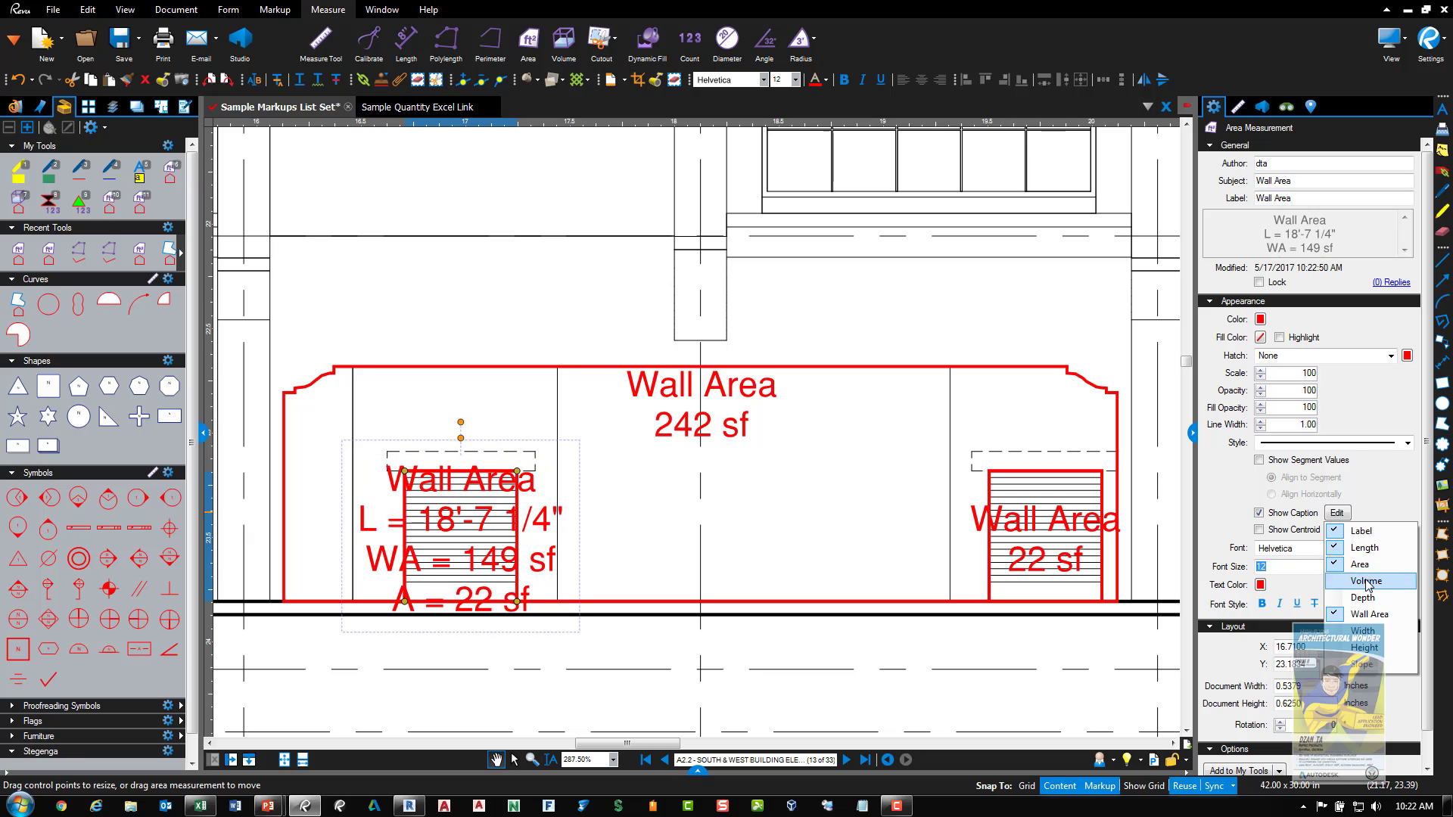
pyautogui.click(1367, 581)
pyautogui.click(1367, 597)
pyautogui.click(1366, 630)
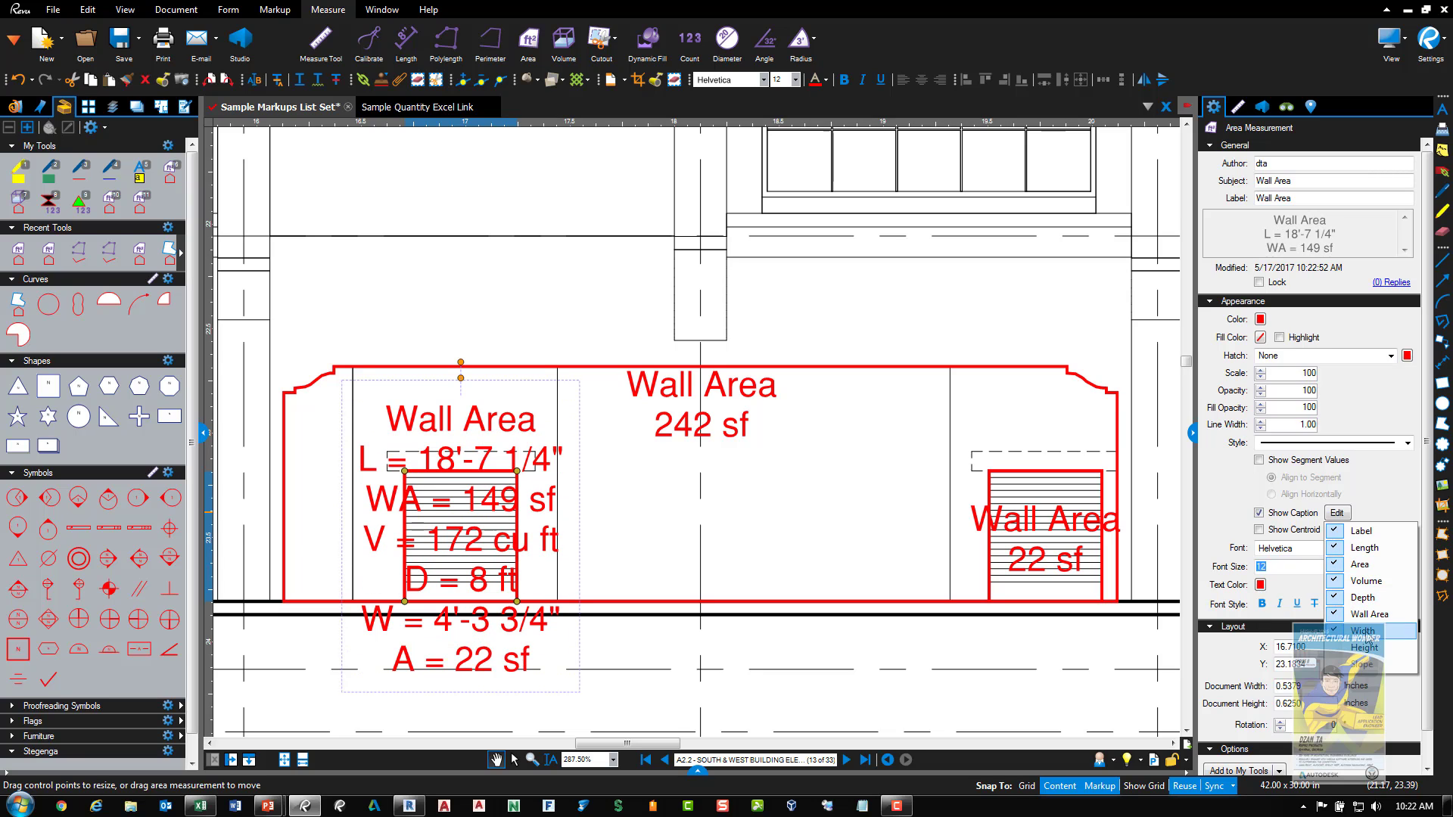
pyautogui.click(1369, 647)
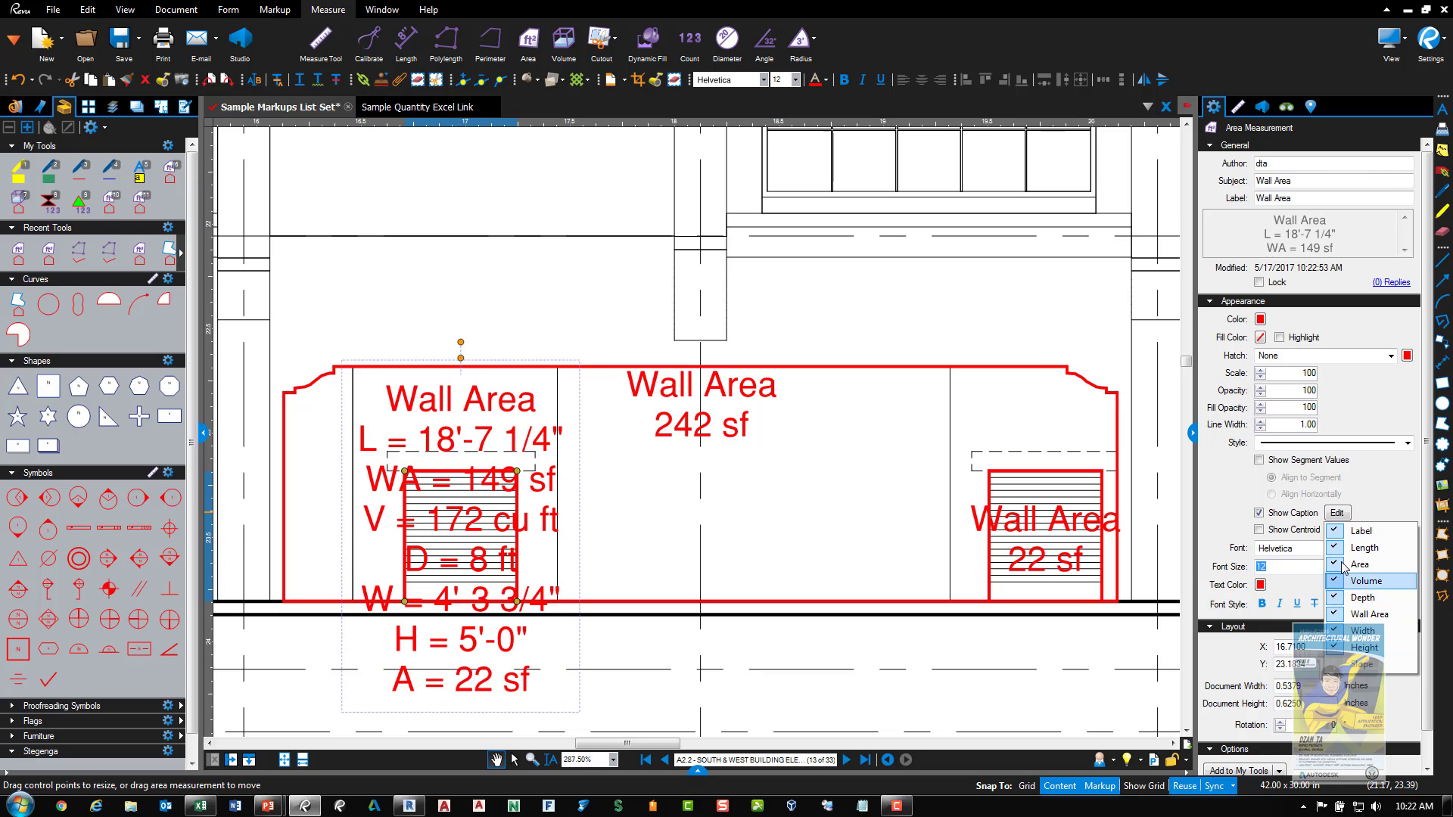
pyautogui.click(1384, 478)
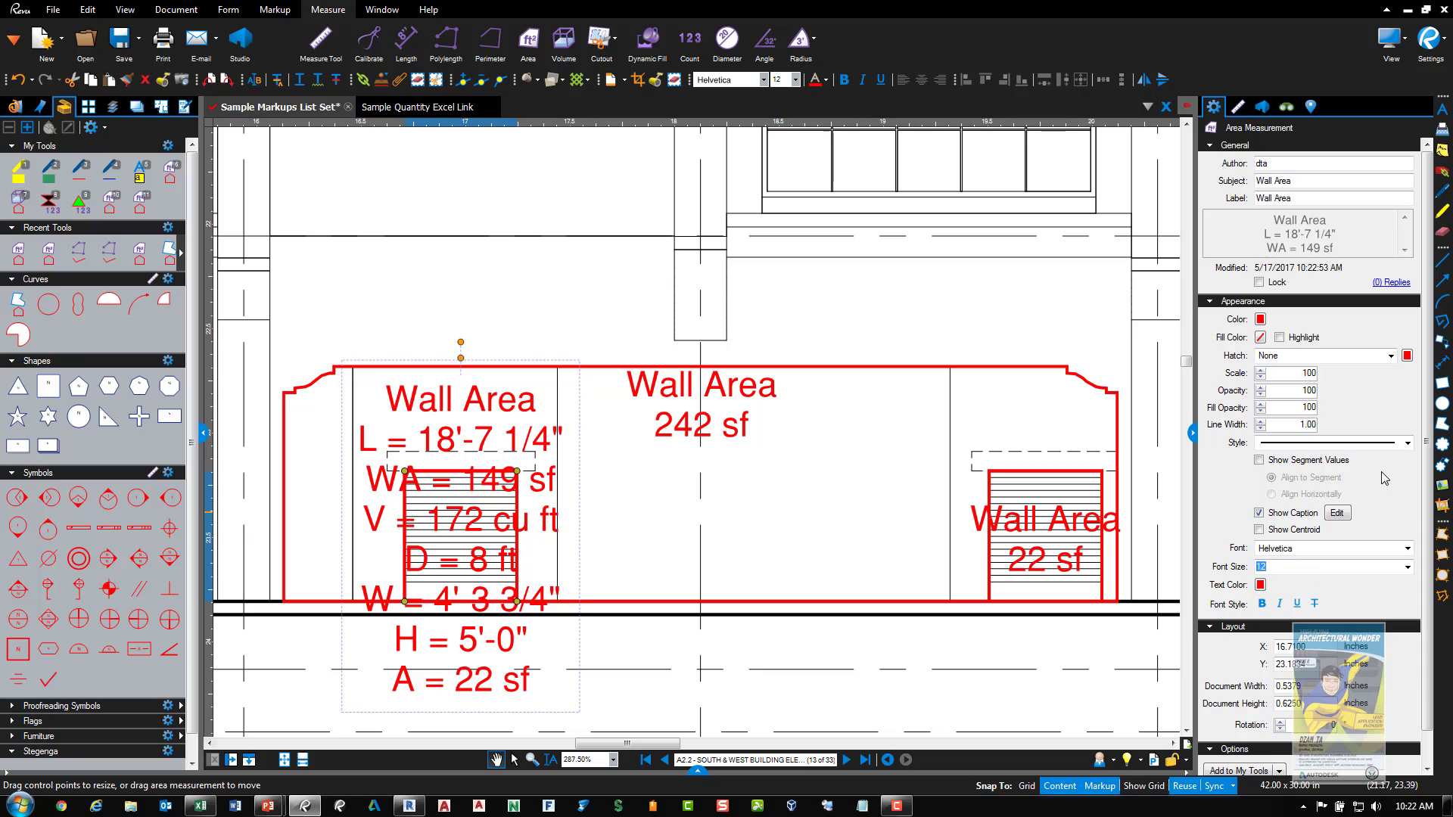
pyautogui.click(1407, 567)
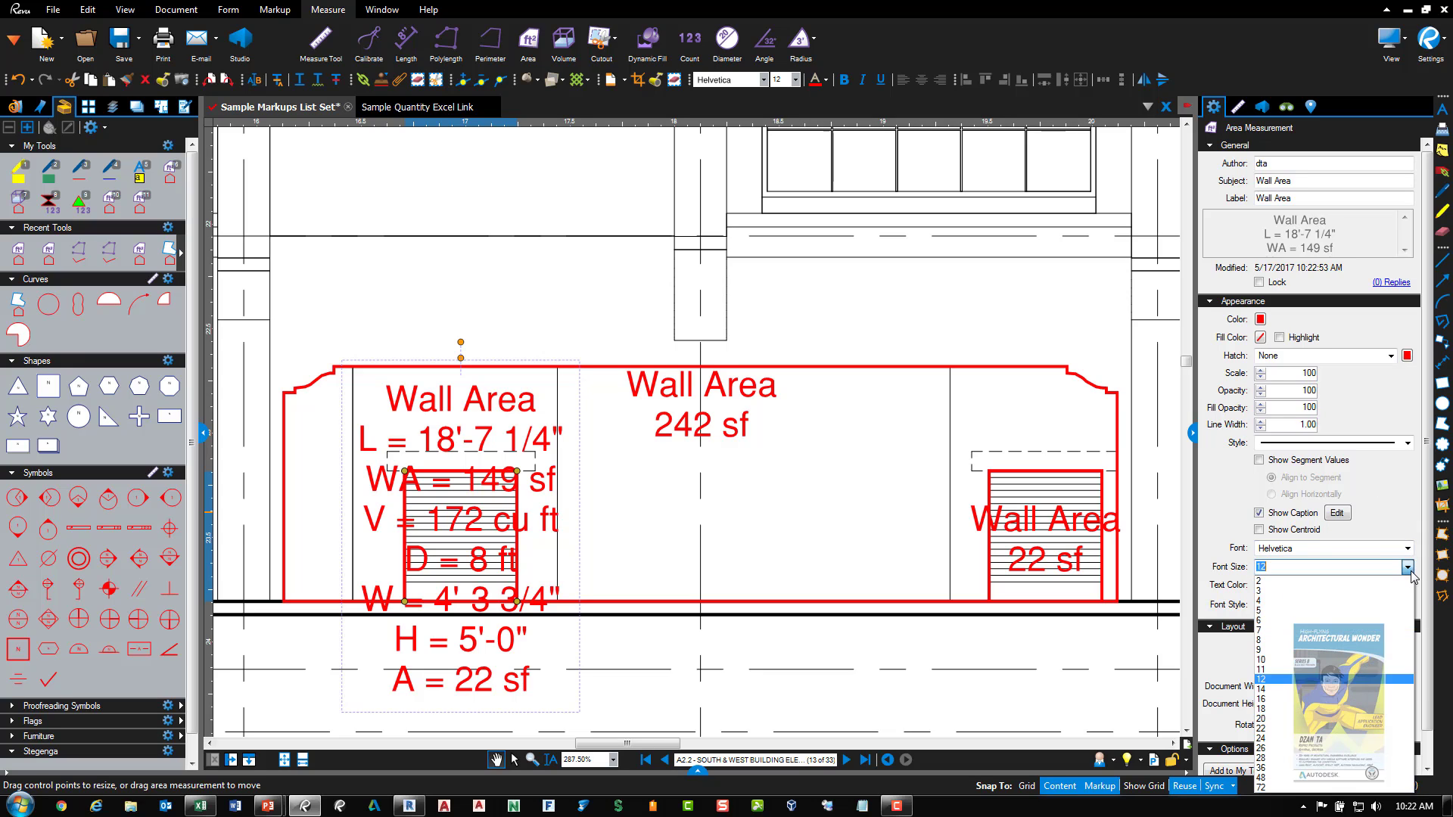
pyautogui.click(1324, 641)
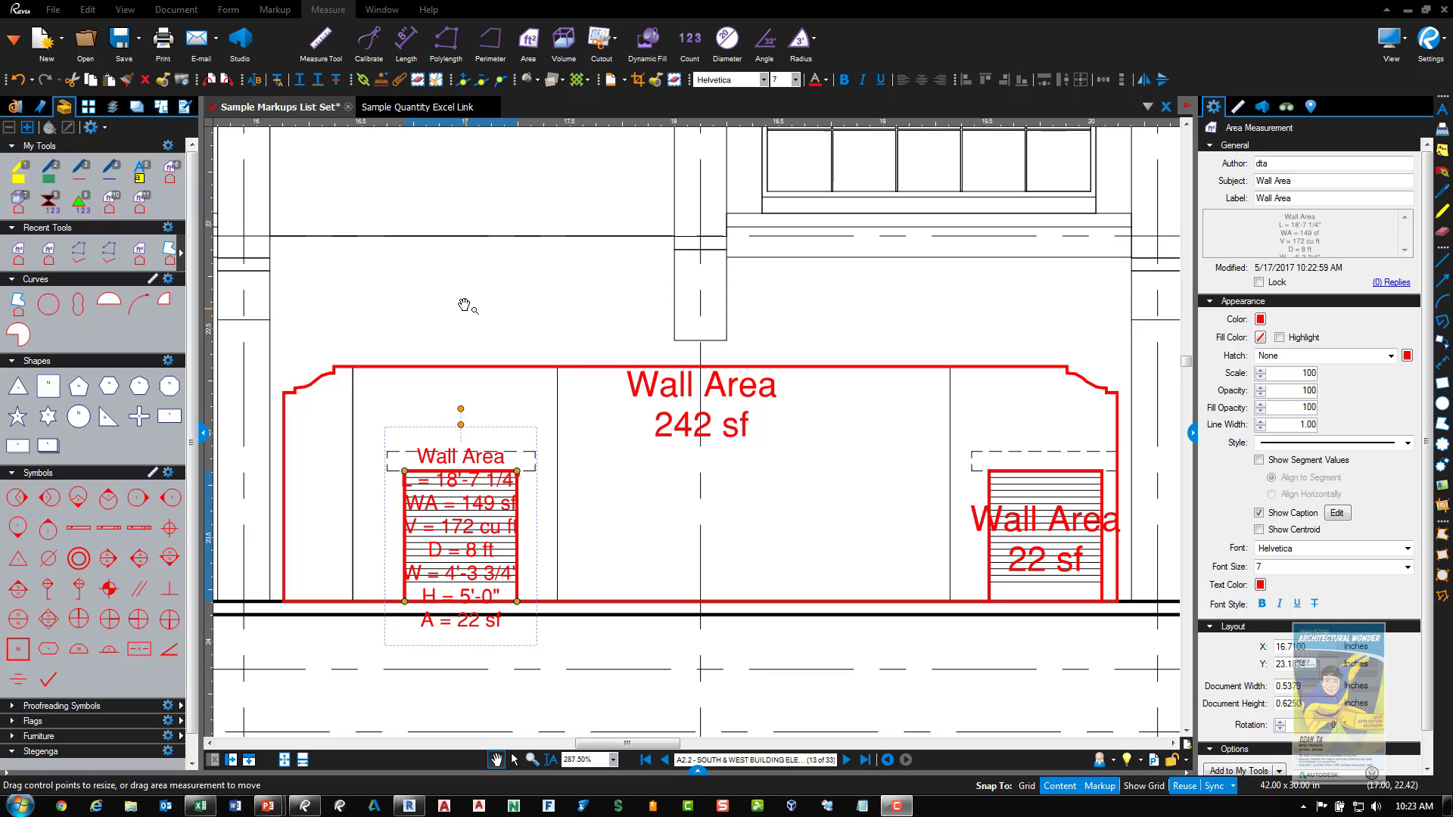
# Open sheet A1.1.1 – 1st Floor Plan South from Thumbnails and zoom to the restroom fixture counts
pyautogui.click(88, 108)
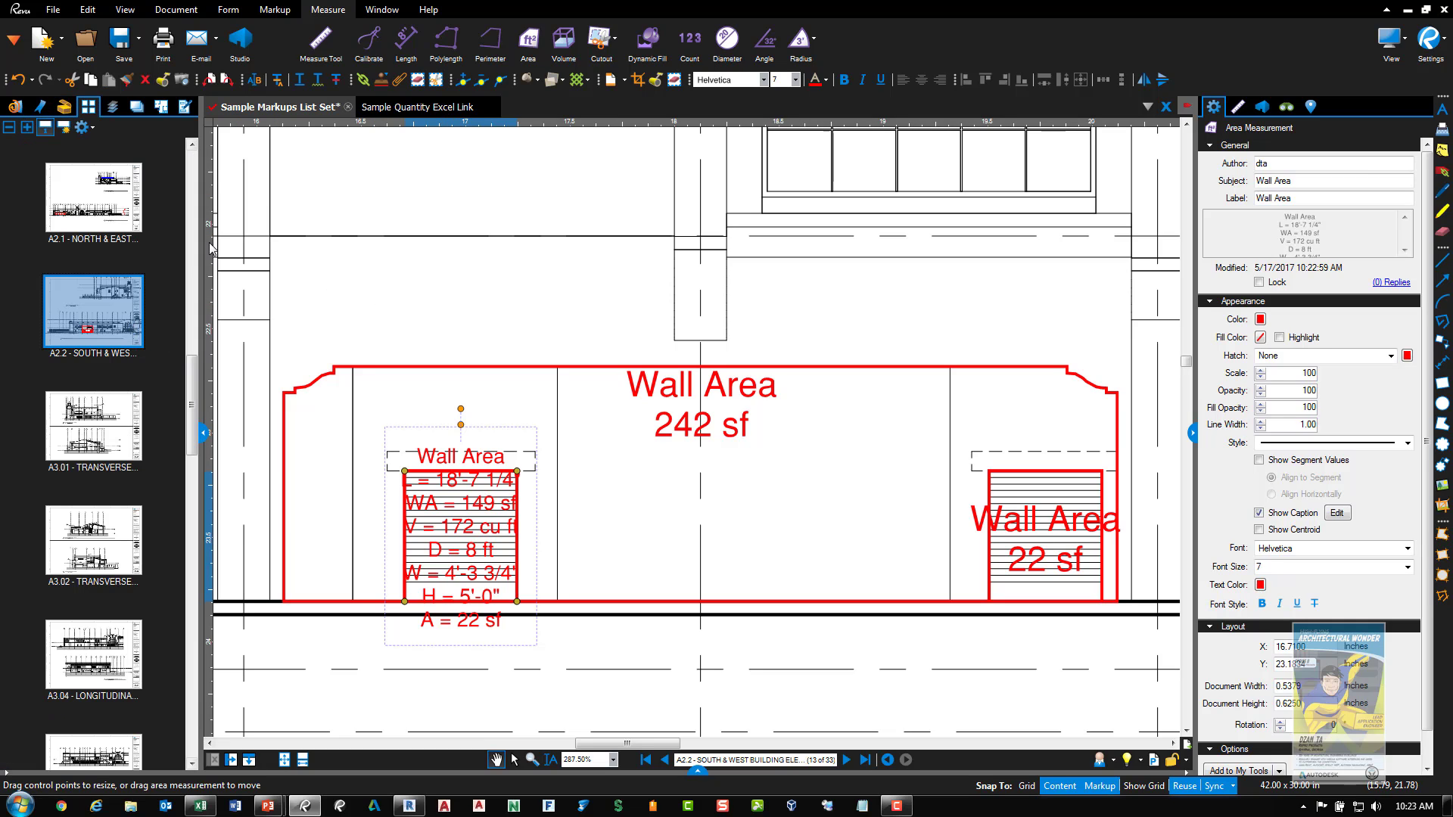
pyautogui.click(192, 195)
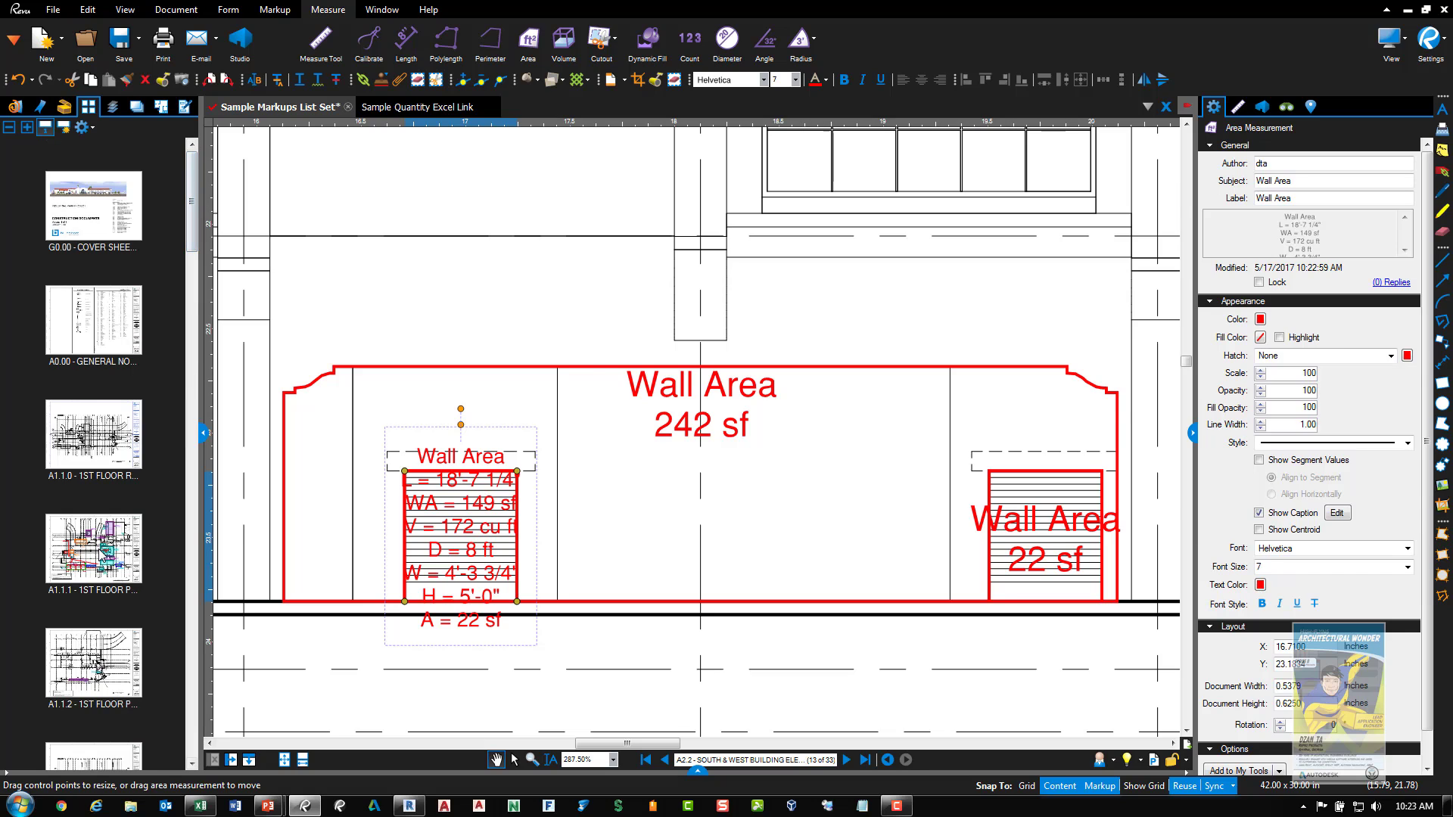
pyautogui.click(103, 555)
pyautogui.scroll(-5, 609, 606)
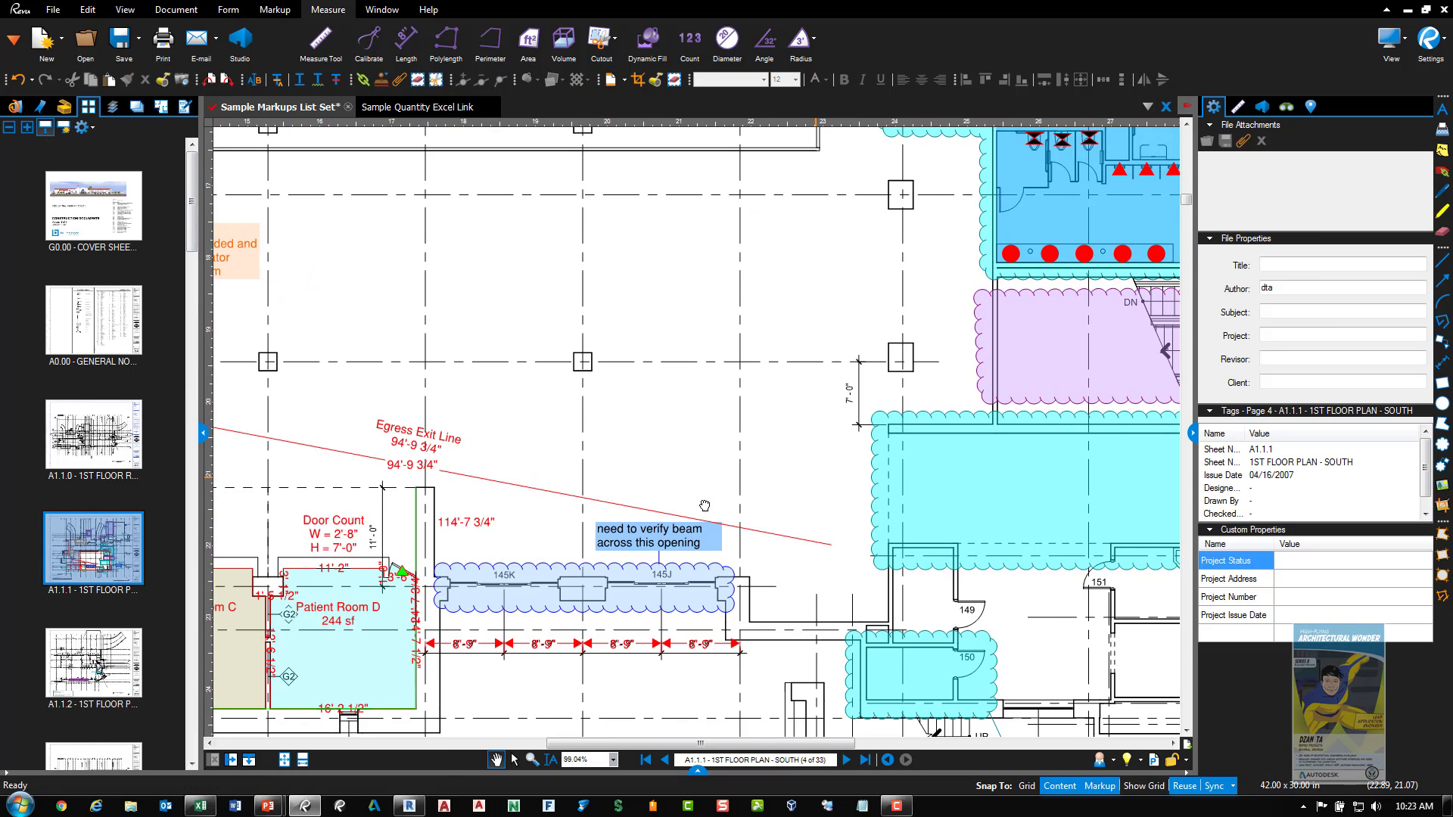
pyautogui.moveTo(609, 606); pyautogui.dragTo(727, 459)
pyautogui.scroll(-2, 726, 459)
pyautogui.scroll(3, 727, 459)
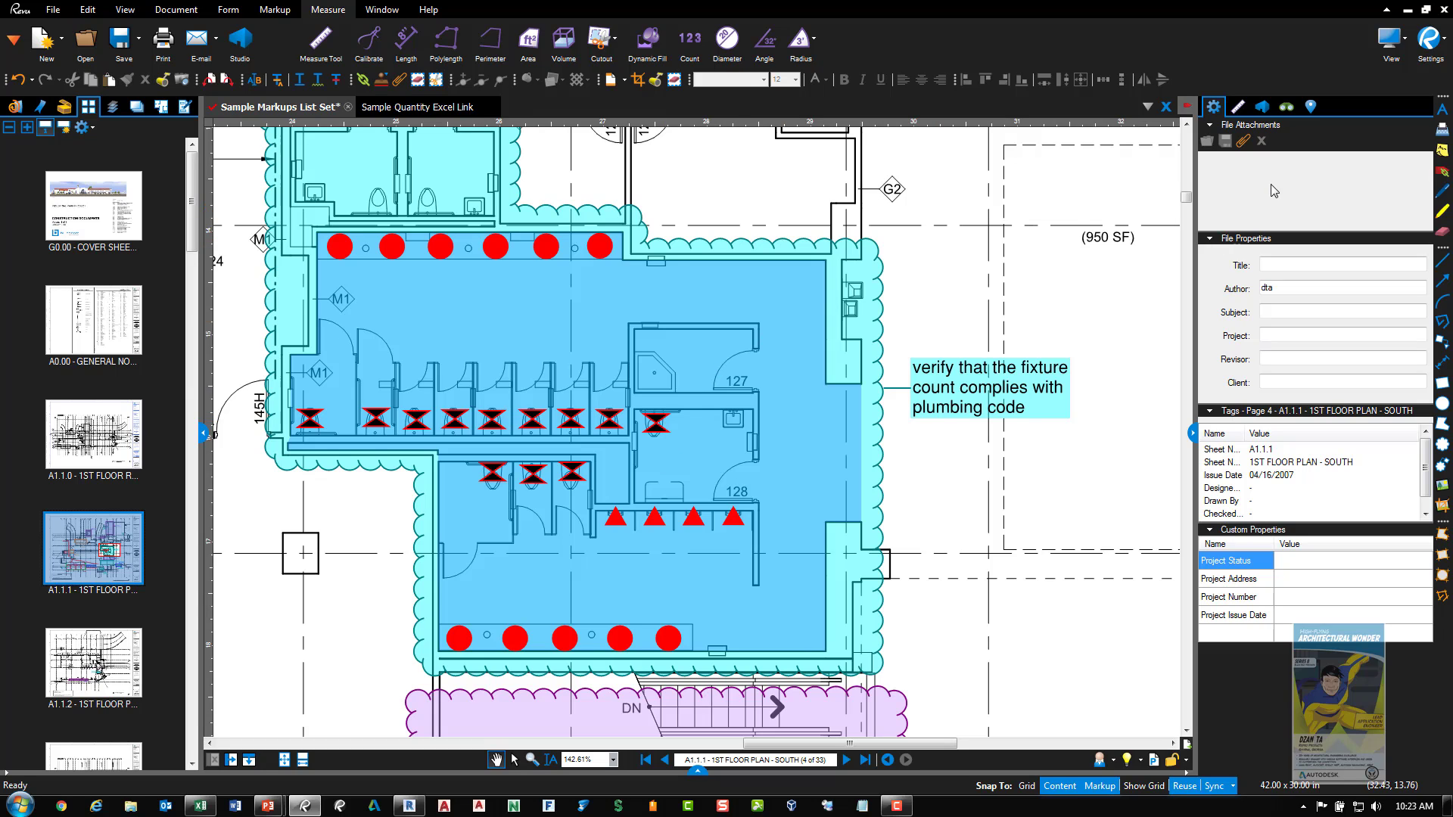
# Select the 12-toilet count markup to give it a green triangle symbol
pyautogui.click(515, 759)
pyautogui.click(664, 424)
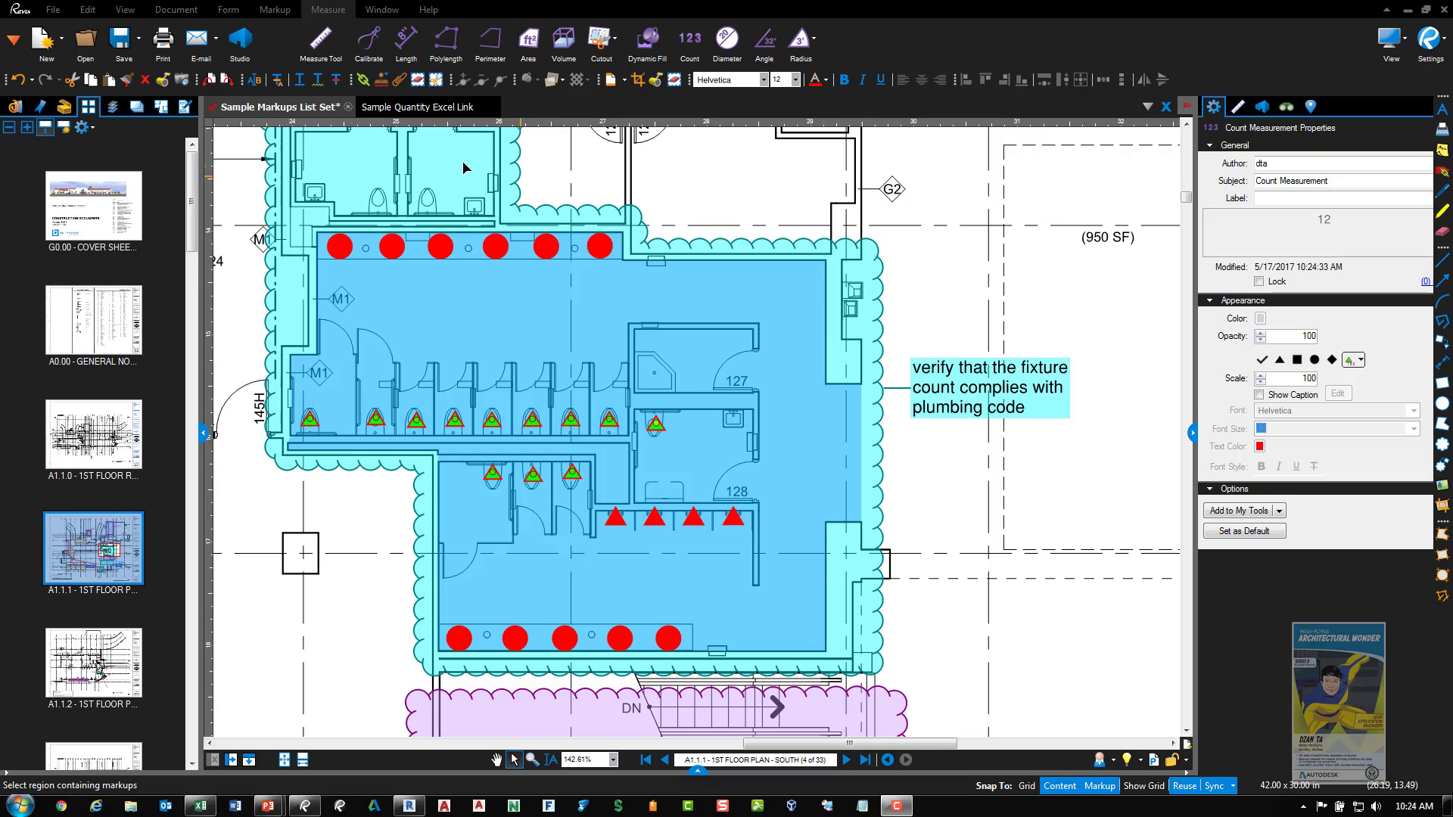
# Close the Sample Markups List Set without saving and check it back in
pyautogui.click(347, 106)
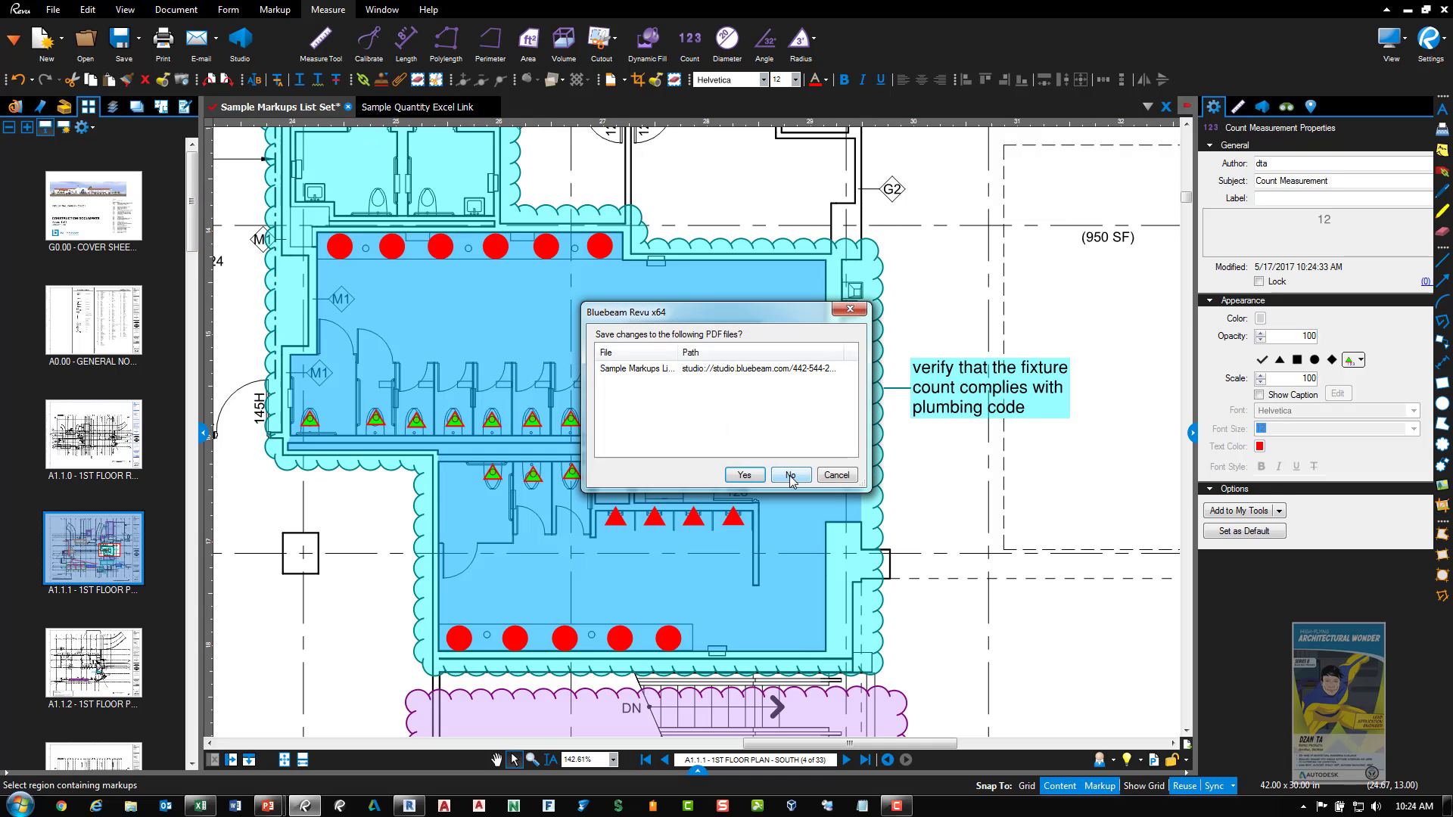
pyautogui.click(791, 477)
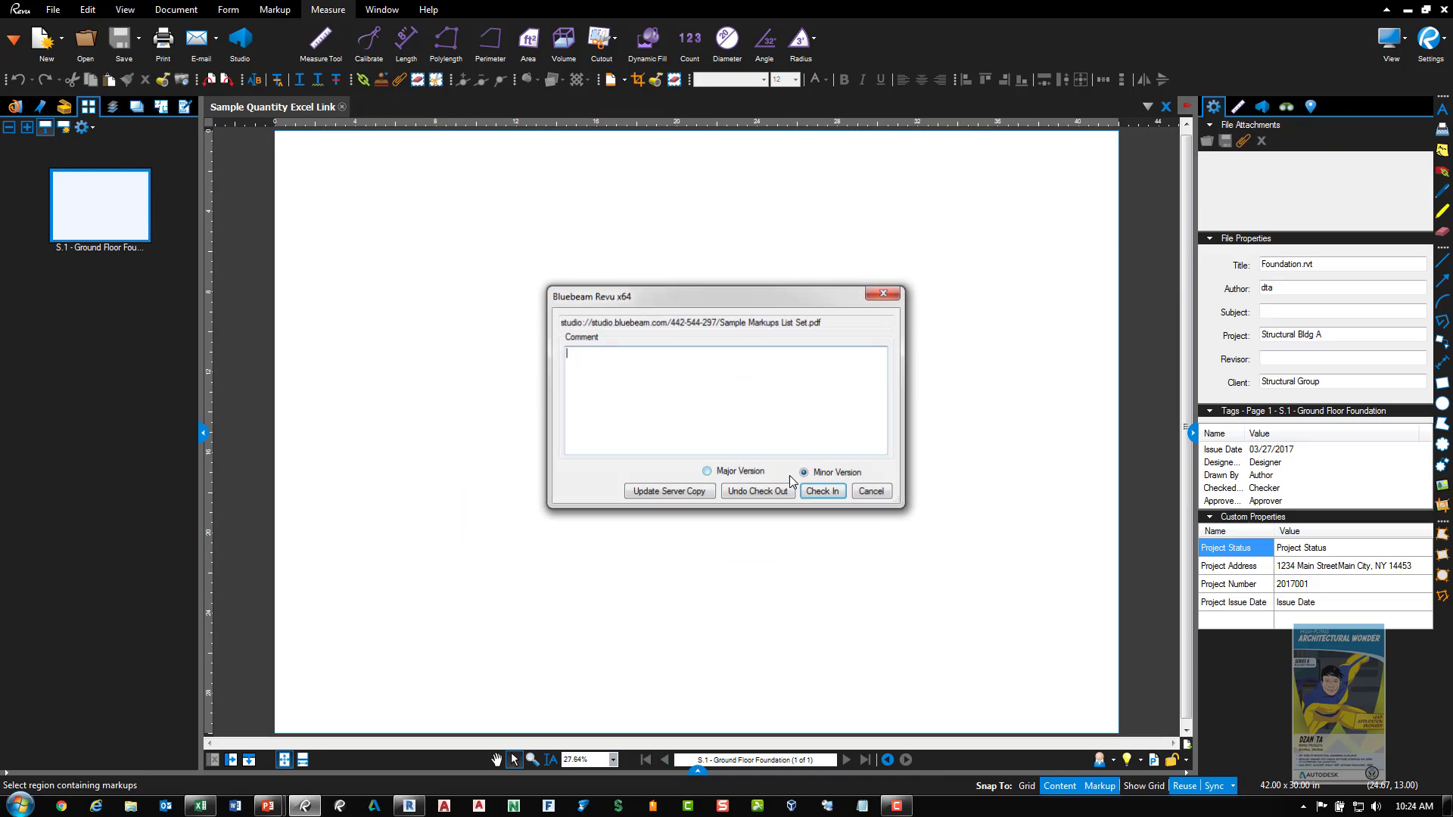
pyautogui.click(823, 492)
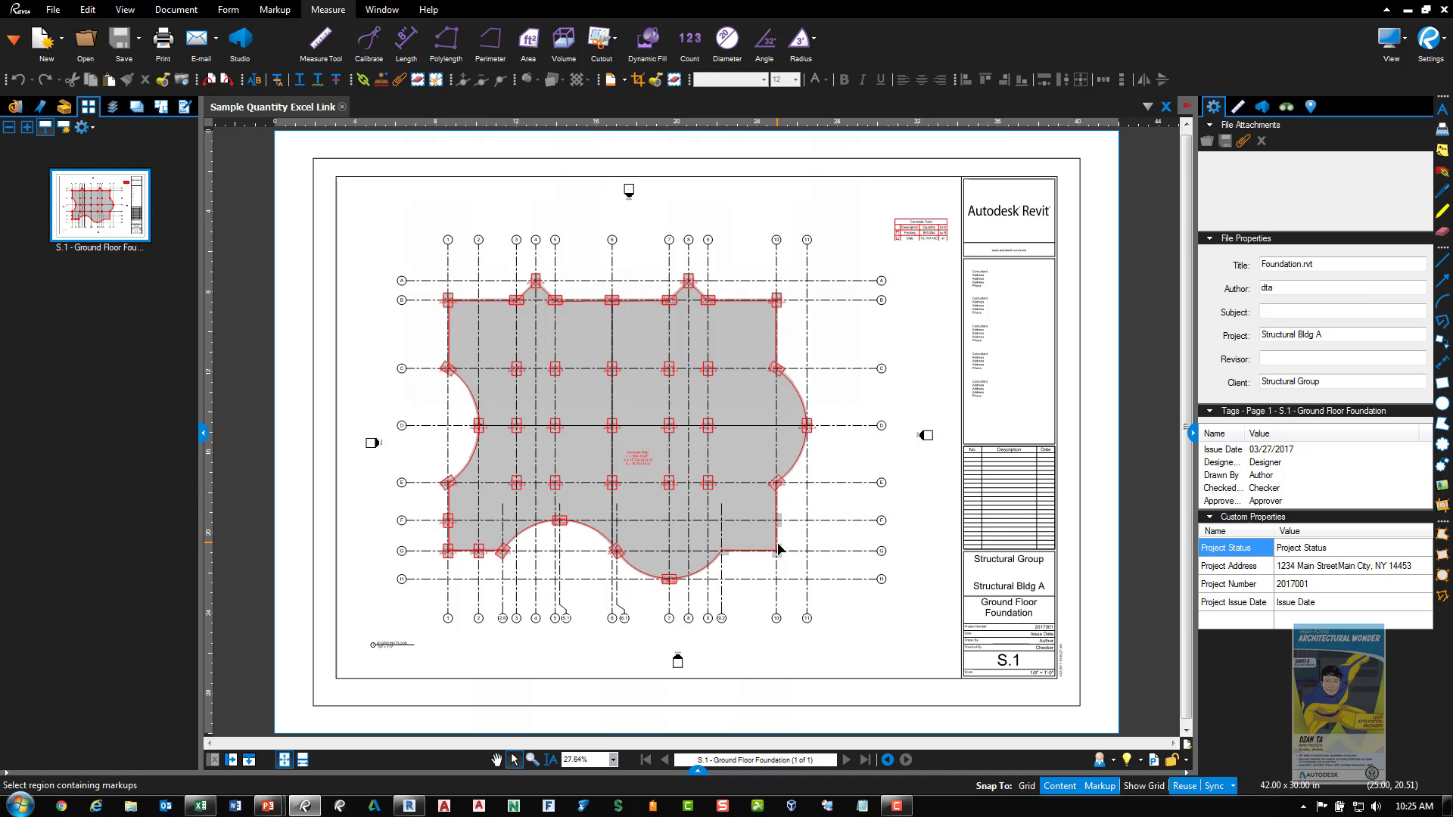
# Zoom in on the lower-right foundation footings and bring up the Excel Link Sheet quantities
pyautogui.scroll(2, 791, 547)
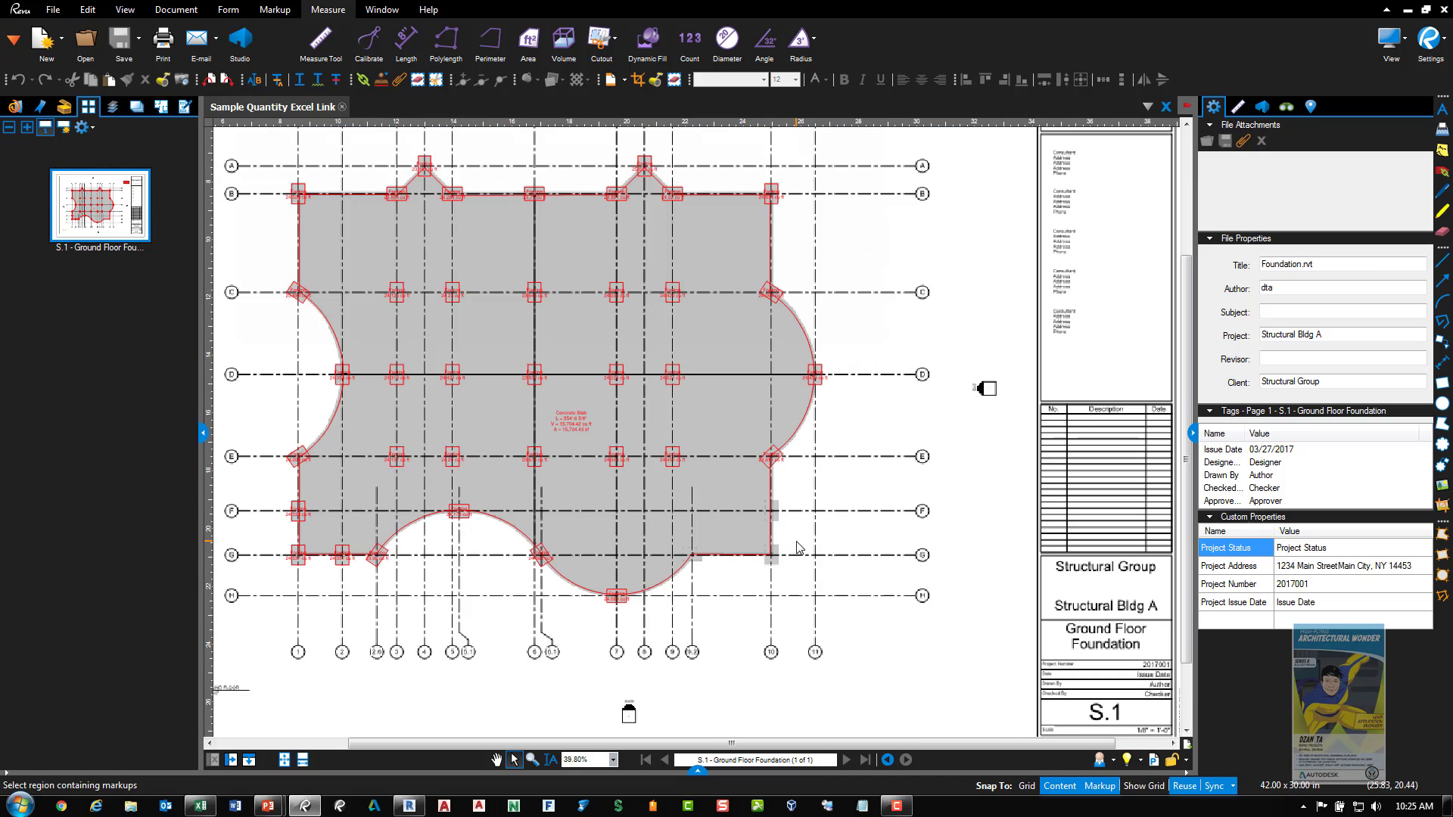
pyautogui.scroll(3, 795, 548)
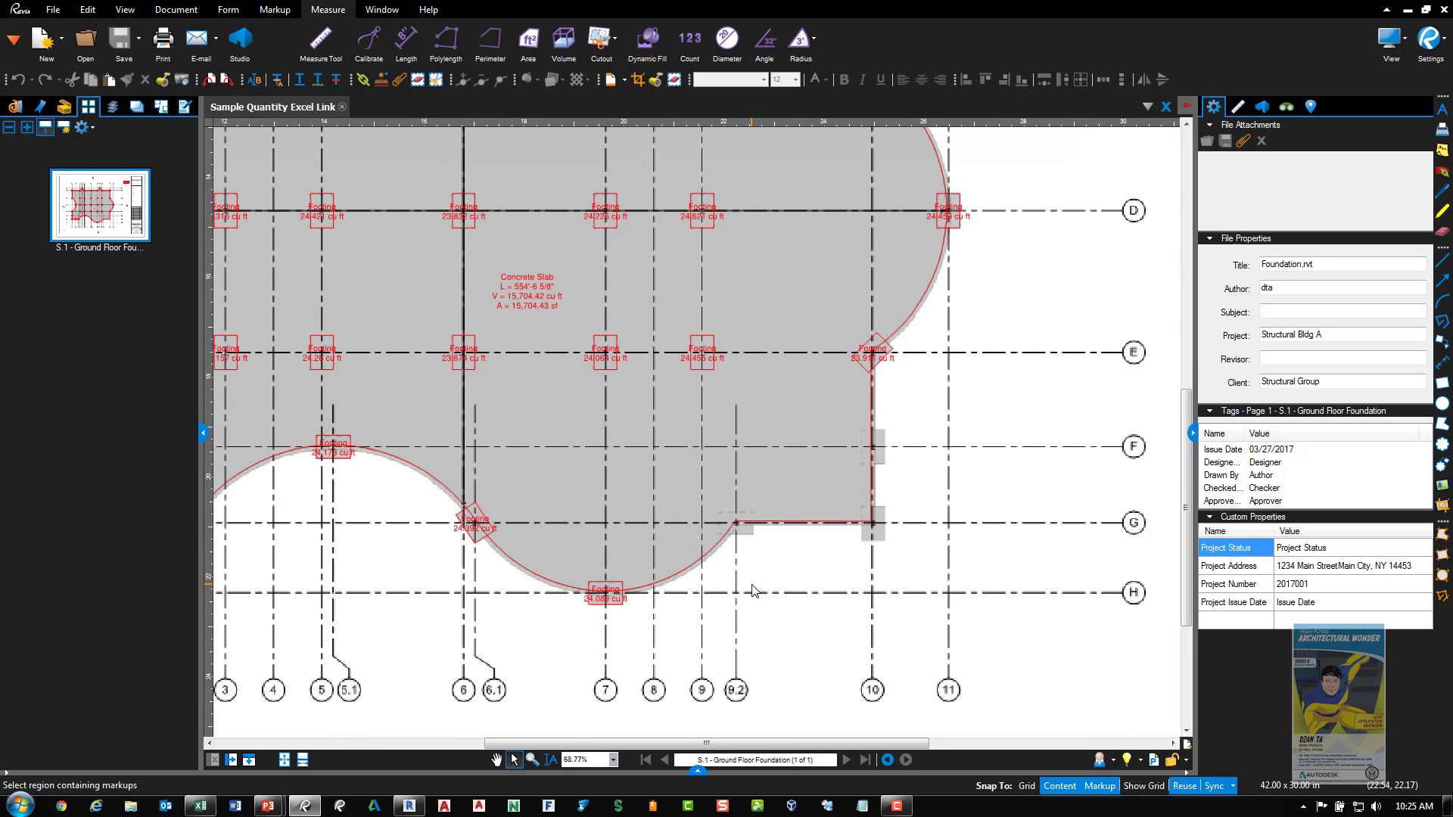
pyautogui.scroll(3, 757, 591)
pyautogui.moveTo(830, 587); pyautogui.dragTo(753, 568)
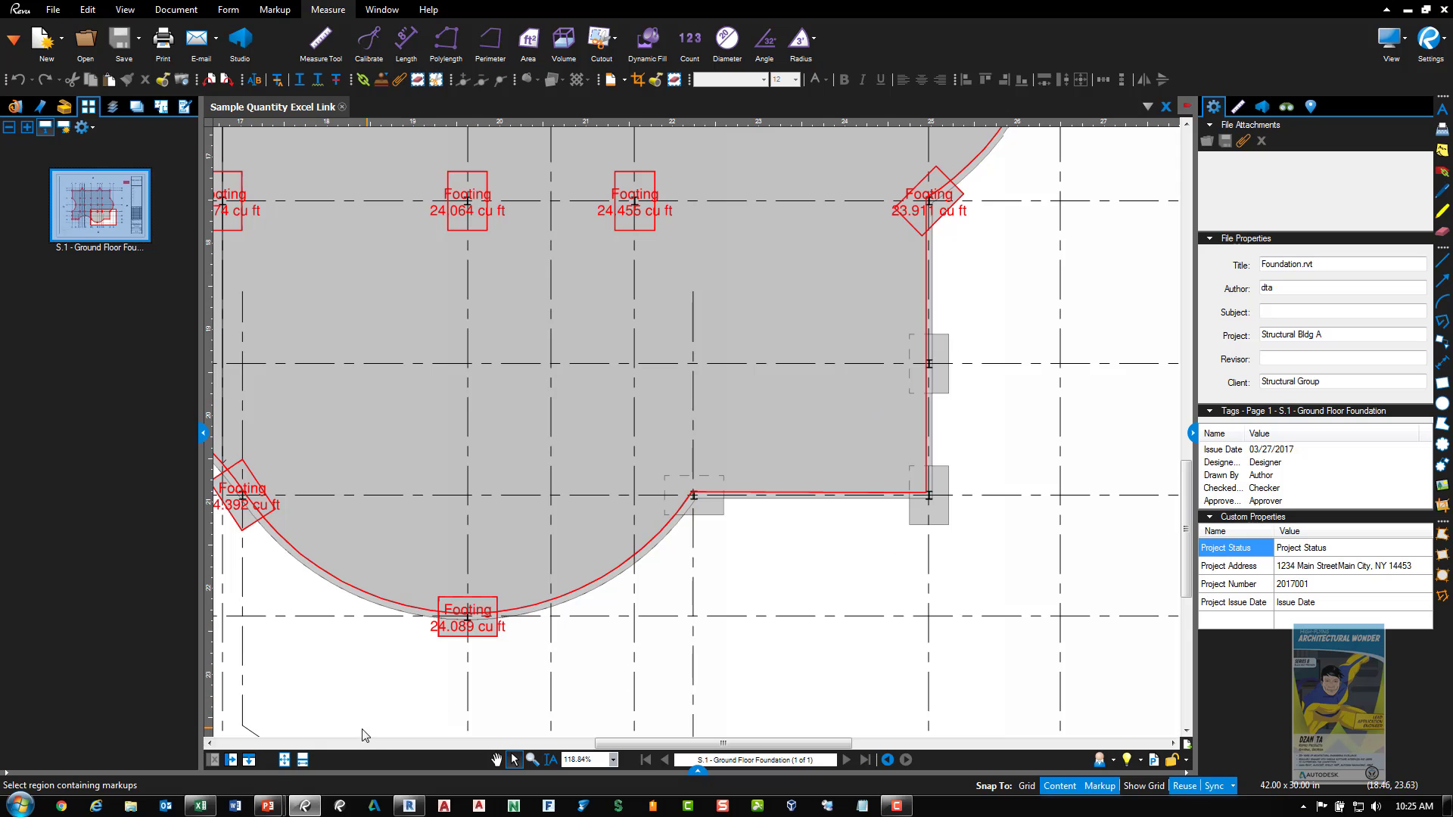
pyautogui.click(200, 805)
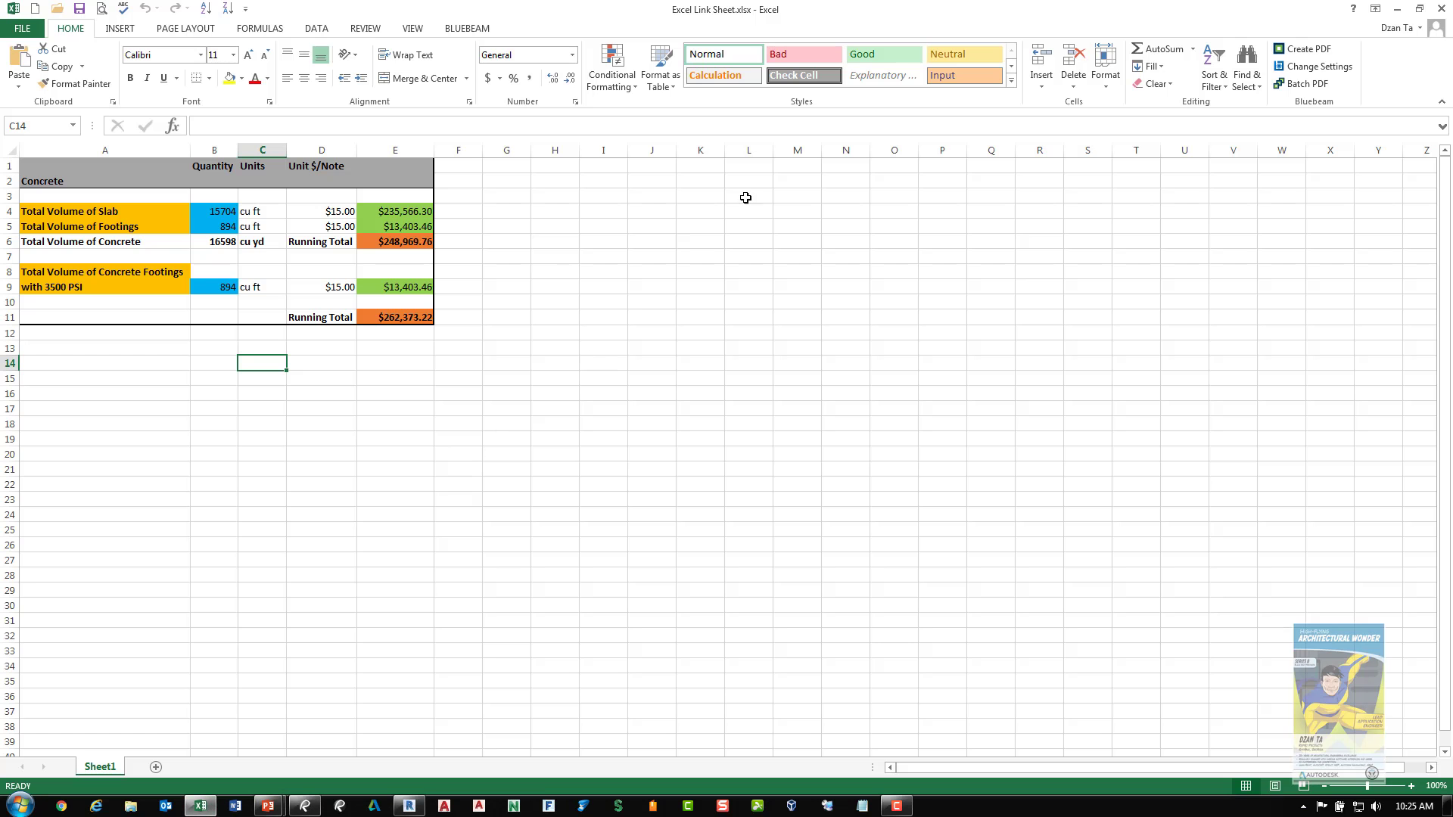
# Shrink the Excel Link Sheet window so it floats over the Revu foundation plan
pyautogui.moveTo(1121, 25); pyautogui.dragTo(418, 191)
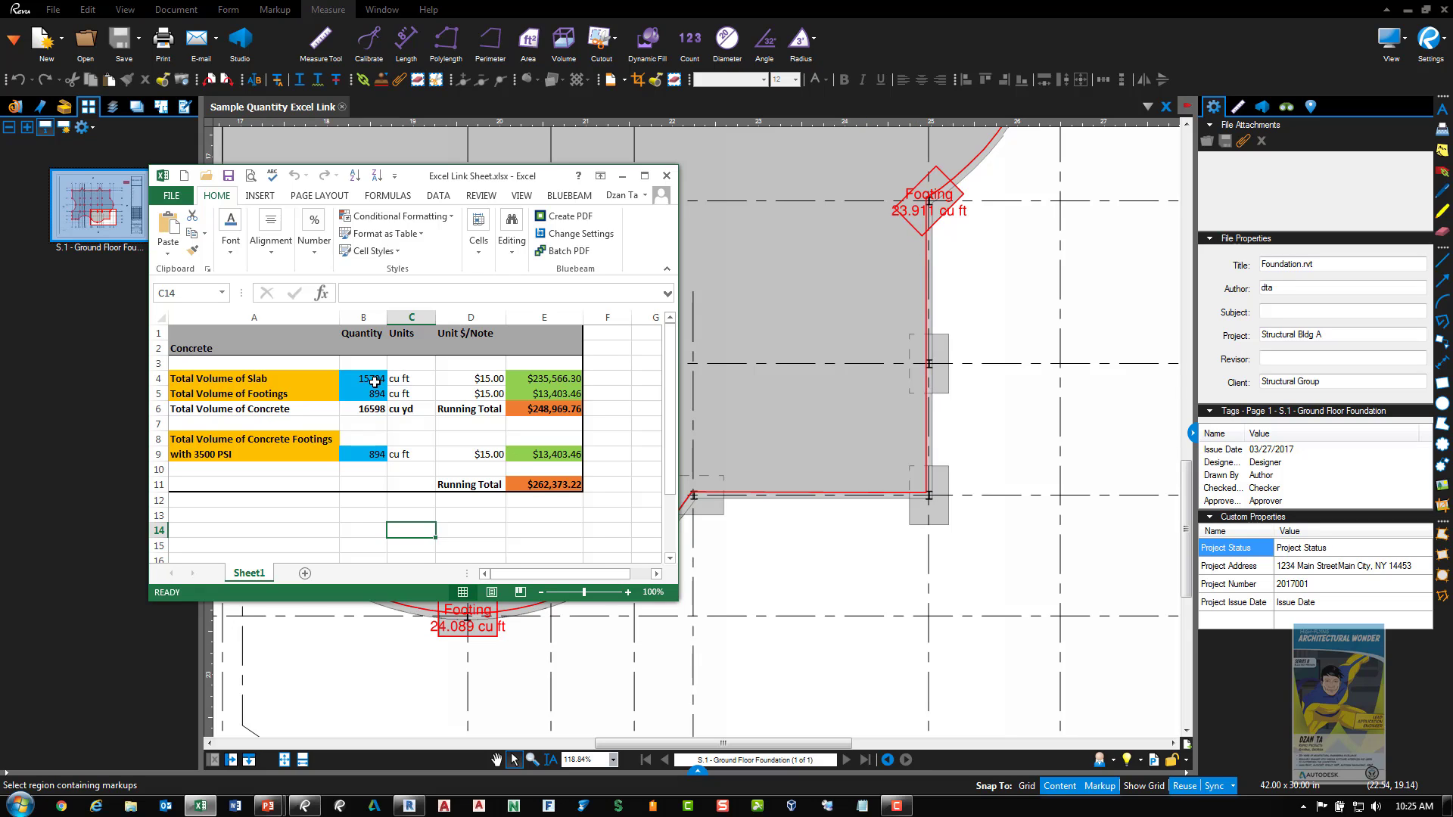
# Resize Revu toward the lower right and place the Excel quantity sheet at the top-left
pyautogui.click(827, 13)
pyautogui.doubleClick(454, 9)
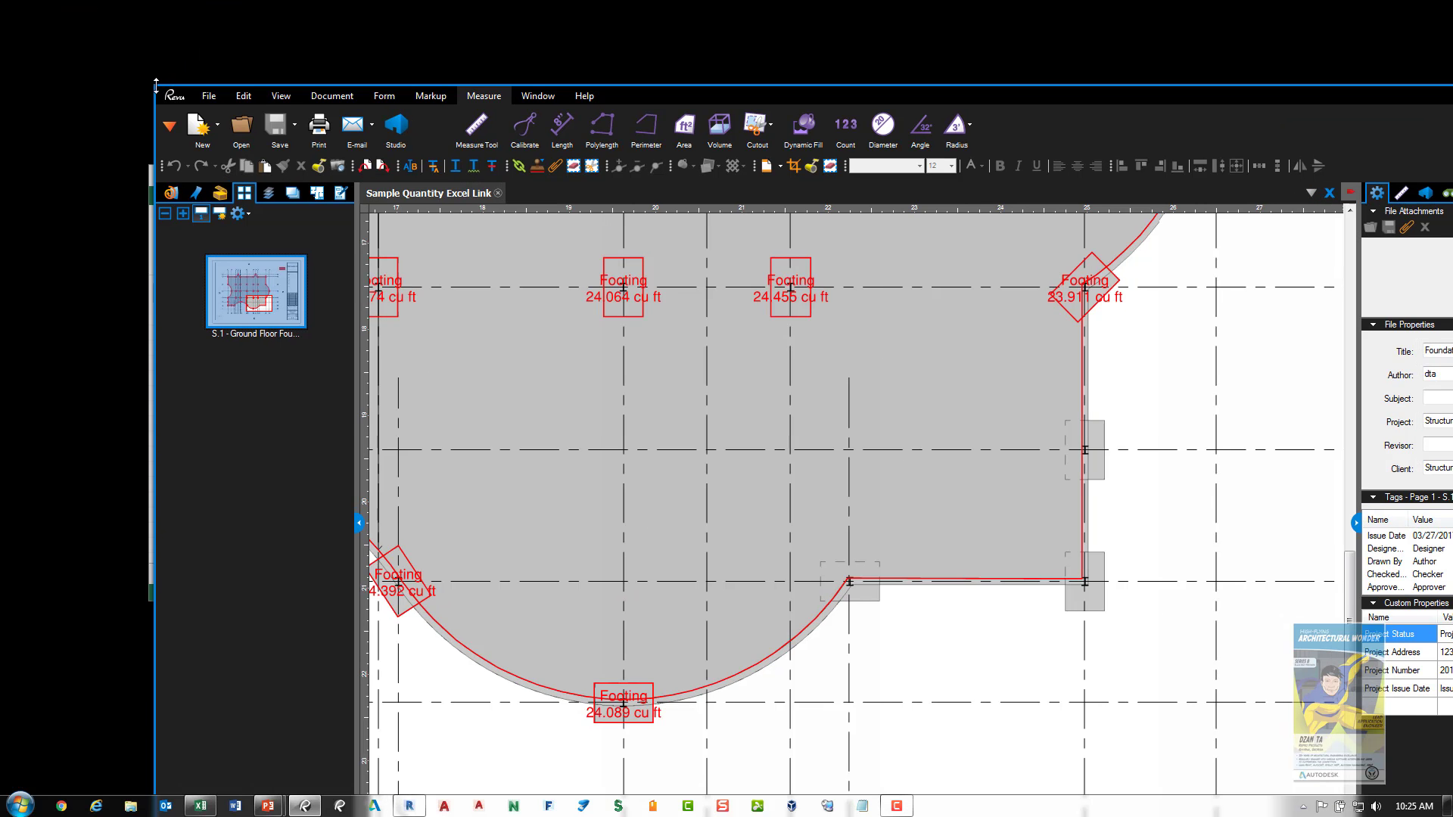
pyautogui.moveTo(157, 85); pyautogui.dragTo(224, 399)
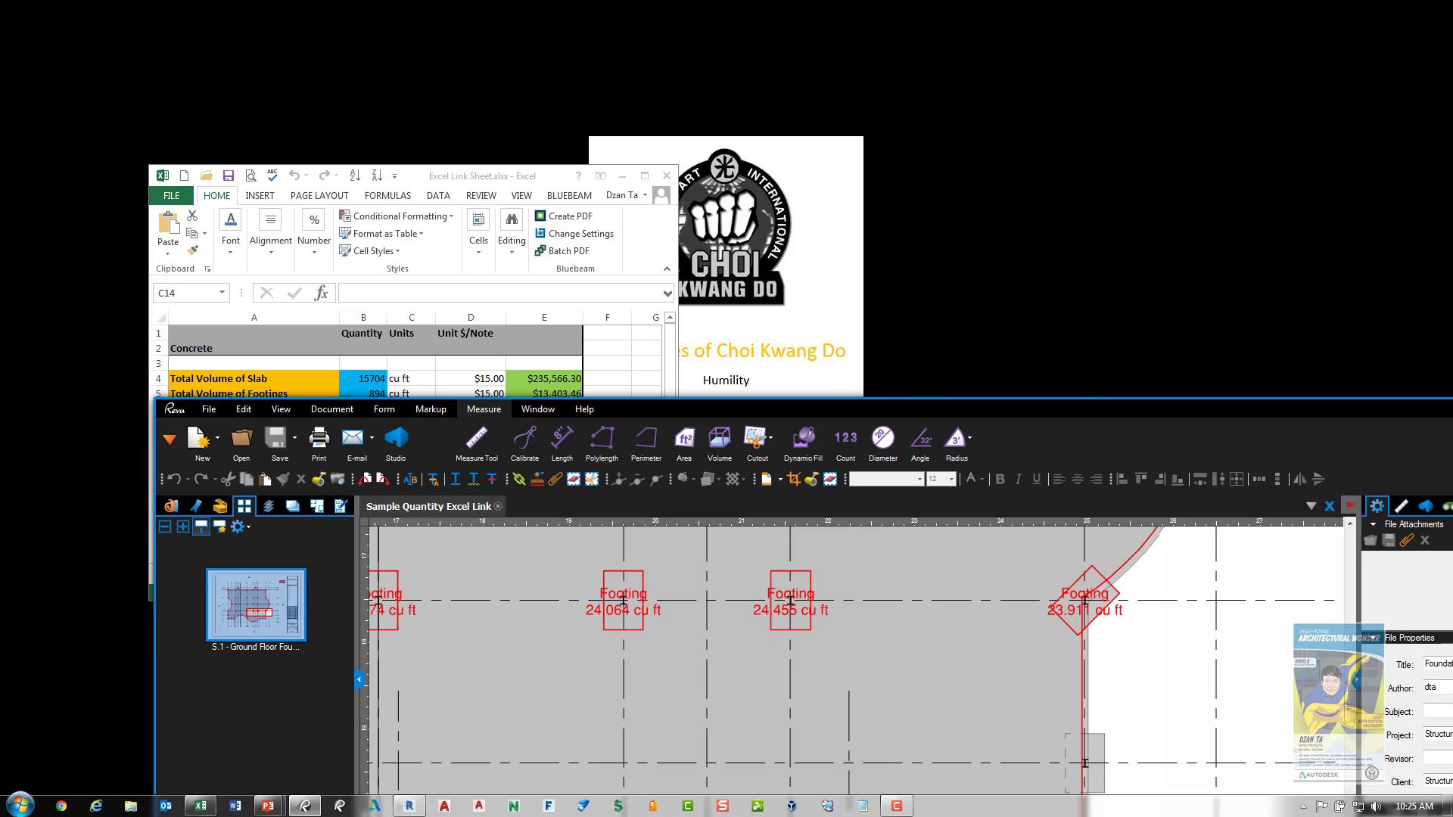
pyautogui.moveTo(909, 409); pyautogui.dragTo(502, 194)
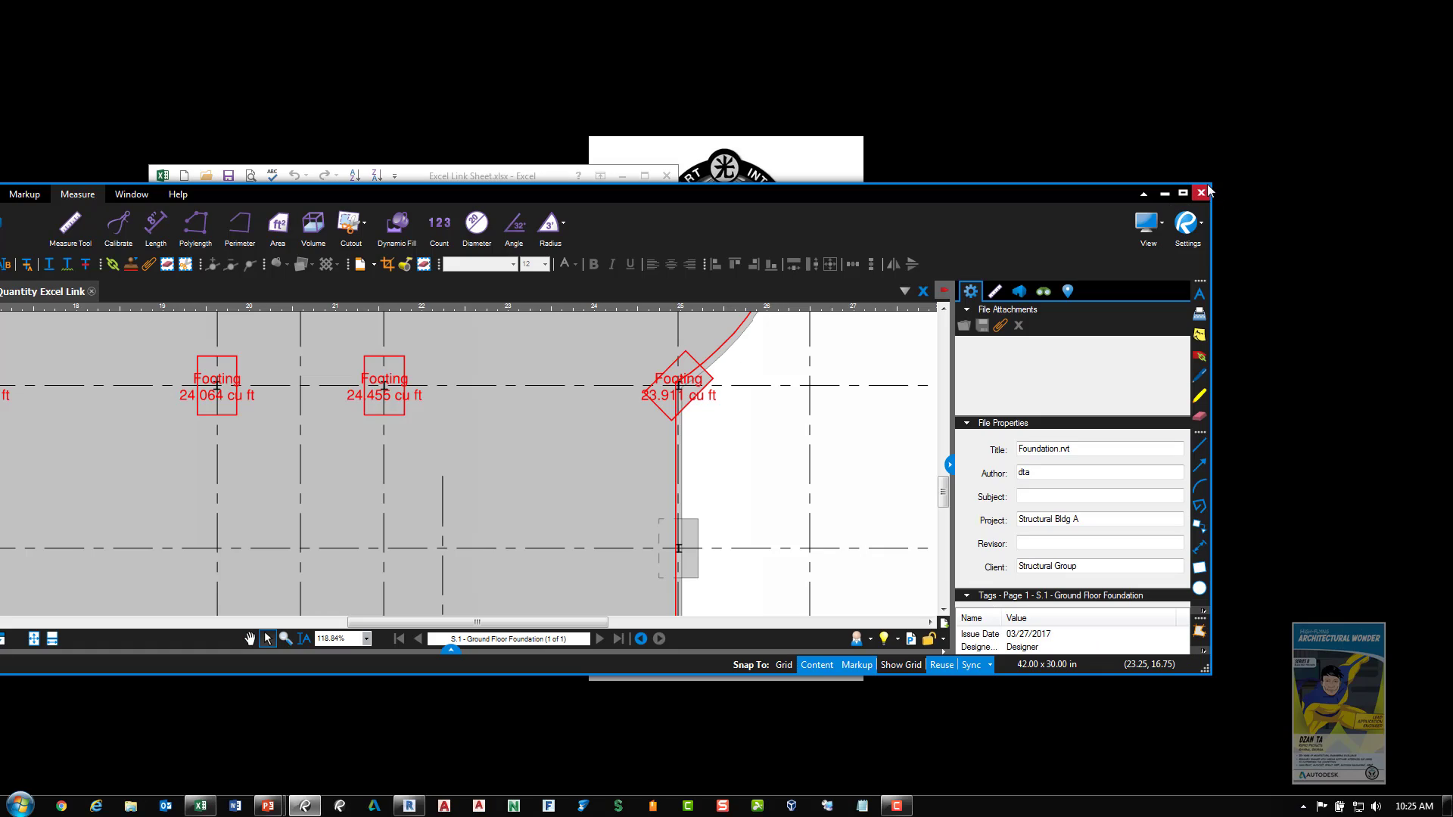
pyautogui.moveTo(1211, 184); pyautogui.dragTo(831, 47)
pyautogui.moveTo(569, 62); pyautogui.dragTo(1110, 120)
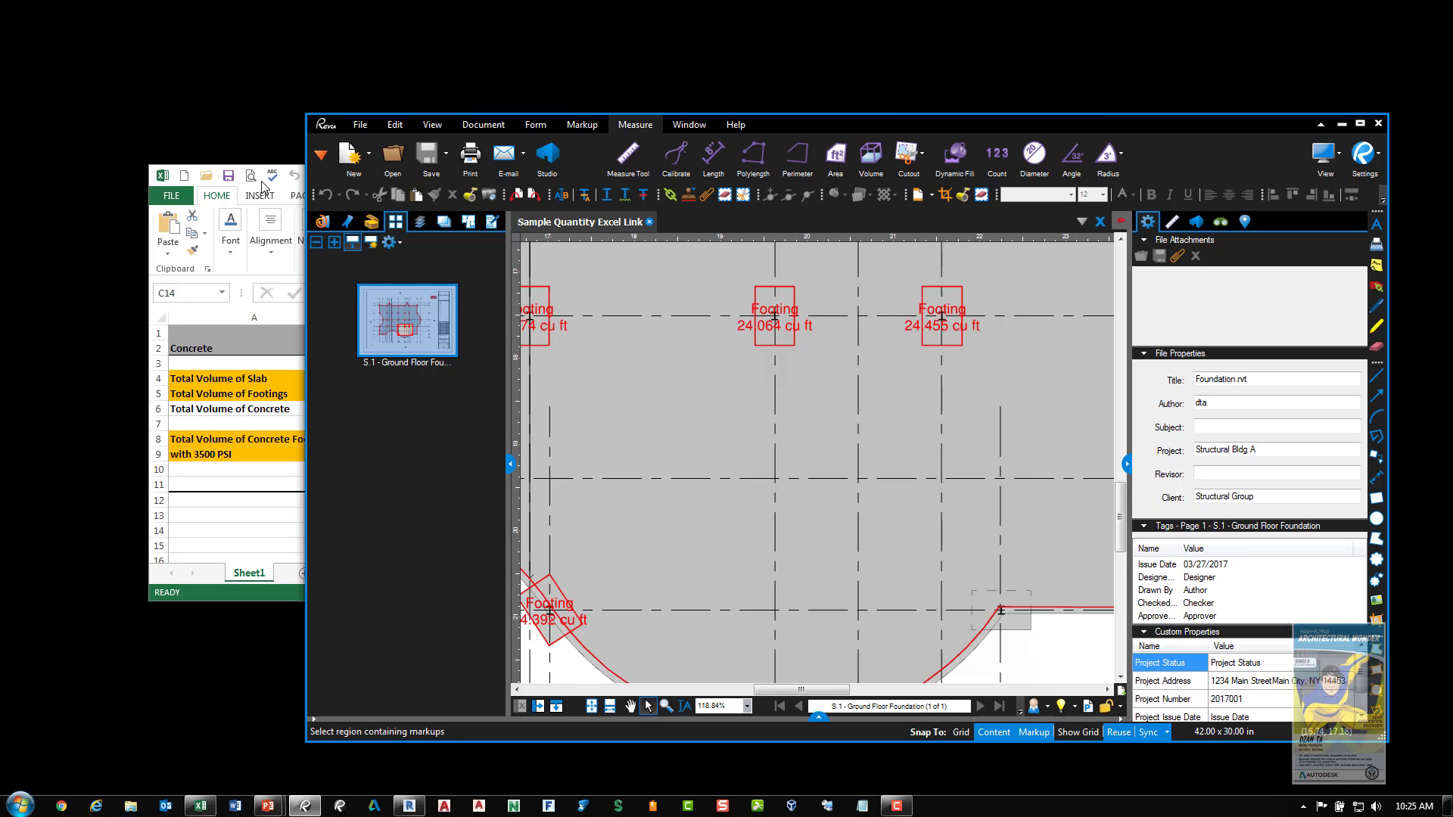
pyautogui.click(251, 221)
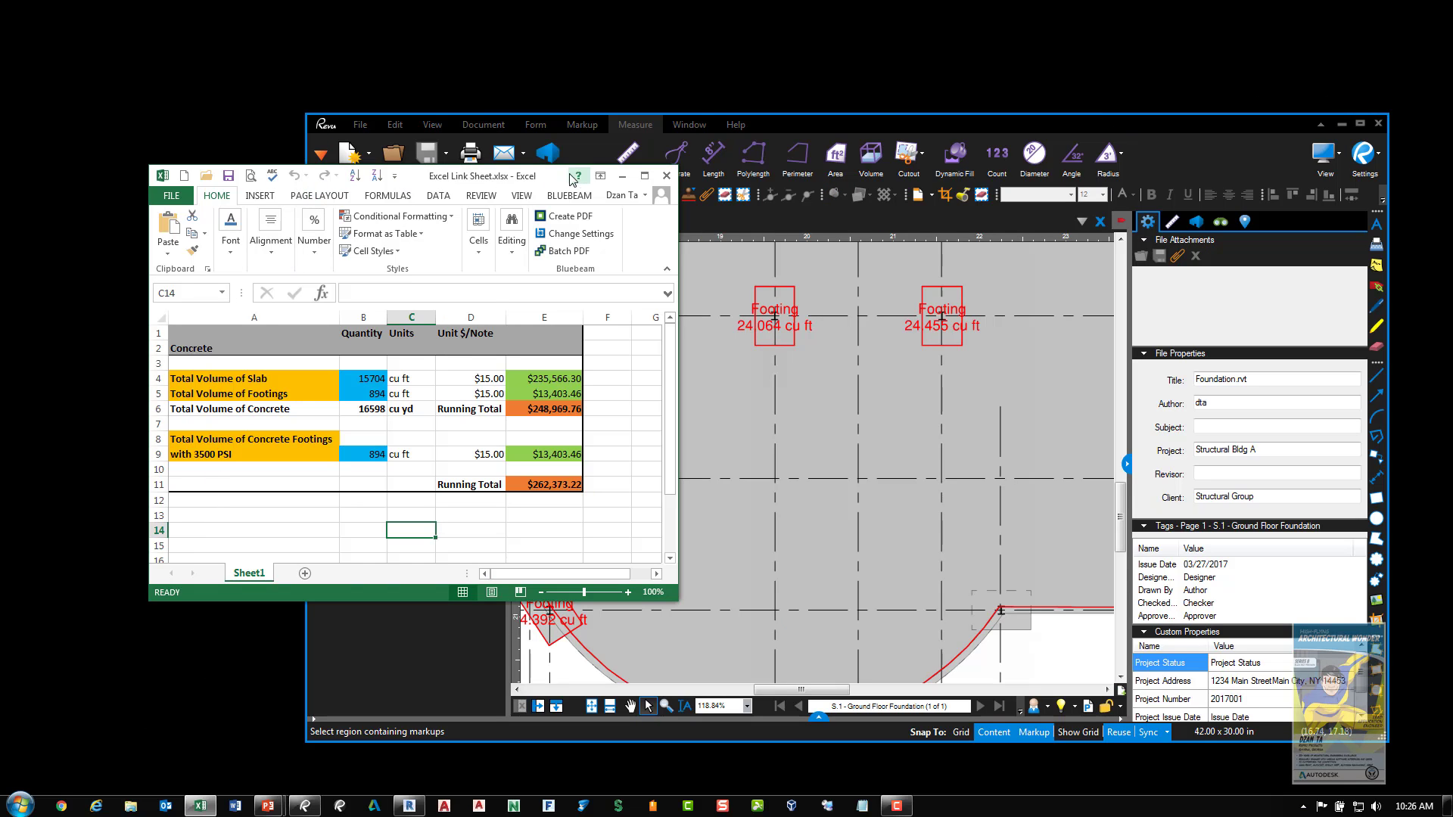
pyautogui.moveTo(556, 173); pyautogui.dragTo(427, 24)
# Ctrl-drag a copy of the bottom-left footing volume measurement to the arc's top corner
pyautogui.click(814, 451)
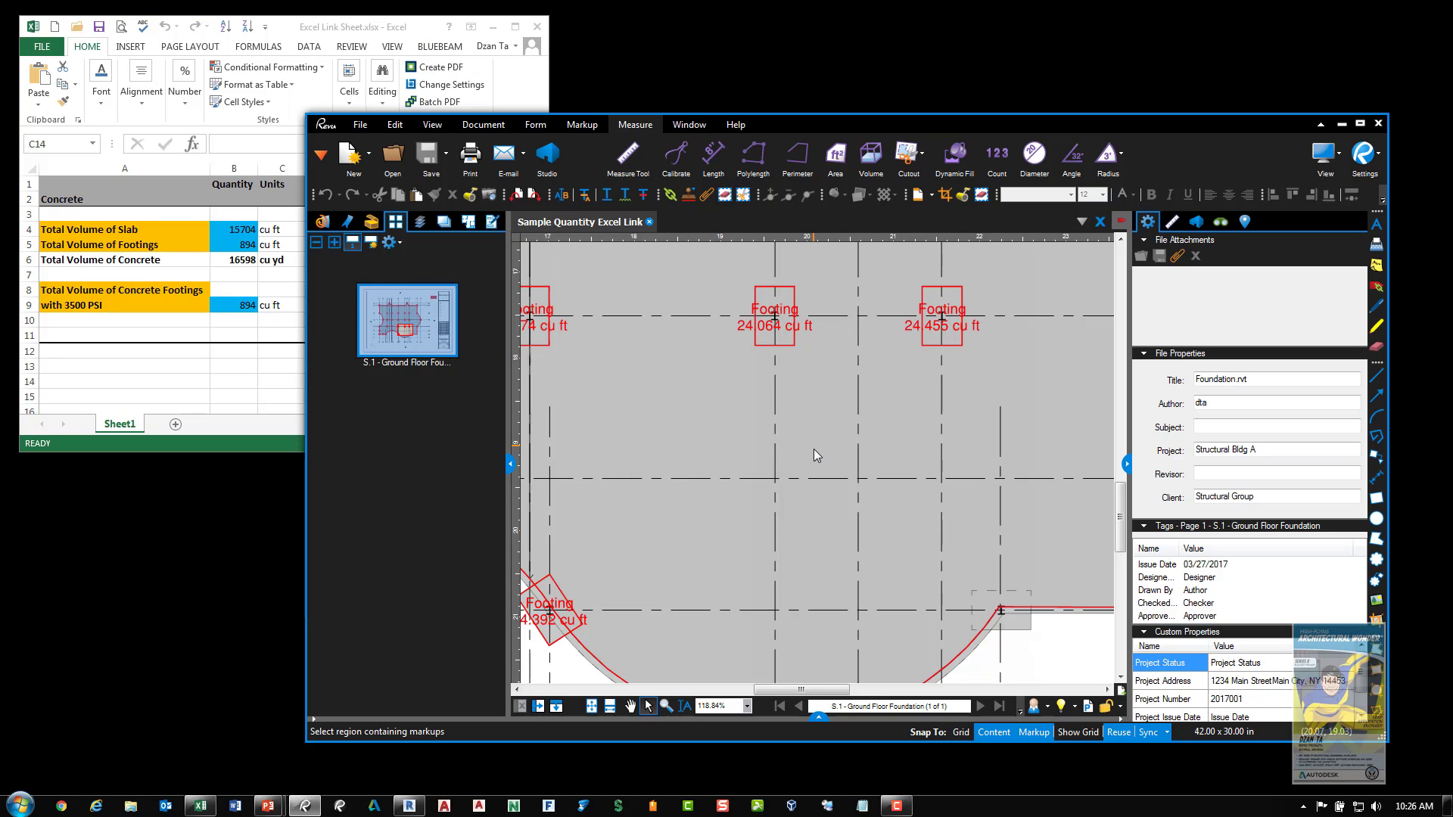
pyautogui.scroll(-4, 812, 460)
pyautogui.scroll(2, 895, 467)
pyautogui.click(596, 638)
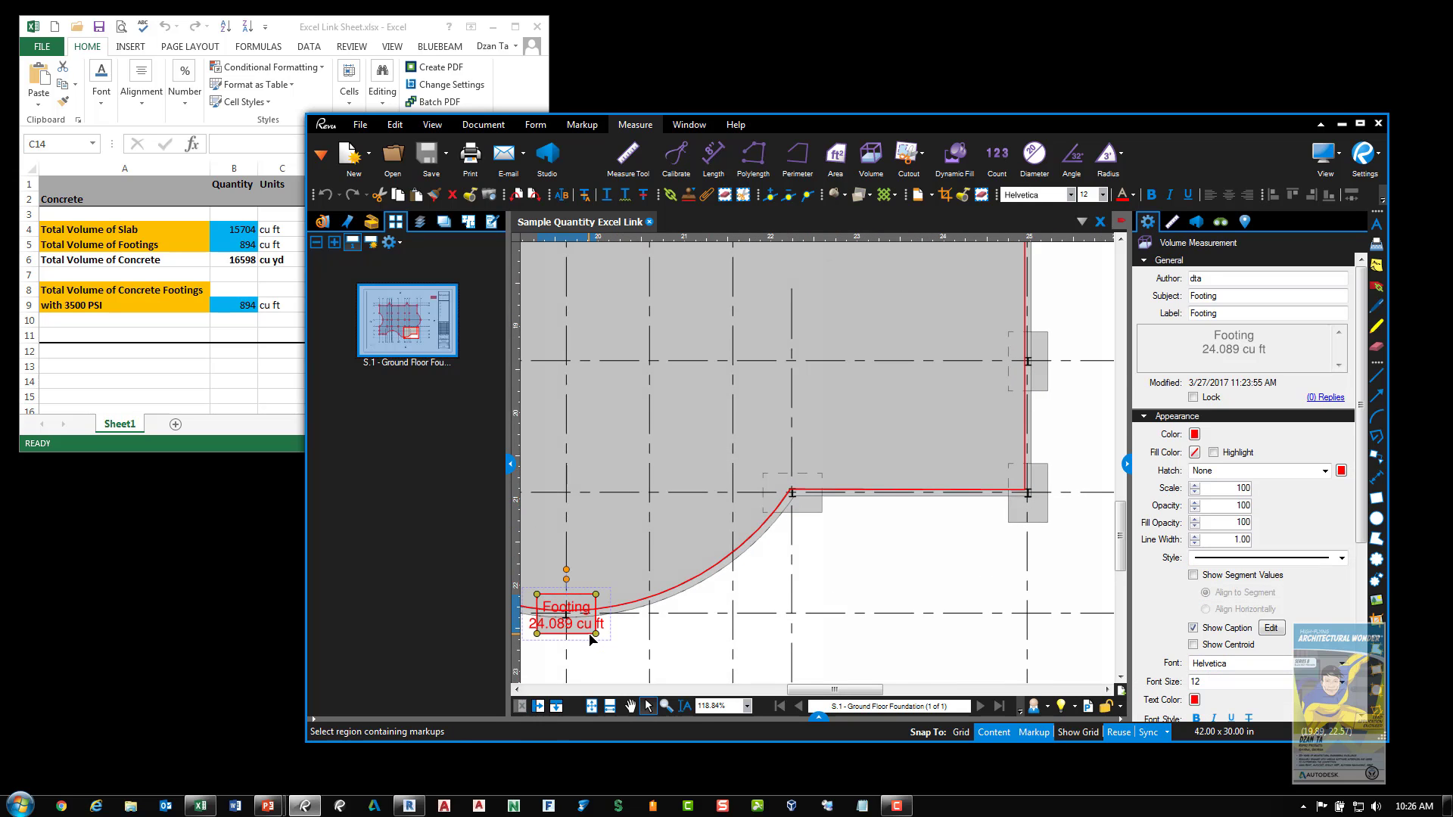
pyautogui.moveTo(593, 639); pyautogui.dragTo(818, 514)
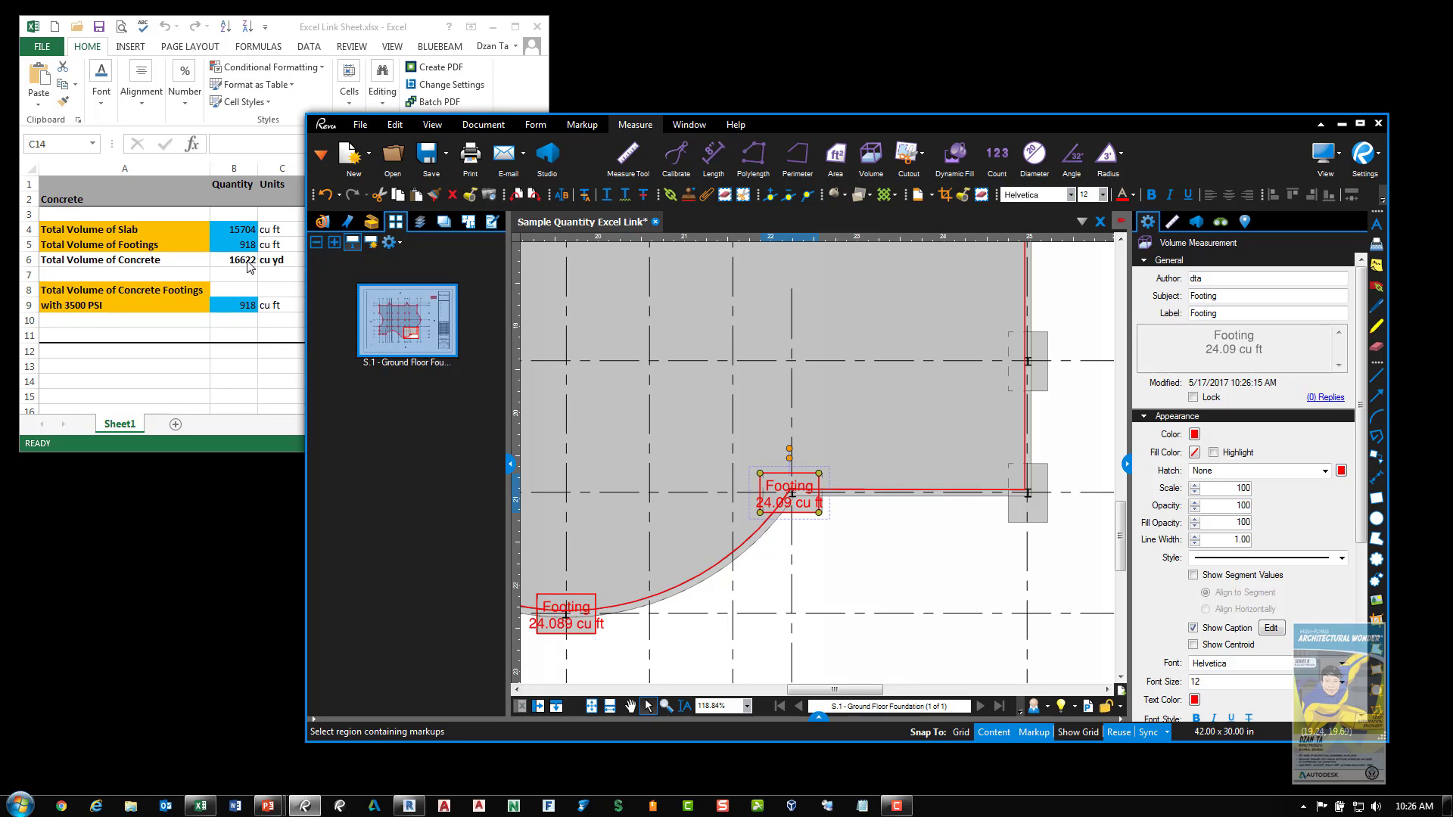
pyautogui.click(931, 529)
# Select the new footing measurement to check it reads 24.09 cu ft, then deselect it
pyautogui.scroll(5, 934, 488)
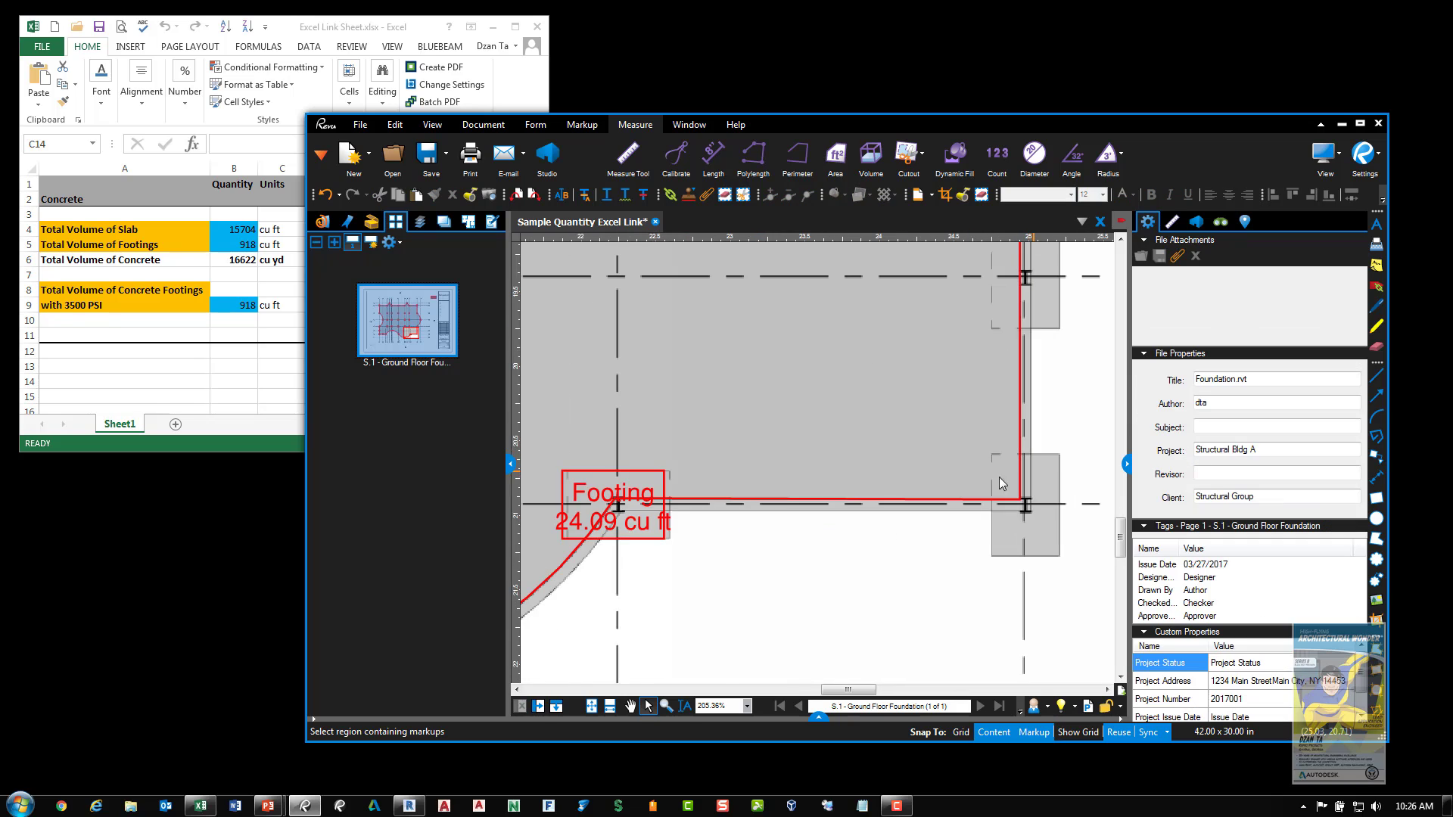
pyautogui.hscroll(-3, 768, 509)
pyautogui.click(816, 449)
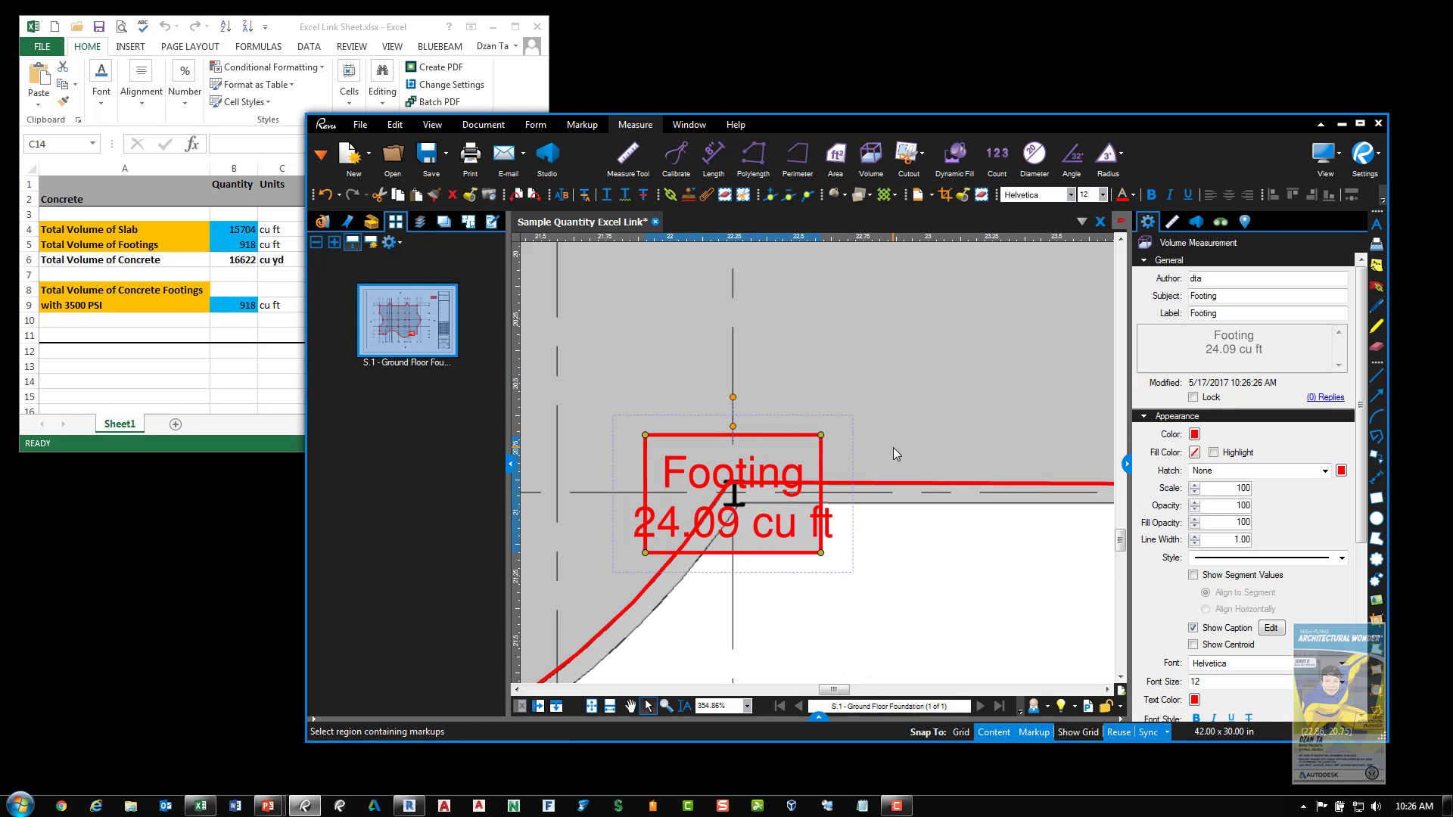
pyautogui.click(952, 596)
pyautogui.scroll(-5, 952, 597)
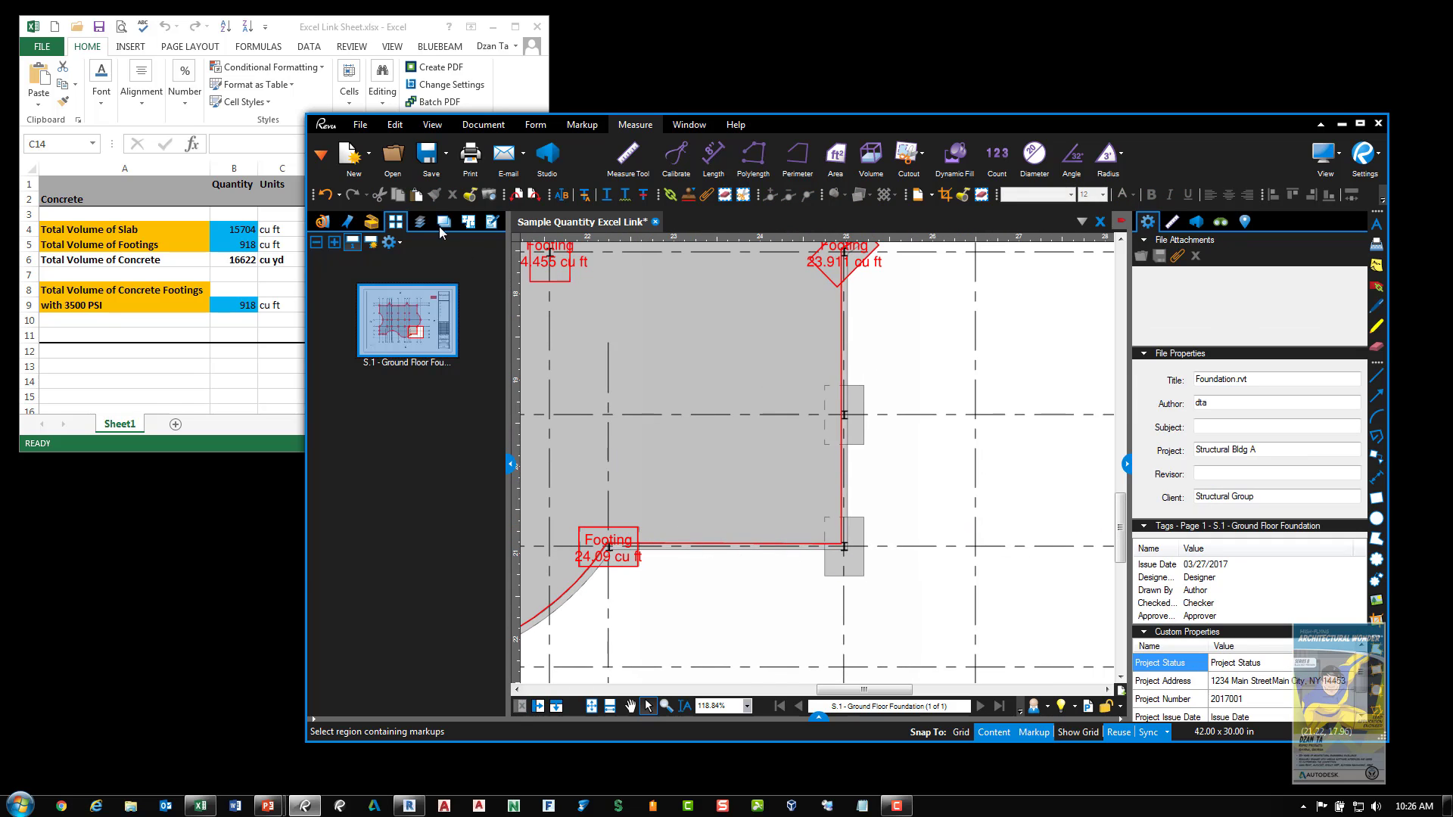
# Measure the column square at the footing corner with the saved My Tools area tool (23.895 sf)
pyautogui.click(372, 222)
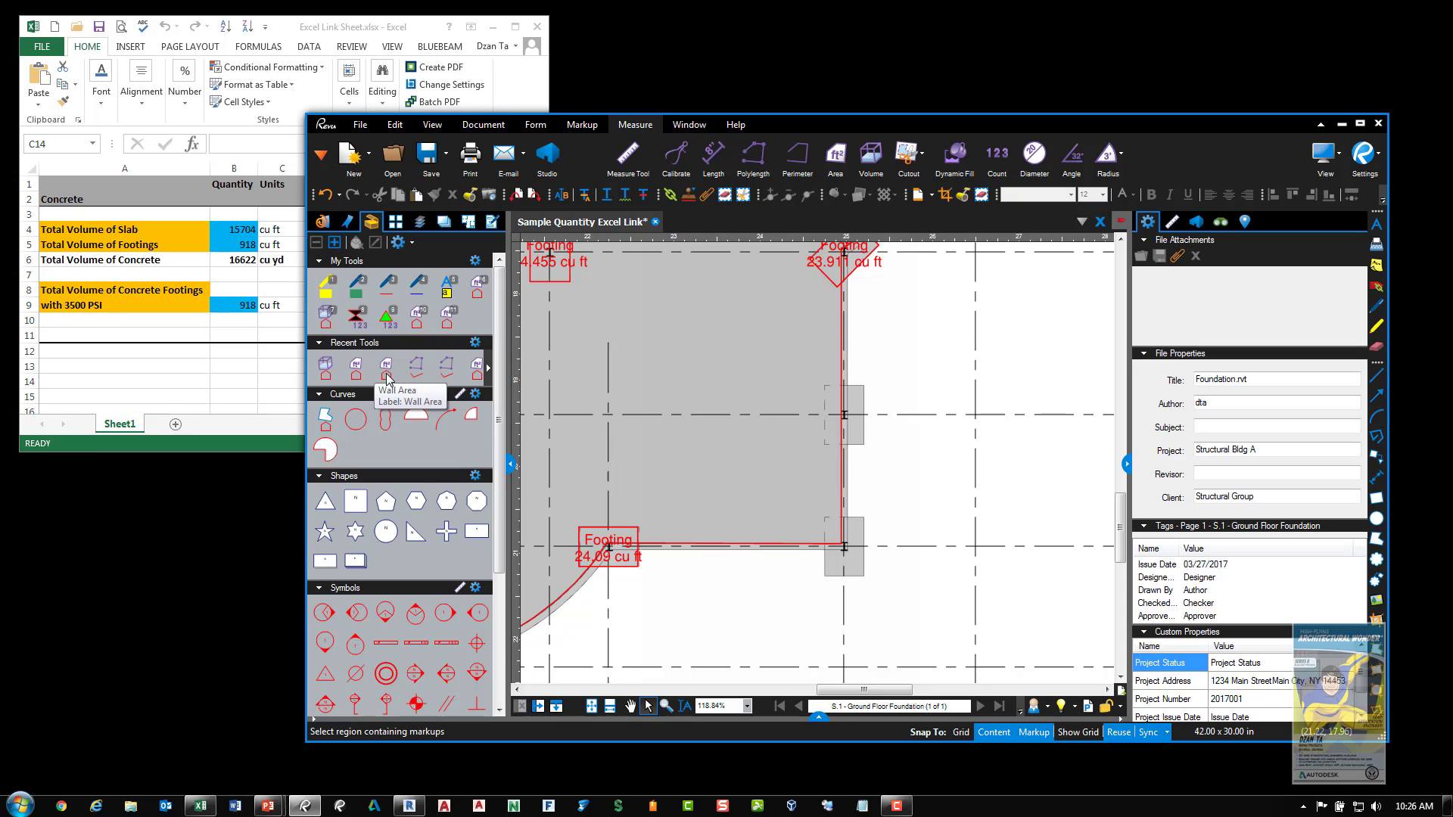
pyautogui.click(449, 318)
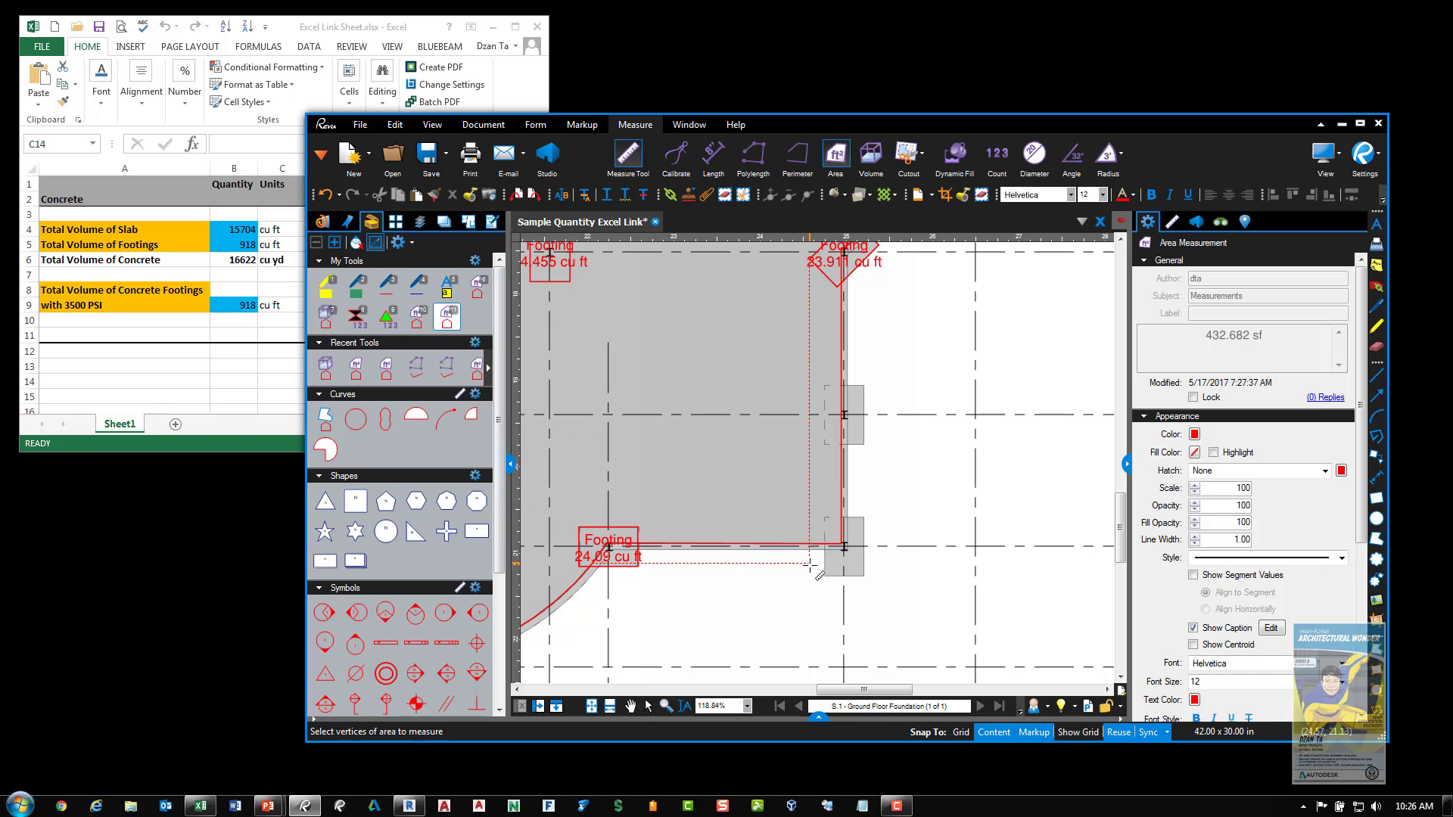
pyautogui.click(863, 515)
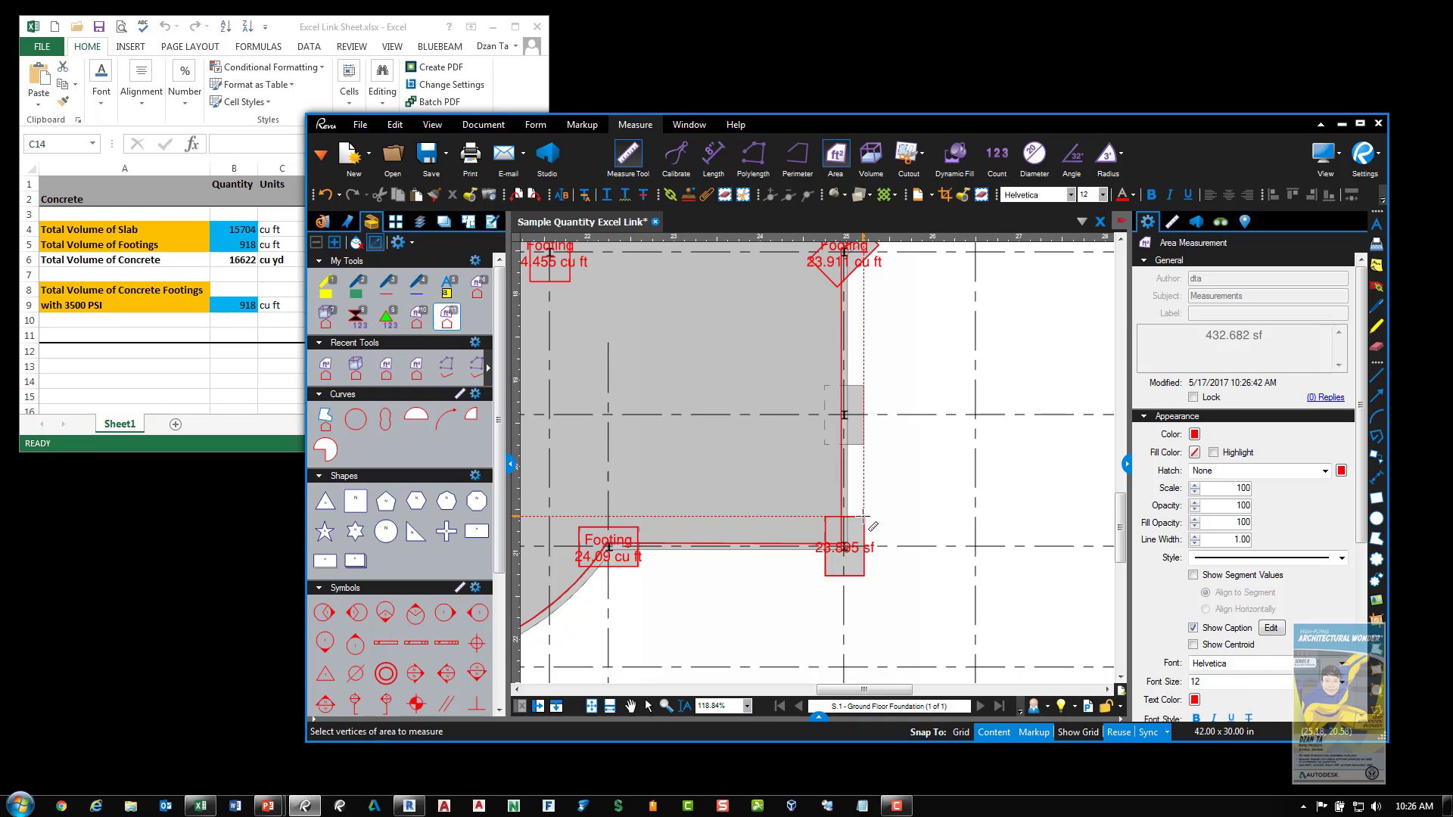
pyautogui.press('Escape')
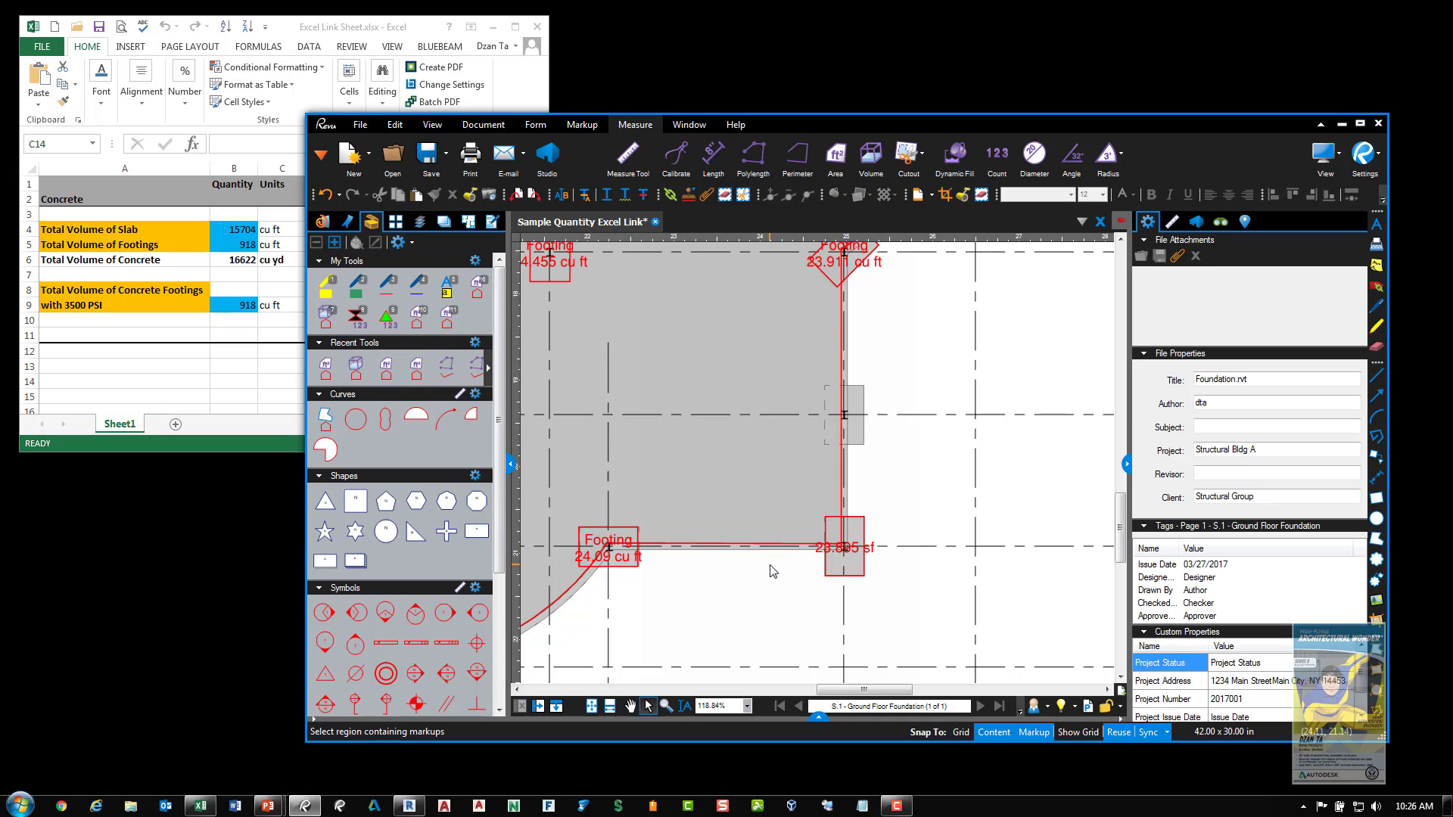
pyautogui.moveTo(784, 528); pyautogui.dragTo(833, 558)
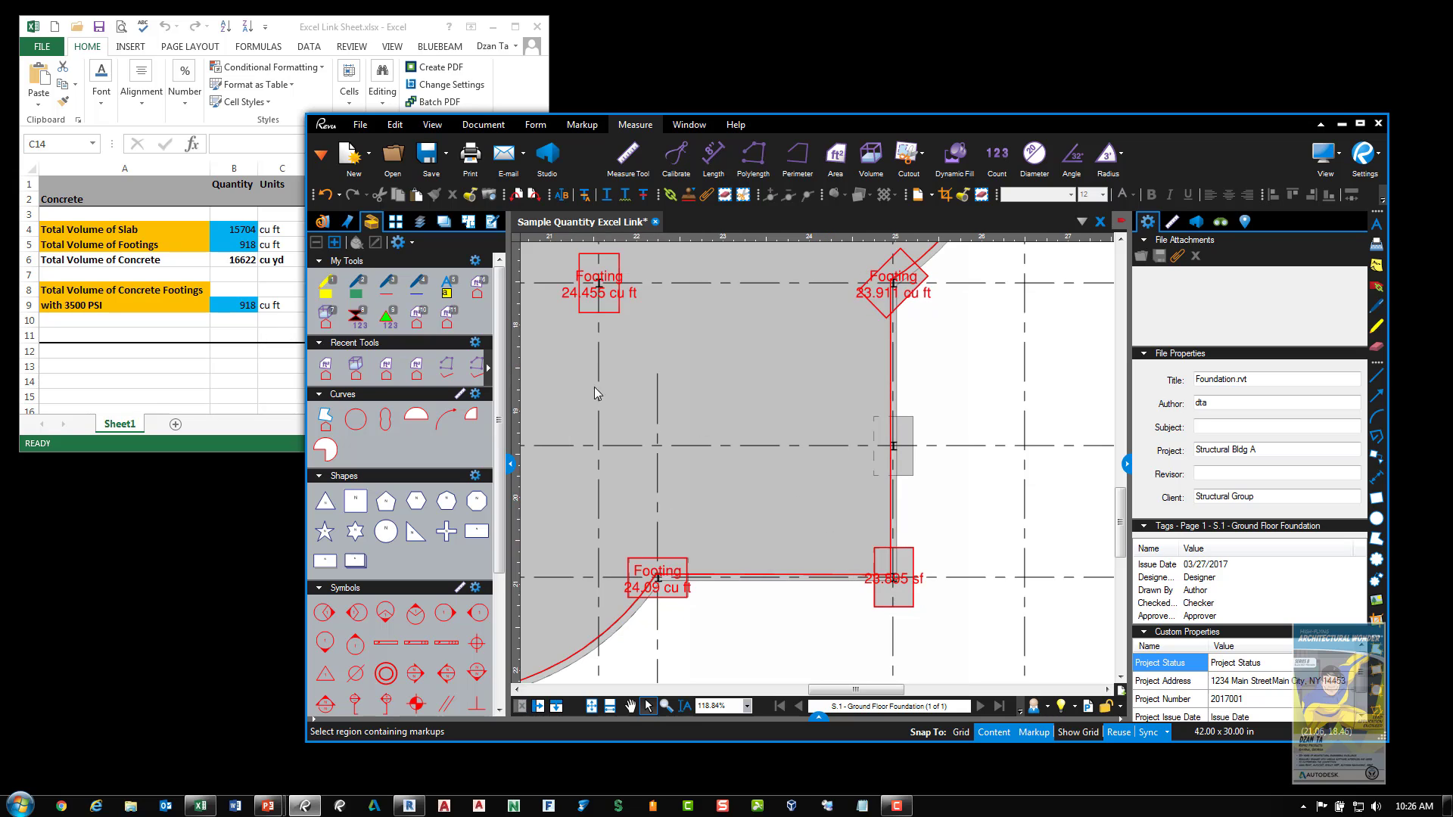
# Maximize Excel and view cell B4's Quantity Link source files, showing Sample Quantity Excel Link.pdf
pyautogui.click(517, 28)
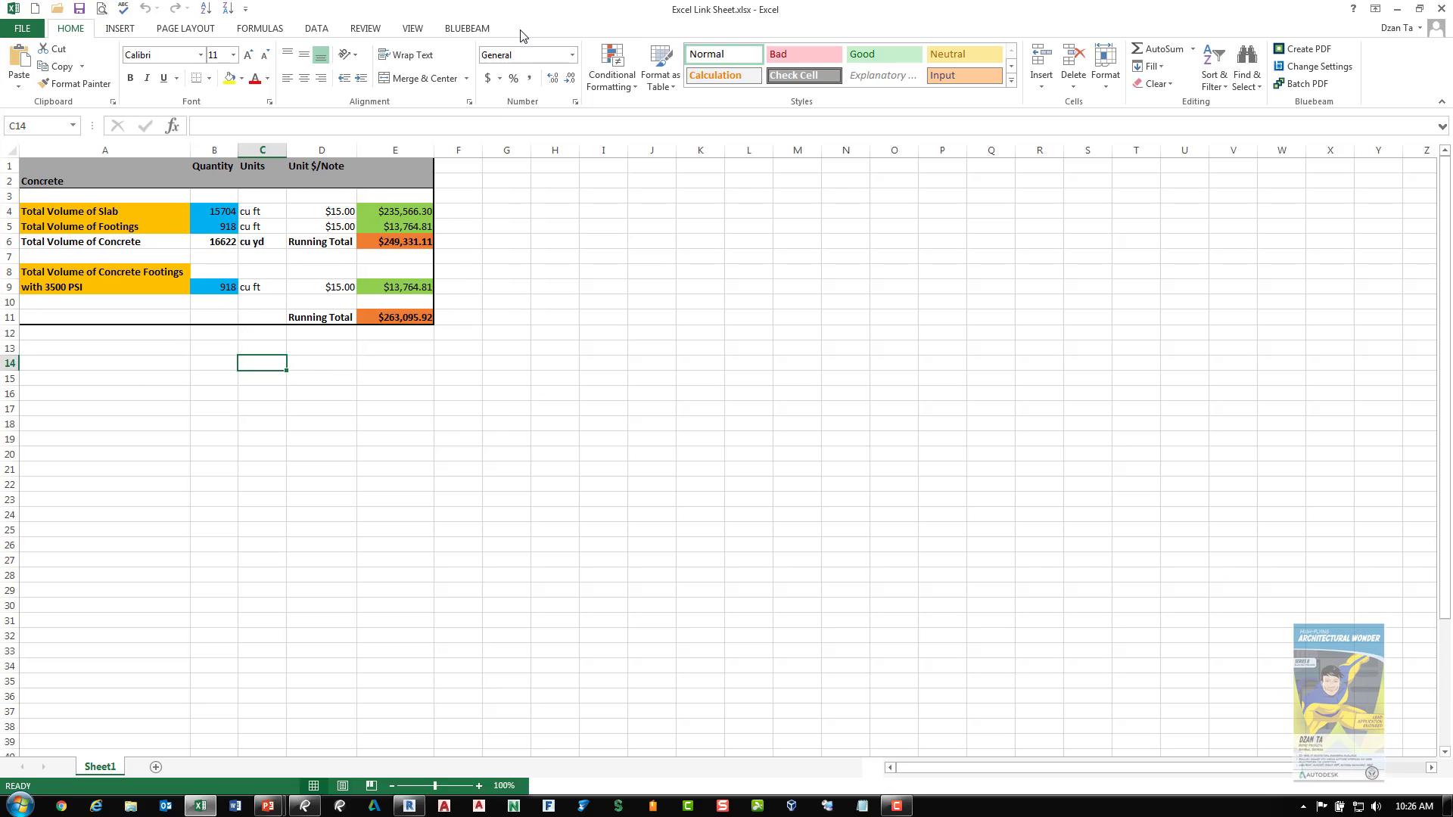
pyautogui.click(202, 209)
pyautogui.rightClick(202, 208)
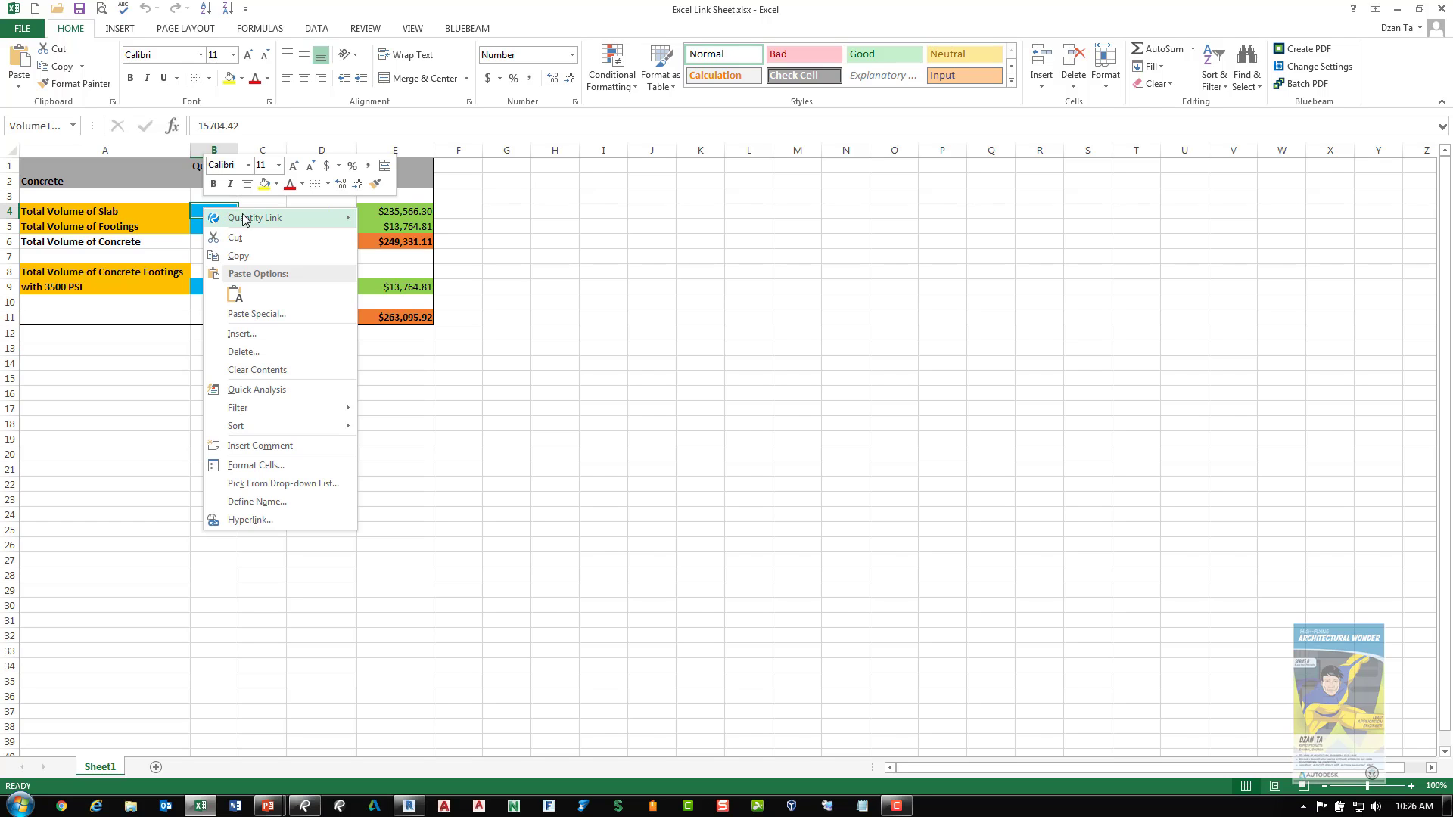
pyautogui.moveTo(270, 224)
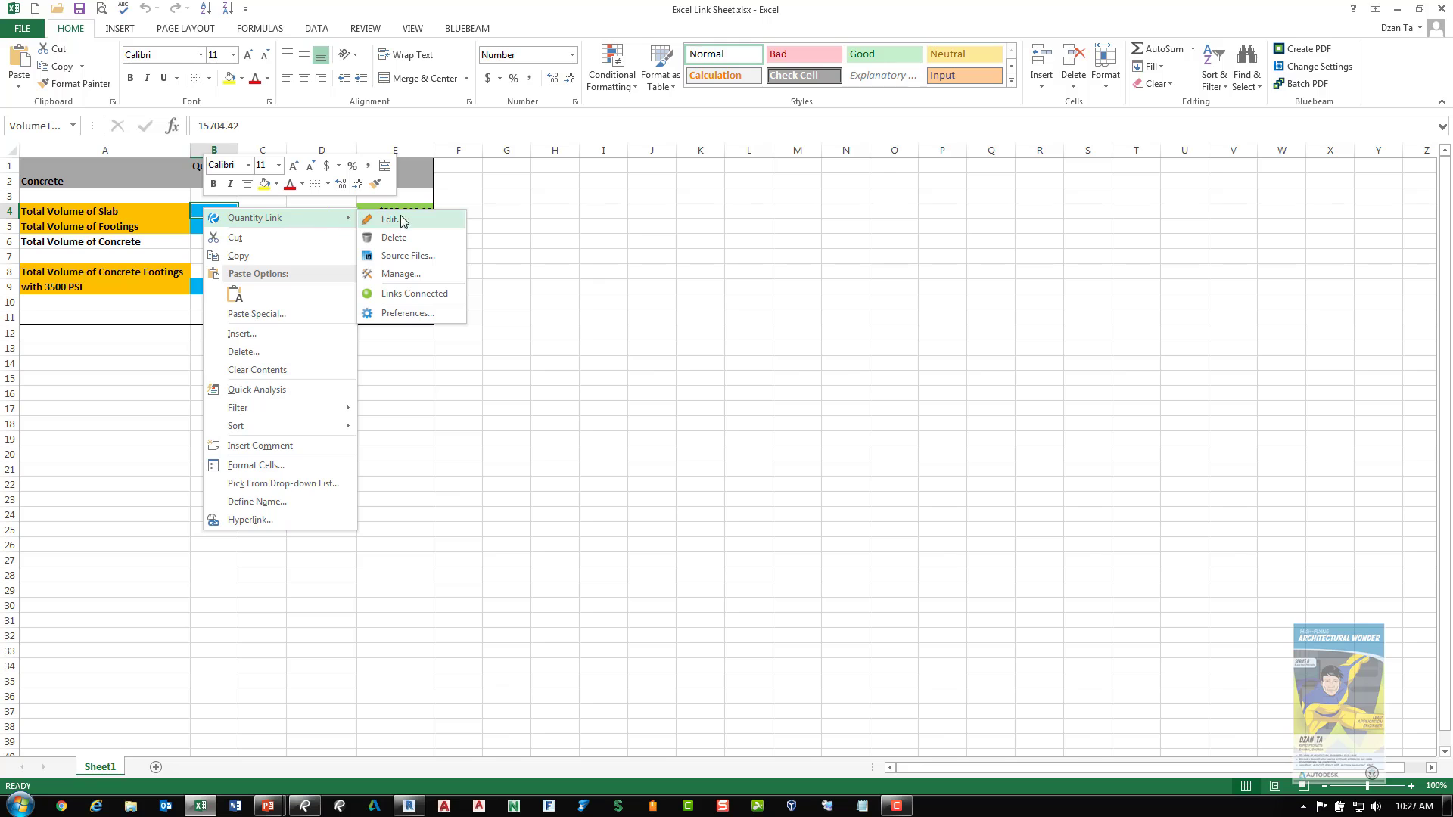
pyautogui.click(420, 256)
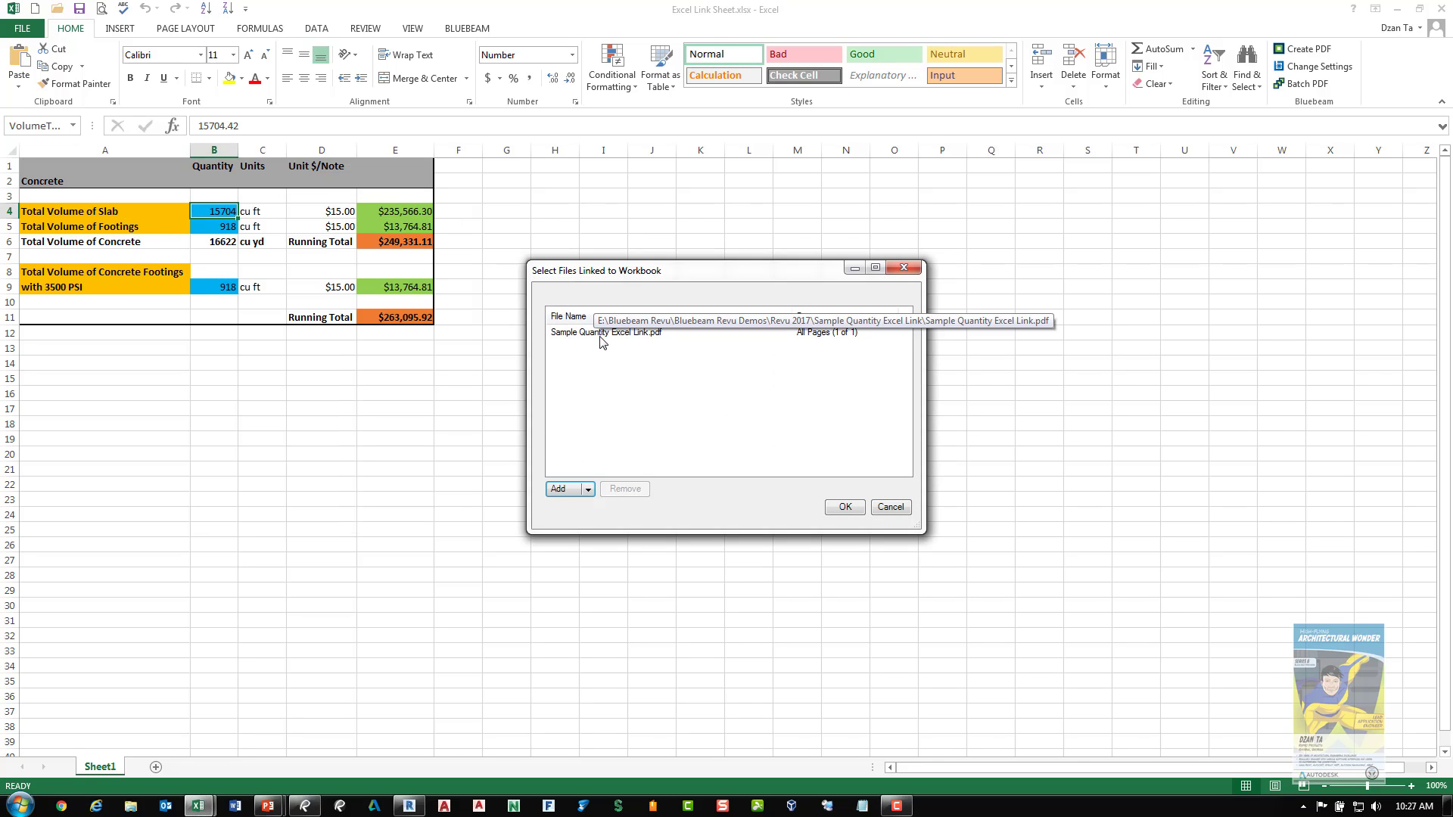
pyautogui.click(891, 508)
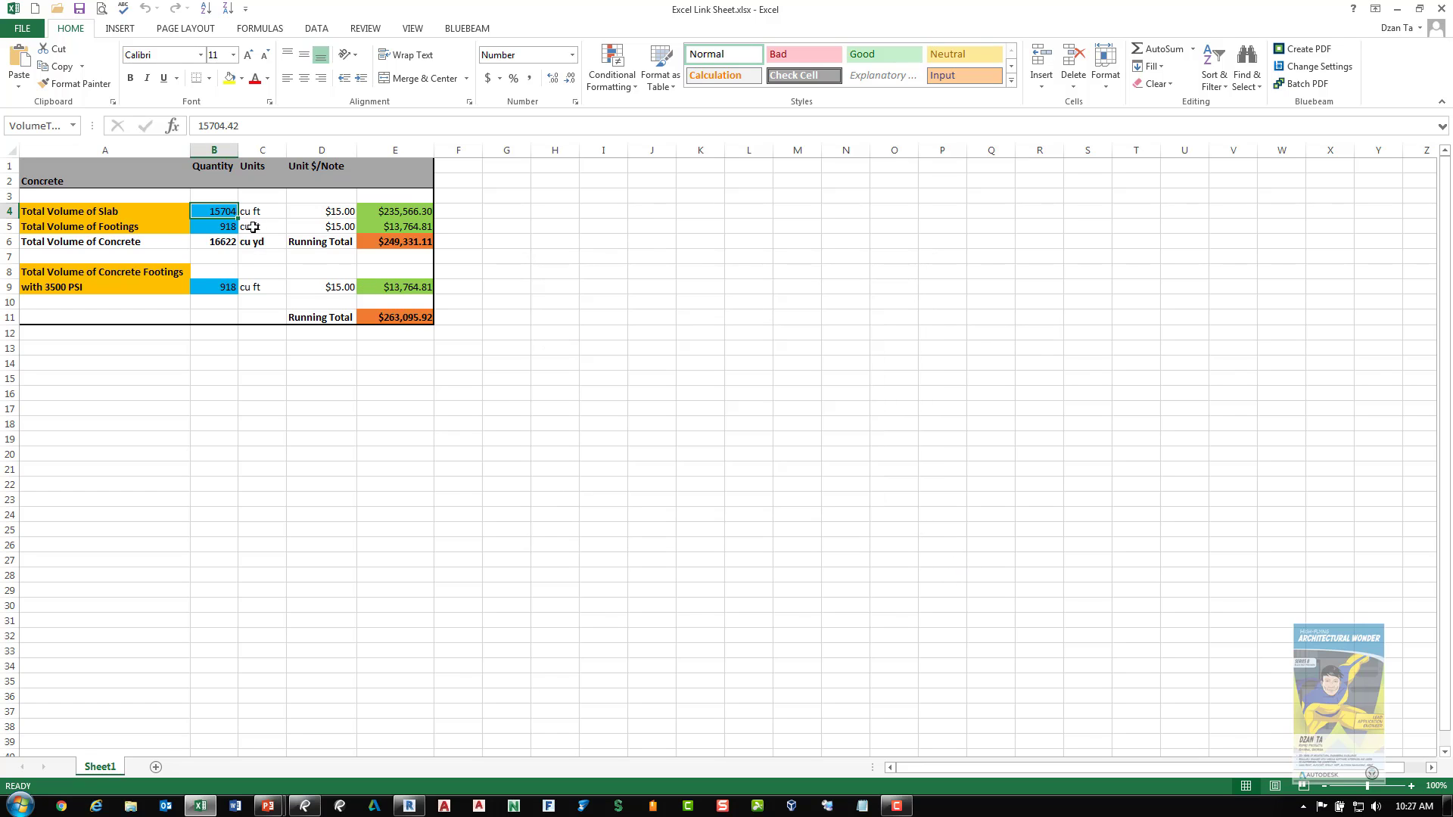
pyautogui.rightClick(220, 215)
pyautogui.moveTo(324, 227)
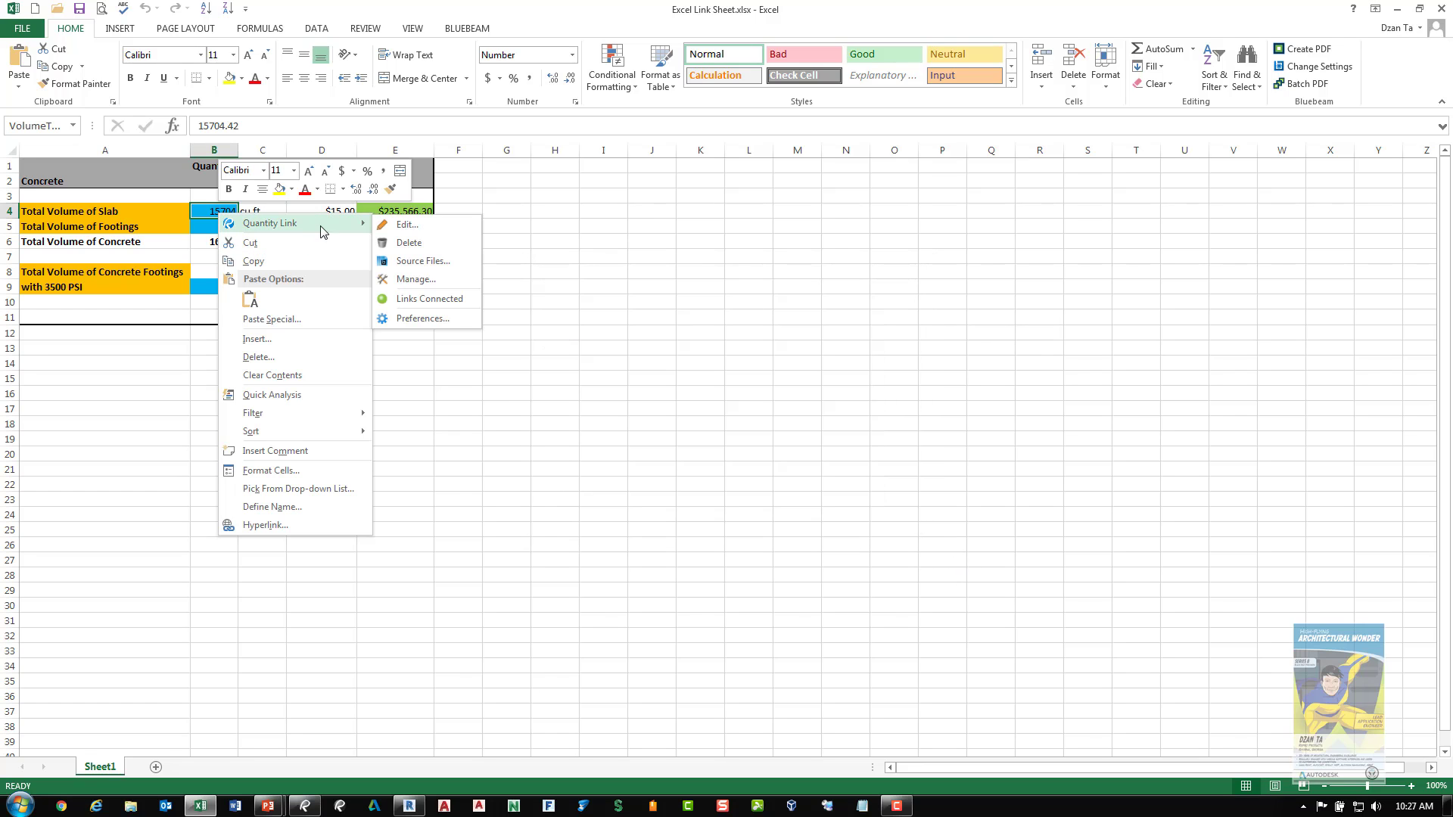
pyautogui.click(431, 227)
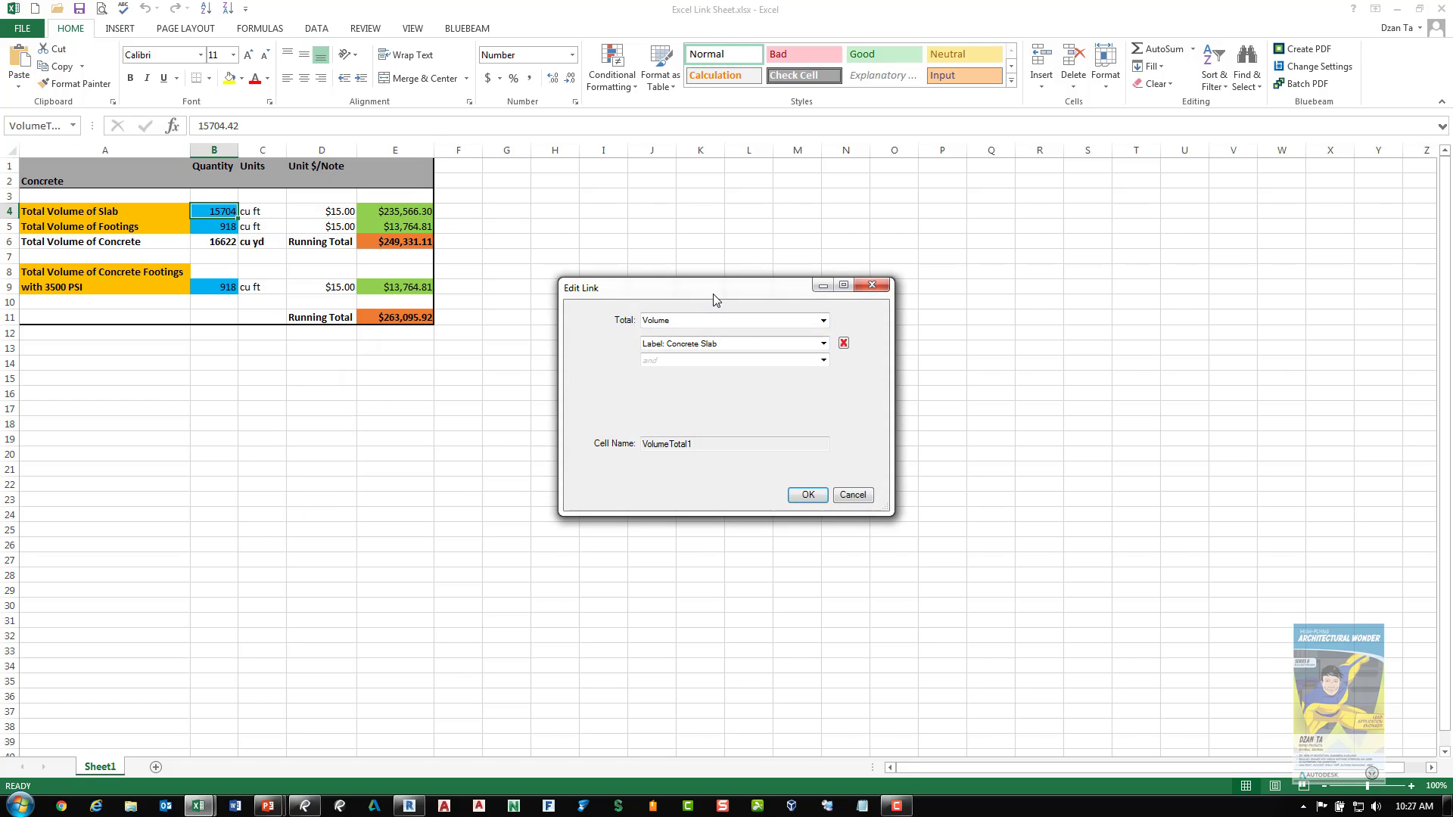
pyautogui.click(823, 322)
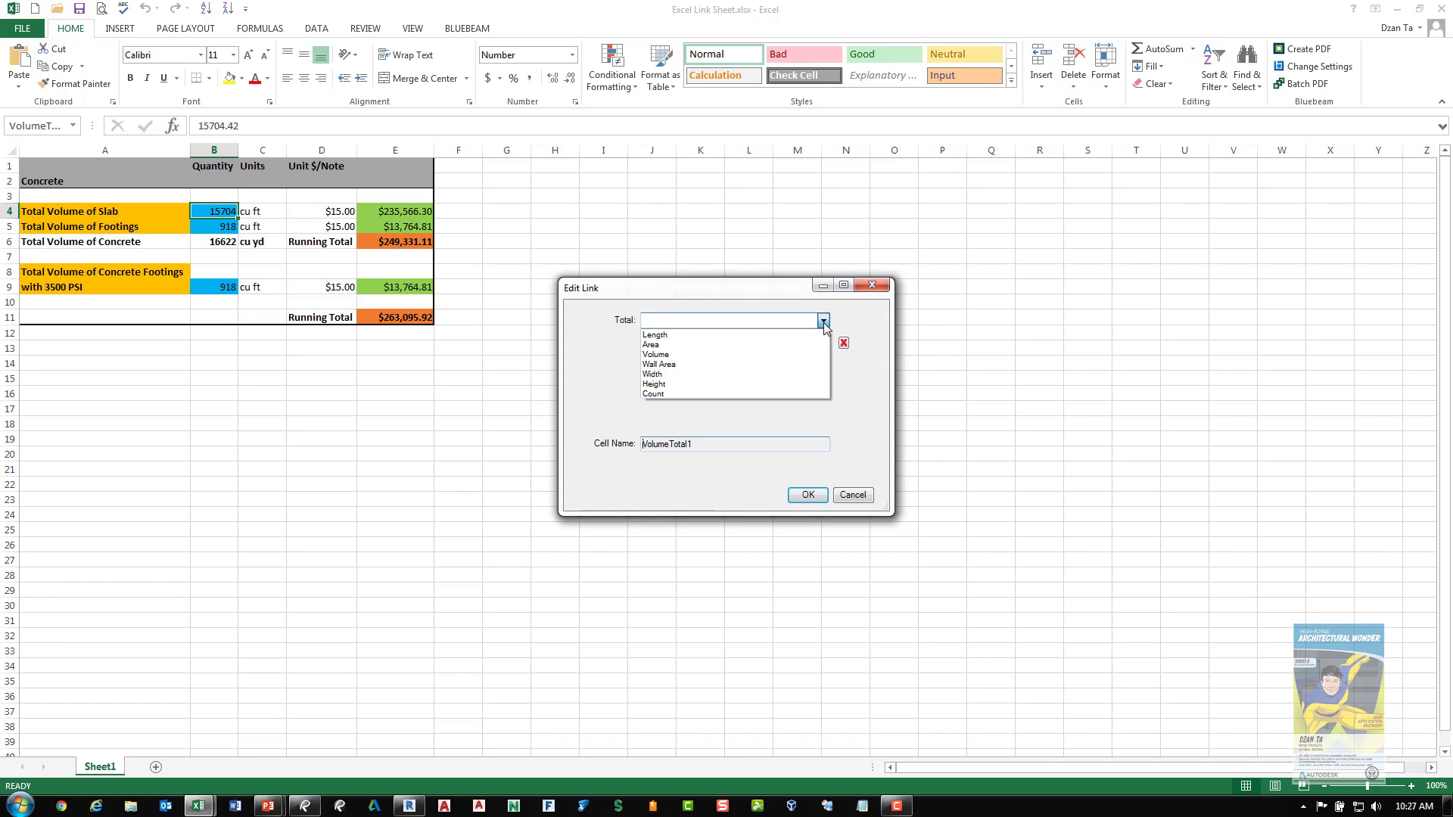
pyautogui.click(824, 322)
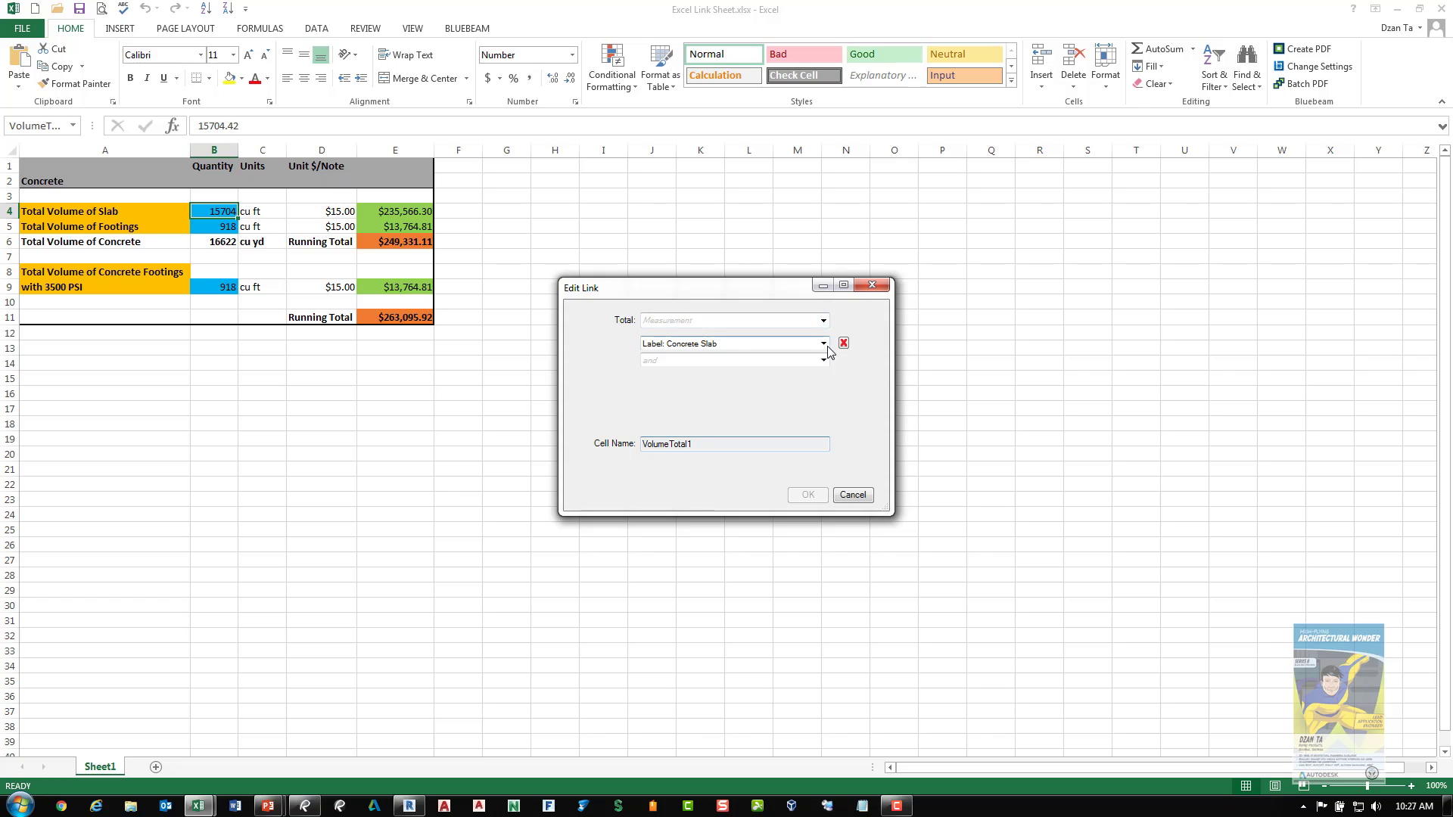
pyautogui.click(828, 348)
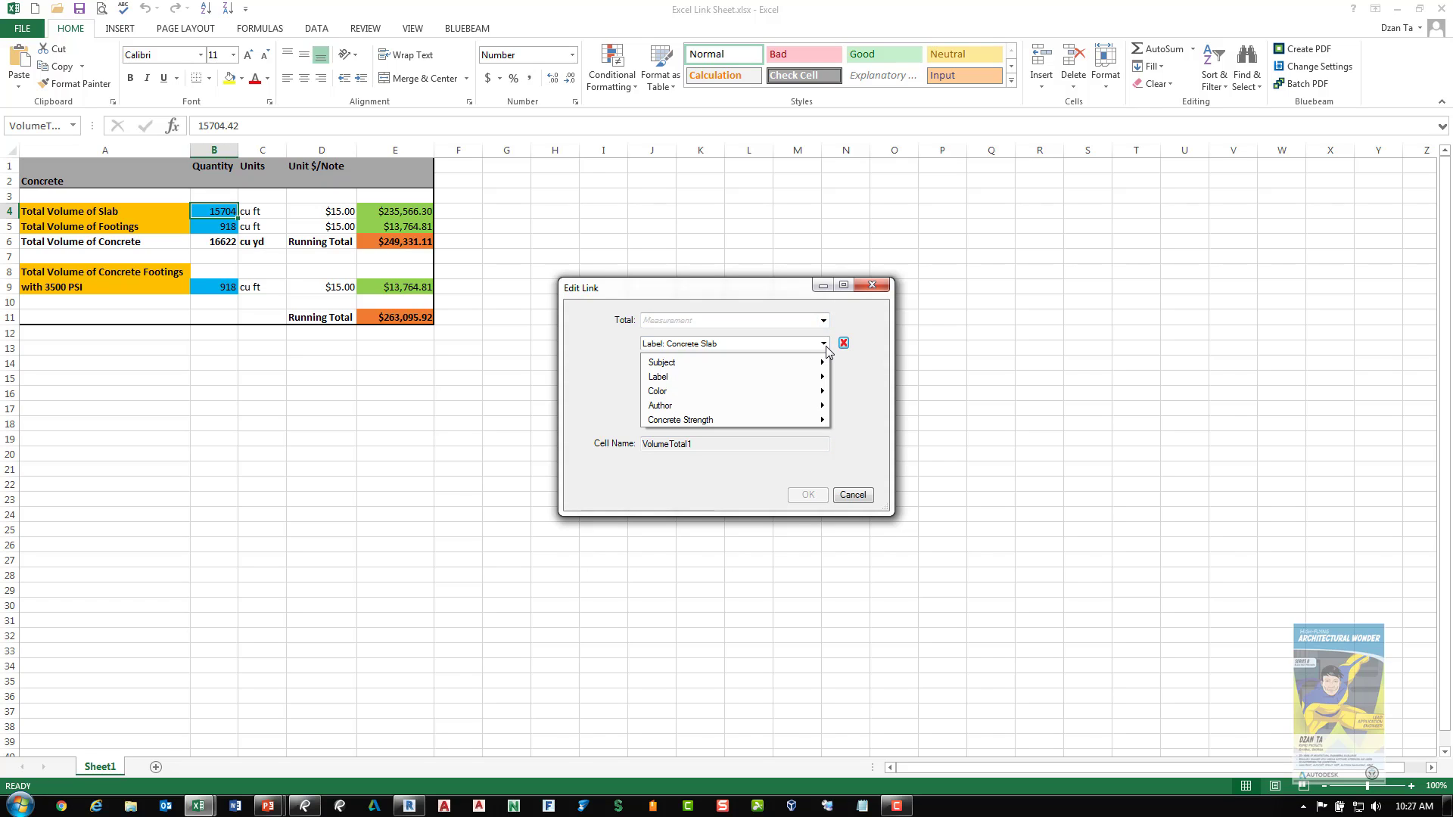
pyautogui.click(870, 408)
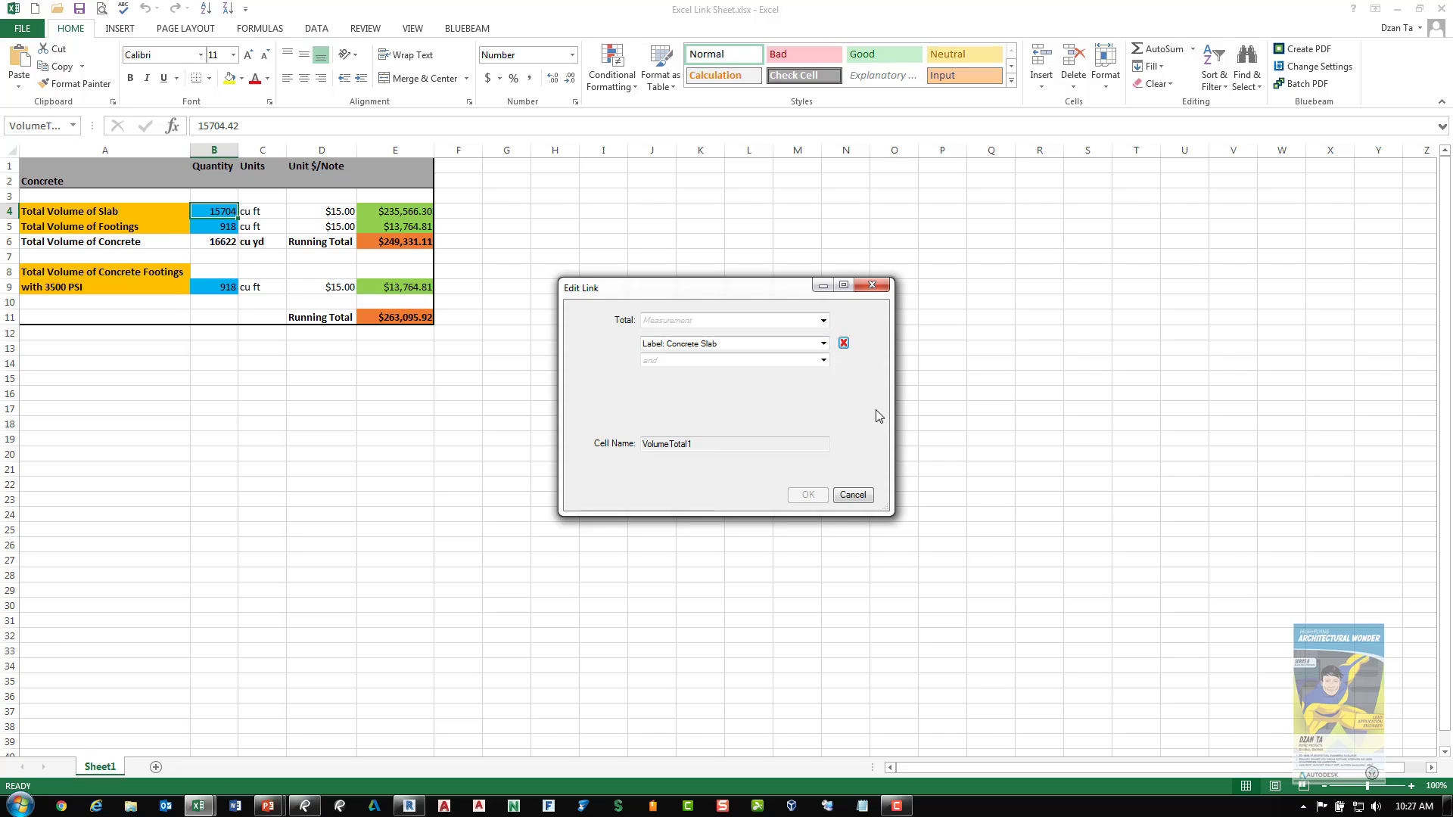
pyautogui.click(853, 496)
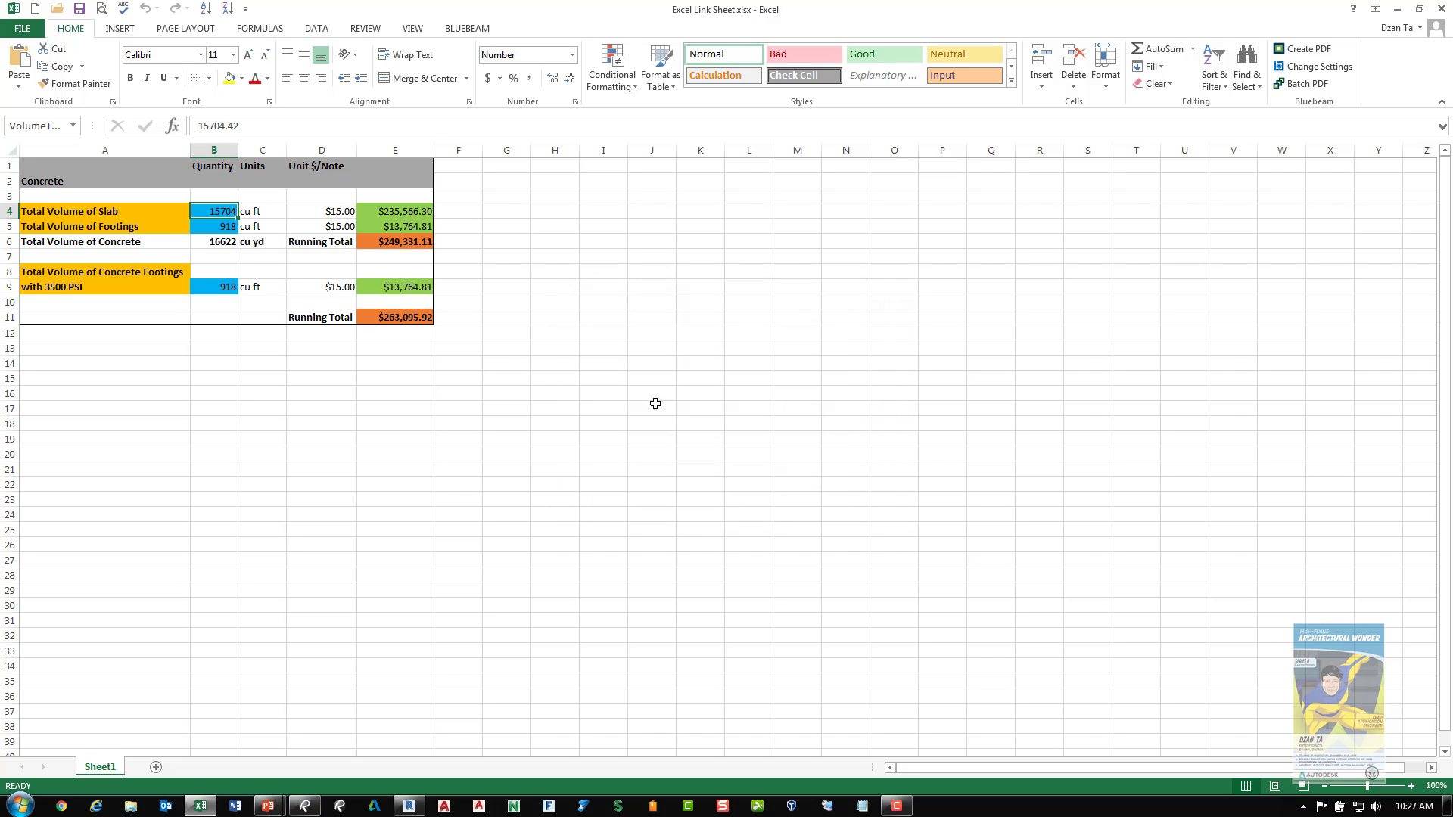
pyautogui.rightClick(214, 288)
pyautogui.moveTo(303, 299)
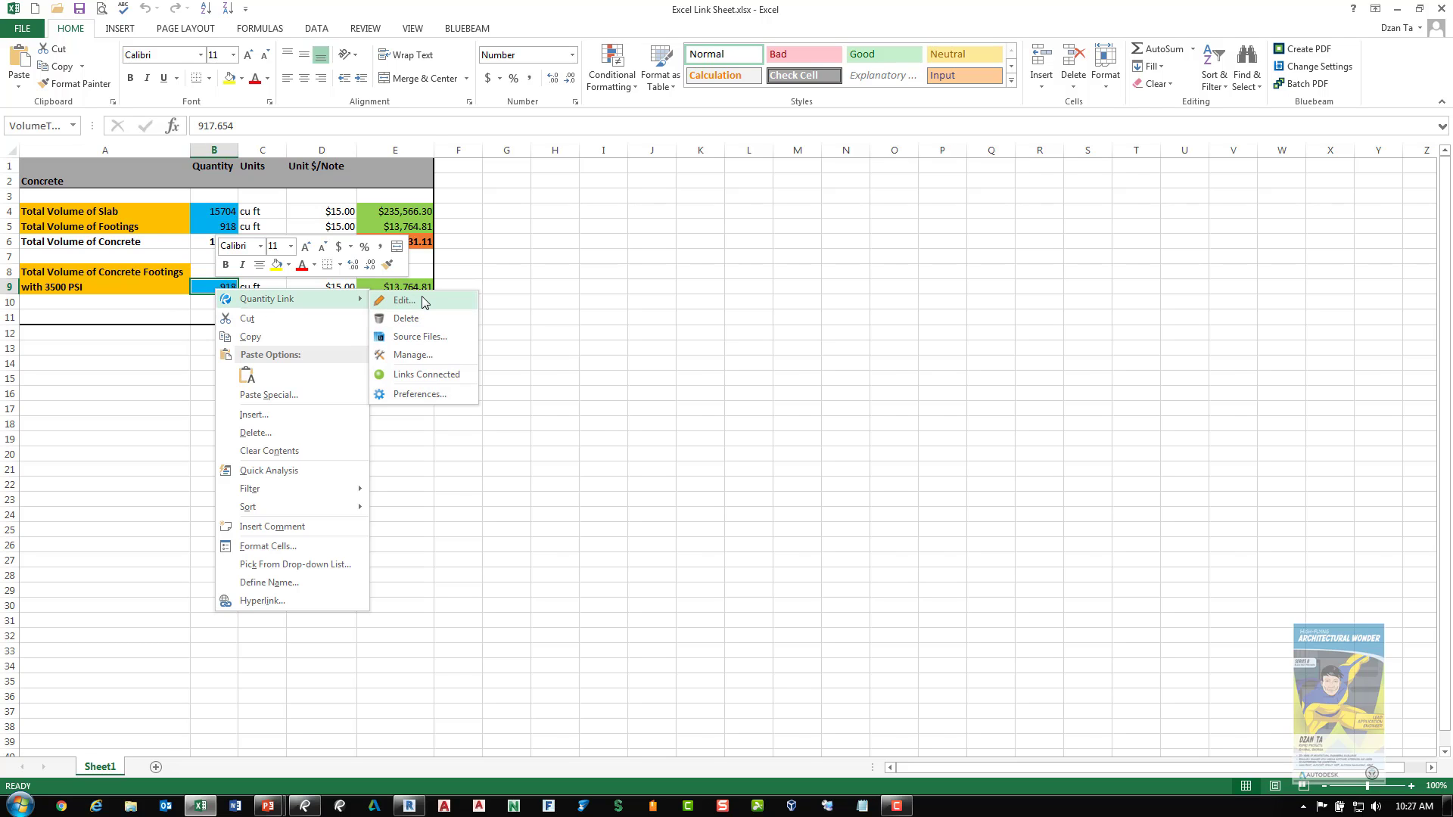
pyautogui.click(425, 302)
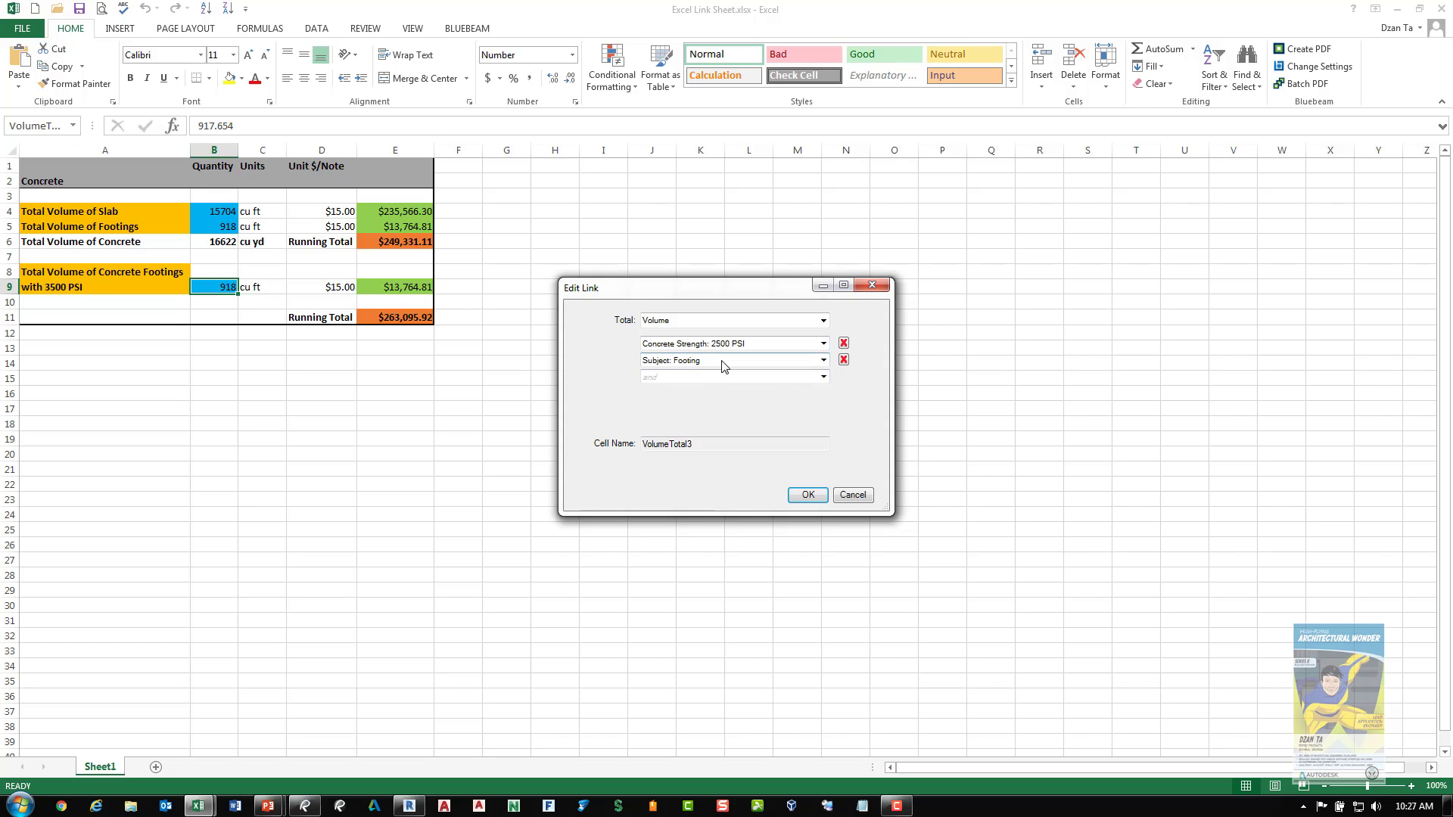
pyautogui.click(850, 496)
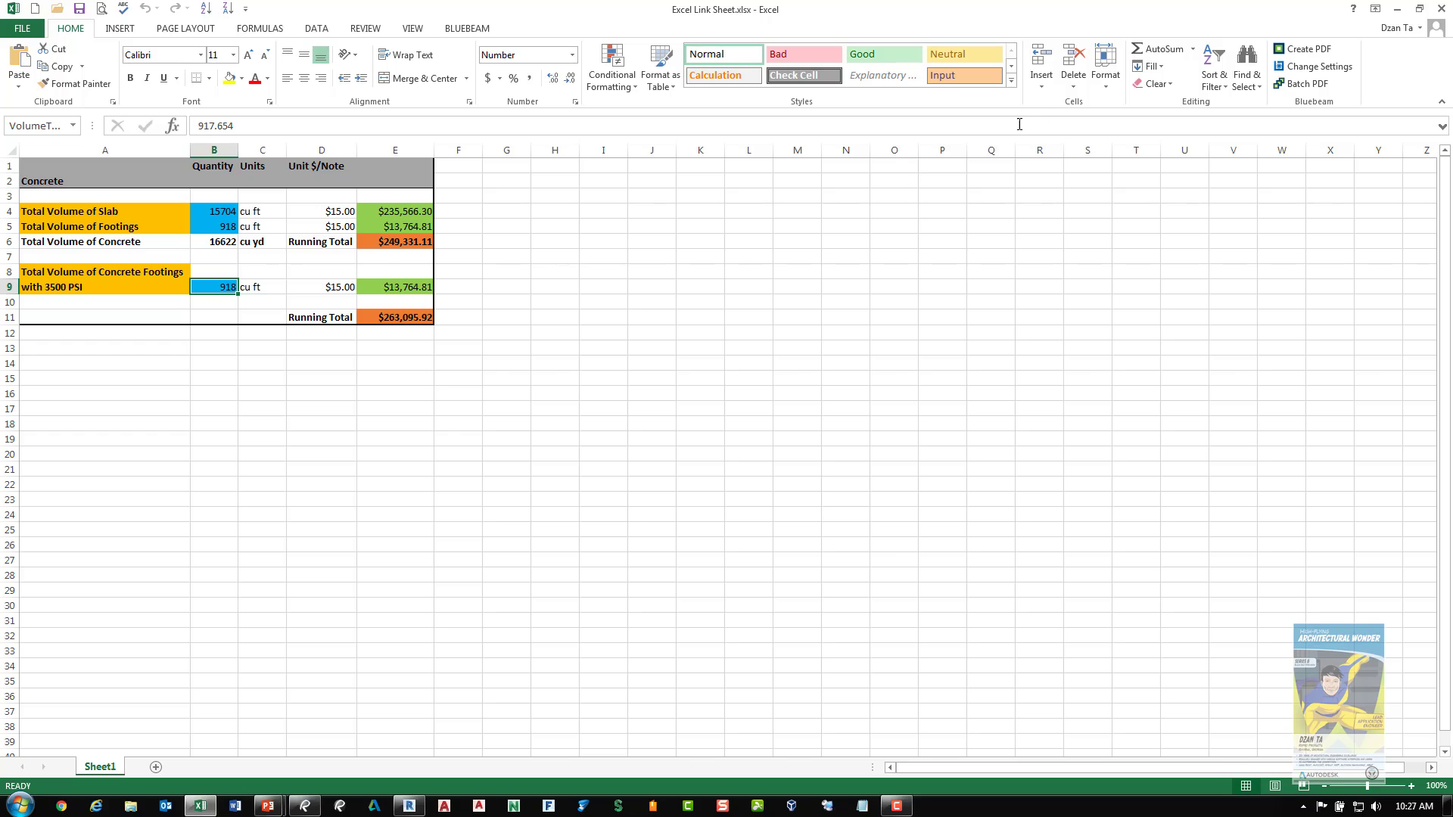
# Restore Excel to a smaller window so the Revu foundation plan shows beside it
pyautogui.click(1419, 8)
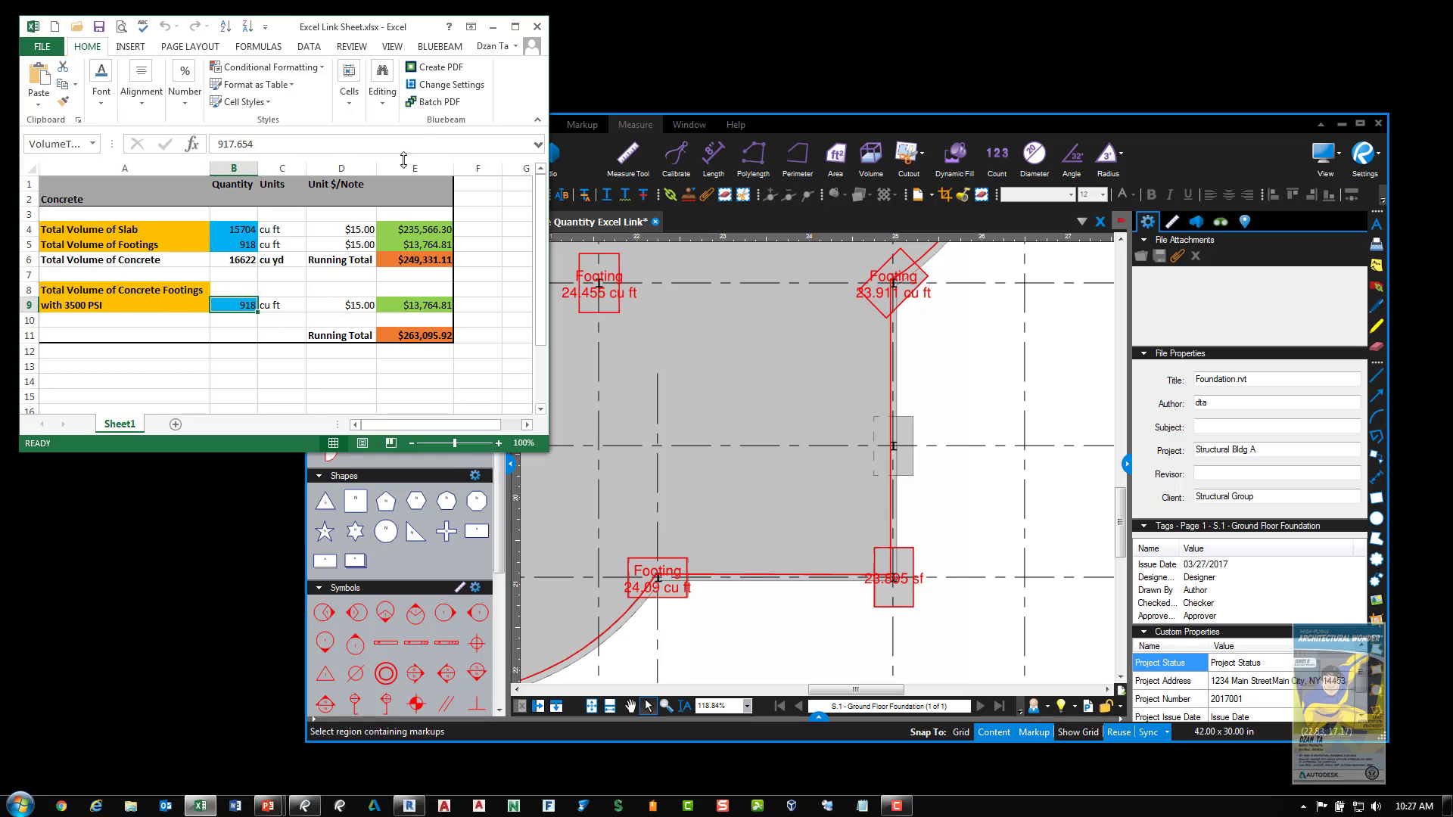